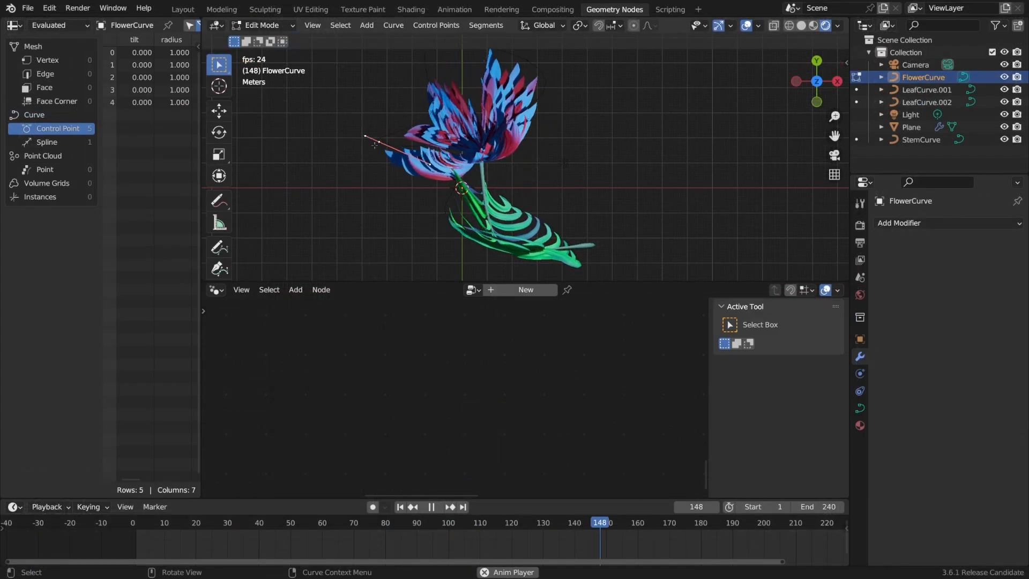
Reposition the FlowerCurve's control points in several moves to reshape the flower while the animation plays.
key("g")
left_click(374, 145)
key("g")
left_click(455, 106)
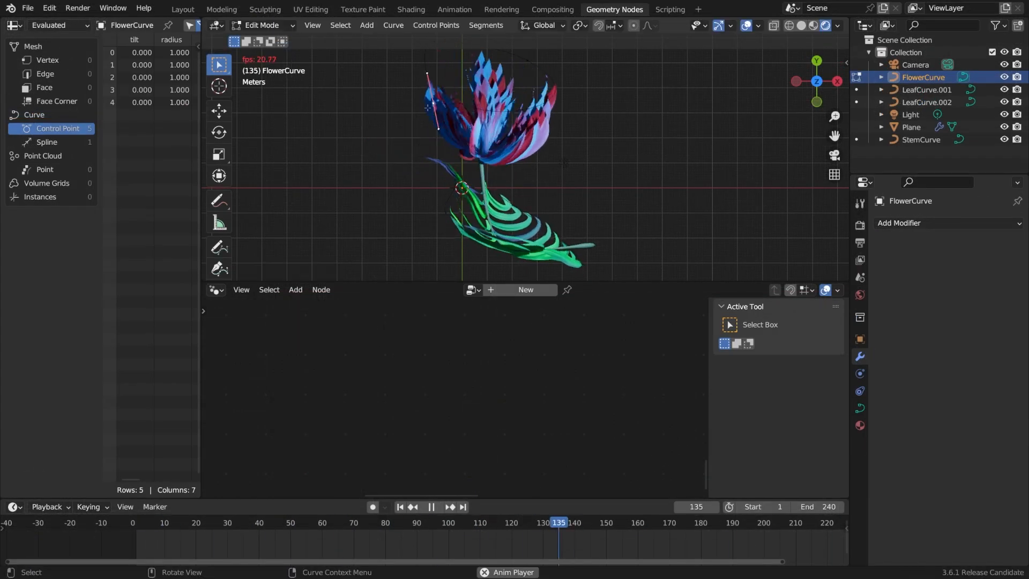
key("g")
left_click(399, 114)
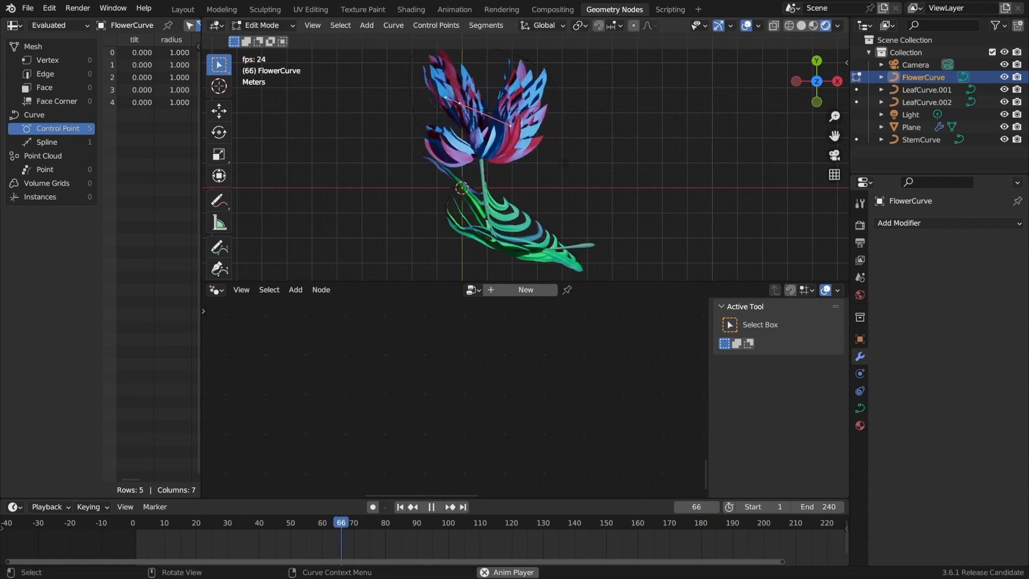
key("g")
left_click(557, 155)
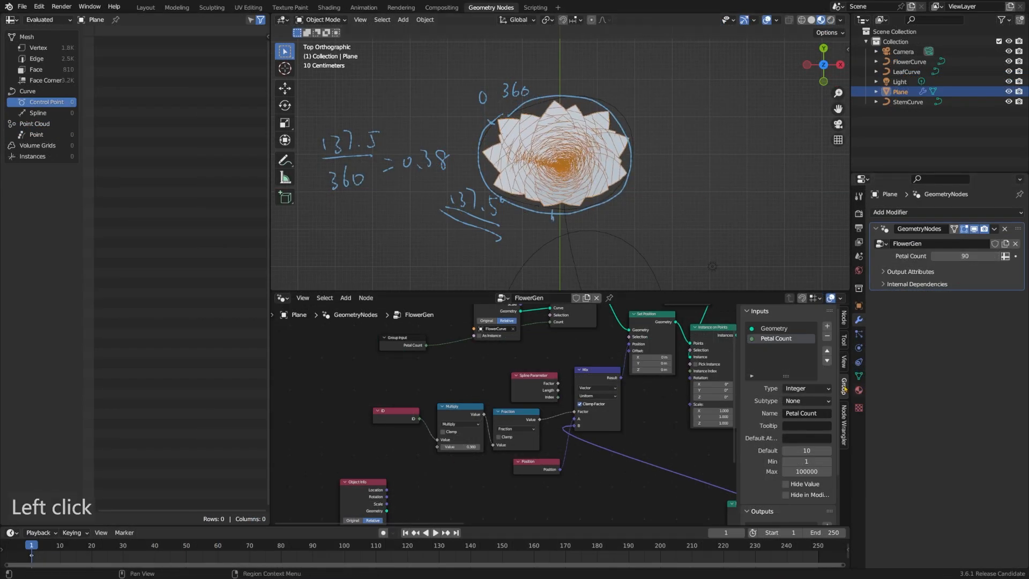
Undo the last action and adjust the Petal Count of the FlowerGen modifier.
key("ctrl+z")
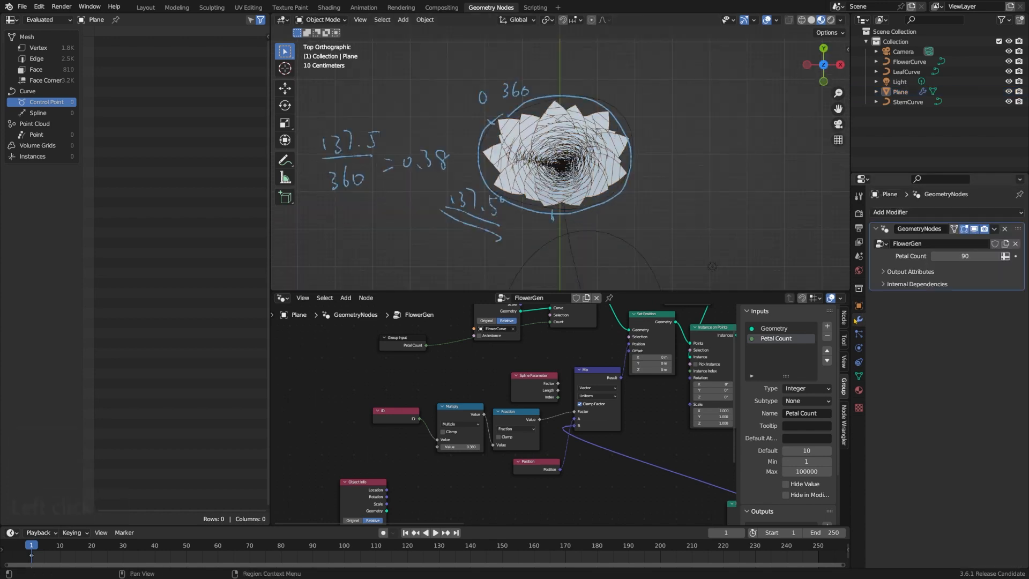
left_click_drag(964, 253, 927, 277)
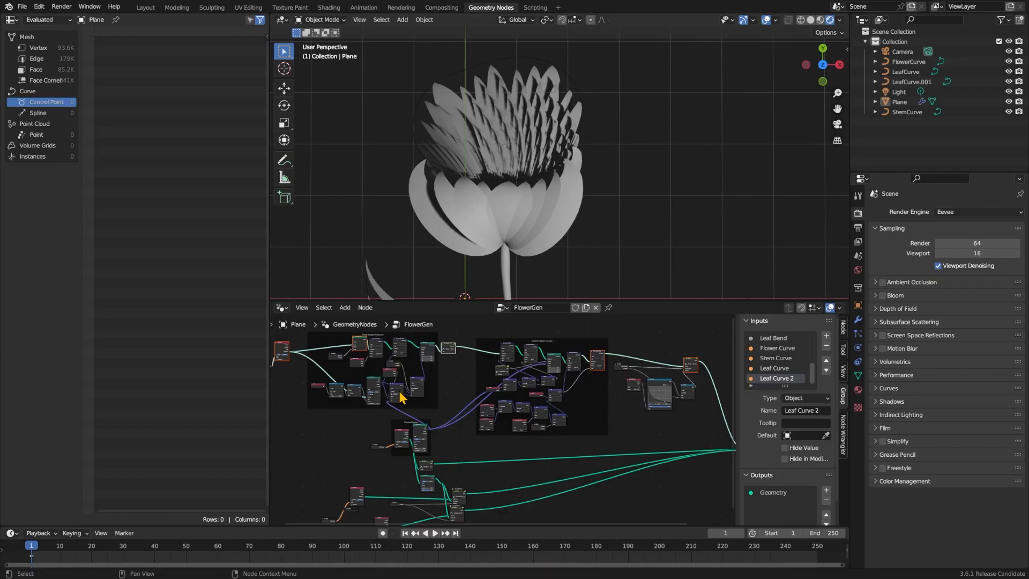
Preview the geometry produced by the Set Position node in the Petal endpoint layouts frame.
middle_click_drag(342, 400, 374, 402)
middle_click_drag(710, 403, 556, 402)
scroll(522, 378, "up", 5)
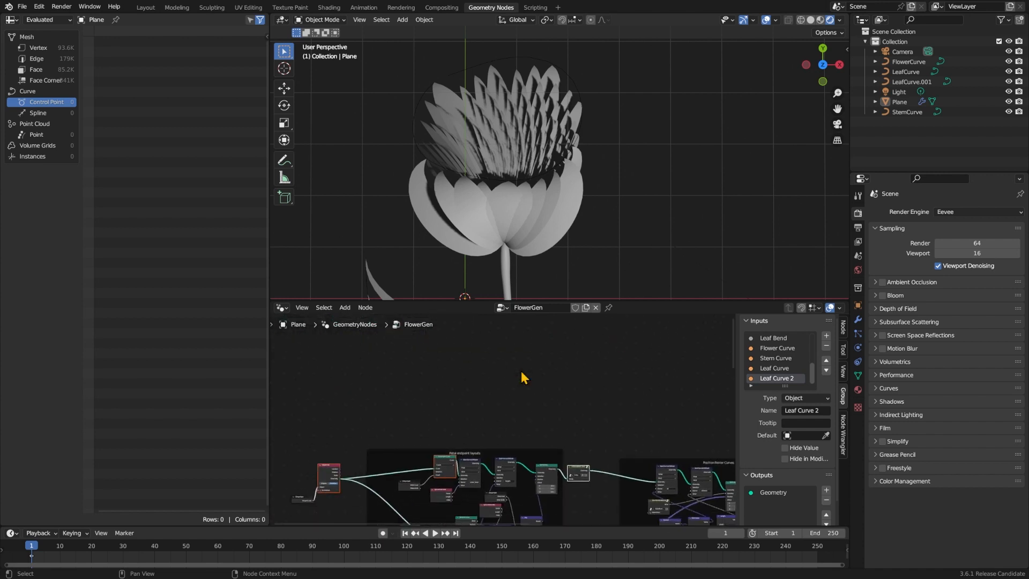
middle_click_drag(521, 378, 430, 332)
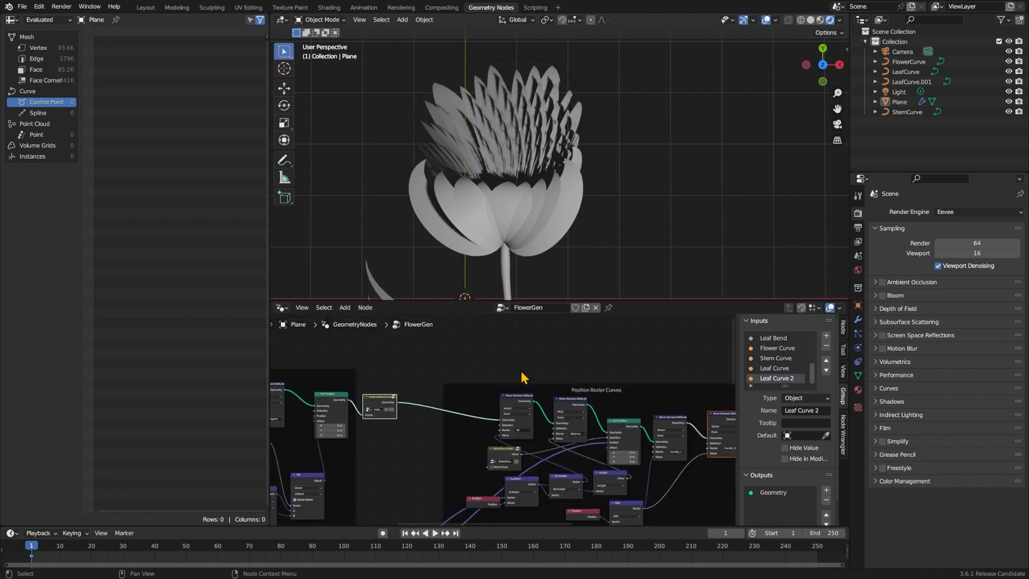
scroll(523, 378, "down", 3)
left_click(699, 386)
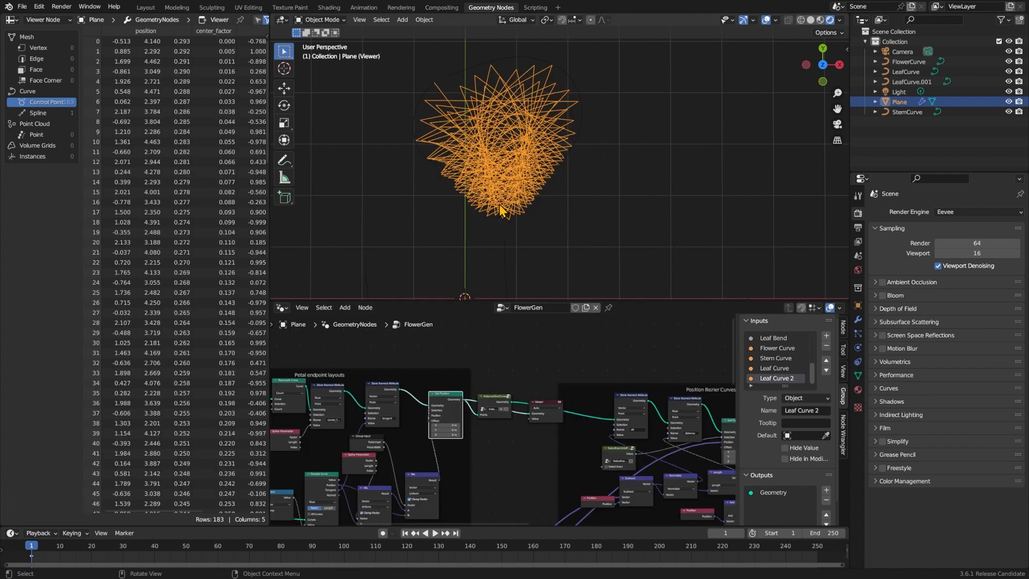
Preview the Position Bezier Curves frame's final node, followed by the ExtrudePetal node's mesh.
middle_click_drag(553, 448, 190, 443)
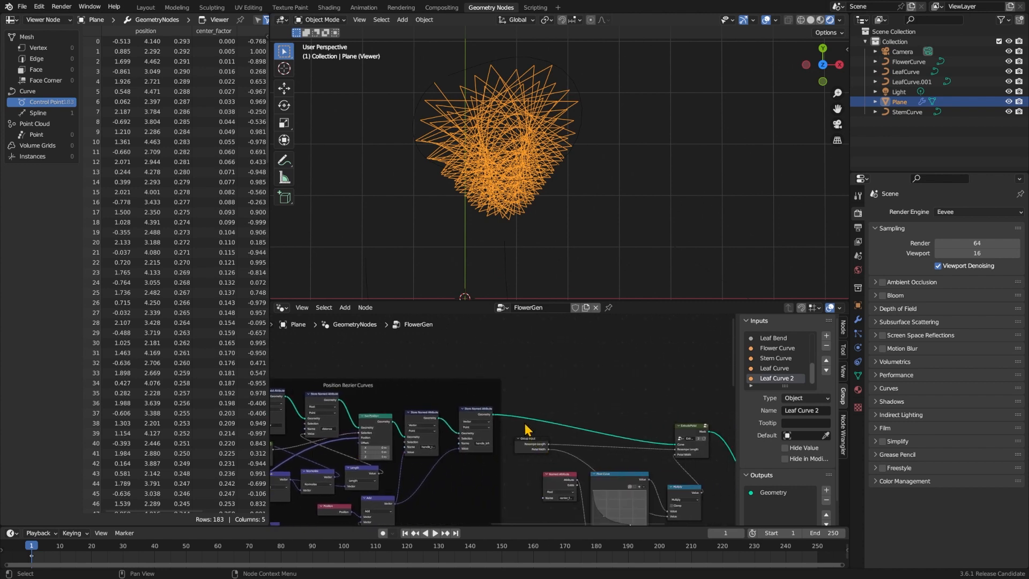
left_click(472, 418, "ctrl+shift")
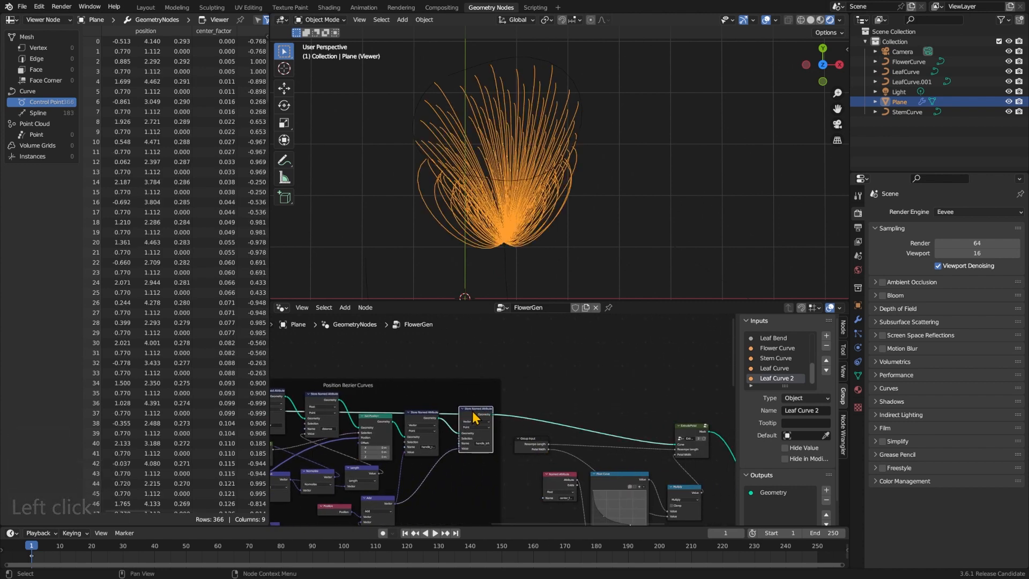
scroll(474, 417, "down", 5, "ctrl")
left_click(498, 410, "ctrl+shift")
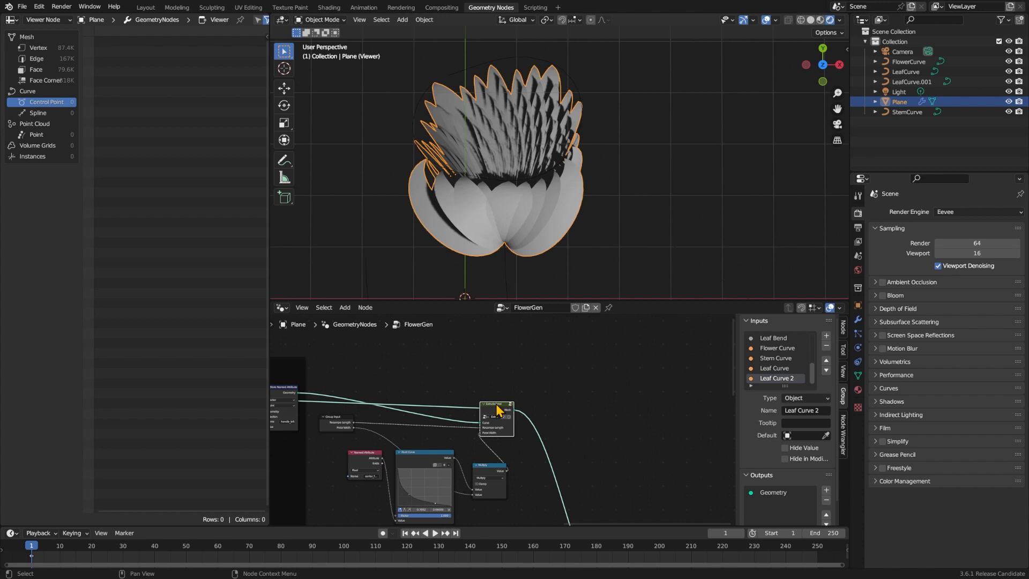
Compare the curves from the handle_left Store Named Attribute node with the ExtrudePetal mesh by previewing each in turn.
key("ctrl+z")
middle_click_drag(287, 390, 339, 389)
left_click(325, 386, "ctrl+shift")
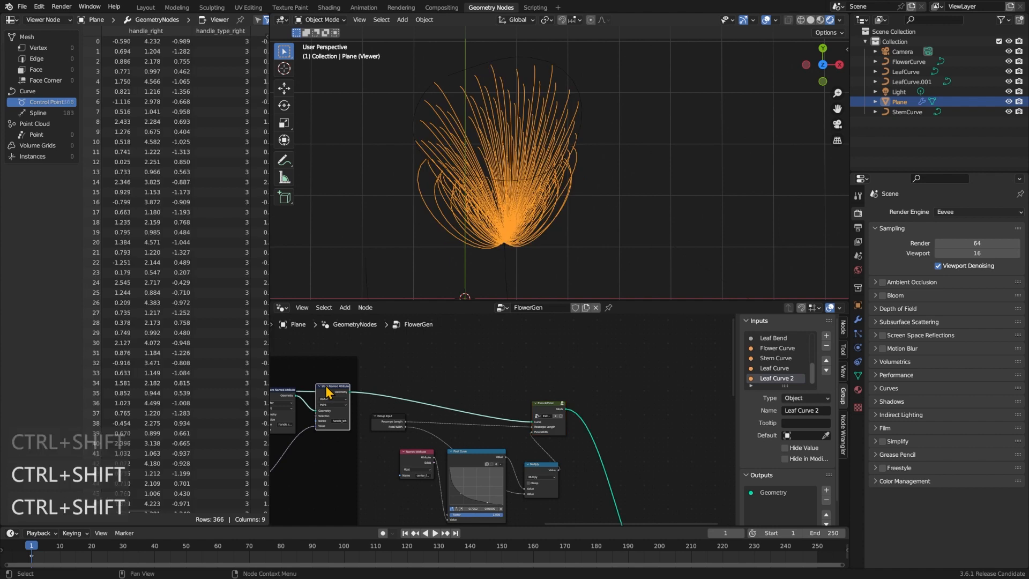
left_click(547, 412, "ctrl+shift")
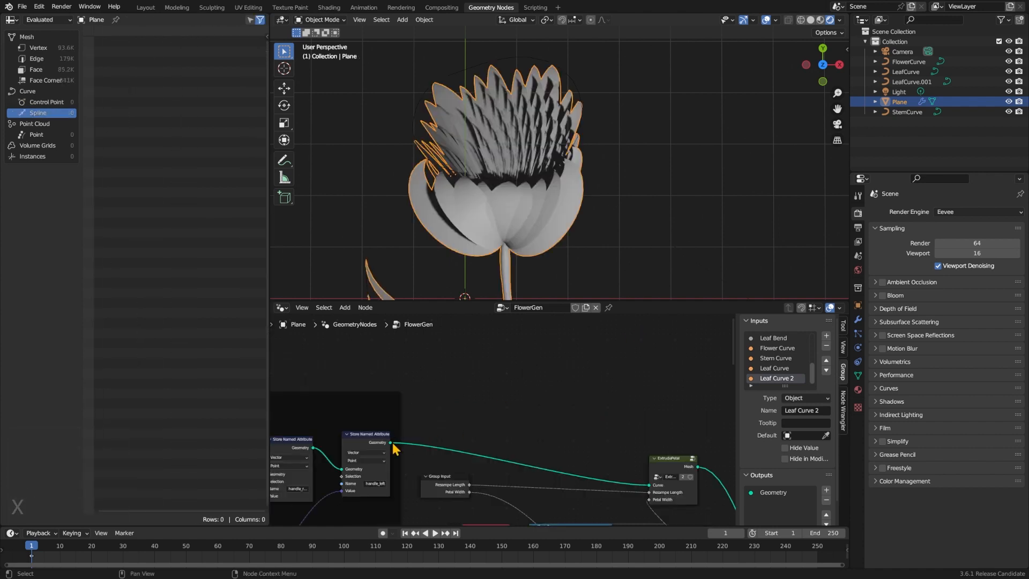
left_click(375, 442, "ctrl+shift")
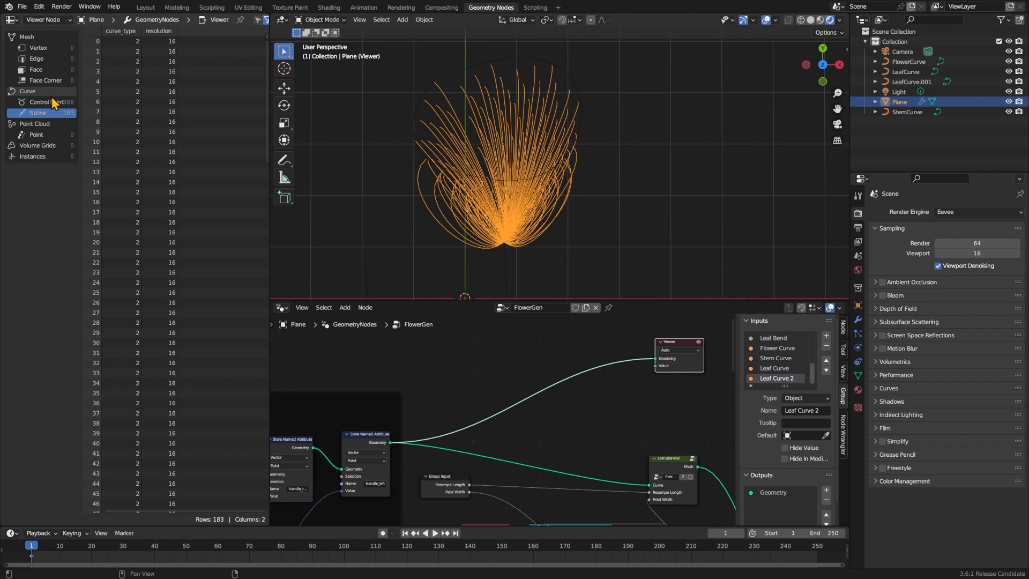
scroll(674, 435, "right", 4, "ctrl")
left_click(580, 452, "ctrl+shift")
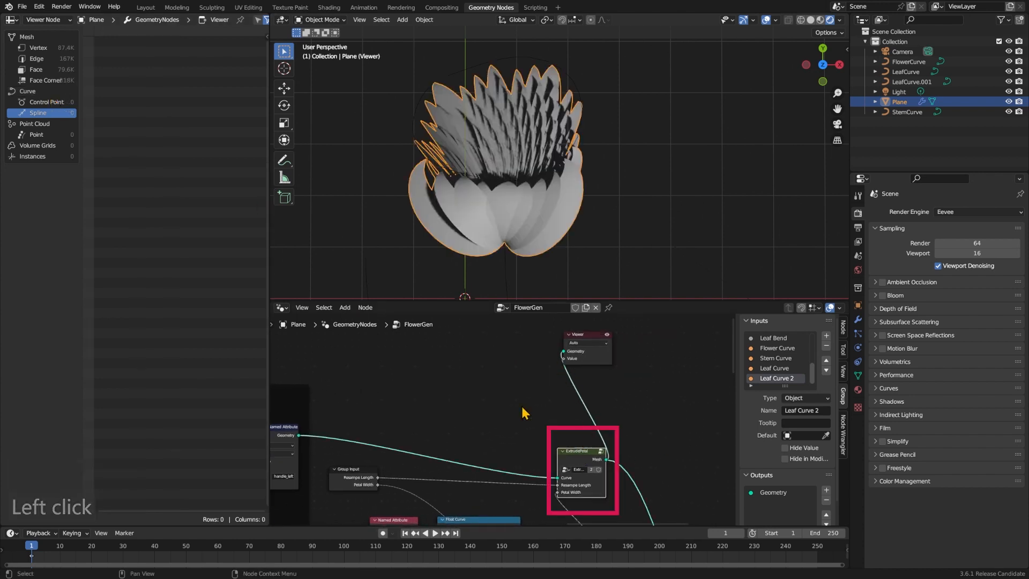
Link the handle_left Store Named Attribute node to the Viewer and inspect its control point and spline data in the spreadsheet.
scroll(522, 412, "left", 4, "ctrl")
left_click(418, 431, "ctrl+shift")
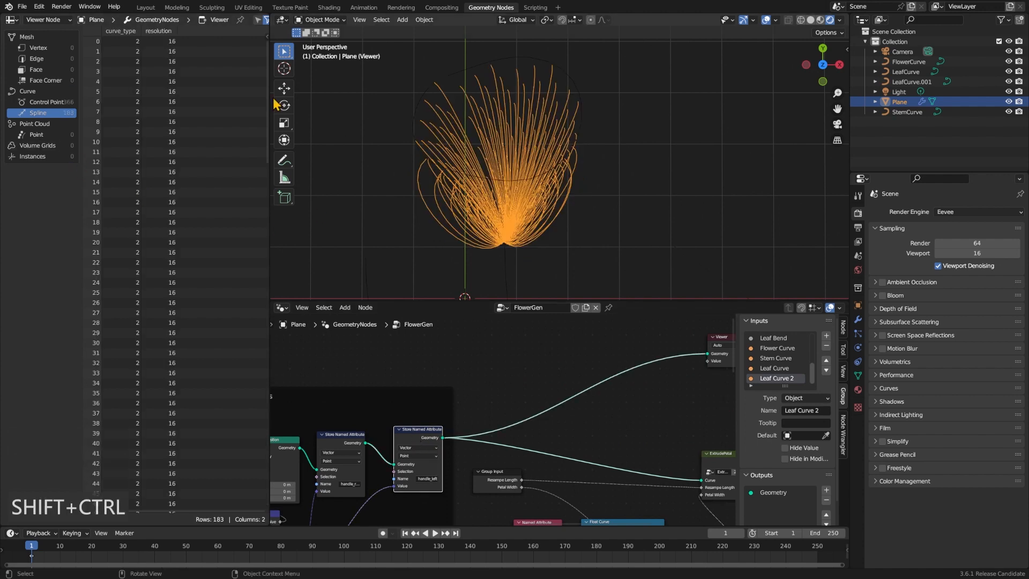
left_click(42, 103)
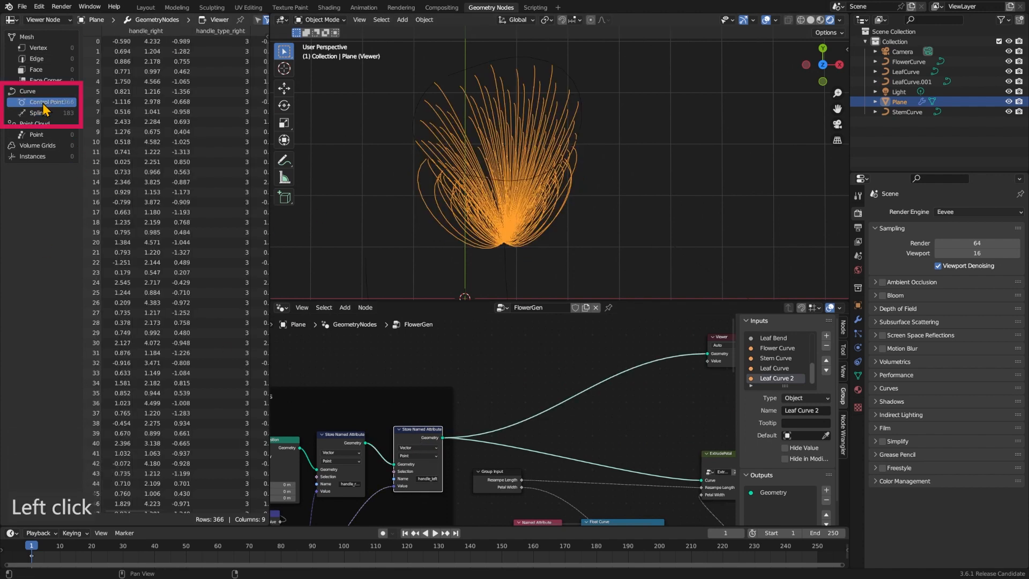
left_click(38, 114)
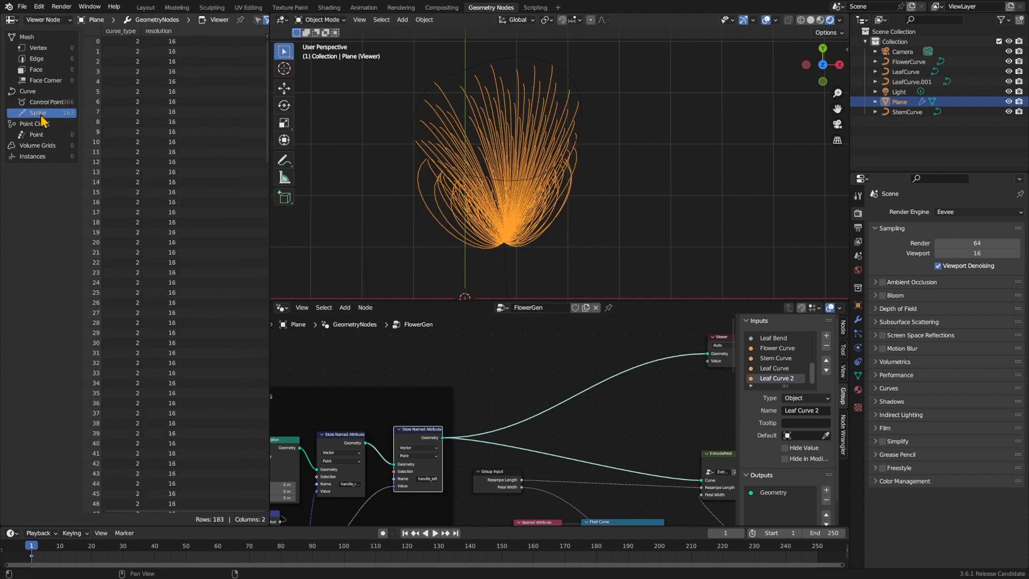
Insert a Resample Curve node in Length mode between the handle_left Store Named Attribute node and the Viewer.
left_click(516, 386)
key("shift+a")
type("sremp")
key("Caps_Lock")
key("BackSpace")
key("BackSpace")
key("BackSpace")
type("samp")
key("Return")
left_click(536, 383)
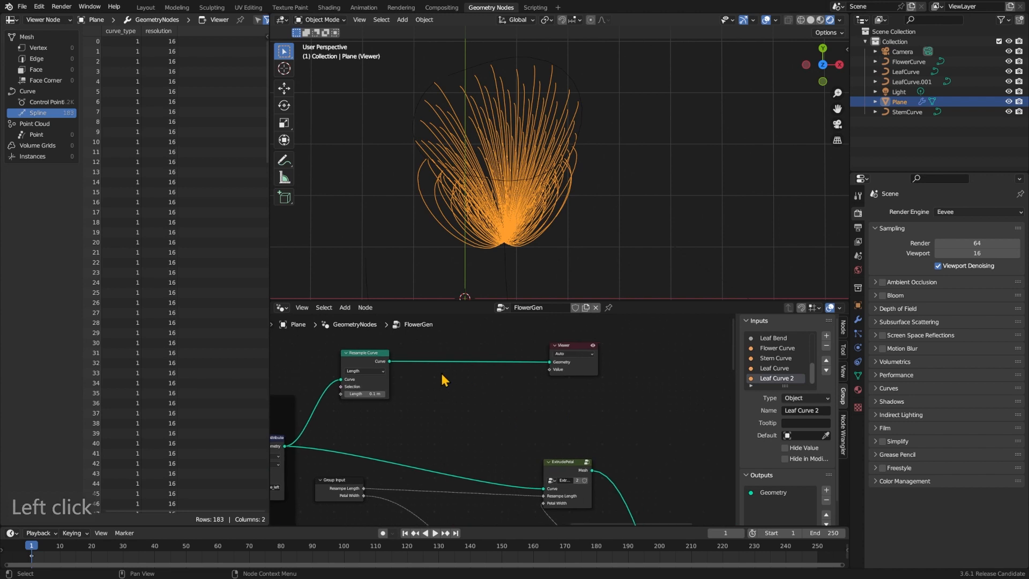
Insert a Set Position node between Resample Curve and the Viewer.
key("shift+a")
type("sset po")
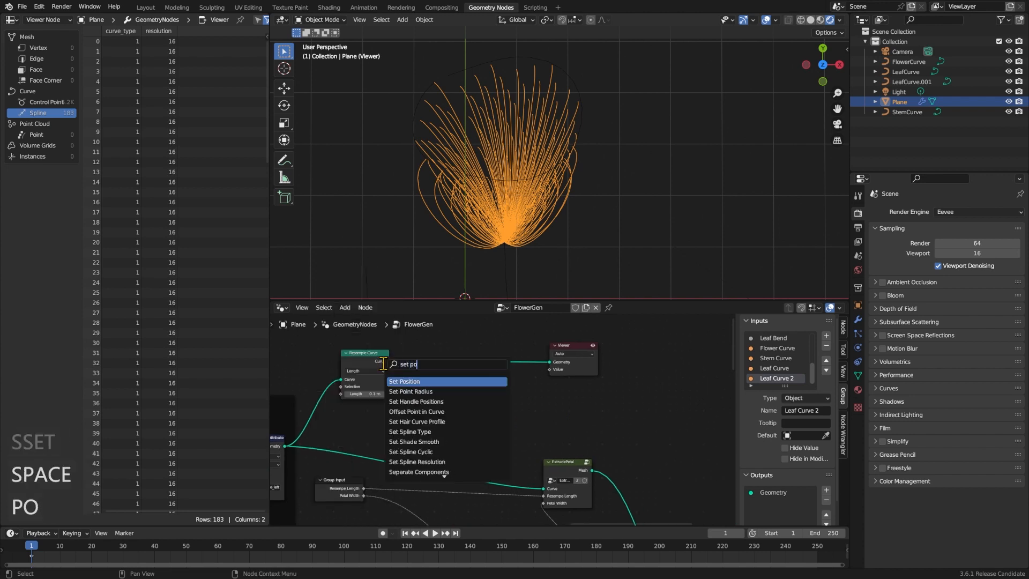
key("Return")
left_click(493, 424)
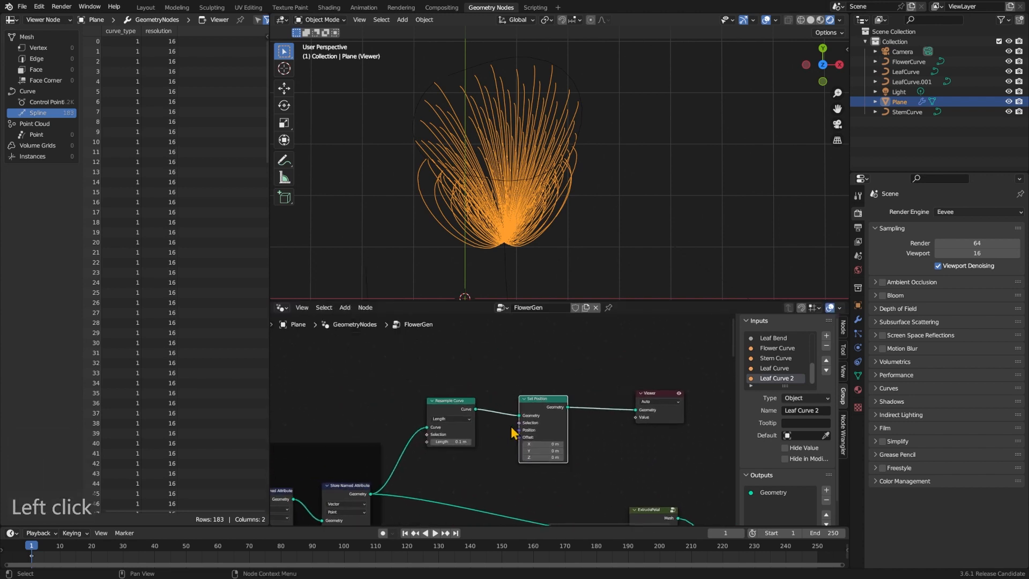
Add a Noise Texture node driving the Set Position node's Offset through its Fac output.
left_click_drag(519, 440, 496, 384)
type("noise")
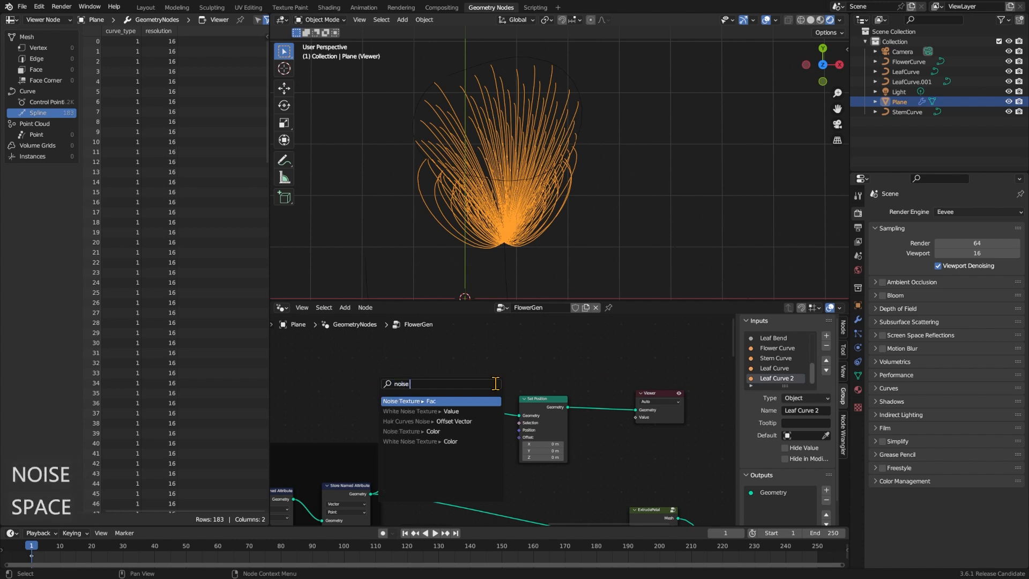
key("Return")
left_click(484, 335)
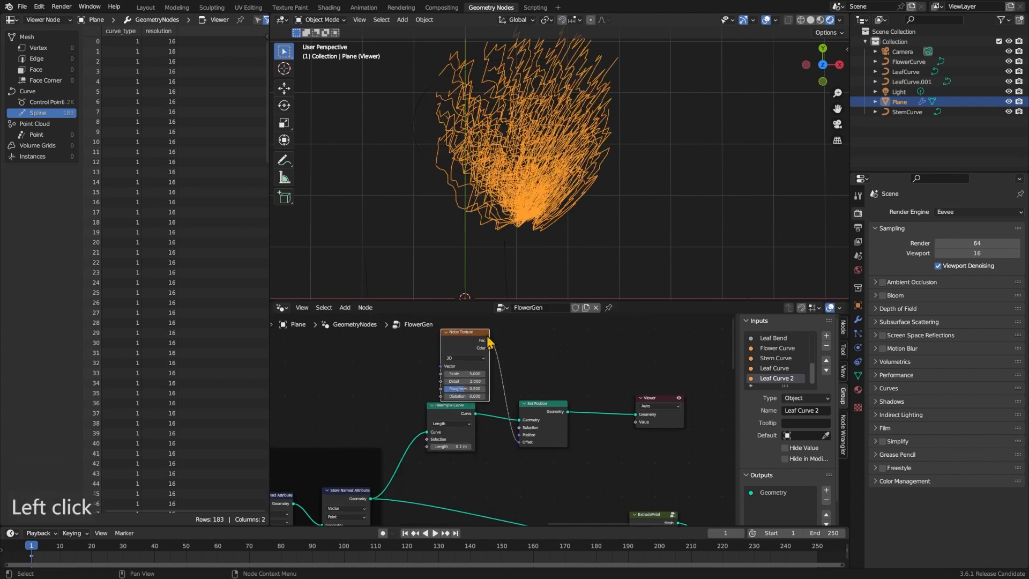
Set the Noise Texture to 4D with W about -1.8 and connect its Color output to the Set Position Offset.
left_click(458, 366)
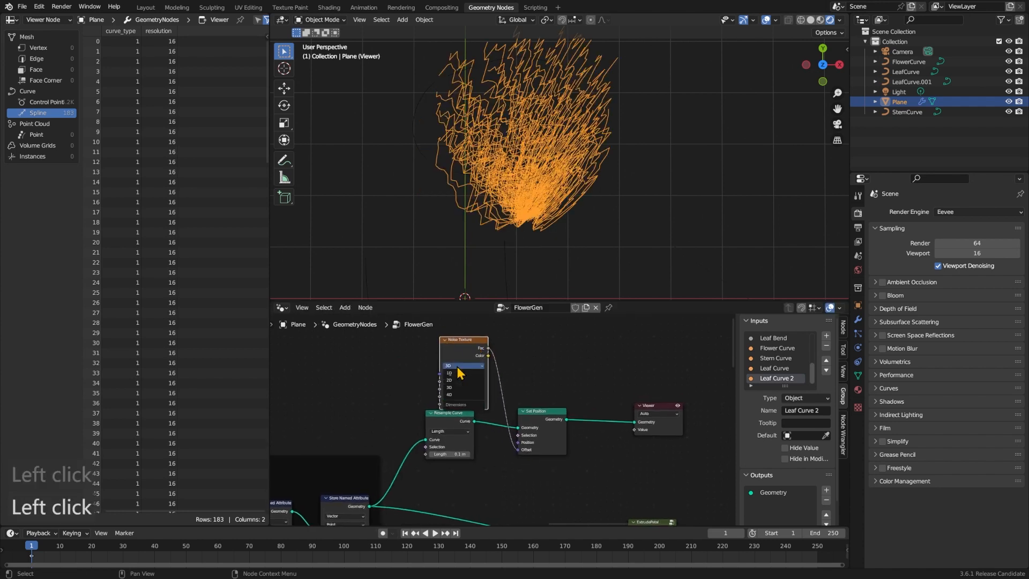
left_click(458, 377)
middle_click_drag(504, 369, 517, 393)
left_click_drag(469, 364, 404, 355)
left_click_drag(408, 396, 387, 396)
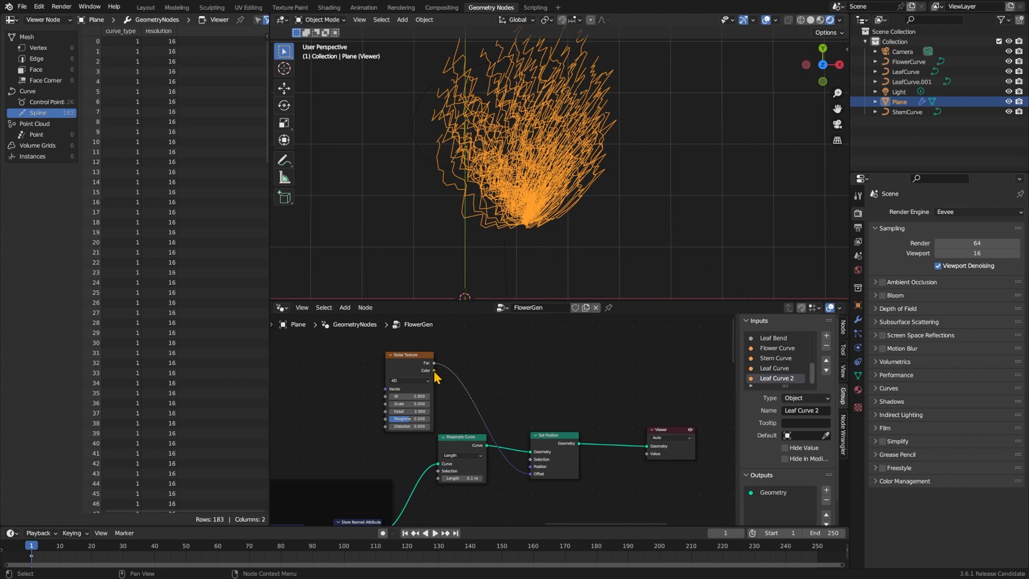
left_click_drag(434, 370, 455, 377)
left_click_drag(518, 458, 528, 474)
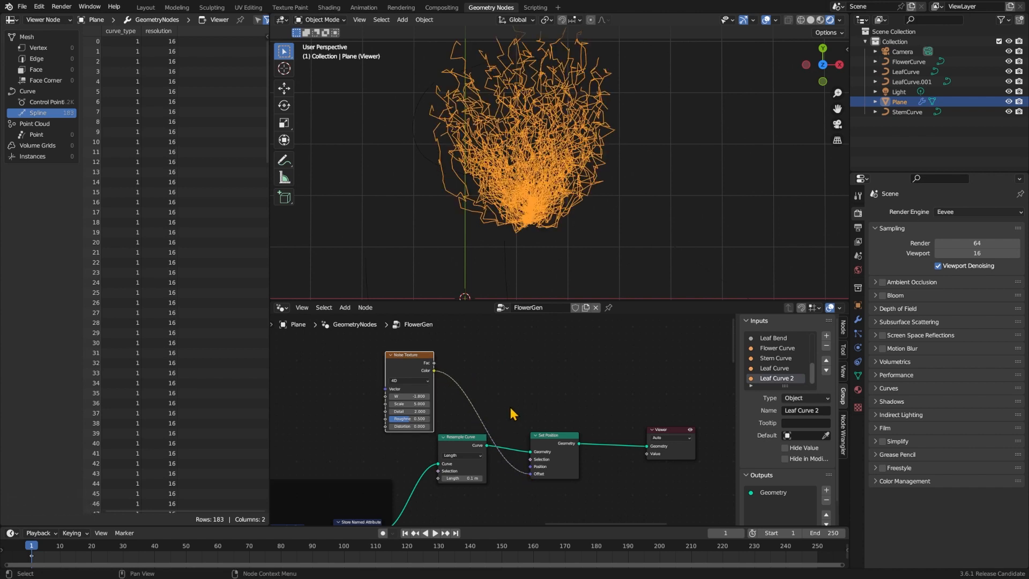
Insert a Map Range node between the Noise Texture's Color output and the Set Position Offset.
key("BackSpace")
key("Escape")
key("shift+a")
type("smap")
key("Return")
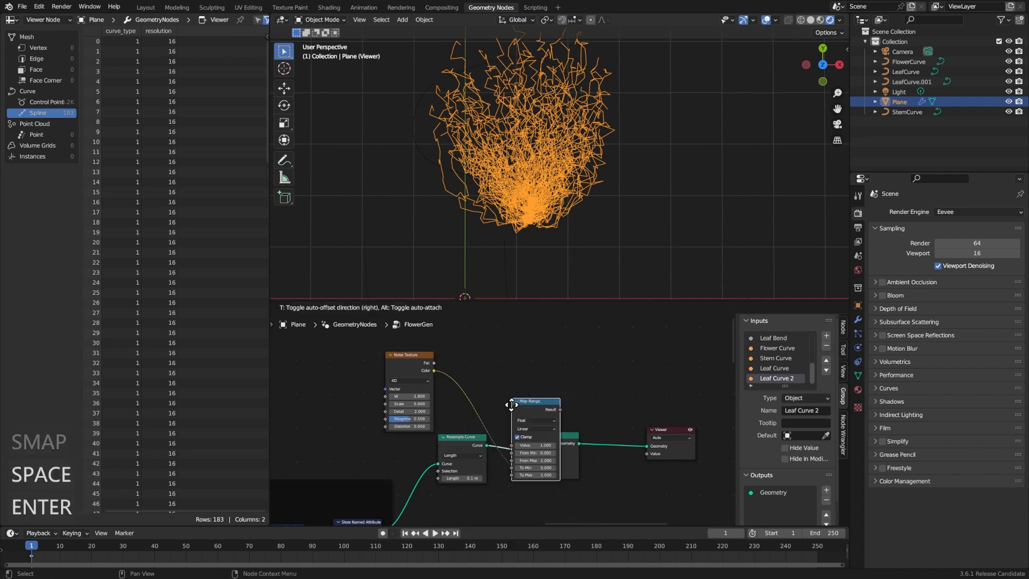
left_click(464, 377)
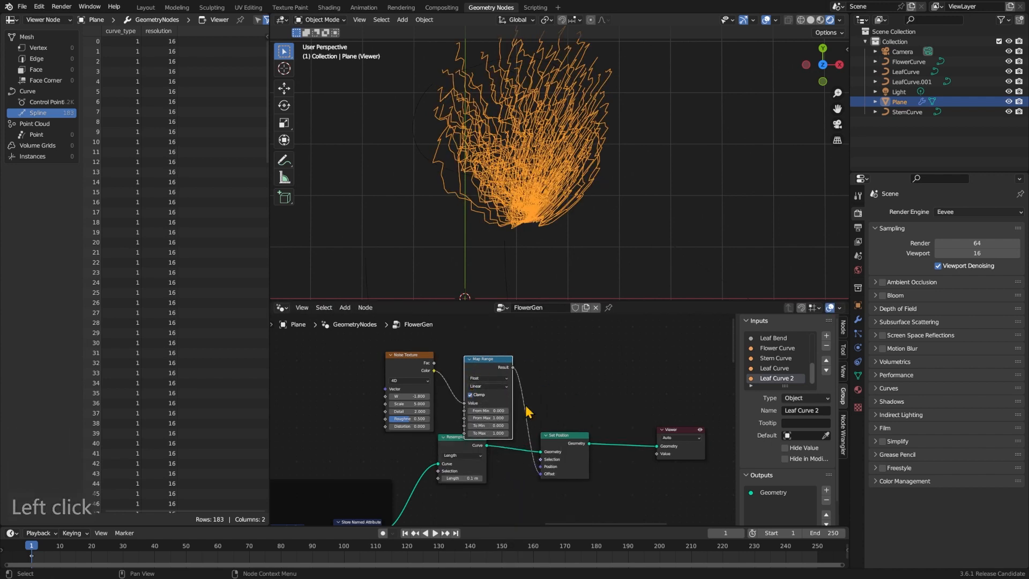
Switch Map Range to Vector and reconnect the noise Color to its Vector input and its result to the Set Position Offset.
left_click(487, 378)
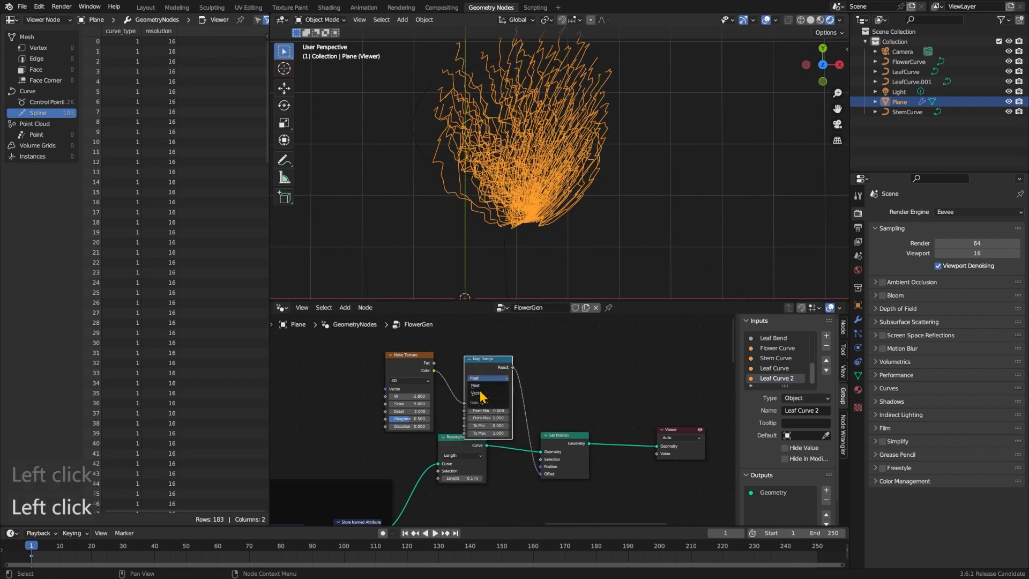
left_click(485, 398)
middle_click_drag(538, 434, 538, 425)
left_click_drag(436, 364, 462, 392)
left_click_drag(511, 357, 539, 463)
Set the Map Range To Min to -1 on all three axes and hide the node's unused sockets.
left_click(496, 462)
type("-1")
key("Tab")
type("-1")
key("Tab")
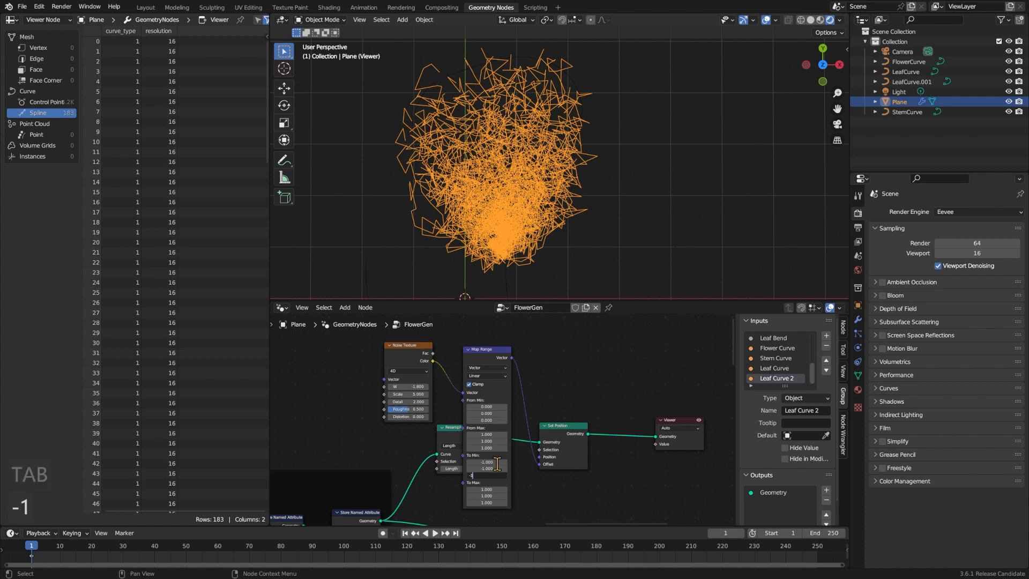
key("Tab")
key("Escape")
left_click(487, 352)
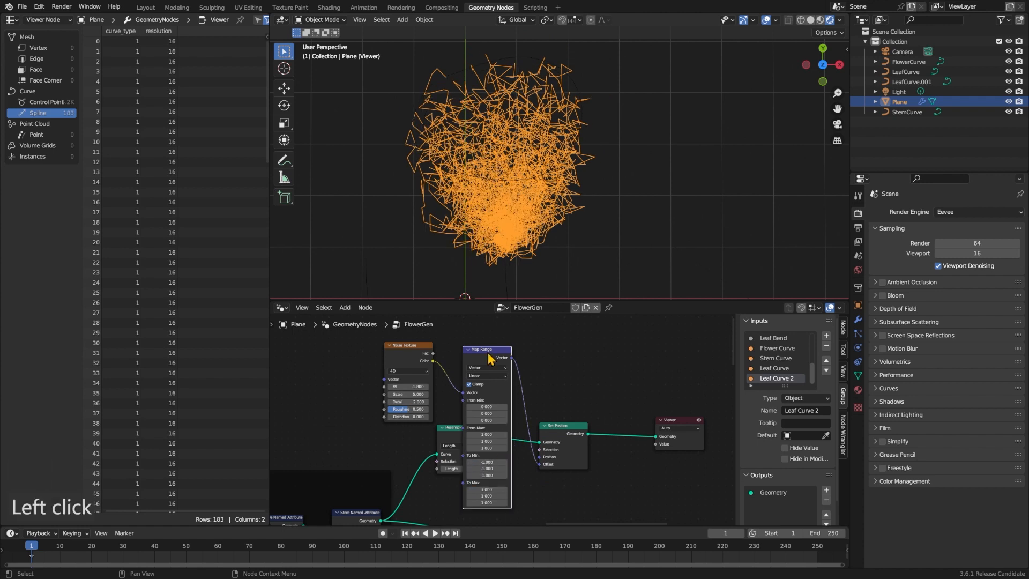
key("ctrl+h")
Set the Noise Texture's Scale to 0.5 and check the distorted petal curves from other angles.
left_click(408, 394)
type("0.5")
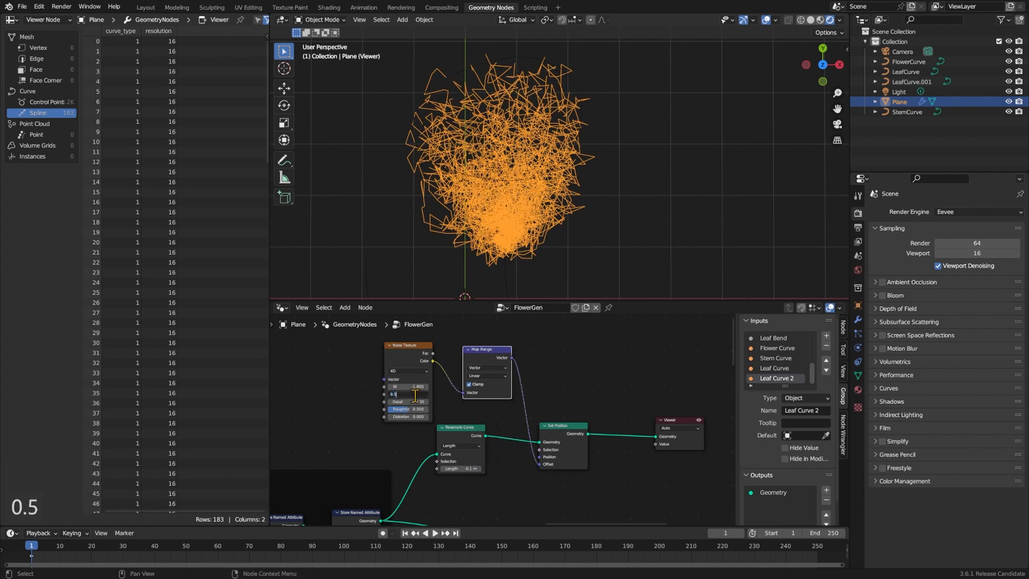
key("Return")
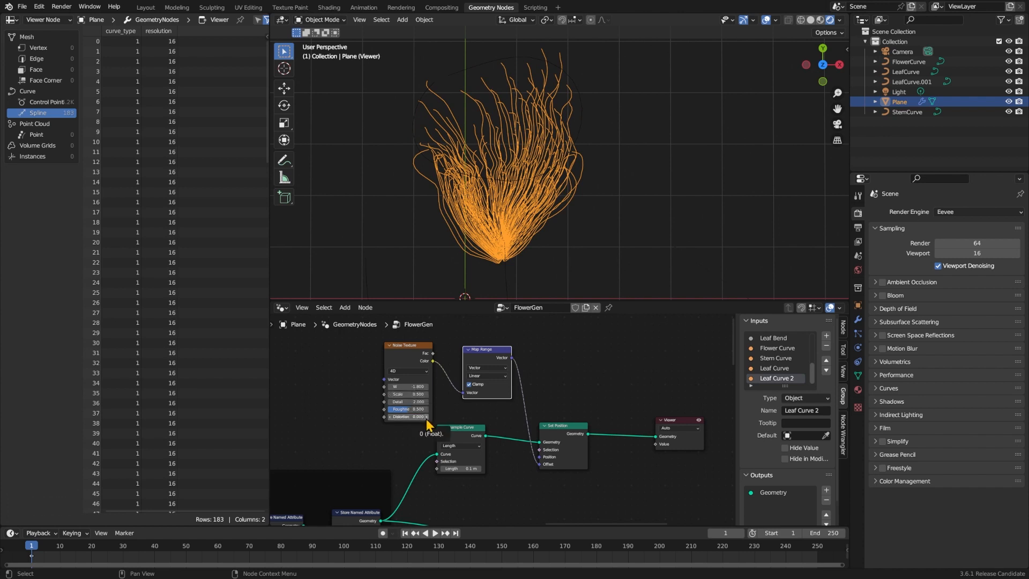
left_click(613, 350)
middle_click_drag(551, 295, 442, 174, "shift")
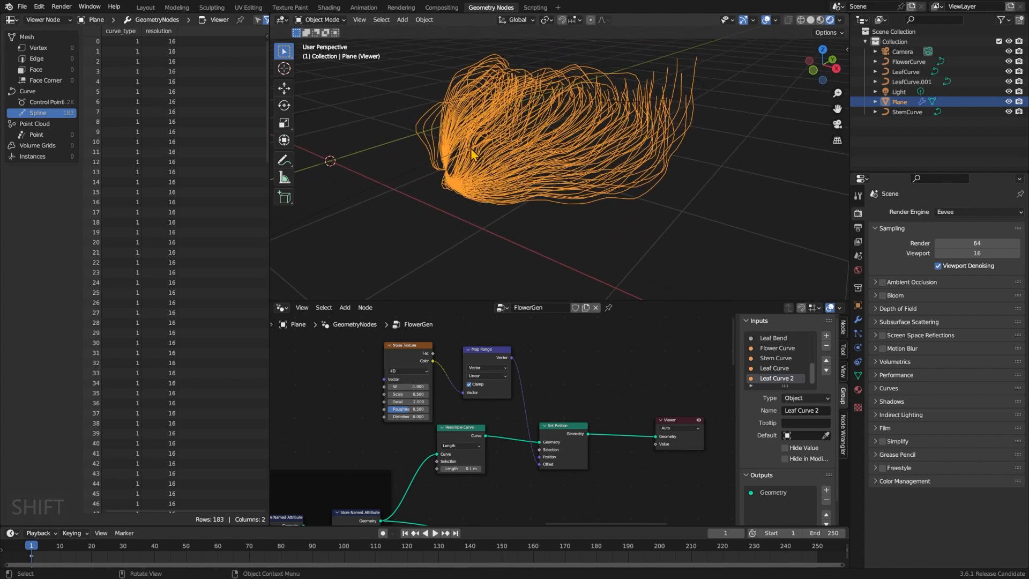
left_click(627, 410)
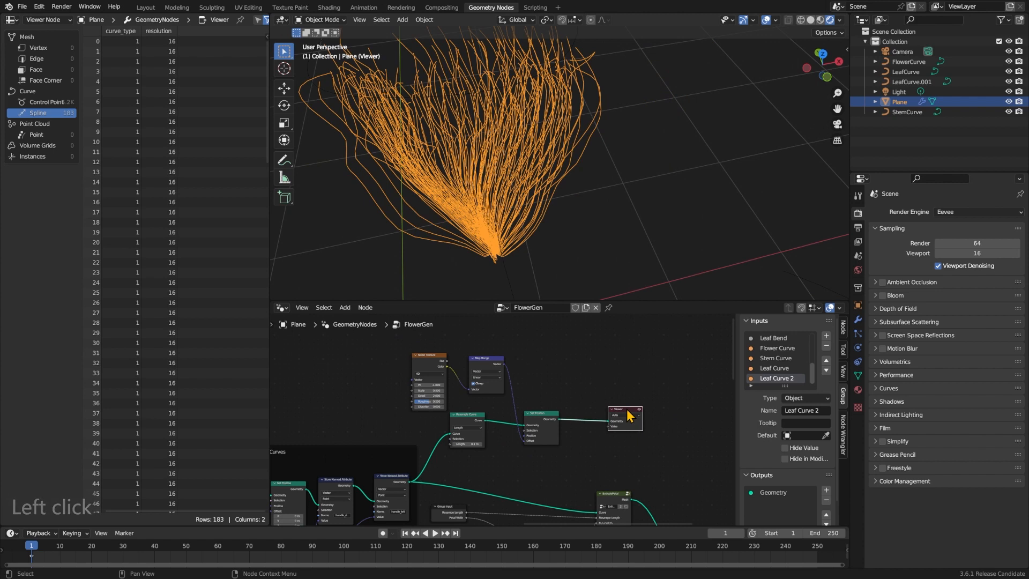
Delete the Viewer node and connect the Set Position geometry to the ExtrudePetal Curve input, checking the flower from the top view.
key("x")
scroll(626, 409, "down", 3)
left_click_drag(548, 345, 585, 439)
middle_click_drag(558, 355, 558, 375)
middle_click_drag(500, 267, 537, 196)
left_click(820, 60)
middle_click_drag(473, 311, 528, 368)
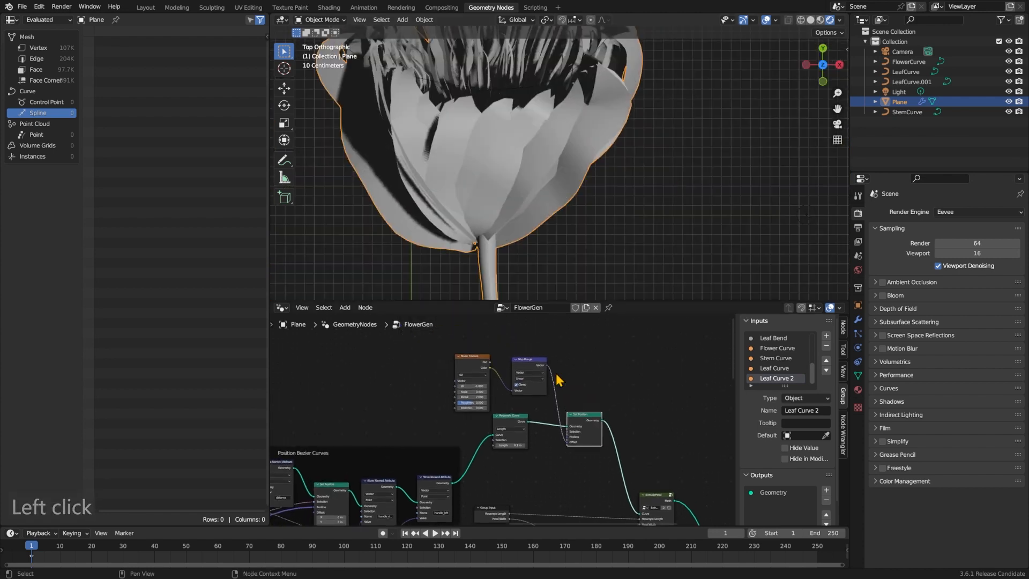
Insert a Vector Math node set to Scale between the Map Range result and the Set Position Offset.
key("shift+a")
type("svect")
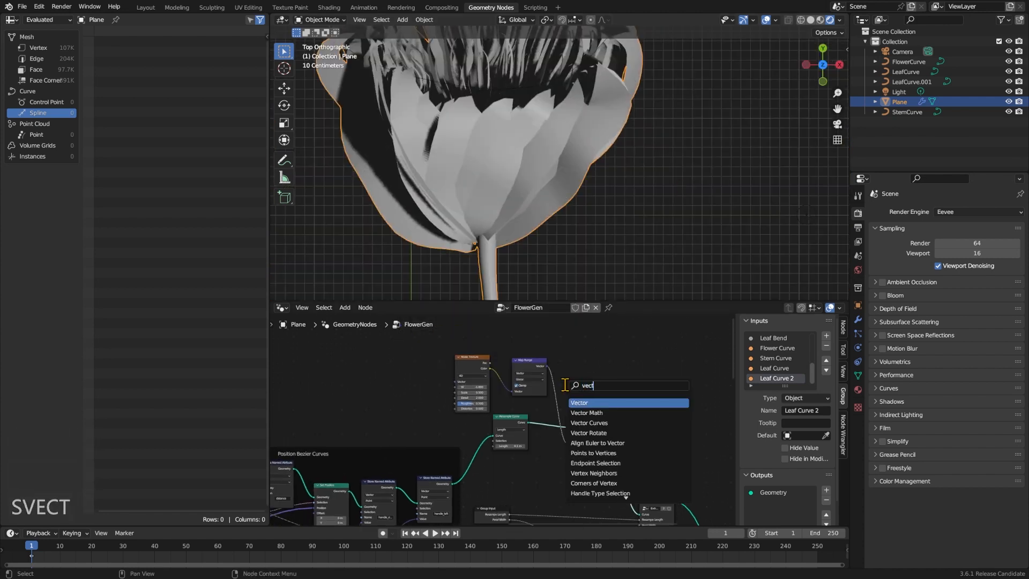
key("Down")
key("Return")
left_click(591, 387)
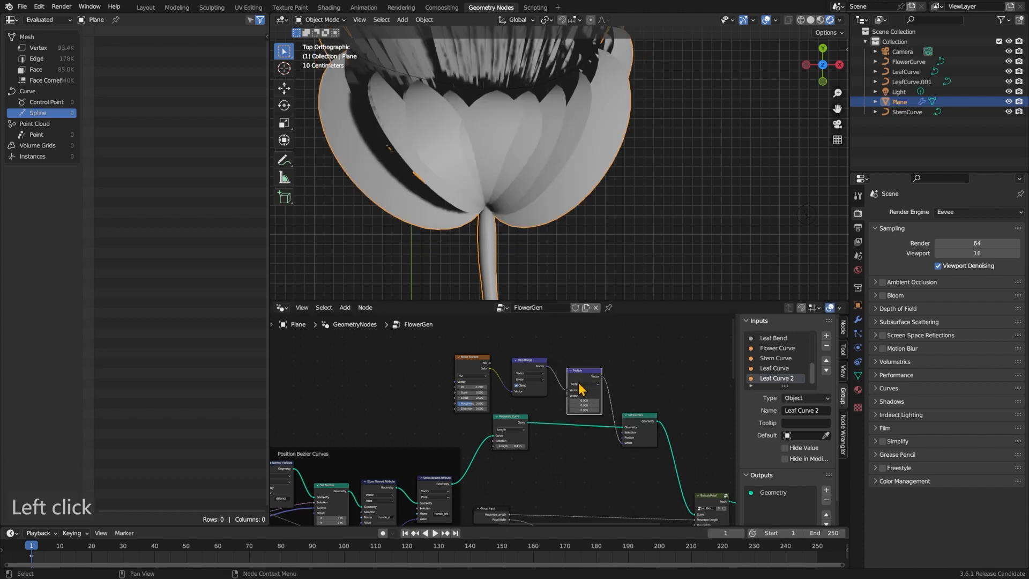
left_click(581, 385)
left_click(577, 462)
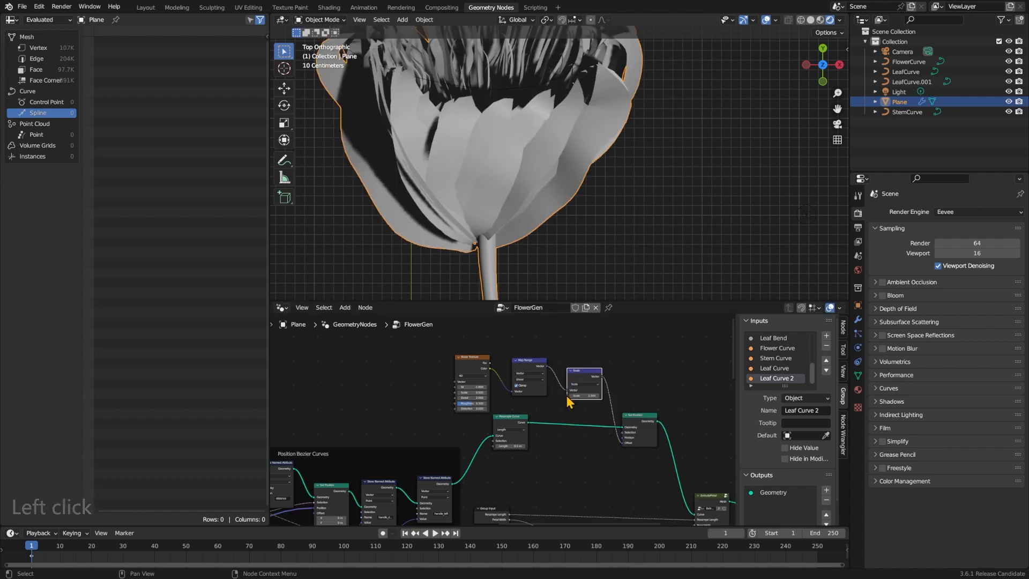
Add a Spline Parameter node left of the noise nodes with its Factor driving the Scale value of the vector Scale node.
key("shift+a")
type("spl")
type(" pa")
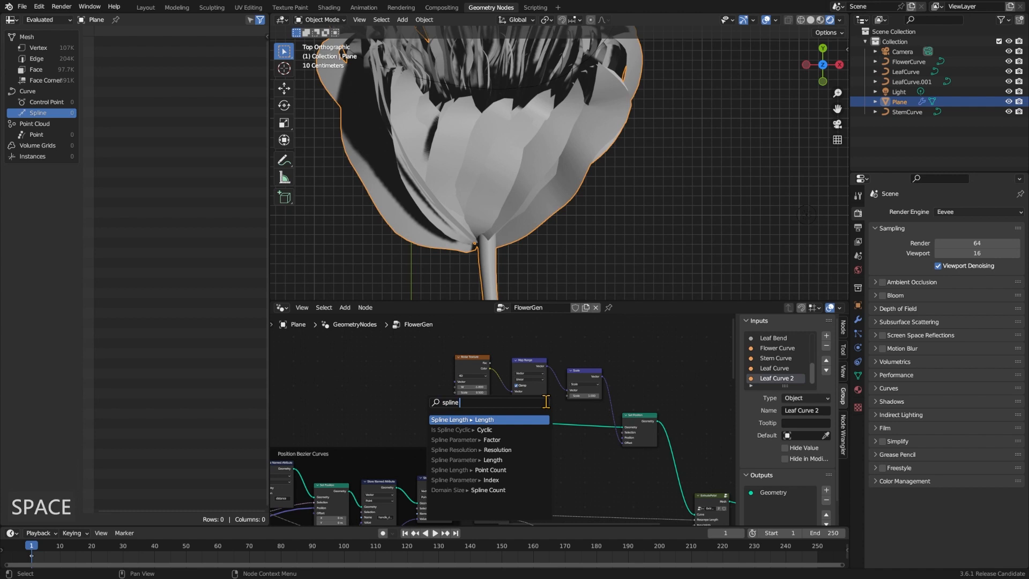
key("Return")
left_click(382, 381)
middle_click_drag(482, 225, 503, 254)
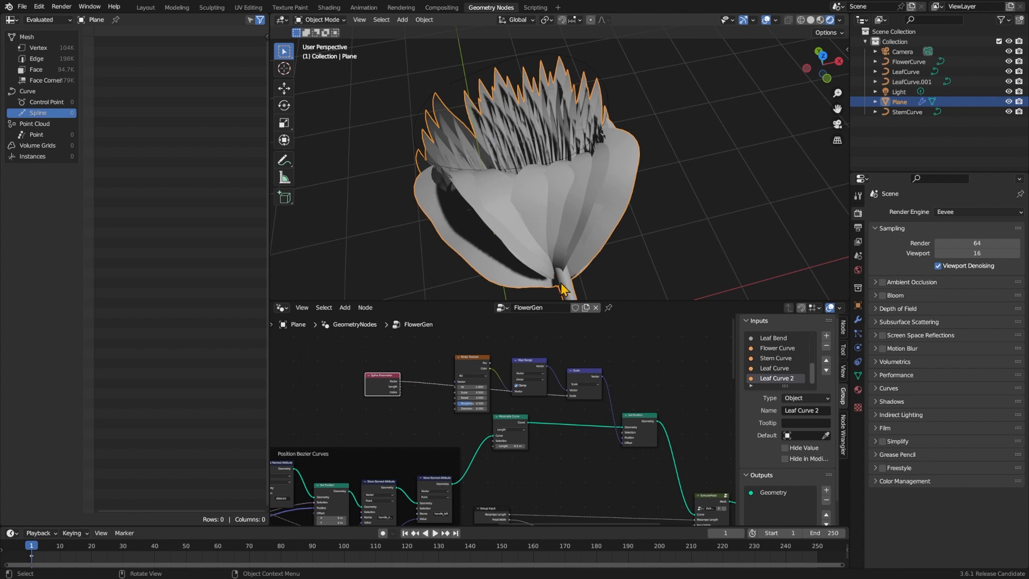
middle_click_drag(557, 294, 580, 209, "shift")
left_click_drag(386, 374, 356, 376)
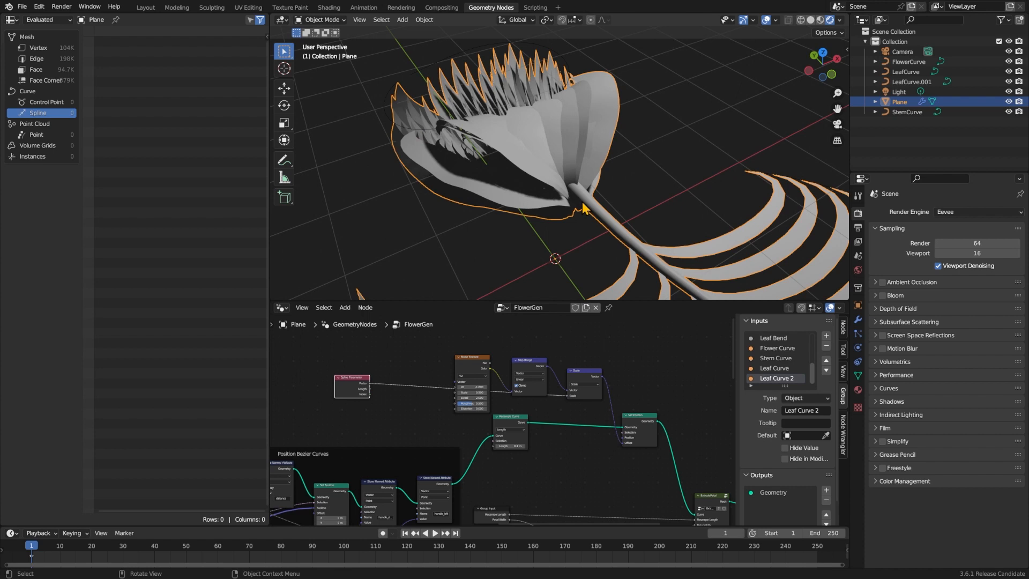
Insert a Float Curve node after the Spline Parameter Factor and invert its curve so it falls from 1 to 0.
key("shift+a")
type("sr")
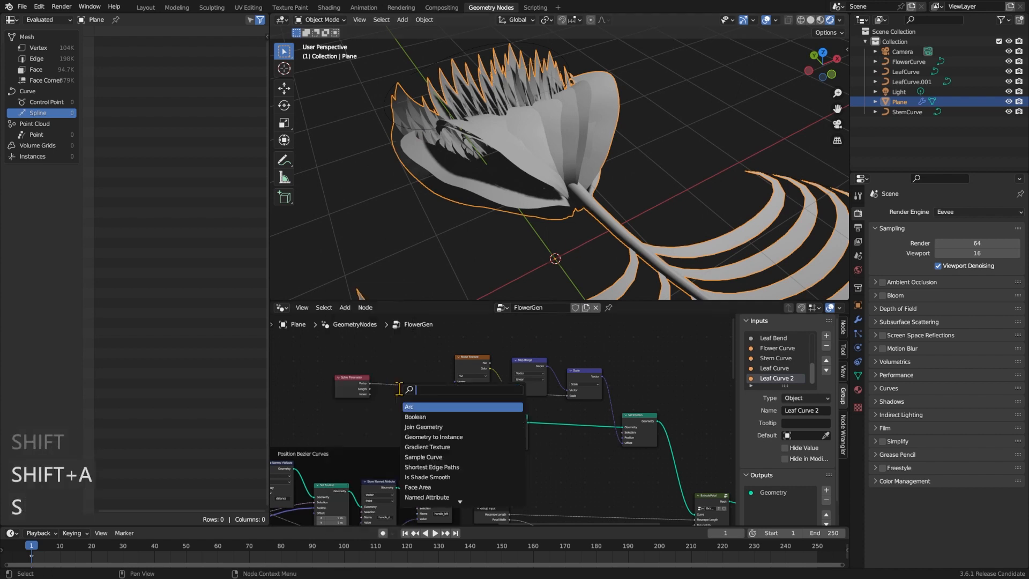
key("BackSpace")
key("BackSpace")
type("float")
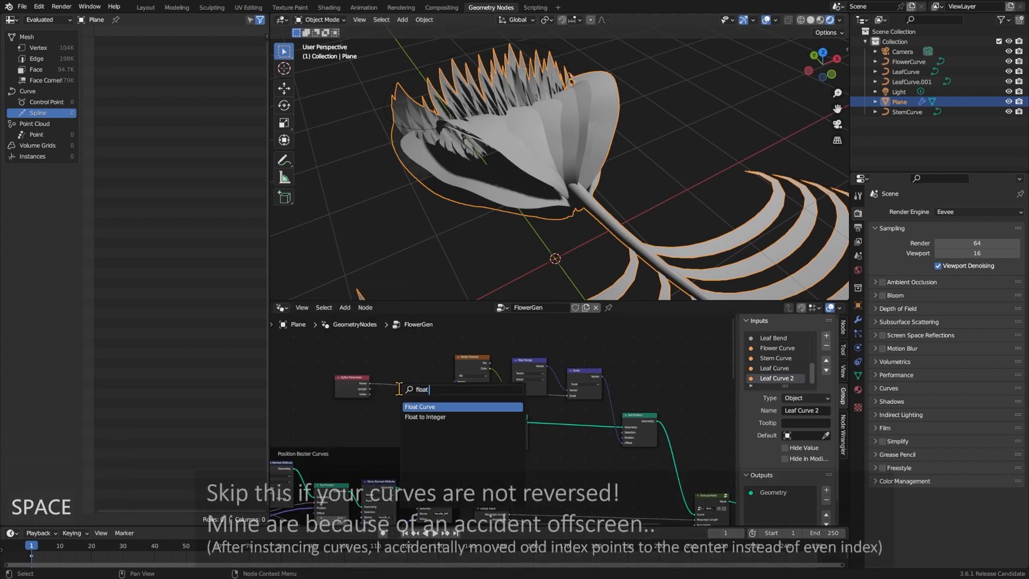
key("Return")
left_click(395, 379)
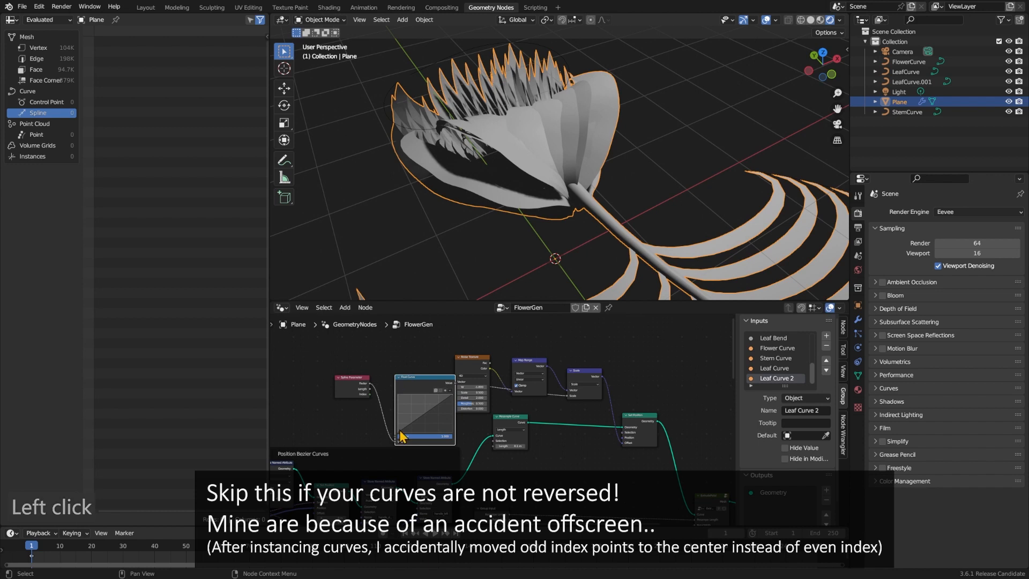
left_click_drag(401, 436, 453, 432)
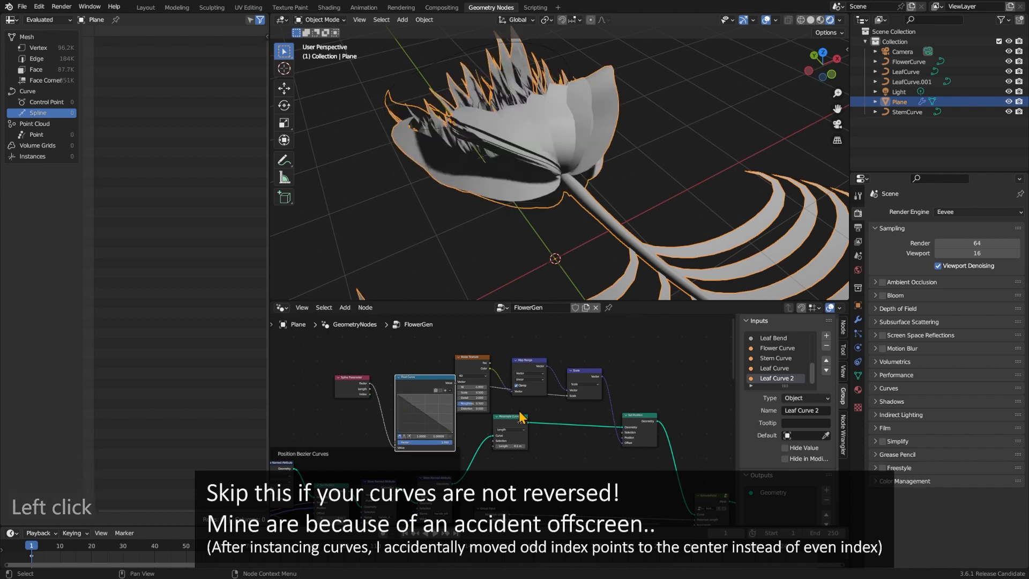
middle_click_drag(673, 131, 675, 136)
left_click(825, 66)
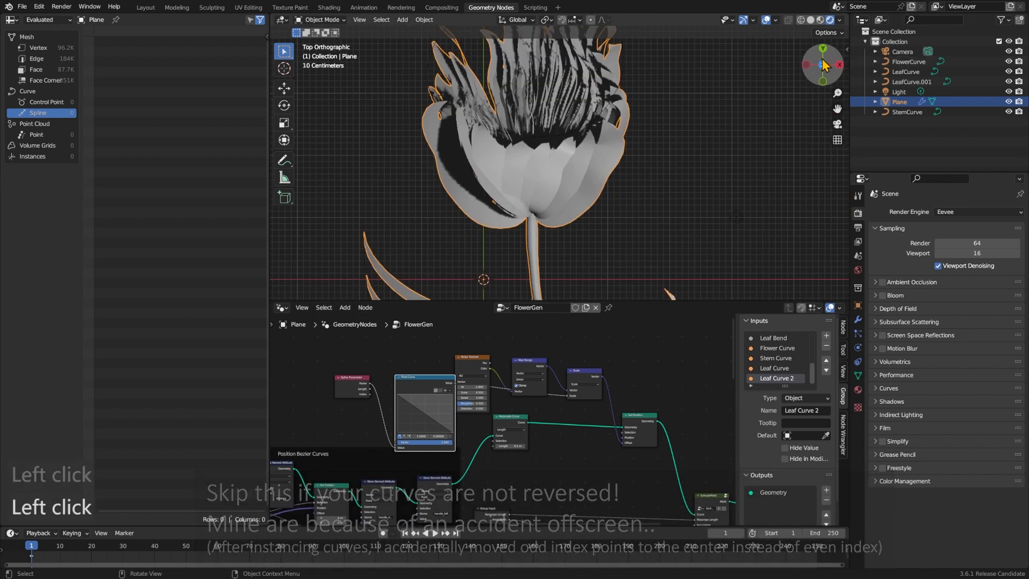
Add control points to the Float Curve for a steep S-shaped falloff, with the lower point at about X 0.55, Y 0.03.
scroll(595, 176, "up", 3, "shift")
scroll(595, 176, "down", 2)
left_click(438, 358)
left_click(414, 382)
left_click_drag(412, 404, 416, 418)
left_click(419, 407)
left_click(430, 424)
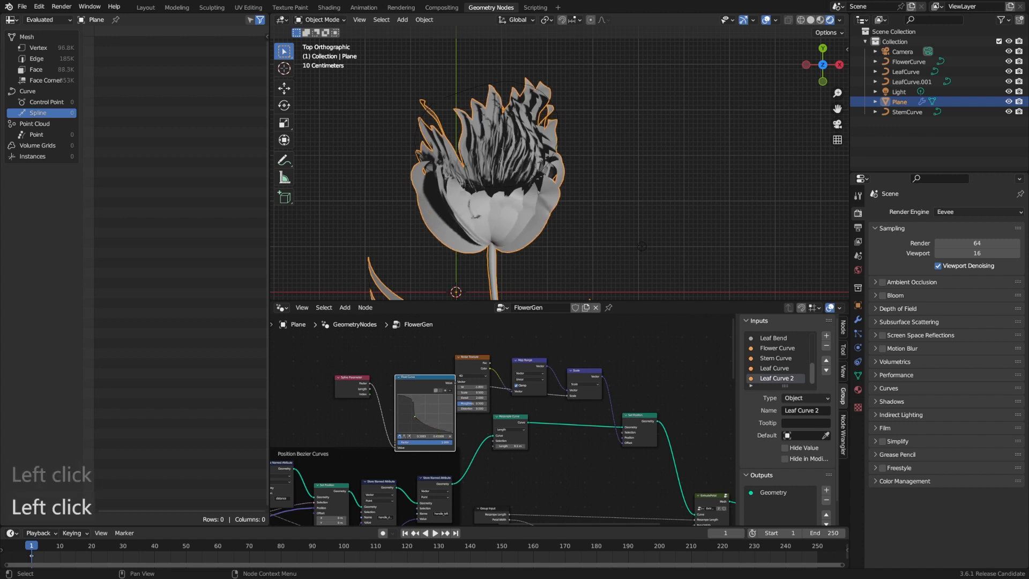
left_click(431, 428)
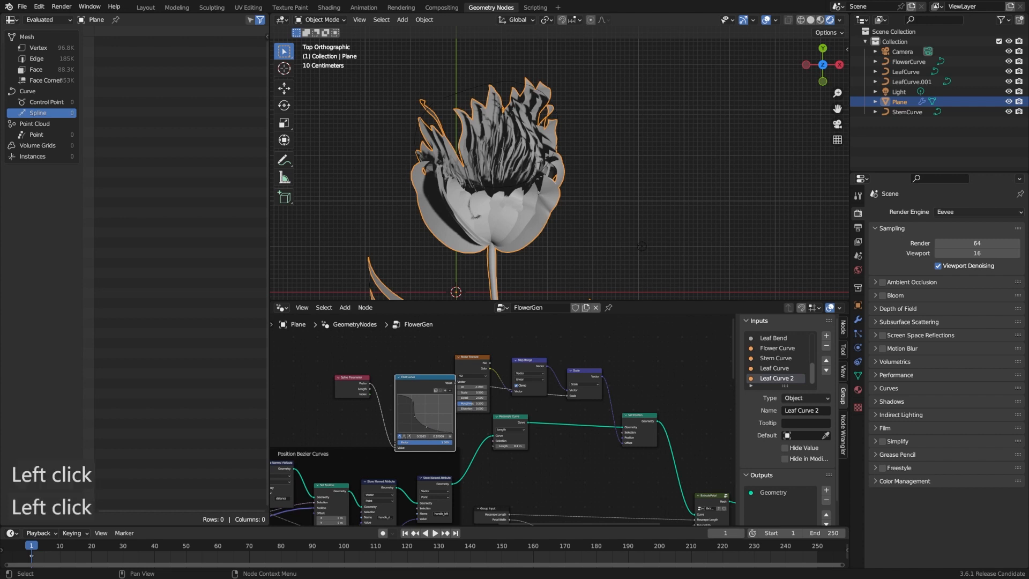
left_click_drag(427, 430, 428, 431)
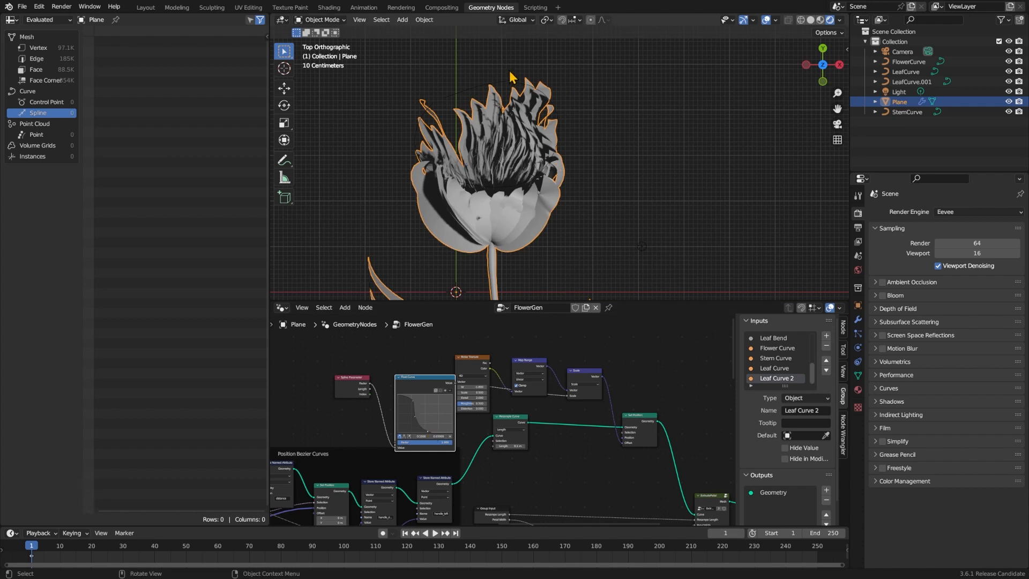
left_click(650, 207)
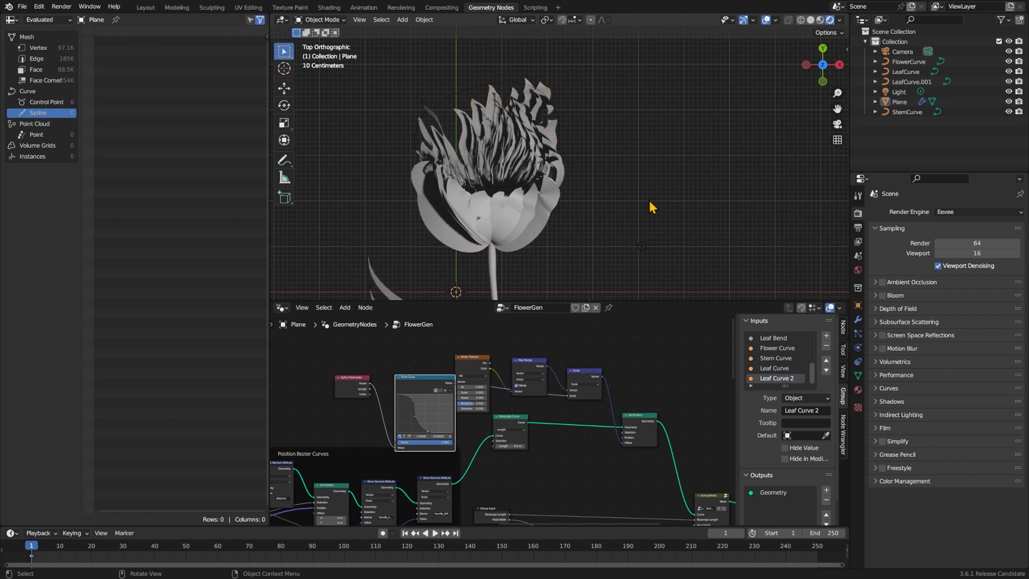
Combine the Spline Parameter, Float Curve, noise, scaling, Resample Curve and Set Position nodes into a node group and return to FlowerGen.
scroll(622, 475, "up", 2)
left_click_drag(317, 346, 663, 434)
key("ctrl+g")
key("Tab")
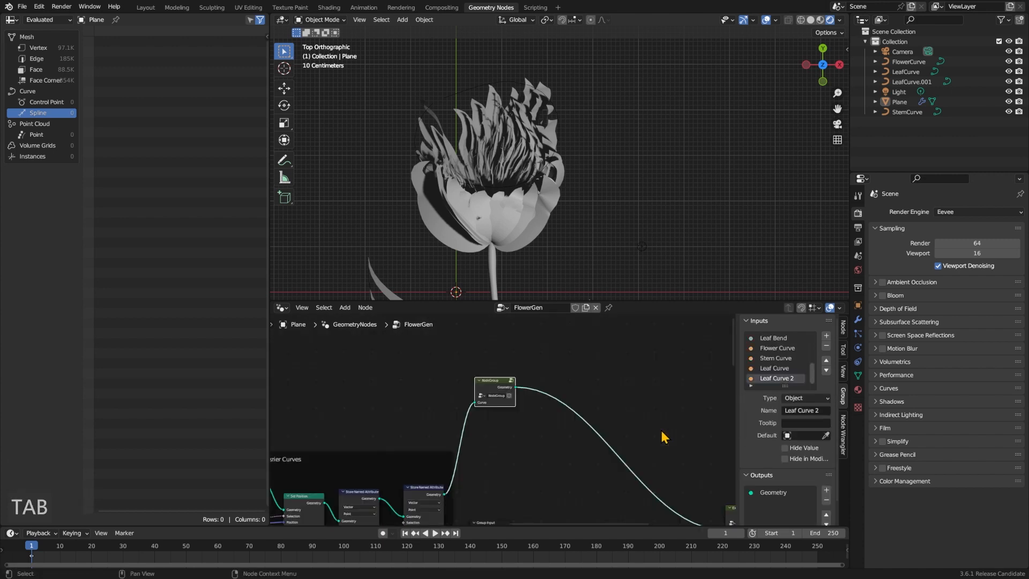
Move the new group node beside the Position Bezier Curves frame and name it DisplaceCurveWithNoise.
left_click_drag(471, 358, 502, 447)
left_click(497, 462)
type("DisplaceCurve W")
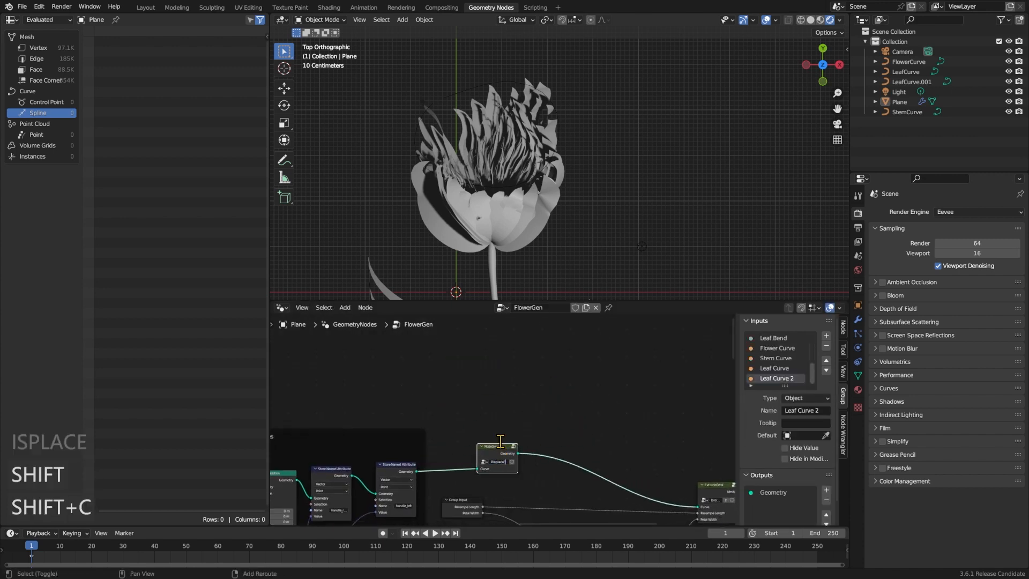
key("BackSpace")
key("BackSpace")
type("WithNoise")
key("Return")
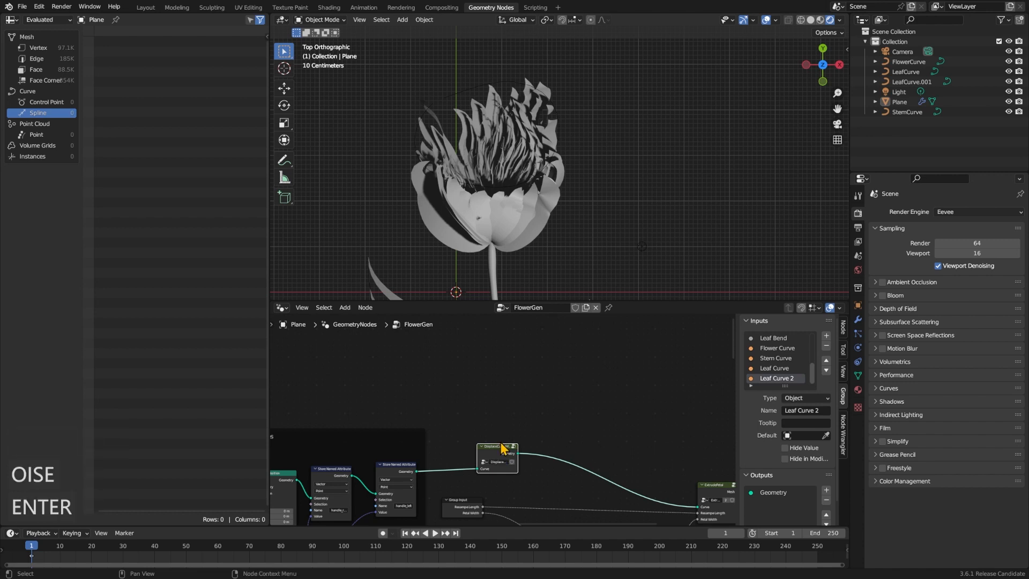
Inside the DisplaceCurveWithNoise group, insert a Multiply node between the Float Curve value and the vector Scale node's Scale input.
left_click(474, 409)
key("Tab")
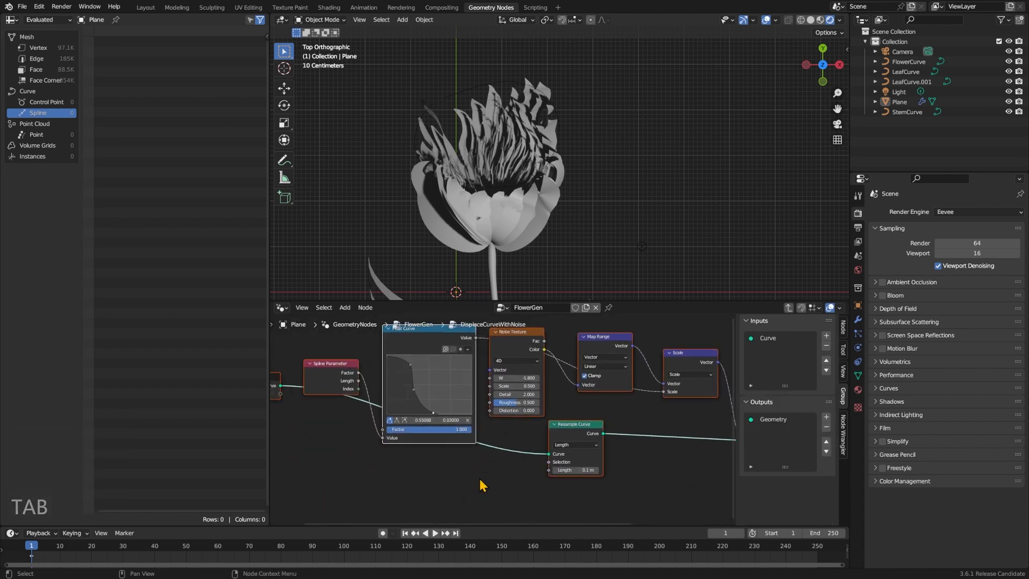
left_click(479, 481)
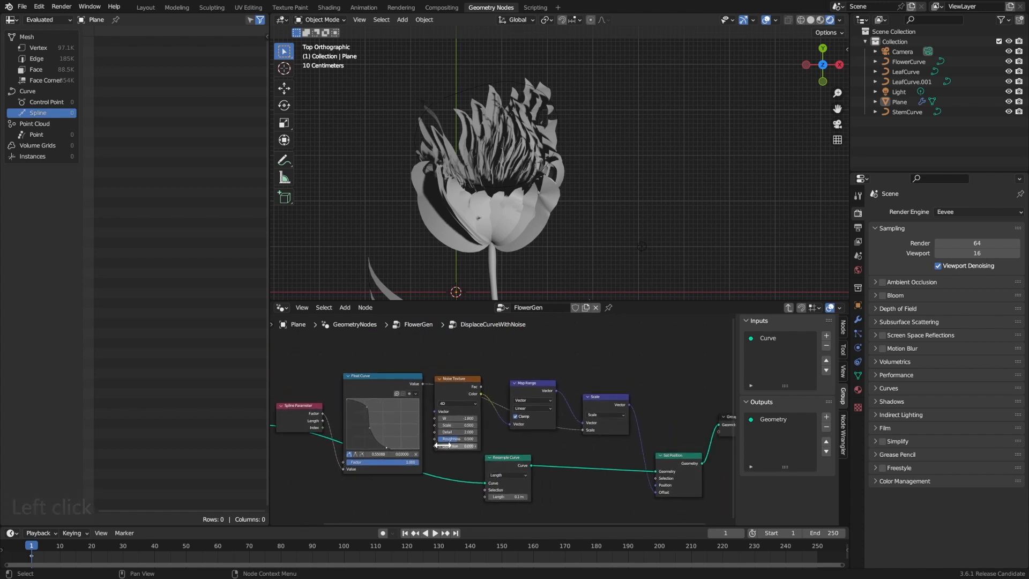
left_click_drag(395, 381, 566, 426)
type("mul")
key("Return")
left_click(480, 355)
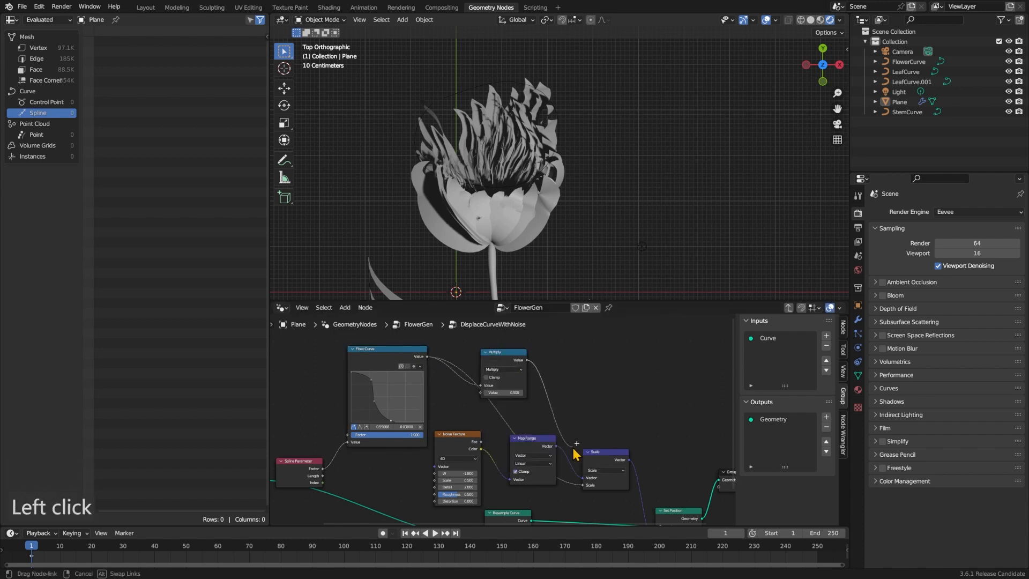
left_click_drag(583, 485, 582, 485)
Expose the Multiply node's second value as a group input named Intensity.
middle_click_drag(407, 445, 495, 444)
left_click_drag(569, 391, 344, 486)
left_click(814, 424)
type("Intensity")
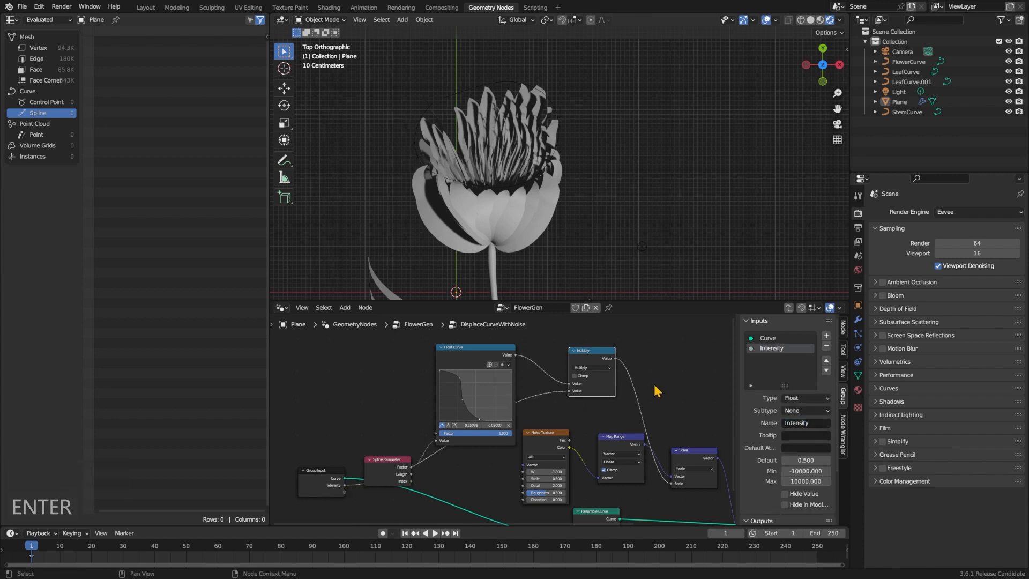
Expose the Noise Texture's W, Scale, Detail and Roughness as inputs of the node group.
key("ctrl+z")
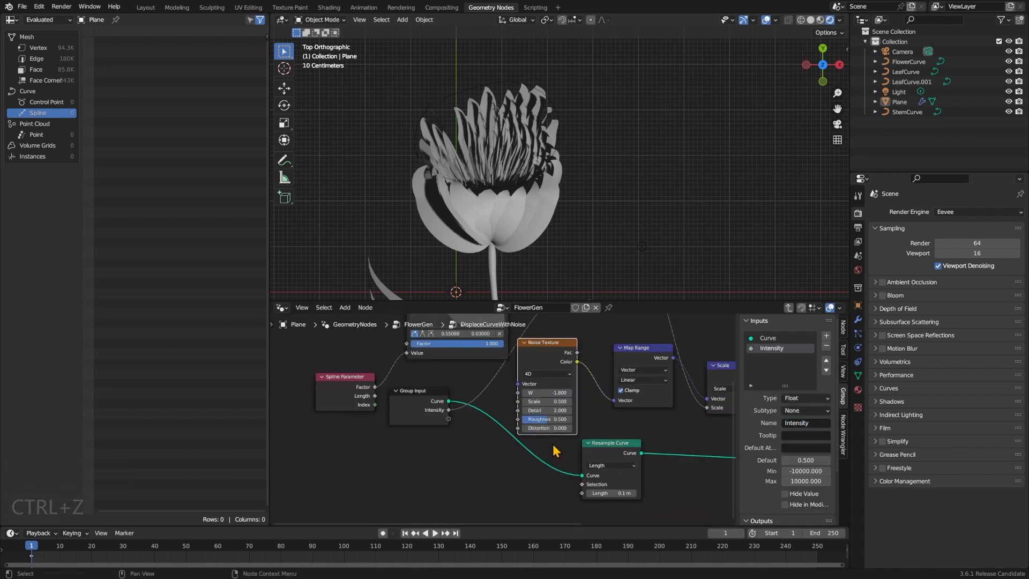
left_click_drag(517, 392, 450, 443)
left_click_drag(517, 419, 449, 445)
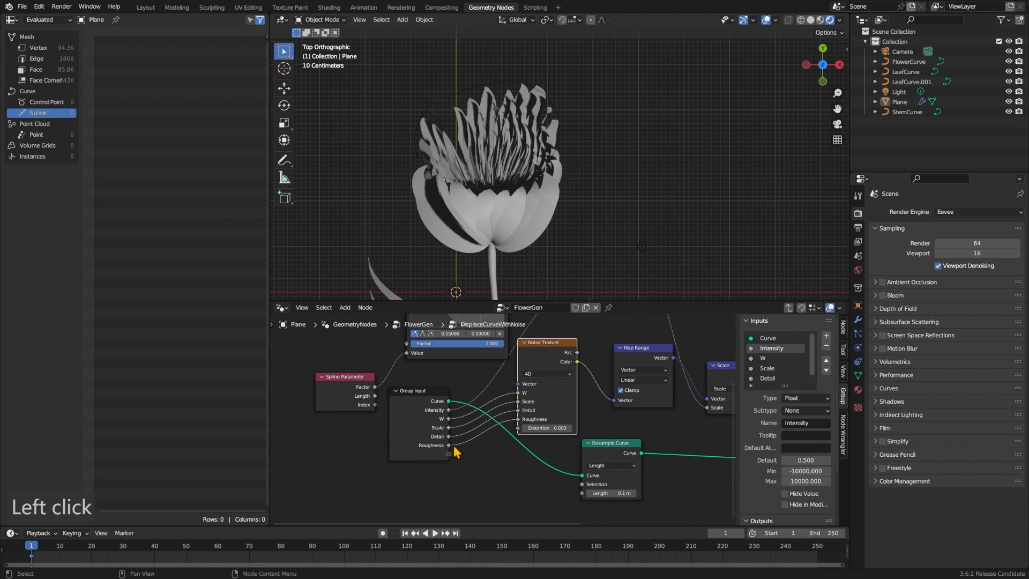
left_click(514, 475)
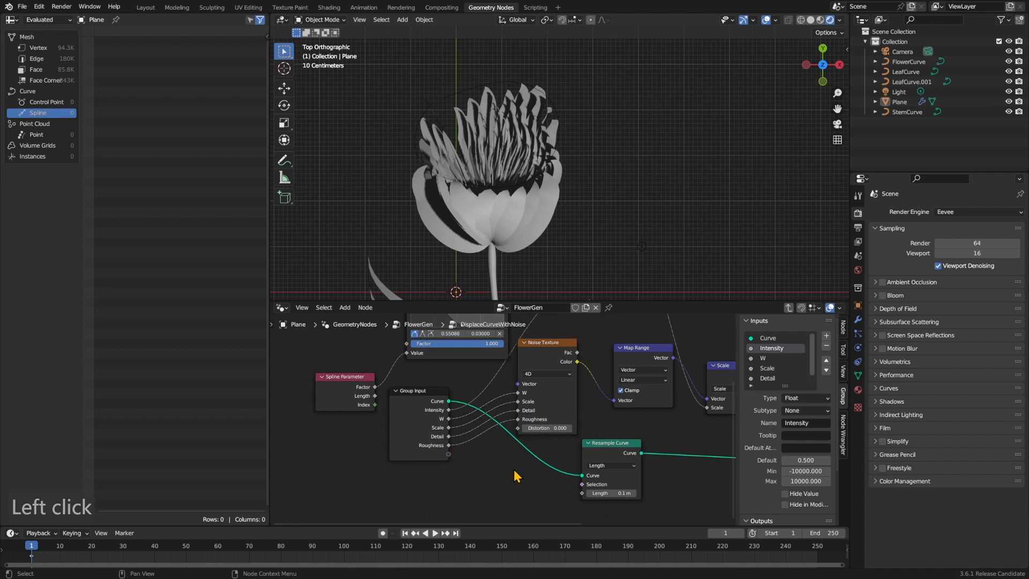
left_click(410, 416)
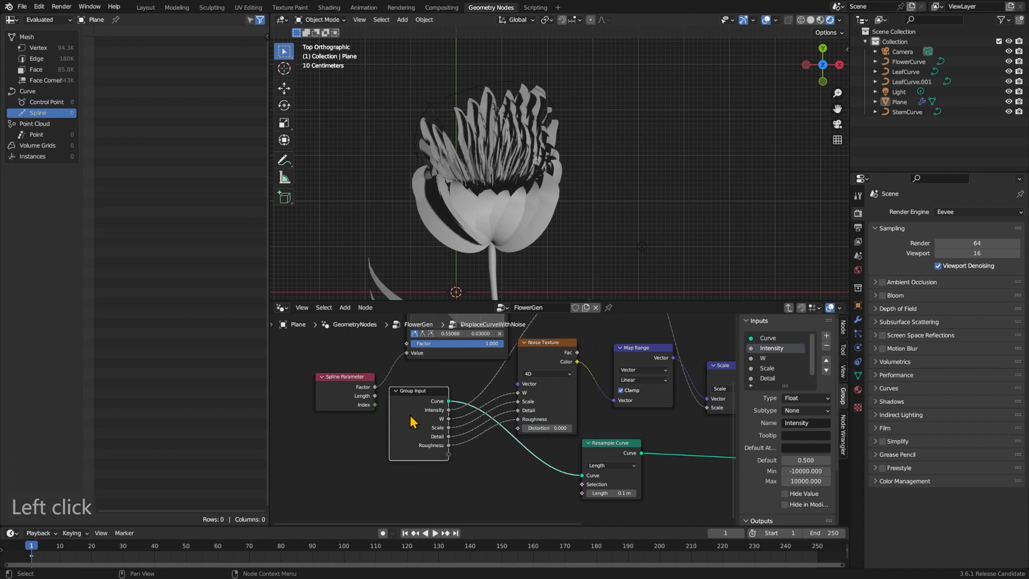
Save the file and, back in FlowerGen, set the DisplaceCurveWithNoise node's Intensity to 0.3 and W to 2.2.
key("Tab")
key("ctrl+s")
left_click_drag(501, 446, 697, 454)
left_click_drag(478, 405, 437, 387)
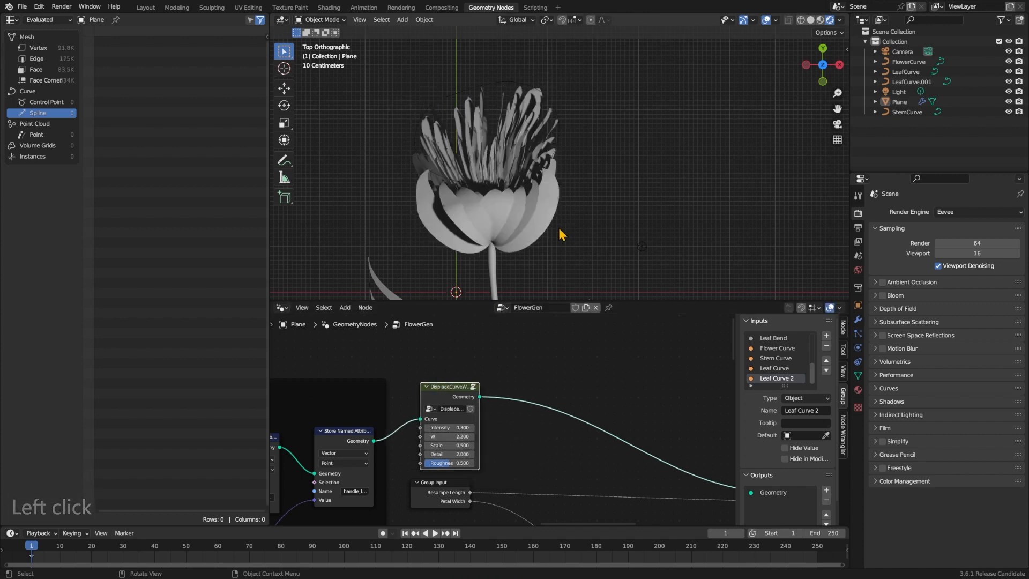
Locate the two GenLeaves nodes in FlowerGen and open the lower one's node group for editing.
scroll(559, 228, "down", 8, "shift")
scroll(559, 229, "down", 2)
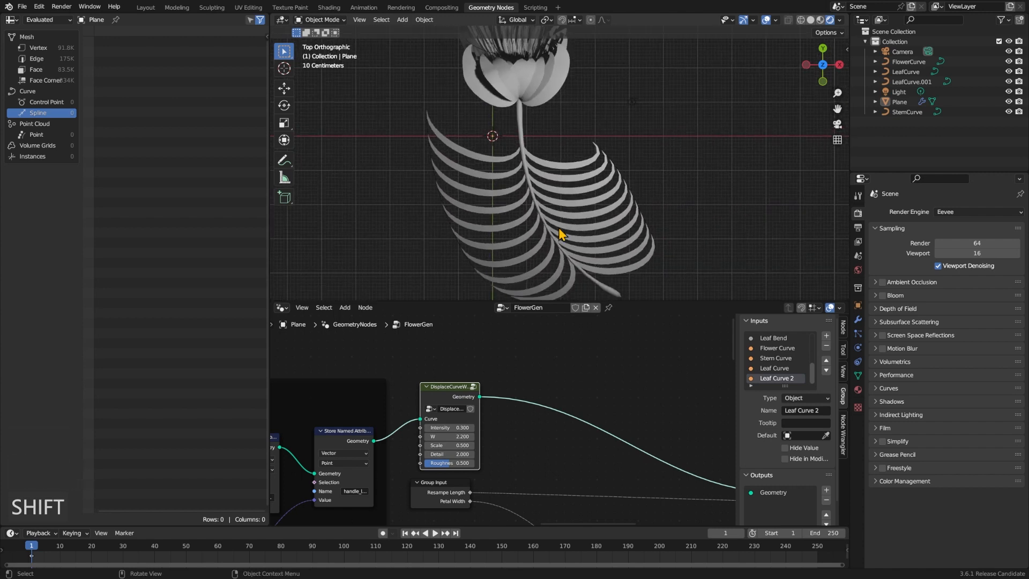
scroll(558, 228, "down", 3, "shift")
scroll(456, 420, "down", 7)
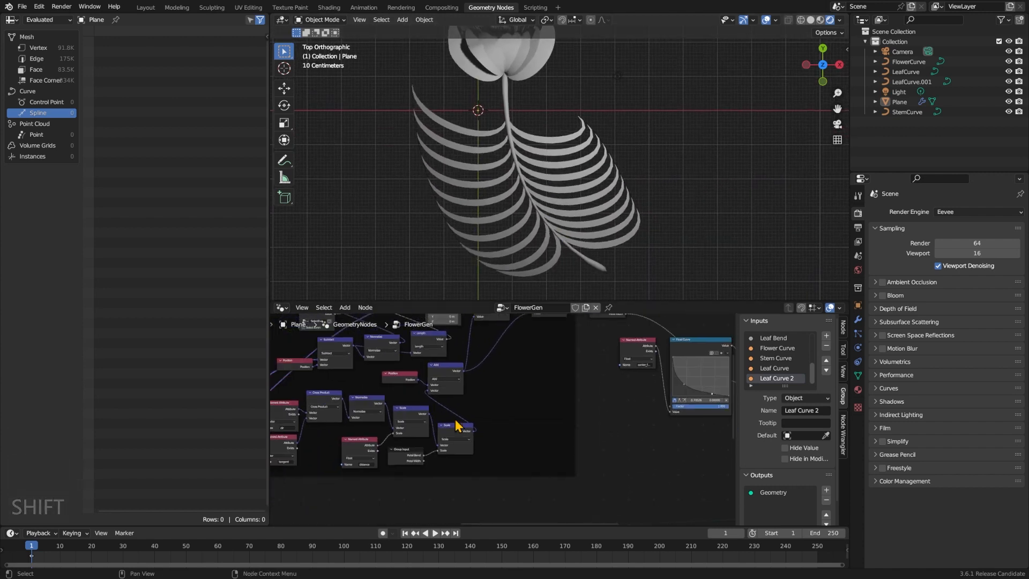
scroll(456, 419, "down", 6, "shift")
scroll(456, 420, "left", 4, "shift")
scroll(456, 419, "up", 4)
scroll(556, 499, "up", 3)
scroll(556, 500, "right", 4)
scroll(556, 499, "down", 4)
left_click_drag(440, 435, 454, 445)
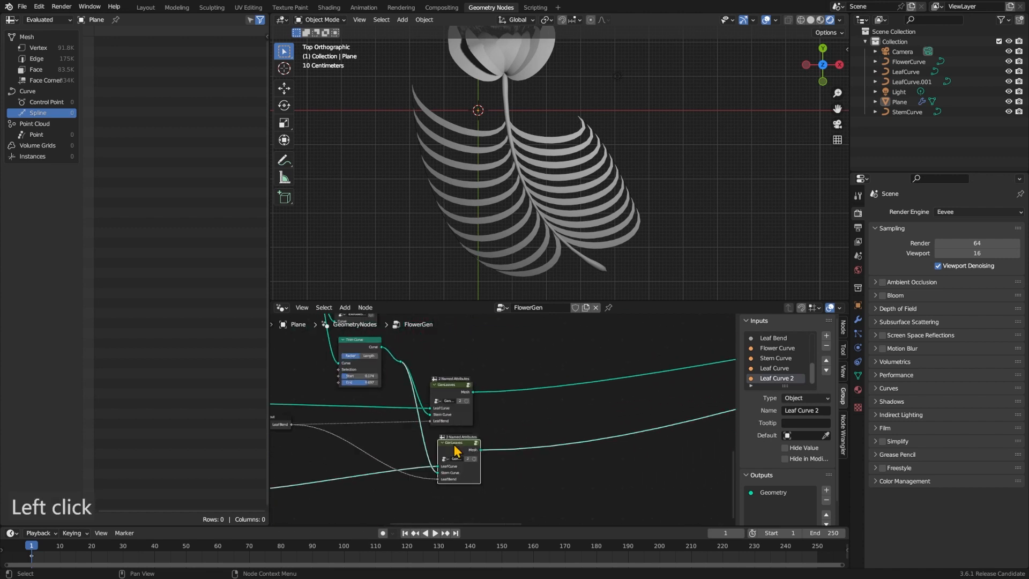
left_click(454, 450)
key("Tab")
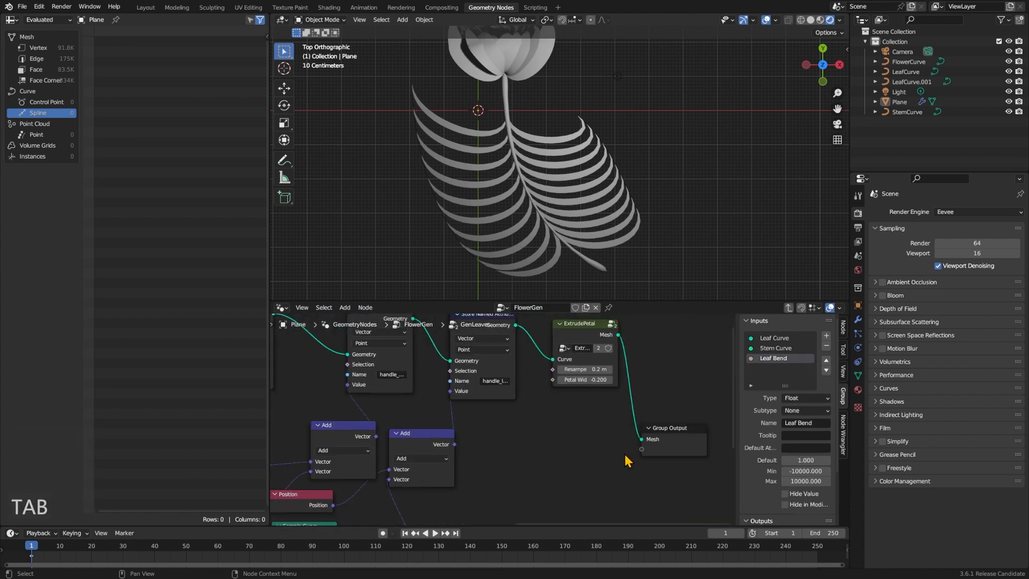
Delete the ExtrudePetal node in GenLeaves and connect the last Store Named Attribute geometry directly to the Group Output.
left_click(460, 418)
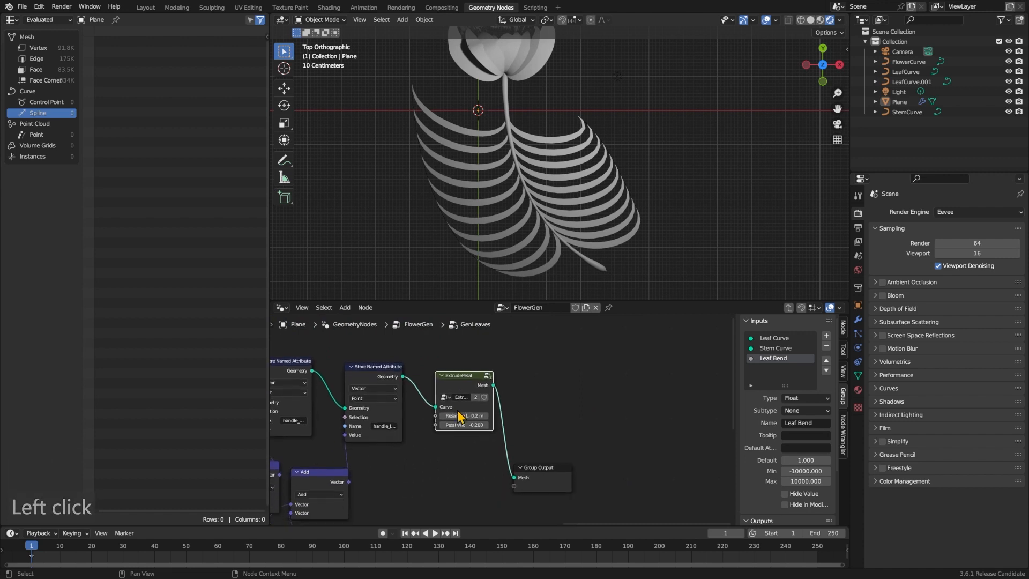
key("x")
left_click_drag(402, 377, 513, 477)
left_click(525, 202)
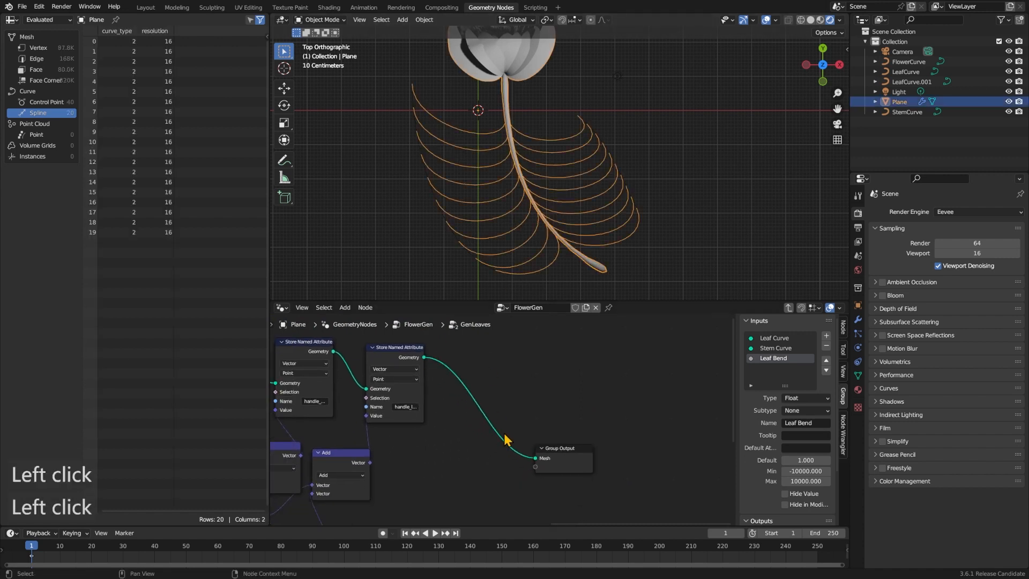
Return to FlowerGen, combine both GenLeaves Mesh outputs in a new Join Geometry node, and preview the joined result.
key("Tab")
left_click(595, 439)
key("shift+a")
type("sjoin")
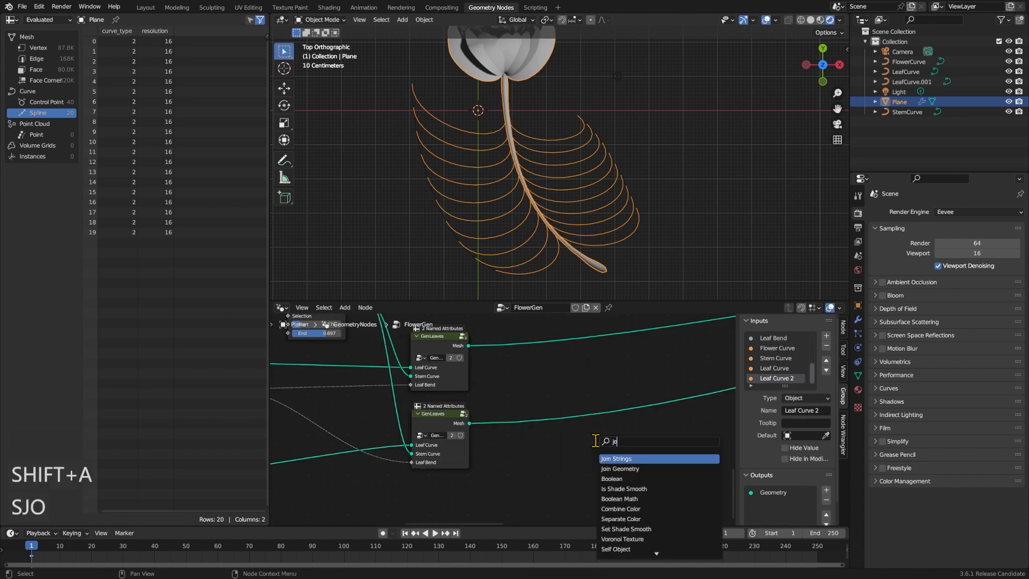
key("Down")
key("Return")
left_click(533, 393)
left_click_drag(468, 345, 531, 402)
left_click_drag(471, 423, 528, 385)
left_click(527, 385, "ctrl+shift")
Add an ExtrudePetal group node between the new Join Geometry node and the Viewer.
left_click_drag(625, 391, 690, 375)
middle_click_drag(630, 374, 526, 376)
key("shift+a")
type("sextrue")
key("Down")
key("Down")
key("Up")
key("Return")
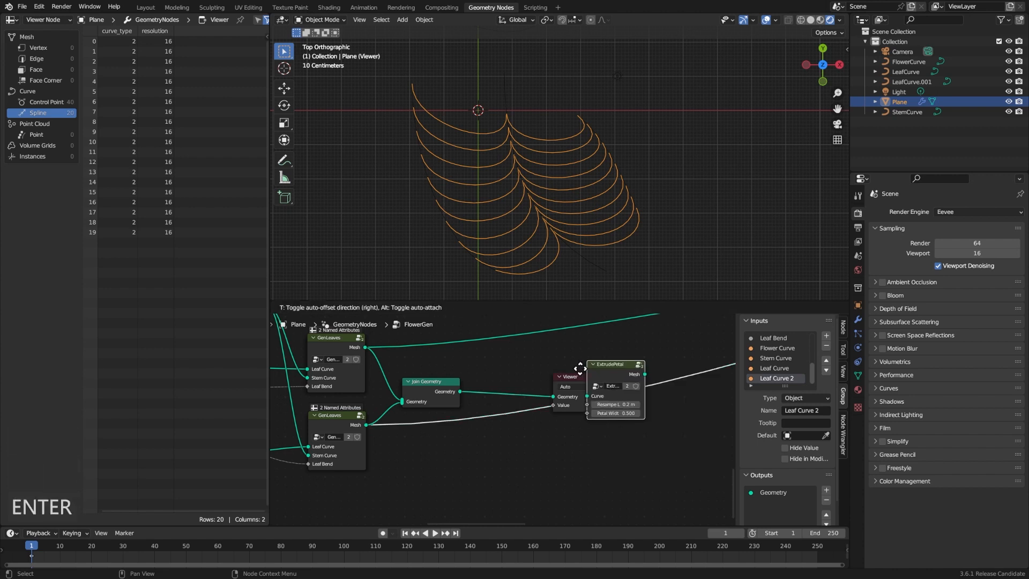
left_click(514, 370)
Route ExtrudePetal's Mesh output to the final geometry in place of the direct GenLeaves links, and delete the Viewer node.
middle_click_drag(635, 347, 563, 378)
middle_click_drag(739, 379, 559, 381)
left_click_drag(615, 369, 595, 383)
middle_click_drag(278, 410, 473, 407)
scroll(475, 409, "down", 3)
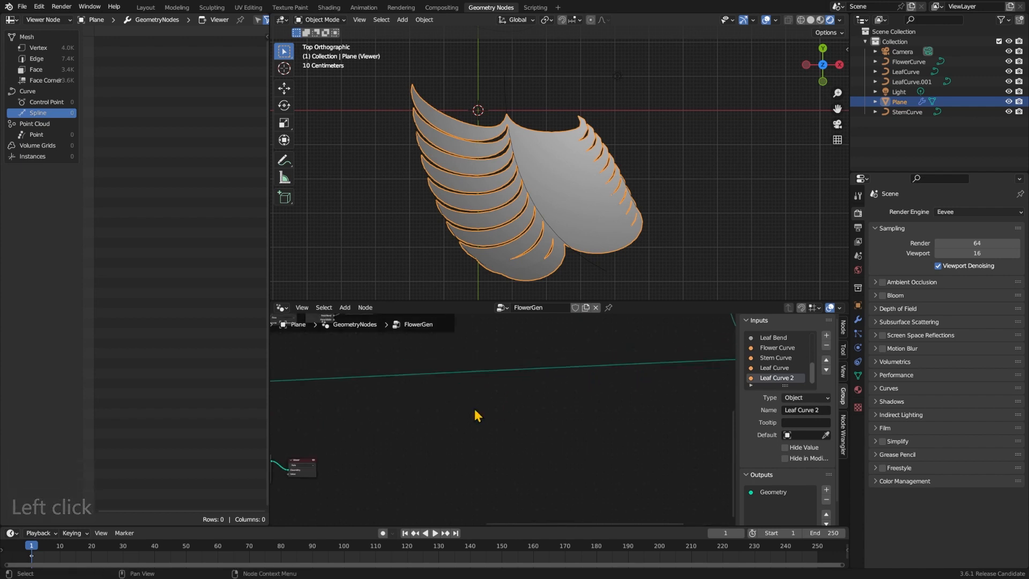
left_click_drag(343, 453, 714, 371)
left_click(582, 420)
key("x")
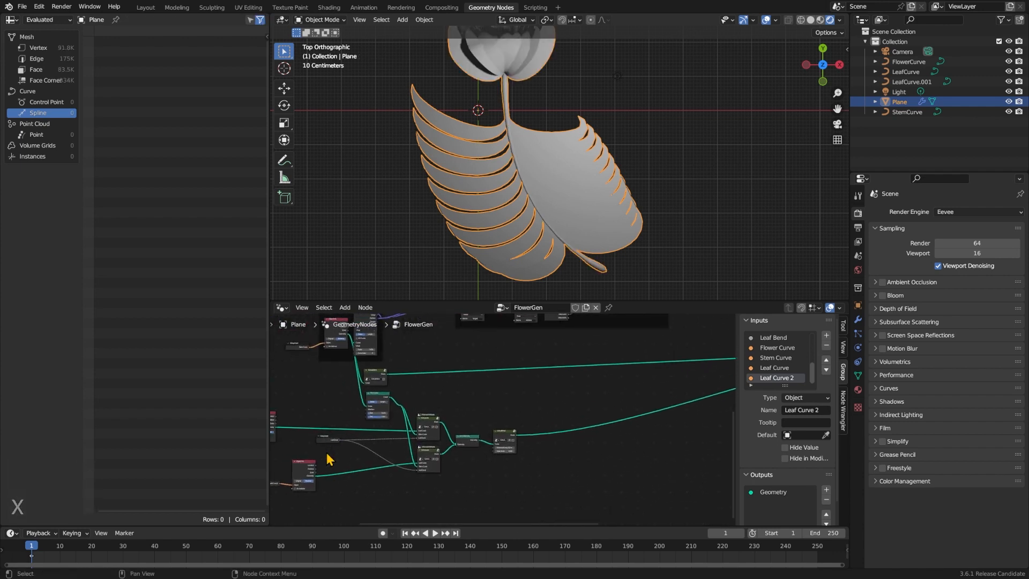
Expose the leaf ExtrudePetal node's Petal Width through a new Group Input node placed beside it.
scroll(329, 458, "up", 6)
middle_click_drag(328, 458, 338, 423)
scroll(748, 359, "up", 3)
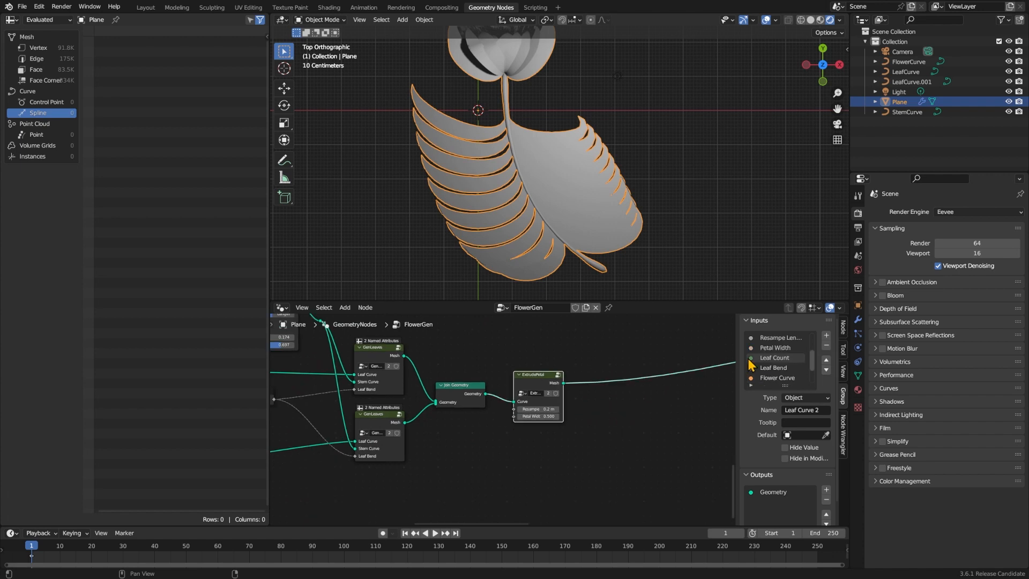
left_click_drag(513, 415, 493, 432)
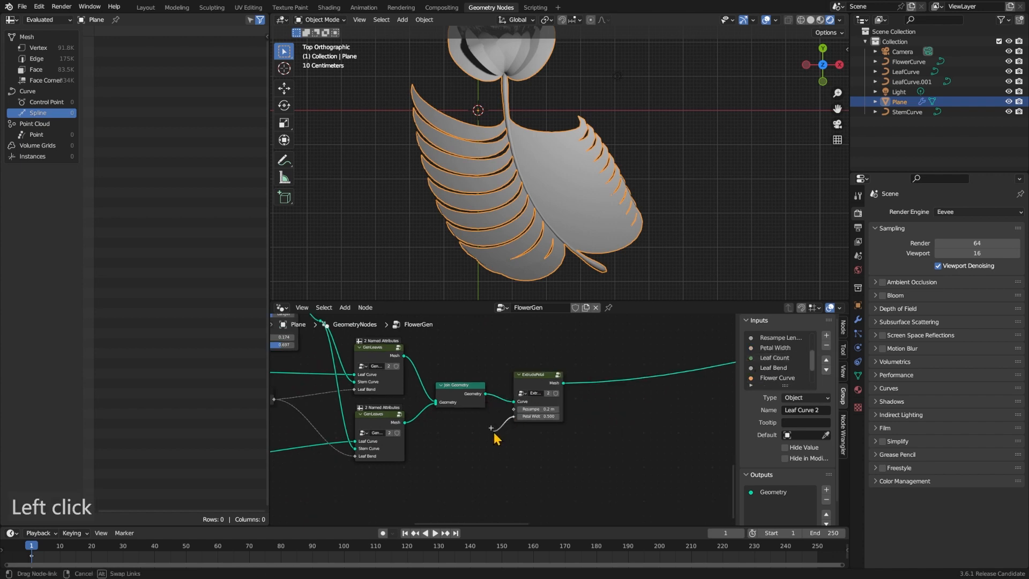
type("group")
key("Return")
left_click(480, 434)
Rename the newly added Petal Width group input as Leaf Width.
scroll(783, 369, "down", 5)
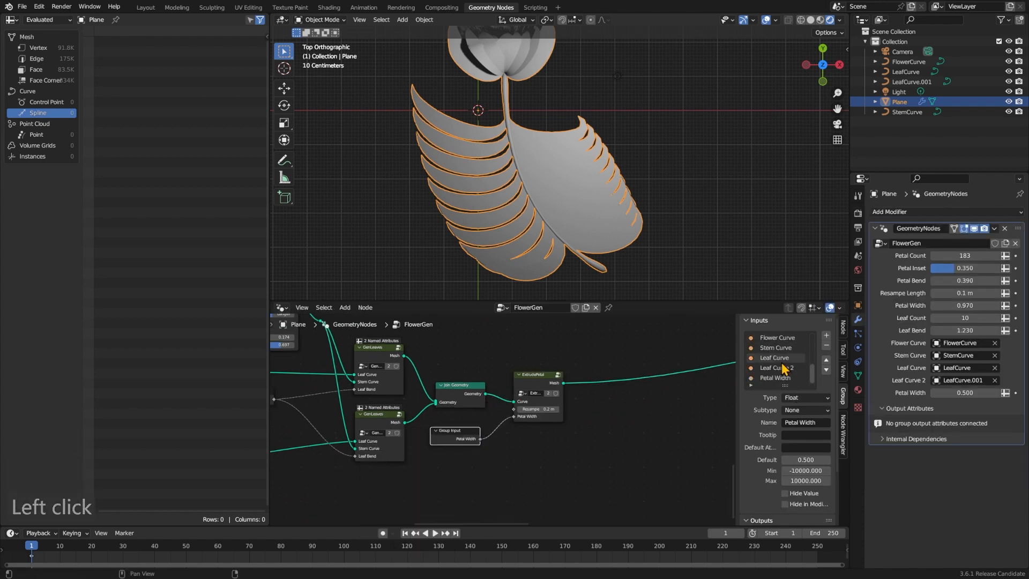
left_click(804, 422)
key("Left")
key("Delete")
key("Delete")
key("Delete")
key("Delete")
key("Delete")
type("Leaf")
key("Return")
Move the Leaf Width input up to directly below Leaf Bend and set its modifier value to 0.4.
left_click(825, 360)
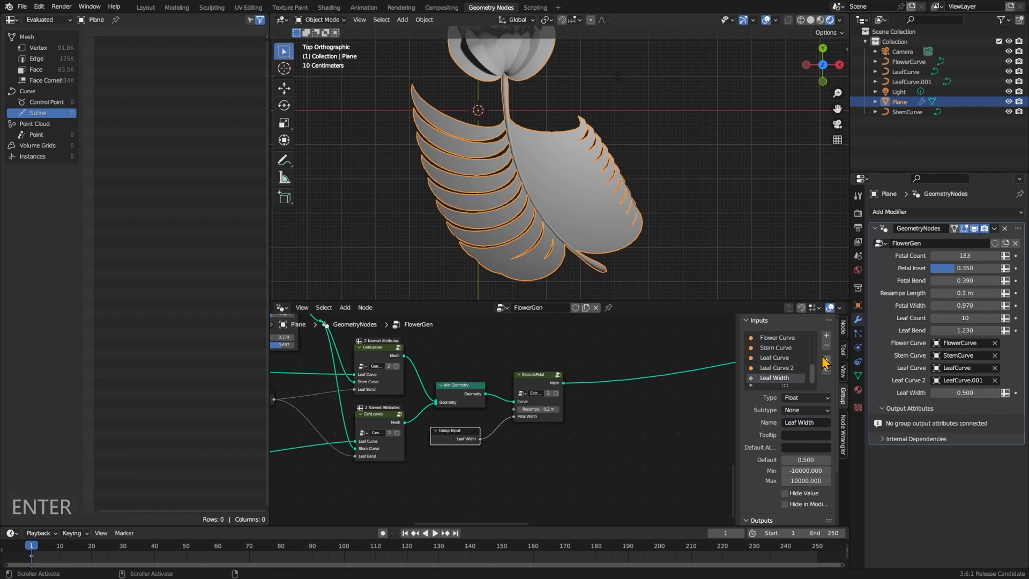
left_click(826, 360)
left_click(825, 360)
left_click(826, 360)
scroll(782, 357, "up", 5)
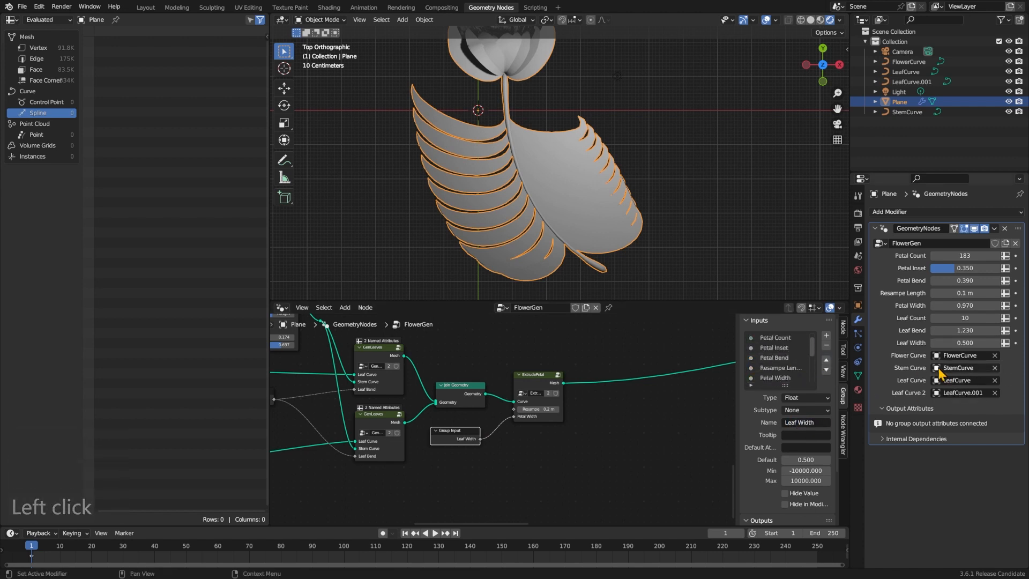
mouse_move(971, 346)
left_mouse_down()
mouse_move(981, 345)
mouse_move(966, 345)
left_mouse_up()
Make room between Join Geometry and ExtrudePetal, and briefly preview the joined leaf curves with a temporary Viewer.
left_click(677, 445)
middle_click_drag(577, 424, 578, 416)
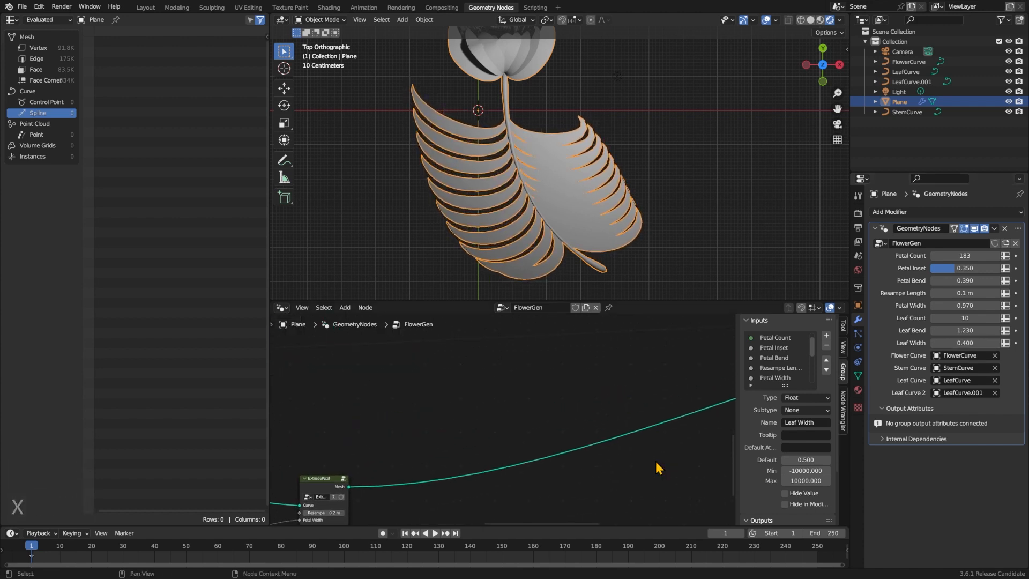
middle_click_drag(648, 458, 952, 352)
scroll(546, 415, "up", 2)
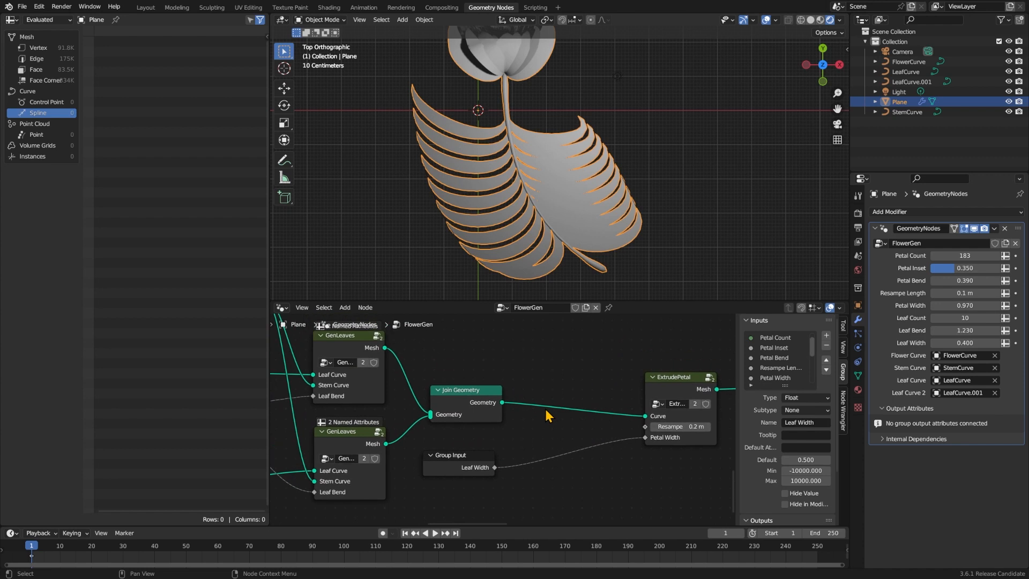
left_click(463, 401, "ctrl+shift")
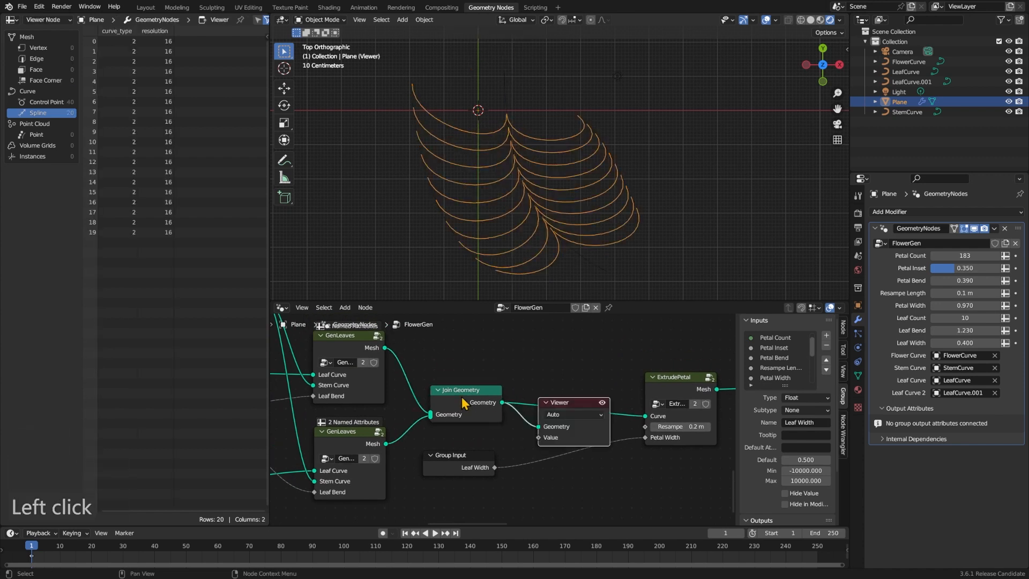
key("x")
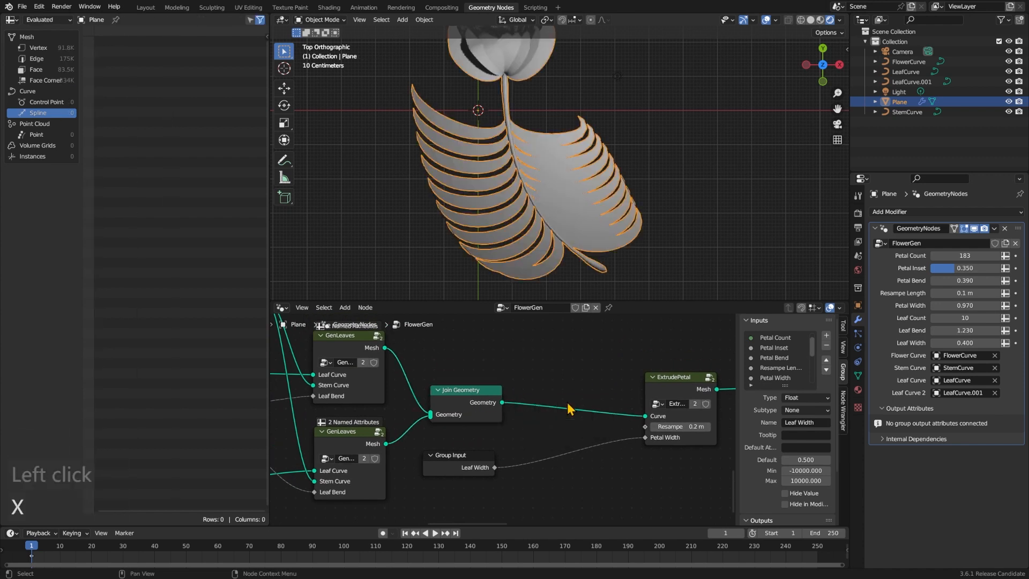
Insert a DisplaceCurveWithNoise group node between the leaves' Join Geometry and ExtrudePetal nodes.
key("shift+a")
type("snois")
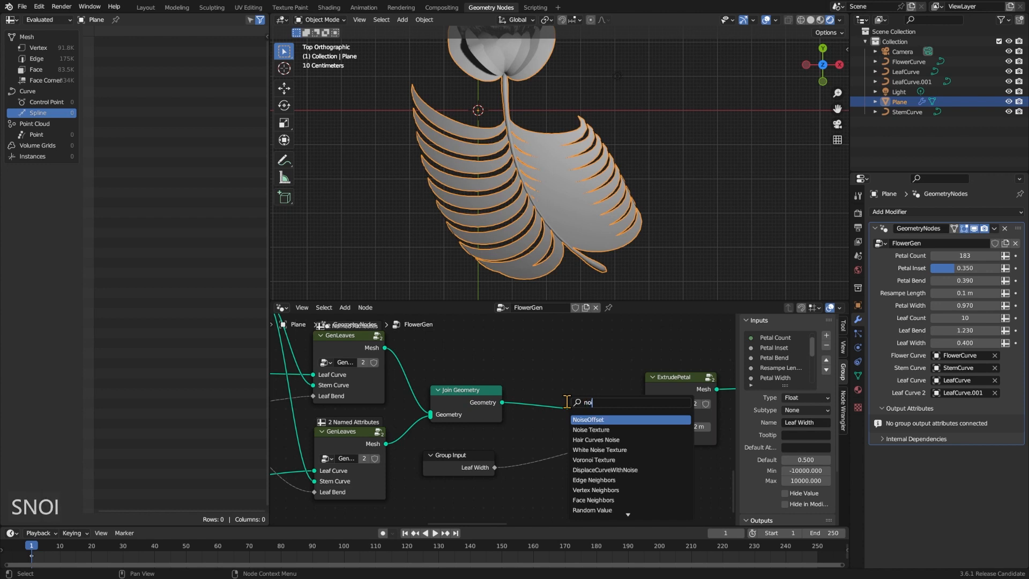
key("BackSpace")
key("BackSpace")
key("BackSpace")
key("BackSpace")
type("displace")
key("Down")
key("Return")
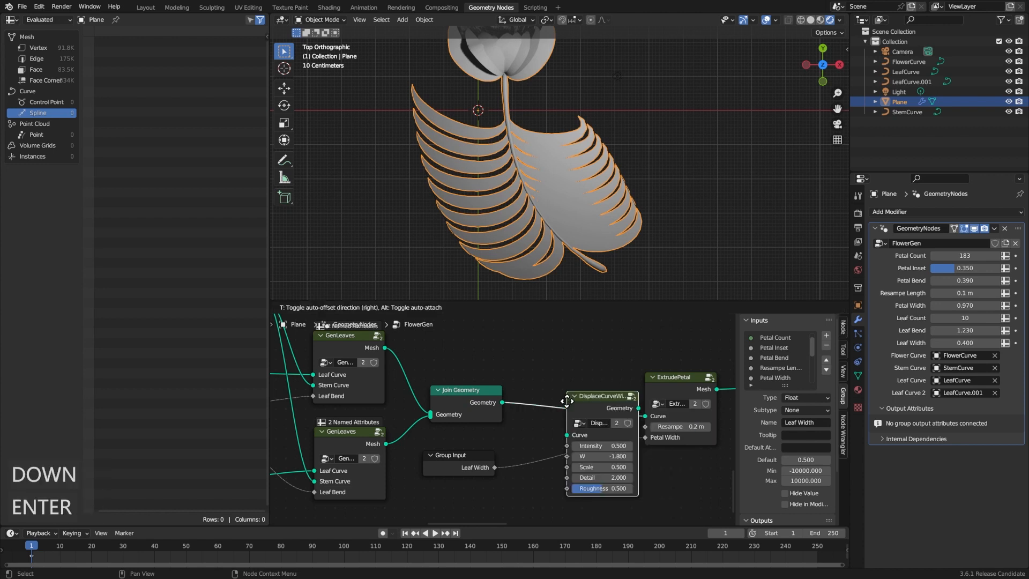
left_click(537, 396)
Try an Intensity of -2.5 on the leaves' DisplaceCurveWithNoise node.
middle_click_drag(659, 410, 623, 407)
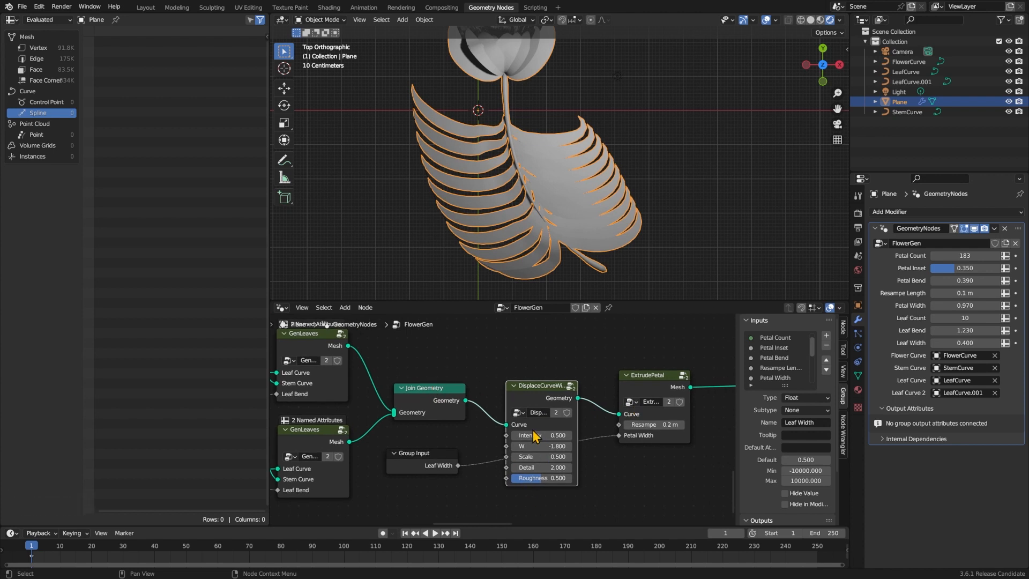
mouse_move(541, 435)
left_mouse_down()
mouse_move(498, 435)
mouse_move(531, 433)
left_mouse_up()
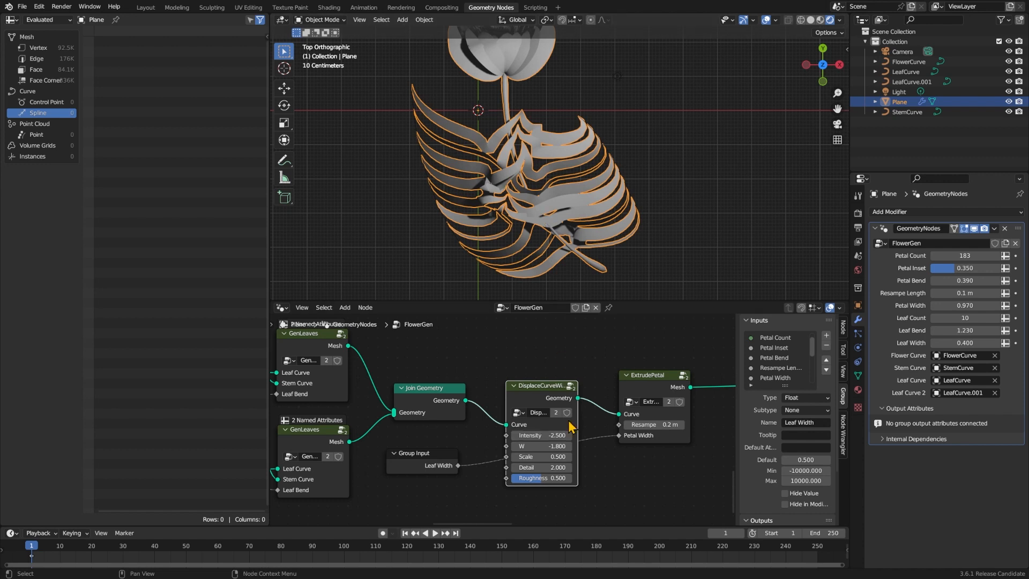
middle_click_drag(440, 390, 564, 392)
left_click(439, 354)
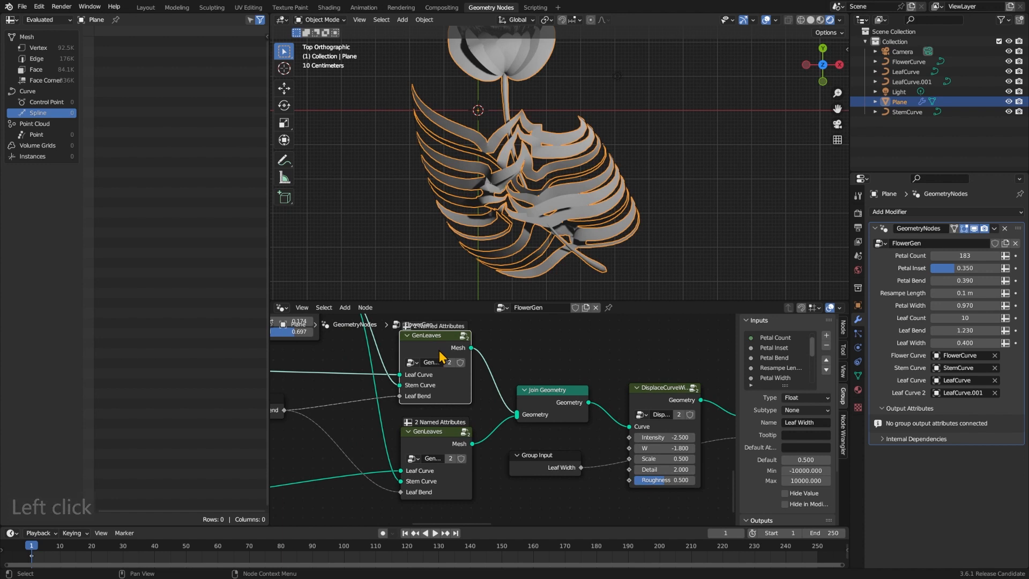
Insert a Reverse Curve node after the leaves' Join Geometry, and set DisplaceCurveWithNoise's Intensity to 0.5 and Scale to 0.6.
left_click_drag(552, 395, 524, 397)
middle_click_drag(615, 376, 552, 377)
key("shift+a")
type("srese")
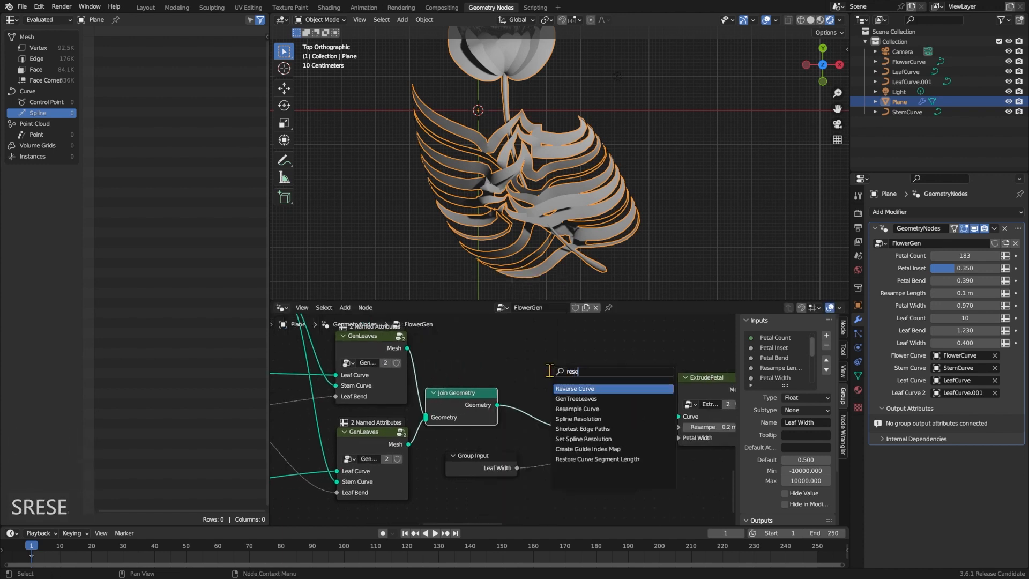
key("BackSpace")
key("BackSpace")
type("ver")
key("Return")
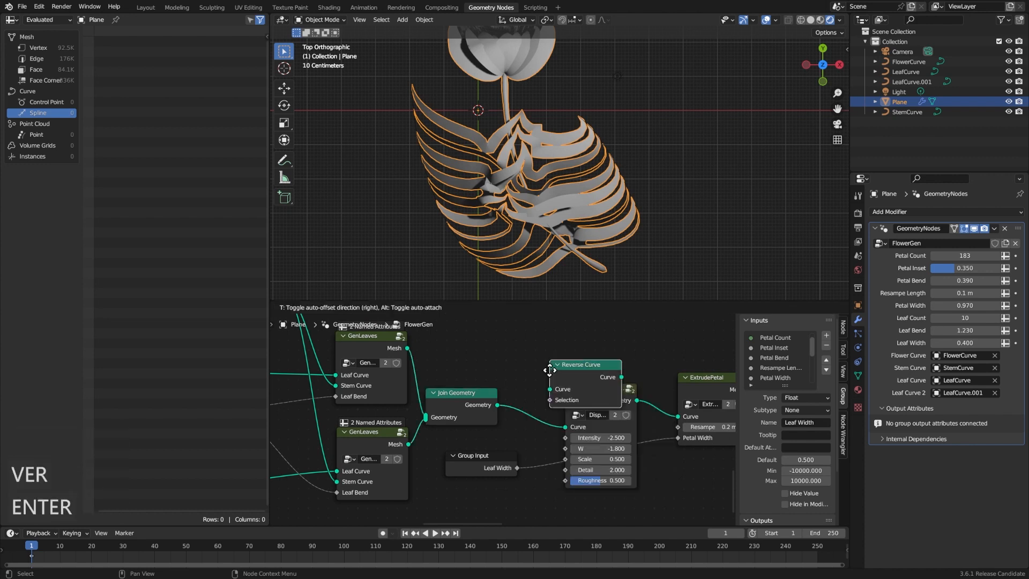
left_click(496, 400)
middle_click_drag(615, 439, 509, 446)
left_click_drag(580, 445, 635, 445)
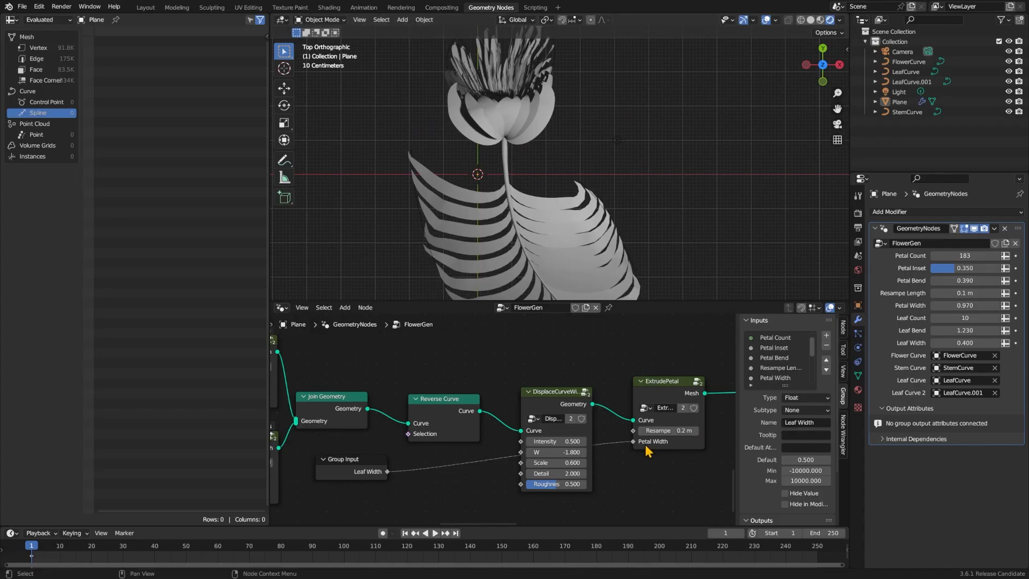
Expose the leaf ExtrudePetal node's Resampe Length through a new Group Input node placed below the noise node.
left_click_drag(633, 431, 621, 456)
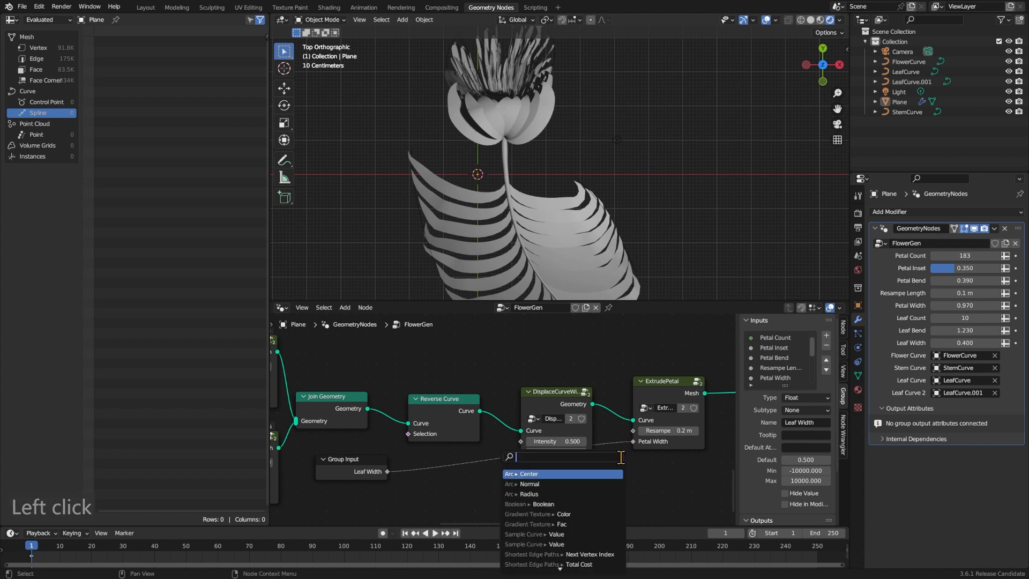
type("gou")
key("BackSpace")
key("BackSpace")
type("roup")
key("Return")
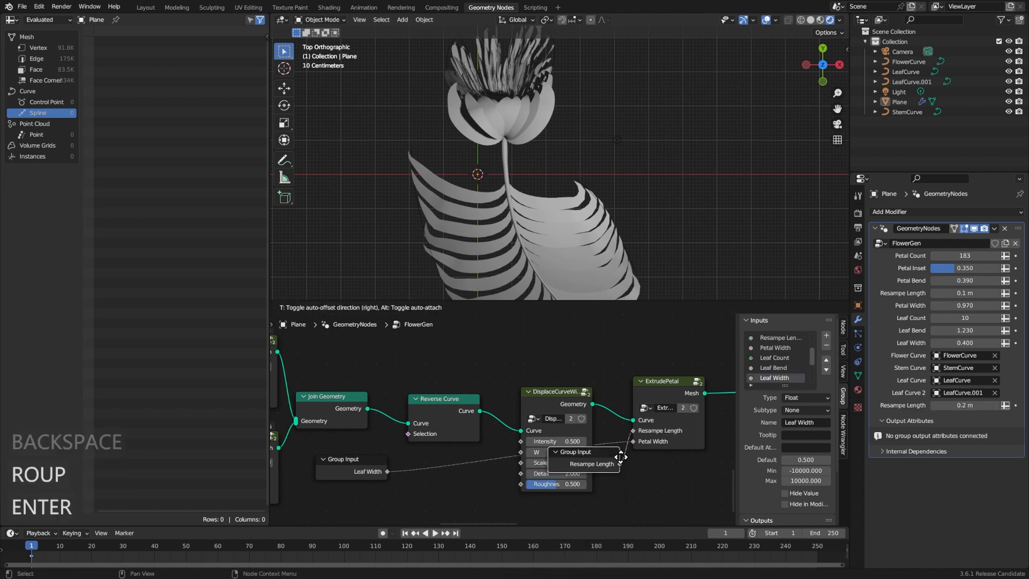
left_click(598, 494)
Rename the newly added Resampe Length group input as Leaf Resampe Length.
scroll(781, 378, "down", 5)
left_click(780, 379)
key("Left")
type("Leaf")
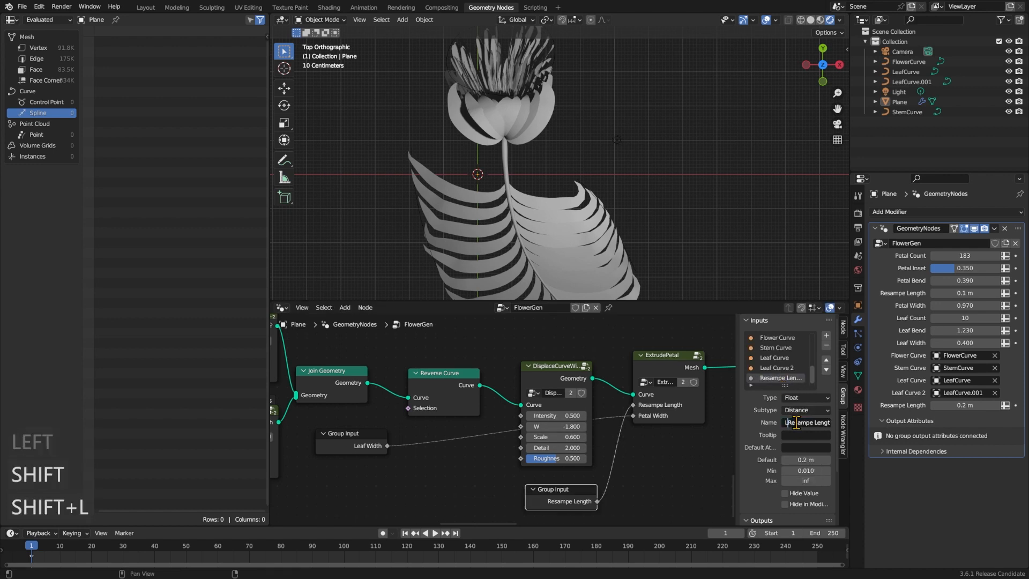
Move Leaf Resampe Length up to directly below Leaf Width and set its modifier value to 0.1 m.
left_click(825, 360)
left_click(825, 360)
left_click(825, 360)
left_click(825, 360)
left_click(974, 355)
type("0.1")
key("Return")
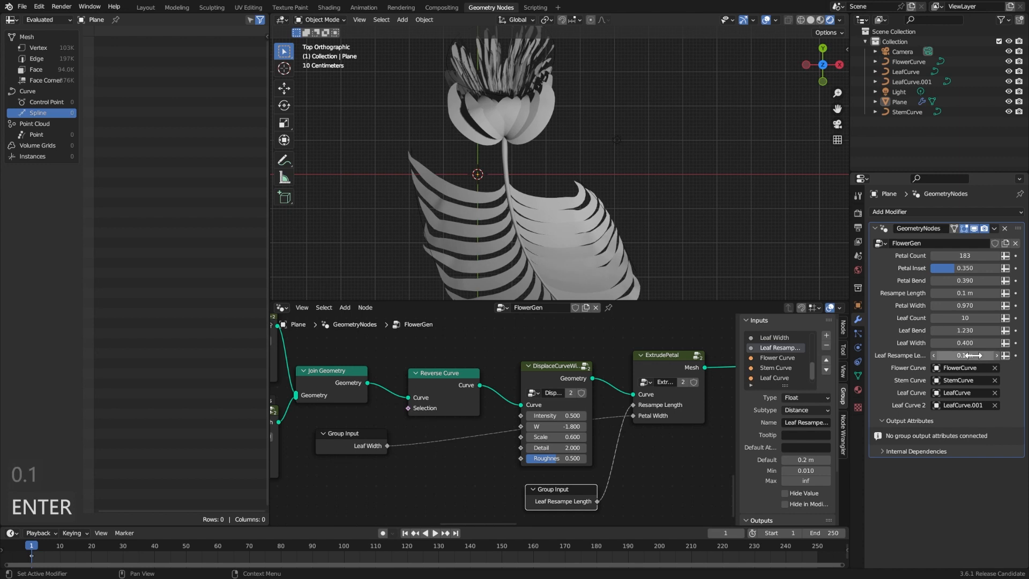
Save the file and set the modifier's Leaf Width to 0.3.
left_click(677, 448)
key("ctrl+s")
left_click(961, 343)
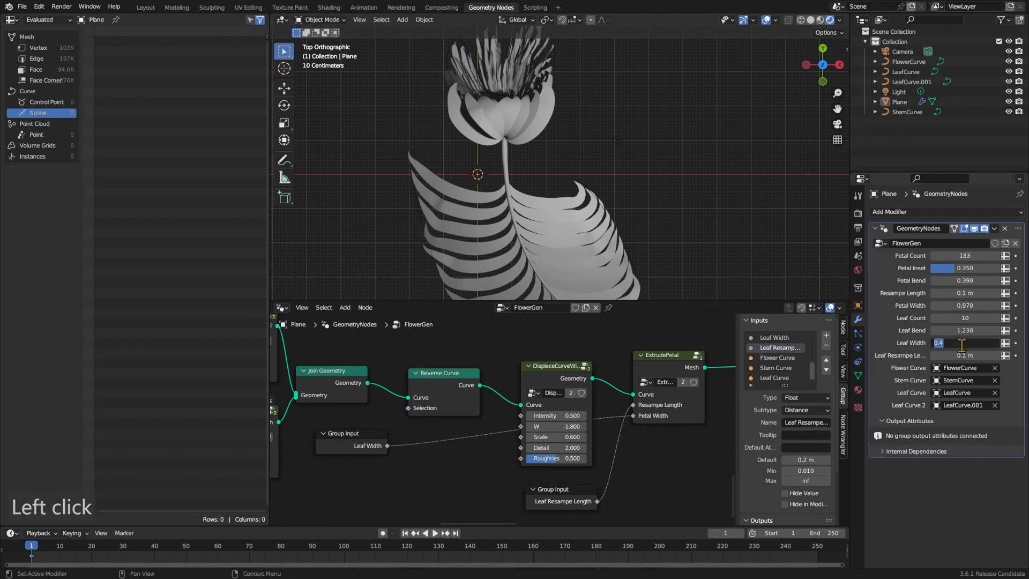
type("0.2")
key("Return")
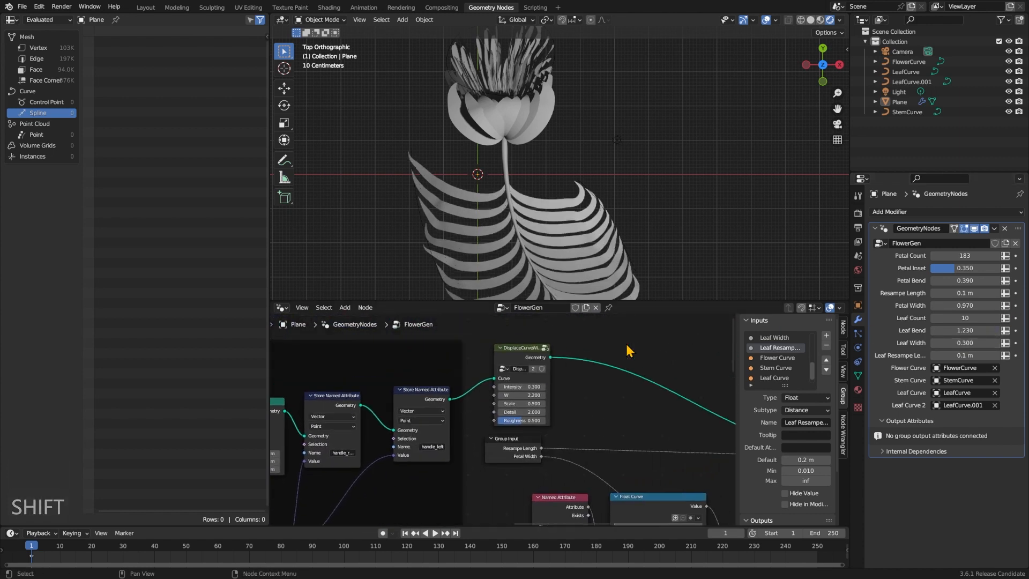
Preview the flower's ExtrudePetal output and sketch an annotation of a petal's central curve with cross strokes beside the flower.
left_click(493, 375, "ctrl+shift")
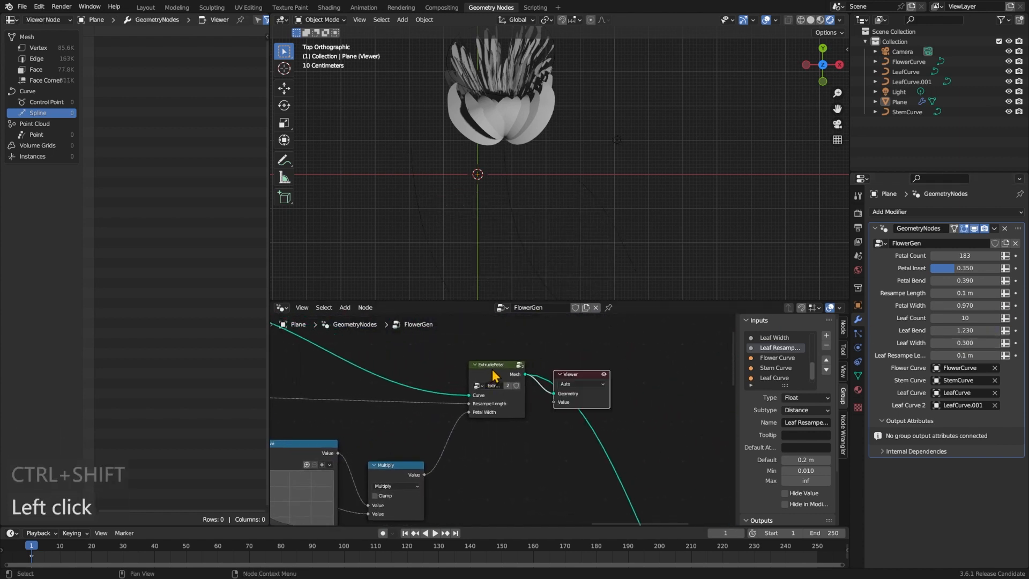
scroll(554, 220, "up", 3, "shift")
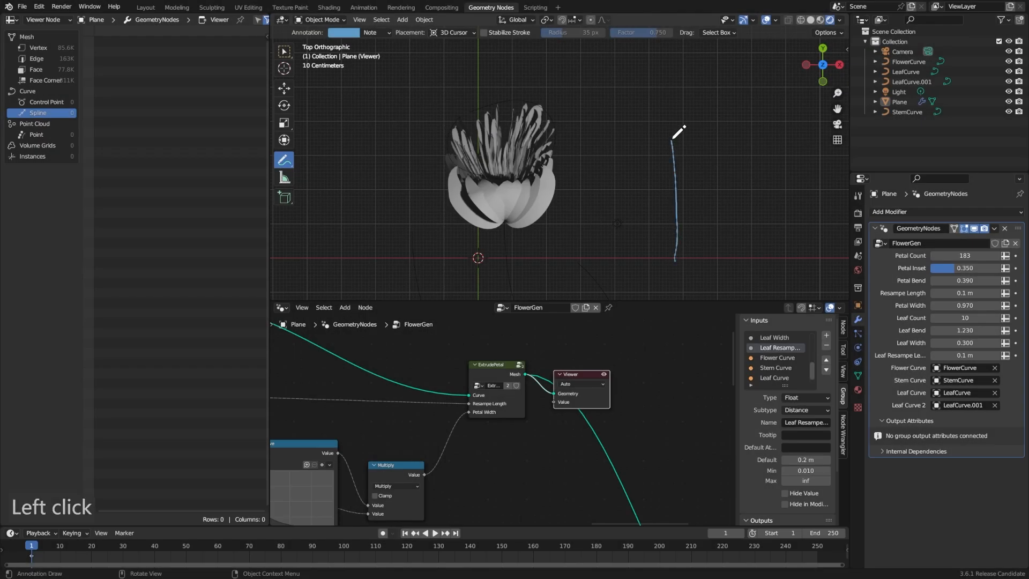
mouse_move(664, 261)
left_mouse_down()
mouse_move(689, 260)
mouse_move(702, 227)
left_mouse_up()
left_click_drag(636, 215, 707, 190)
mouse_move(633, 204)
left_mouse_down()
mouse_move(710, 181)
mouse_move(714, 169)
left_mouse_up()
left_click_drag(632, 185, 715, 156)
mouse_move(643, 161)
left_mouse_down()
mouse_move(696, 142)
mouse_move(672, 112)
left_mouse_up()
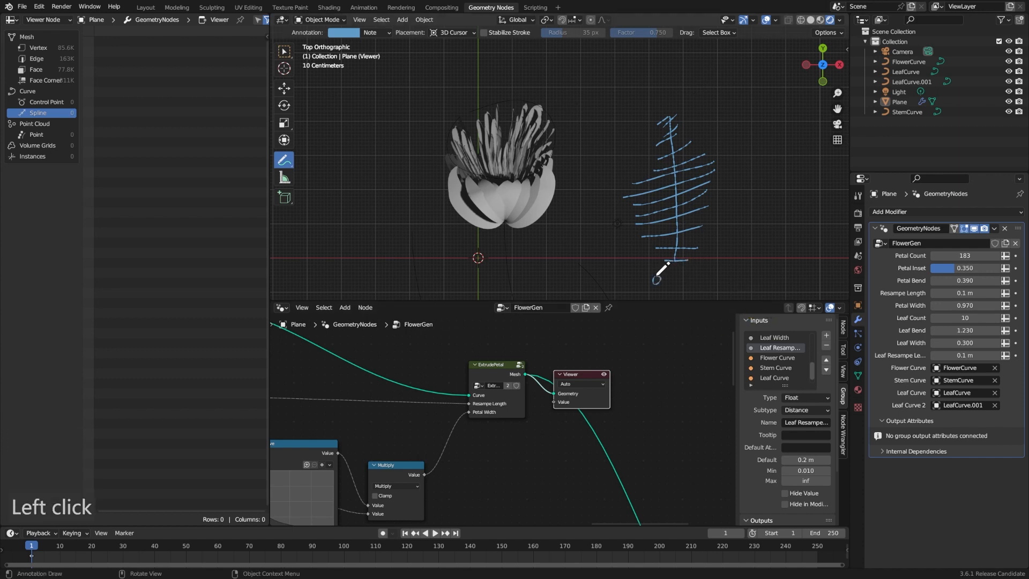
Annotate the petal sketch with U running from 0 to 1 across it and V from 0 to 1 along it.
left_click_drag(664, 281, 721, 290)
left_click_drag(632, 275, 642, 275)
left_click_drag(747, 251, 720, 118)
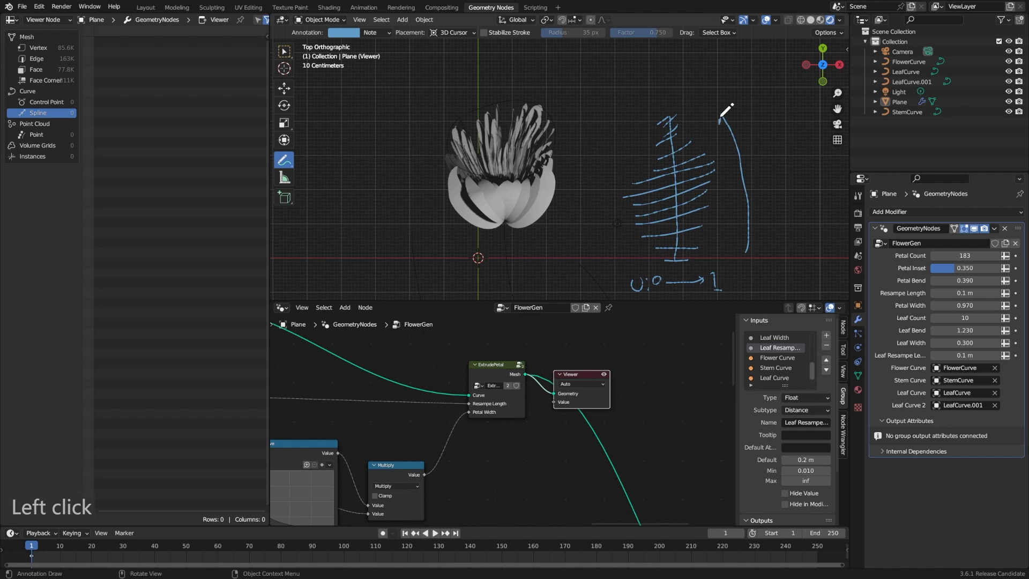
left_click_drag(762, 253, 762, 256)
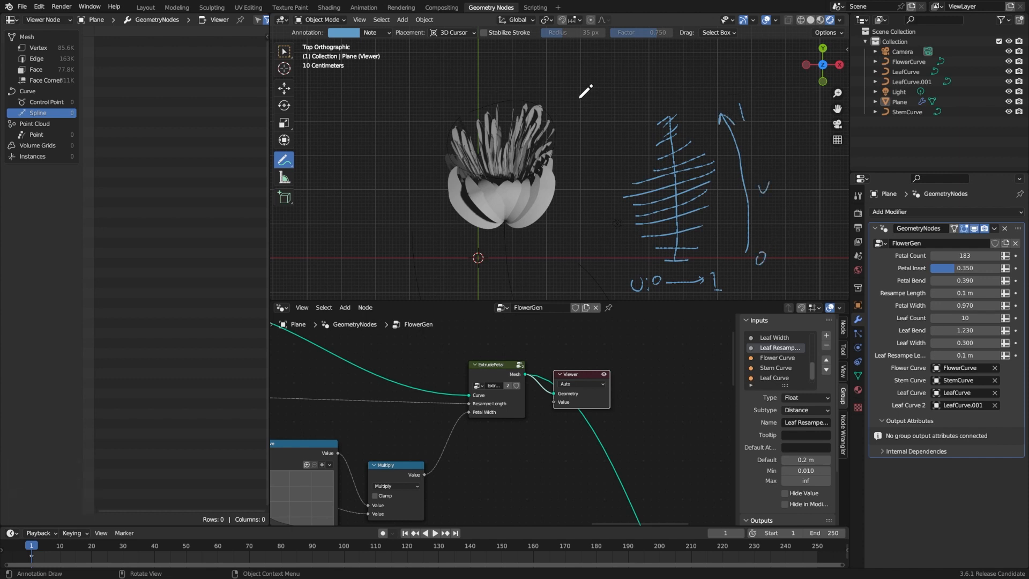
mouse_move(606, 86)
left_mouse_down()
mouse_move(603, 96)
mouse_move(622, 79)
mouse_move(630, 96)
left_mouse_up()
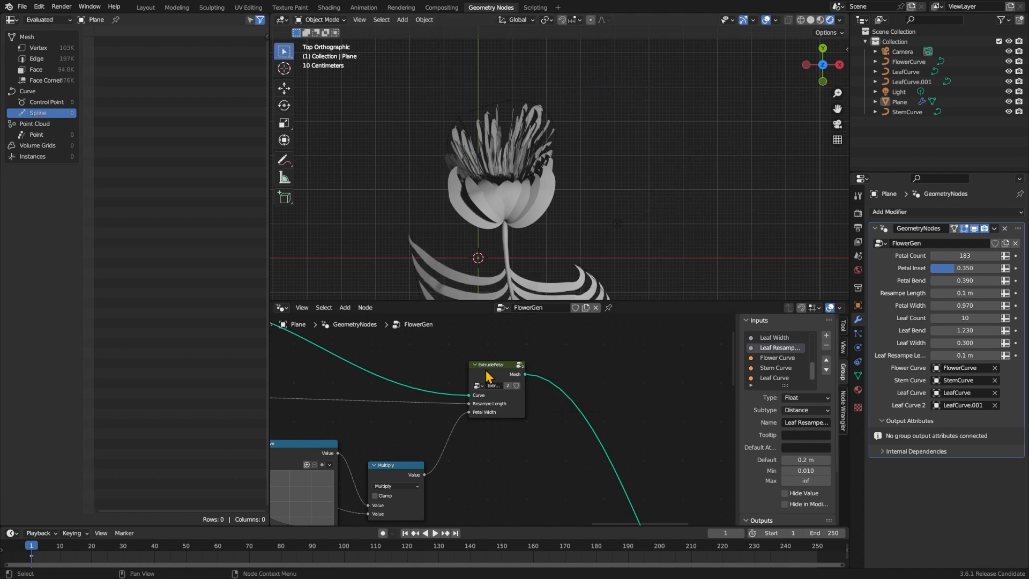
Open the flower's ExtrudePetal node group for editing and go to its Group Input and Resample Curve nodes.
left_click(485, 371)
key("Tab")
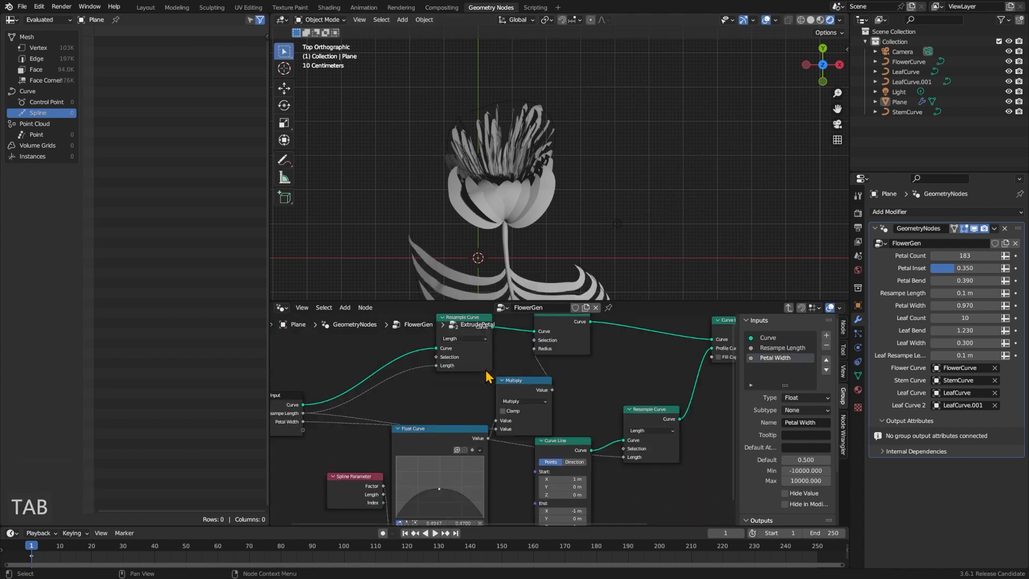
left_click(578, 483)
scroll(493, 409, "left", 5, "ctrl")
scroll(494, 409, "down", 4, "shift")
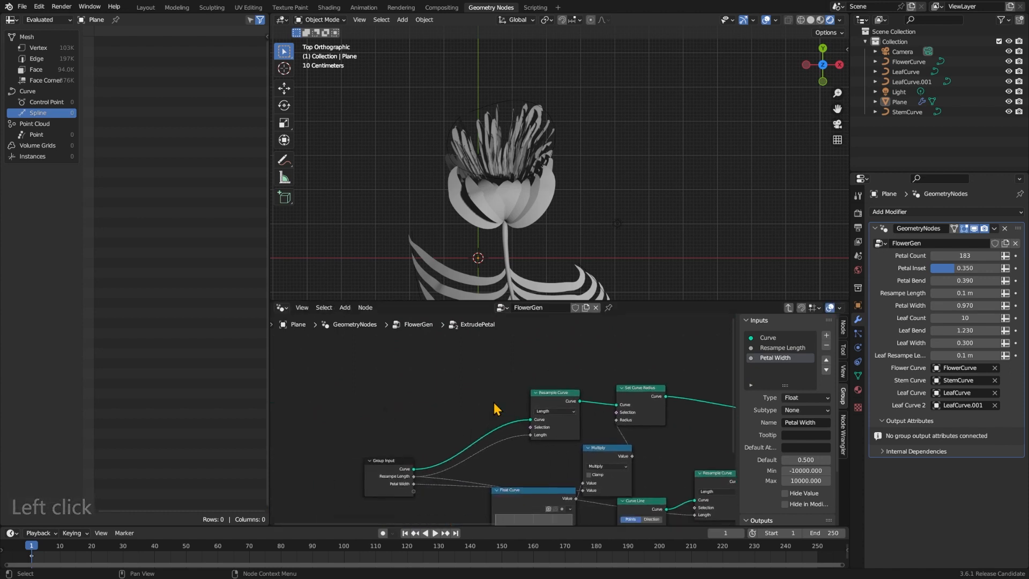
Preview the Curve Line and its Resample Curve output with a Viewer, then remove the Viewer.
scroll(493, 409, "right", 6, "ctrl")
scroll(489, 415, "down", 3, "shift")
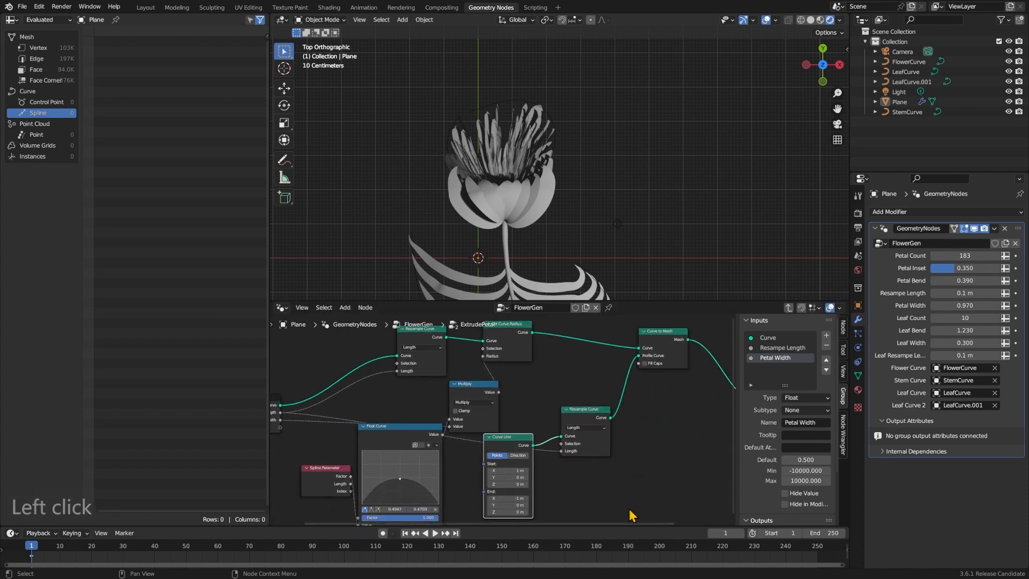
middle_click_drag(638, 522, 627, 508)
left_click(489, 426, "ctrl+shift")
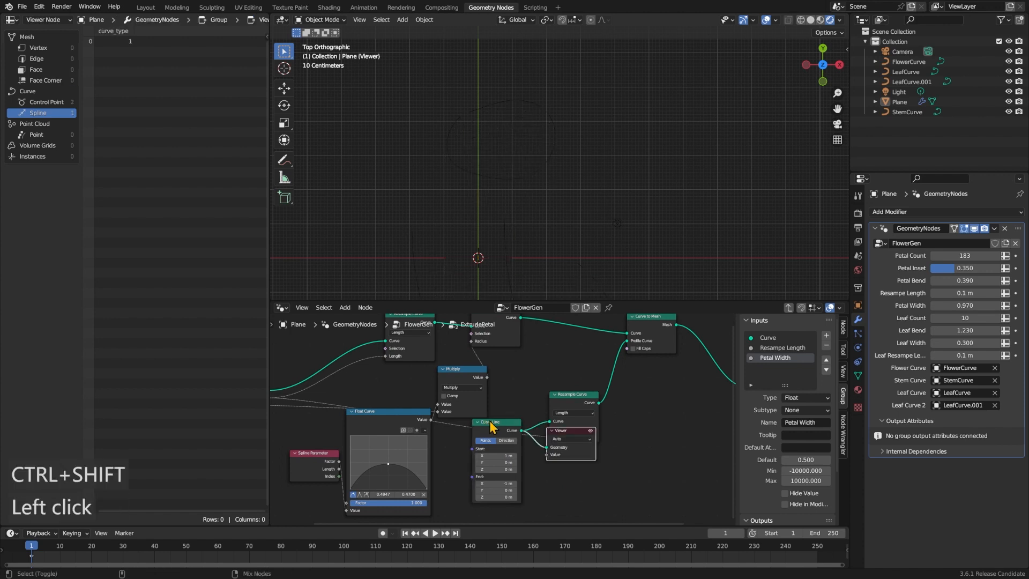
middle_click_drag(532, 233, 535, 223, "shift")
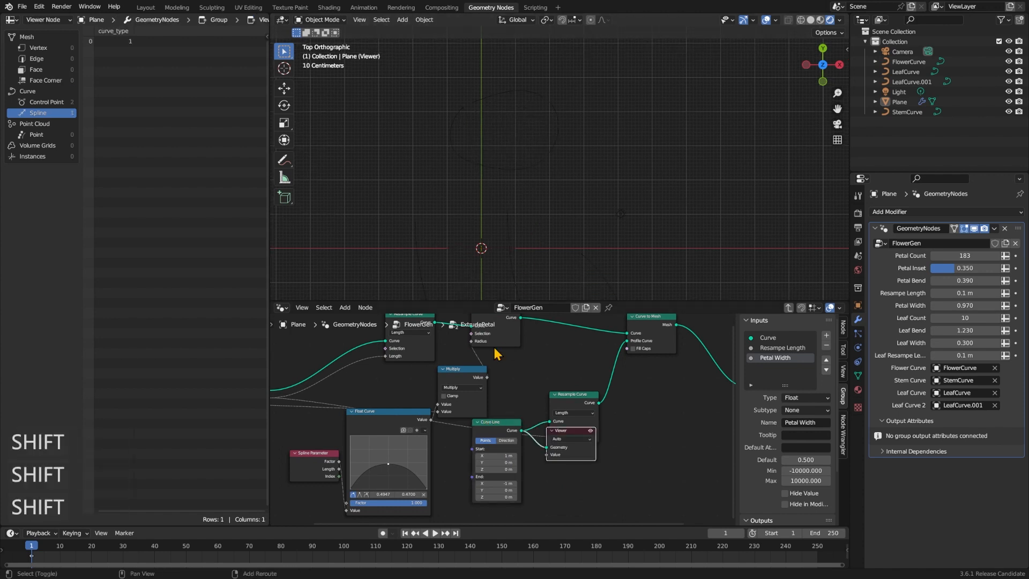
key("x")
left_click(574, 406, "ctrl+shift")
key("ctrl+z")
left_click(573, 405, "ctrl+shift")
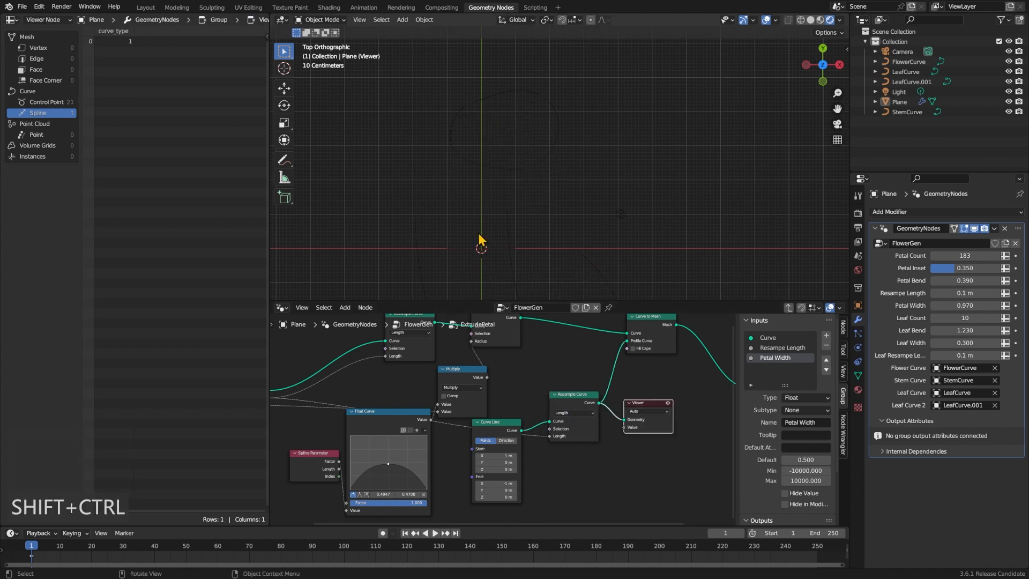
key("x")
Insert a Store Named Attribute node between the profile's Resample Curve and Curve to Mesh.
key("shift+a")
type("sstore")
key("Return")
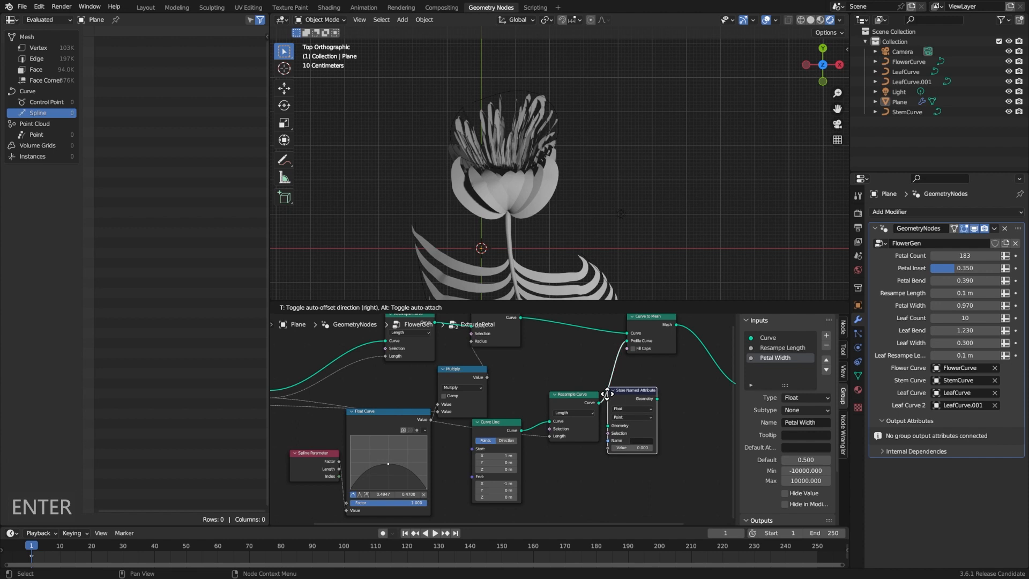
left_click(602, 401)
Feed the profile's stored attribute from a Spline Parameter Factor and name the attribute u.
middle_click_drag(638, 468, 556, 482)
left_click_drag(544, 461, 509, 482)
type("spline fa")
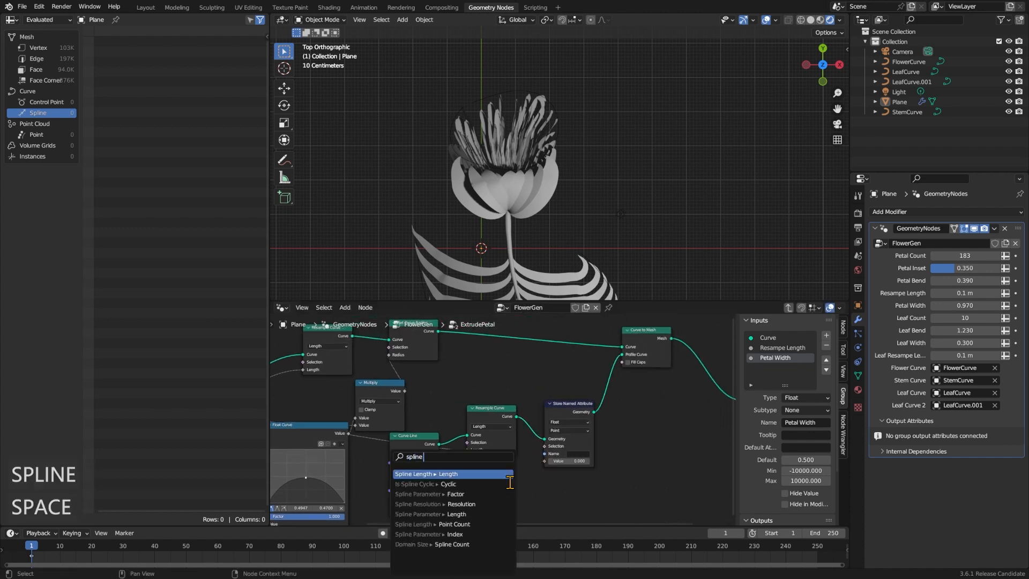
key("Return")
left_click(522, 472)
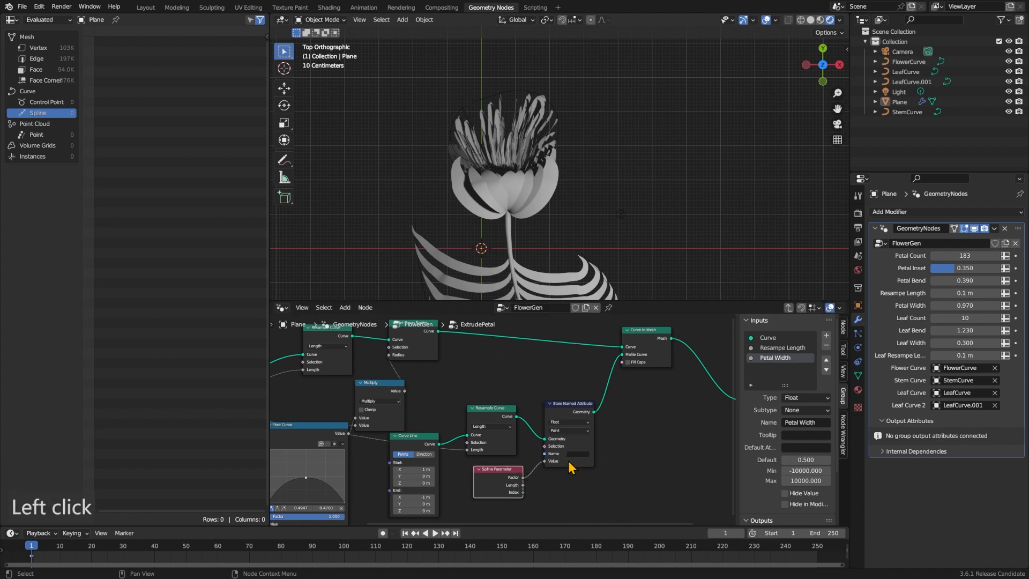
left_click(577, 454)
type("u")
left_click(646, 447)
Preview the Curve to Mesh output and inspect its vertex attributes in the spreadsheet.
middle_click_drag(674, 426, 646, 448)
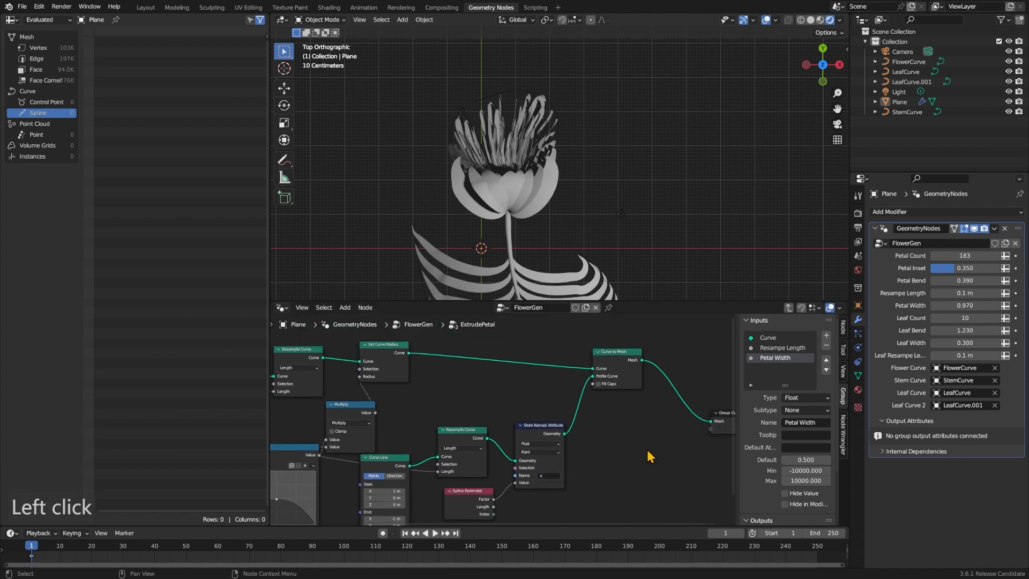
left_click(619, 358, "ctrl+shift")
left_click(53, 48)
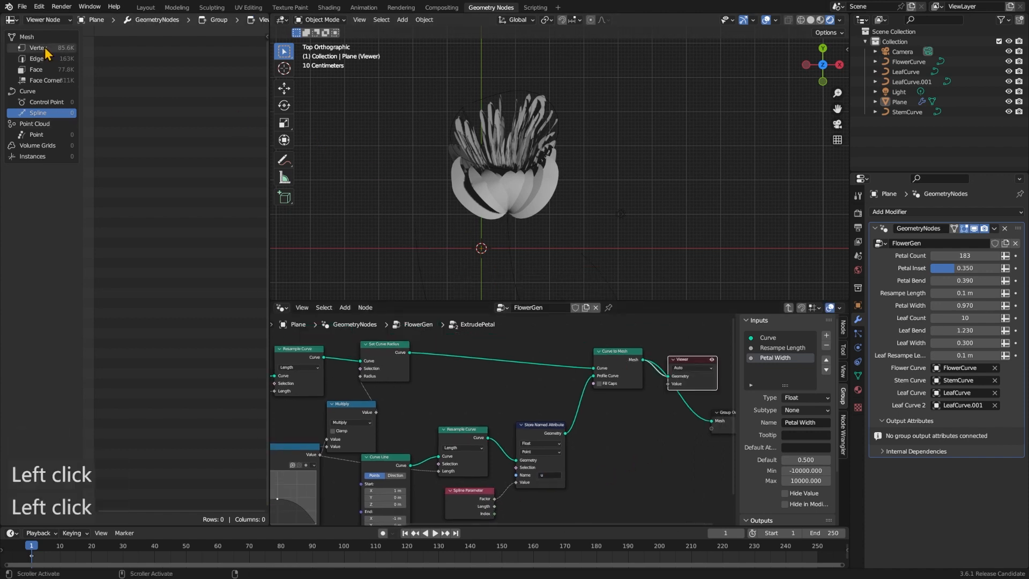
scroll(198, 183, "left", 5, "ctrl")
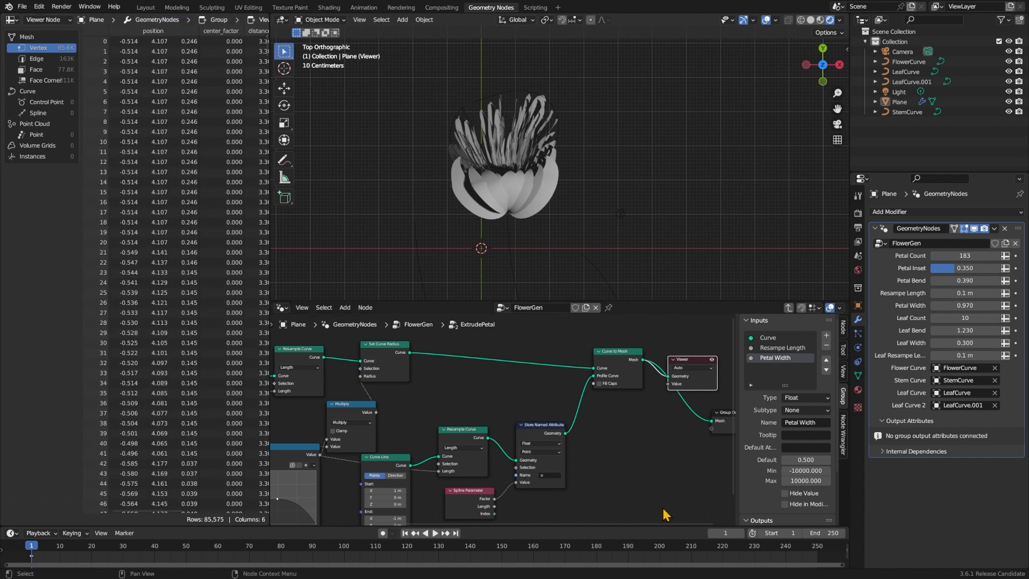
Preview the petal curve's Set Curve Radius and Resample Curve outputs, then remove the Viewer.
middle_click_drag(375, 393, 493, 412)
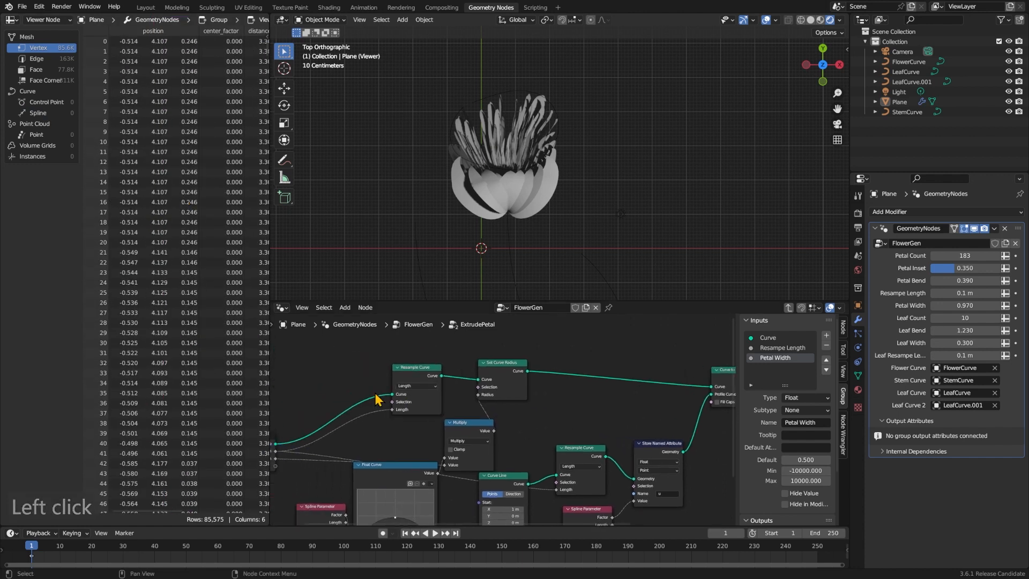
left_click(489, 382, "ctrl+shift")
left_click(417, 374, "ctrl+shift")
middle_click_drag(378, 410, 302, 417)
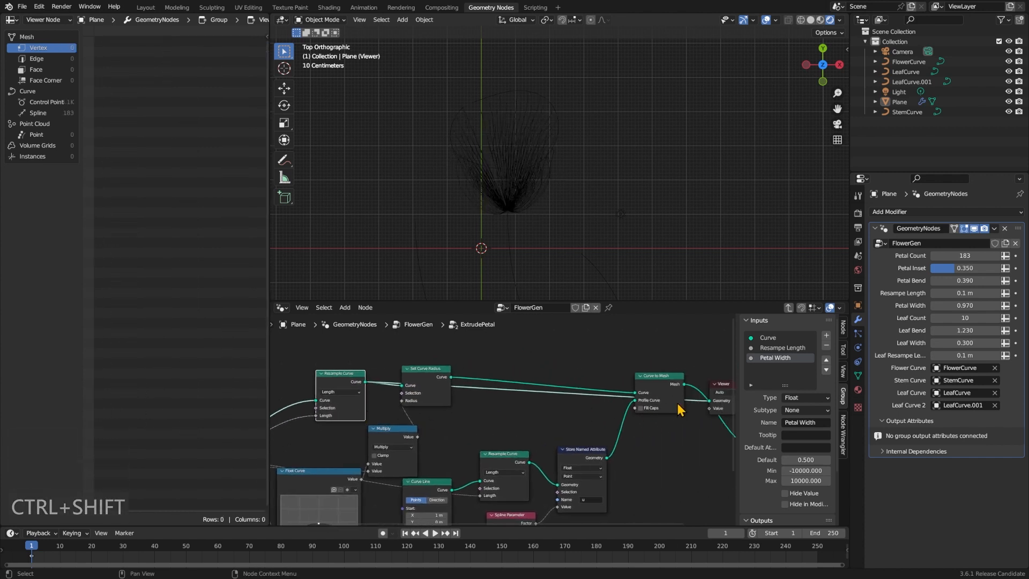
left_click(724, 390)
key("x")
Insert a Store Named Attribute node between Set Curve Radius and Curve to Mesh.
left_click(423, 375)
key("shift+a")
type("store")
key("Return")
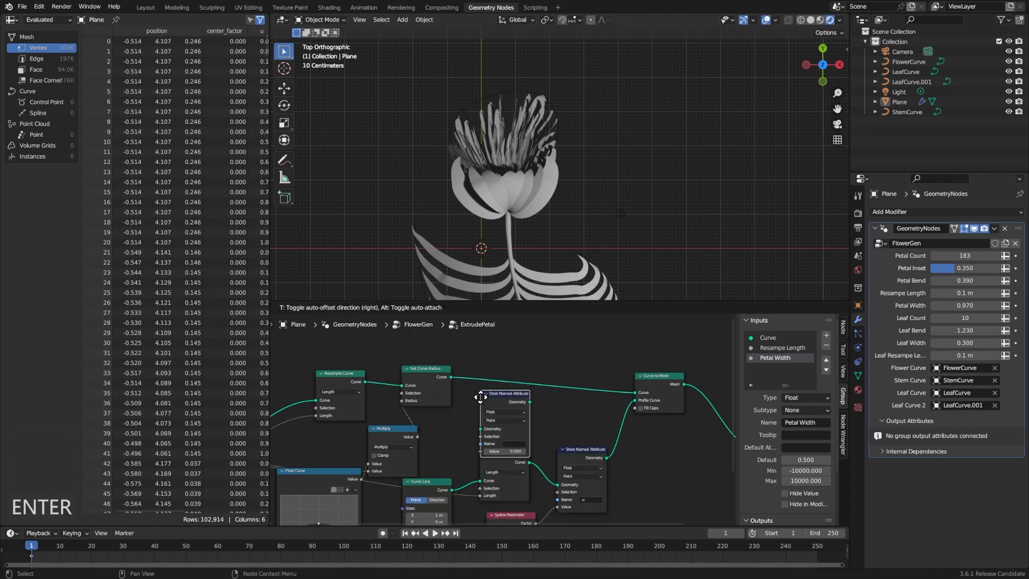
left_click(501, 419)
Feed the petal curve's stored attribute from a Spline Parameter Factor and name the attribute v.
left_click_drag(500, 432, 429, 429)
type("spline pa")
key("Return")
left_click(454, 426)
left_click(539, 424)
type("v")
key("Return")
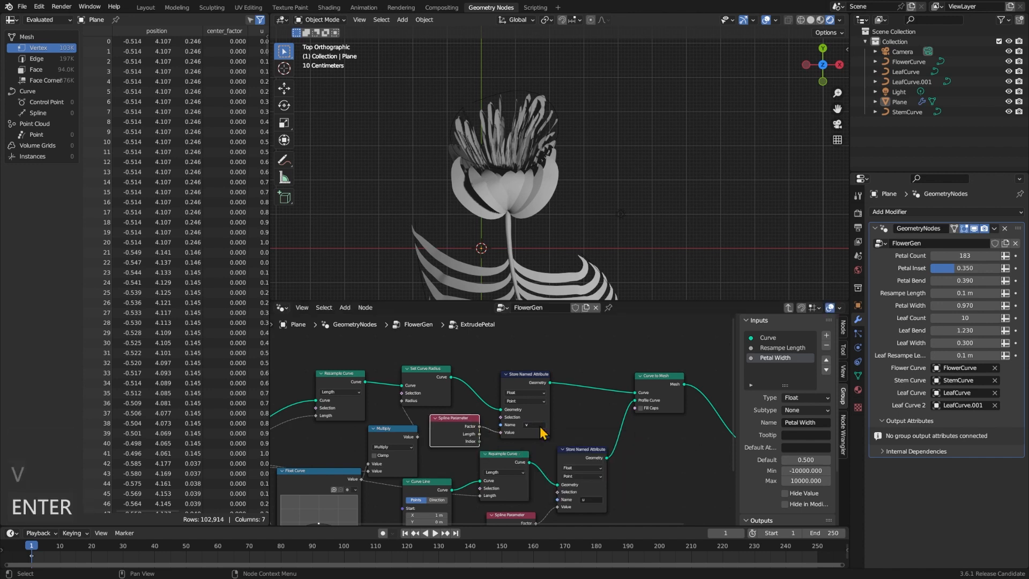
Preview the Curve to Mesh output again and check the v attribute in the vertex spreadsheet.
middle_click_drag(683, 407, 589, 401)
left_click(588, 398, "ctrl+shift")
middle_click_drag(241, 182, 210, 182)
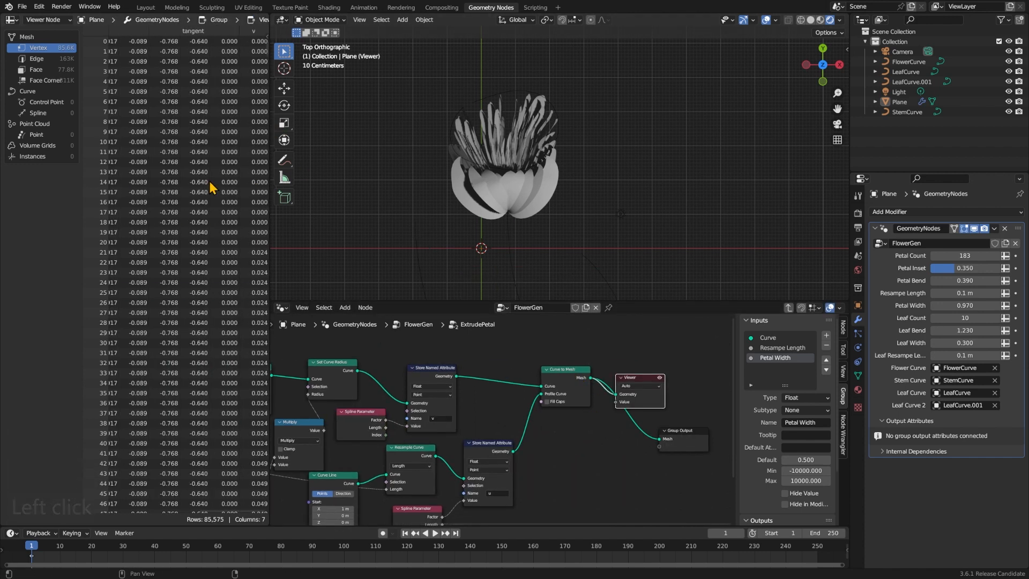
Return to the FlowerGen tree, add a Set Position node on ExtrudePetal's Mesh output, and preview it.
key("Tab")
left_click_drag(523, 379, 602, 383)
type("set po")
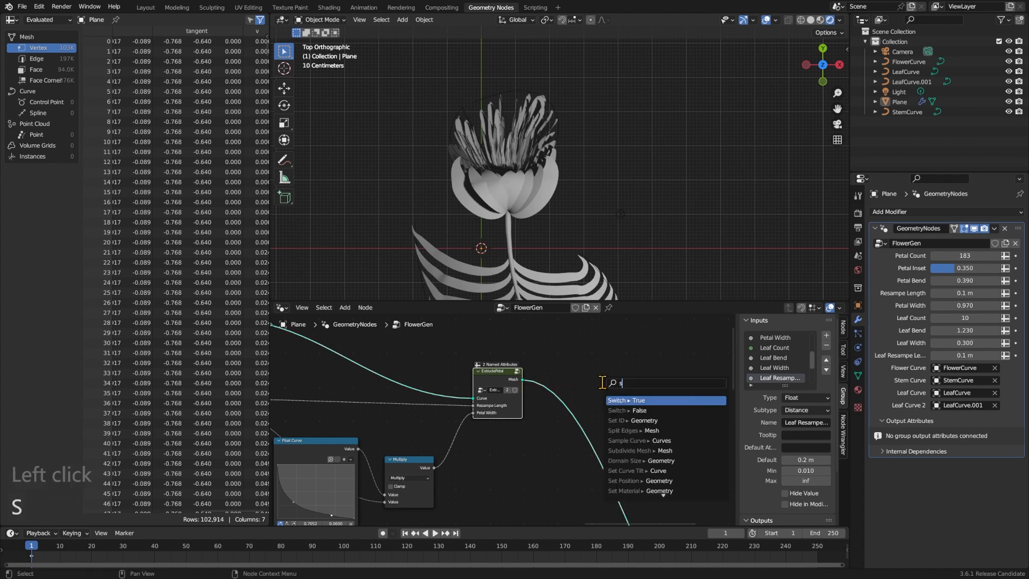
key("Return")
left_click(602, 379)
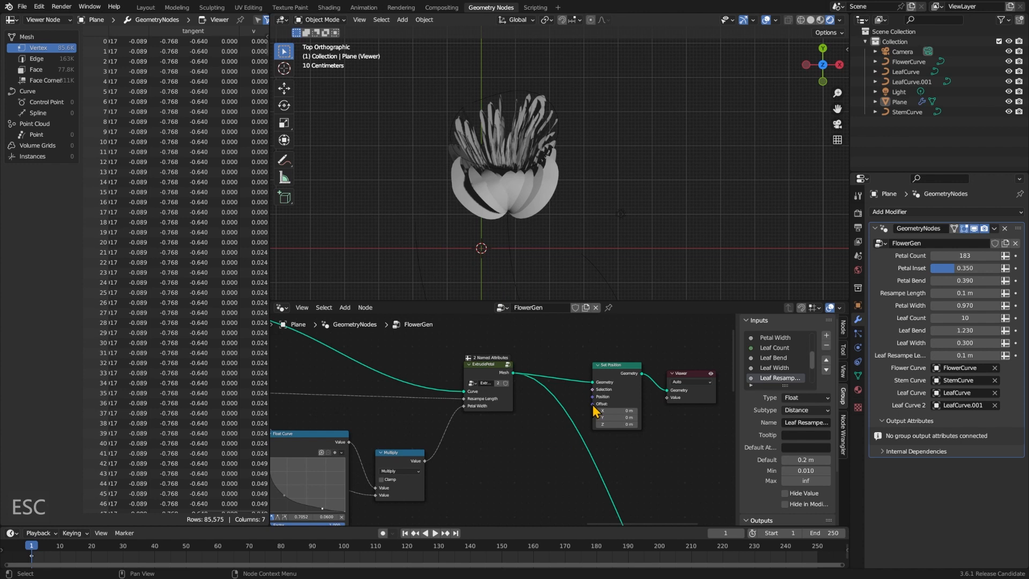
Drive the Set Position Offset with a Noise Texture and switch the texture to 4D.
left_click_drag(592, 404, 536, 442)
type("noise te")
key("Return")
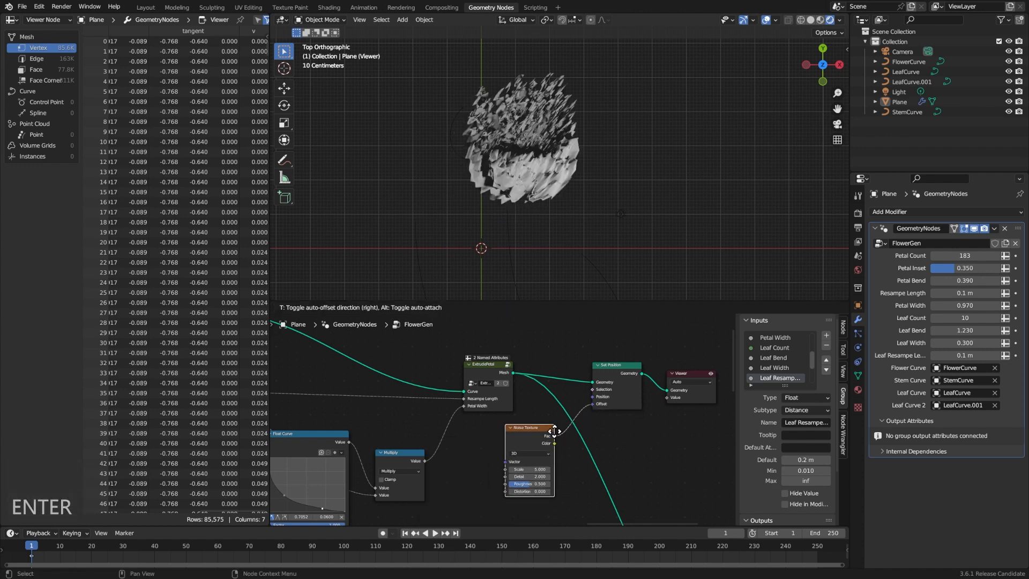
left_click(559, 431)
left_click(532, 452)
left_click(523, 482)
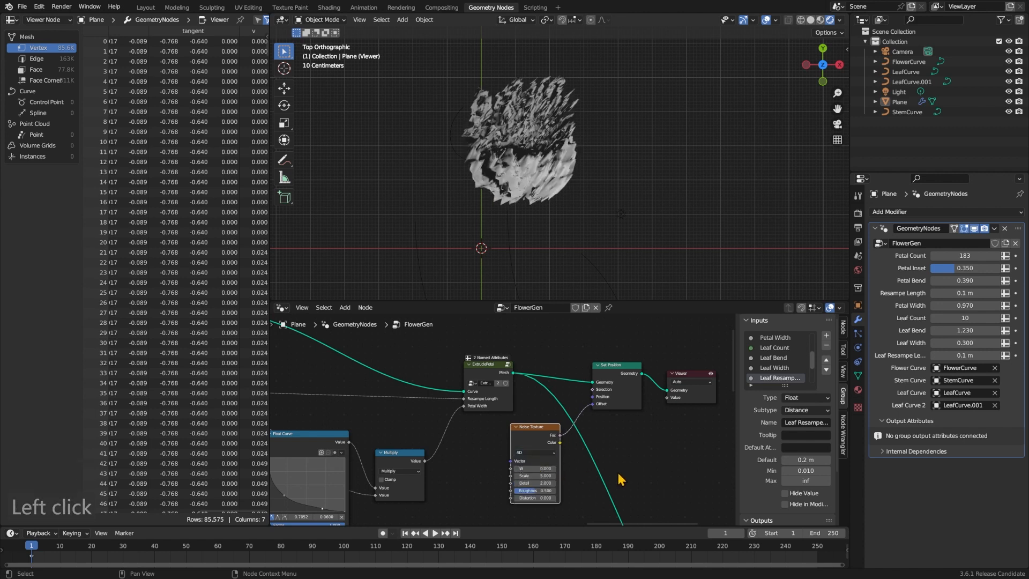
Feed the Noise Texture's Color into a vector Map Range node with all To Min components set to -1.
middle_click_drag(618, 474, 605, 466)
left_click_drag(548, 434, 567, 449)
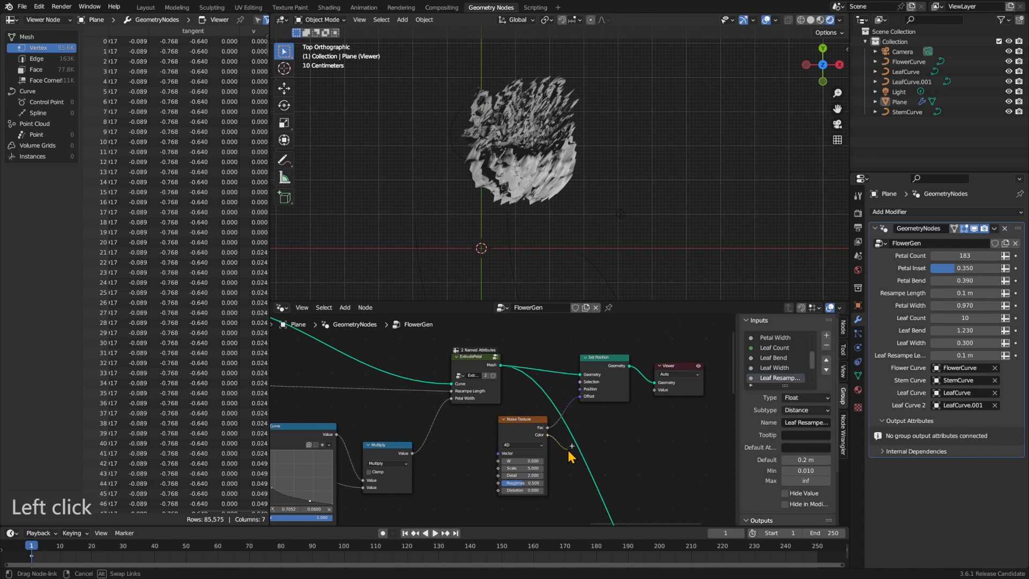
type("map ra")
key("Return")
left_click(562, 469)
left_click(572, 463)
type("-1")
key("Tab")
type("-1")
key("Tab")
type("-1")
key("Tab")
key("Escape")
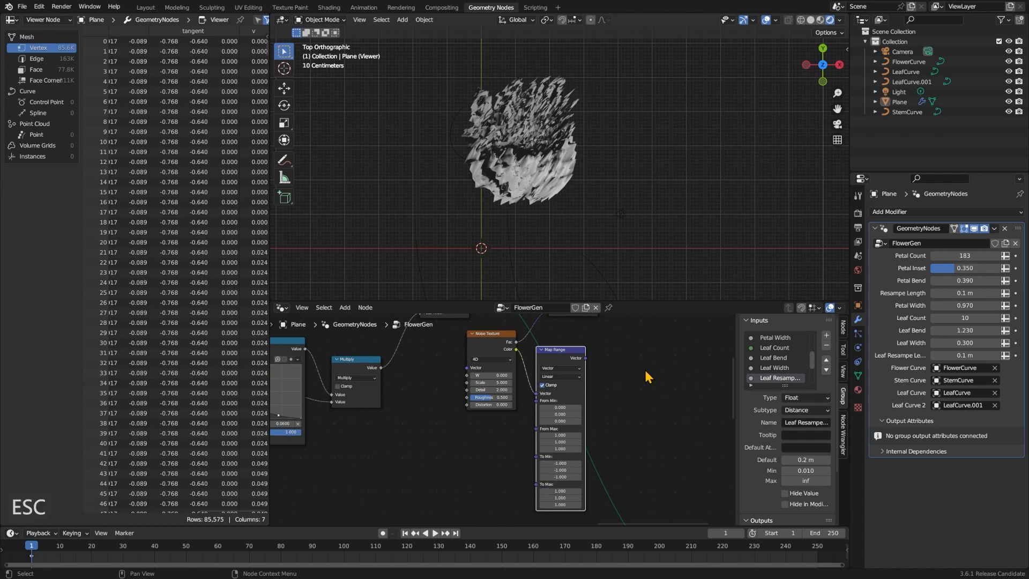
Connect the Map Range Vector to the Set Position Offset and set the Noise Texture's Scale to 0.4.
middle_click_drag(650, 379, 642, 476)
left_click(482, 480)
type("0.2")
key("Return")
left_click(482, 480)
type("0.5")
key("Return")
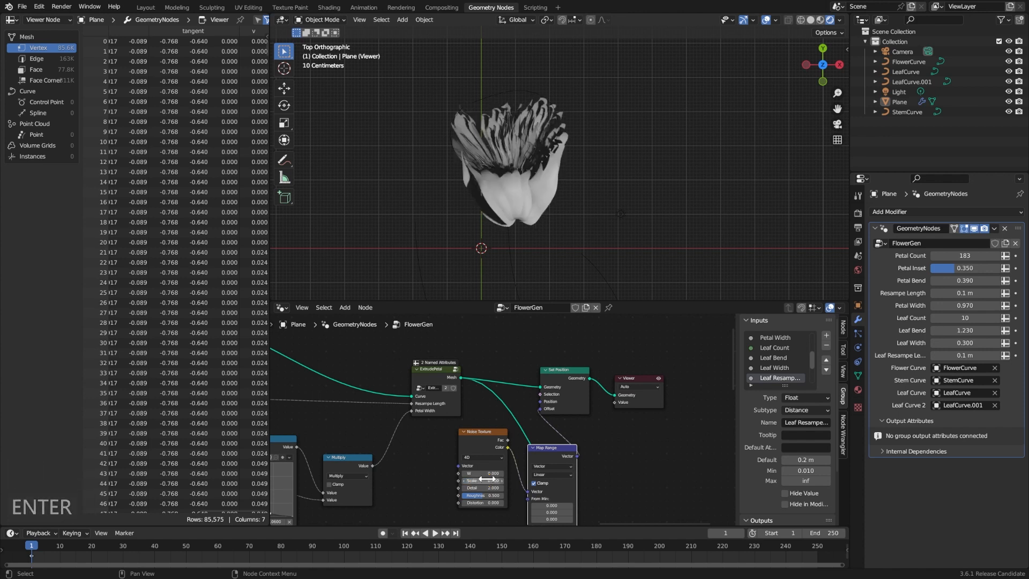
Add a Combine XYZ node feeding the Noise Texture's Vector input.
middle_click_drag(456, 479, 460, 438)
left_click_drag(462, 439, 429, 448)
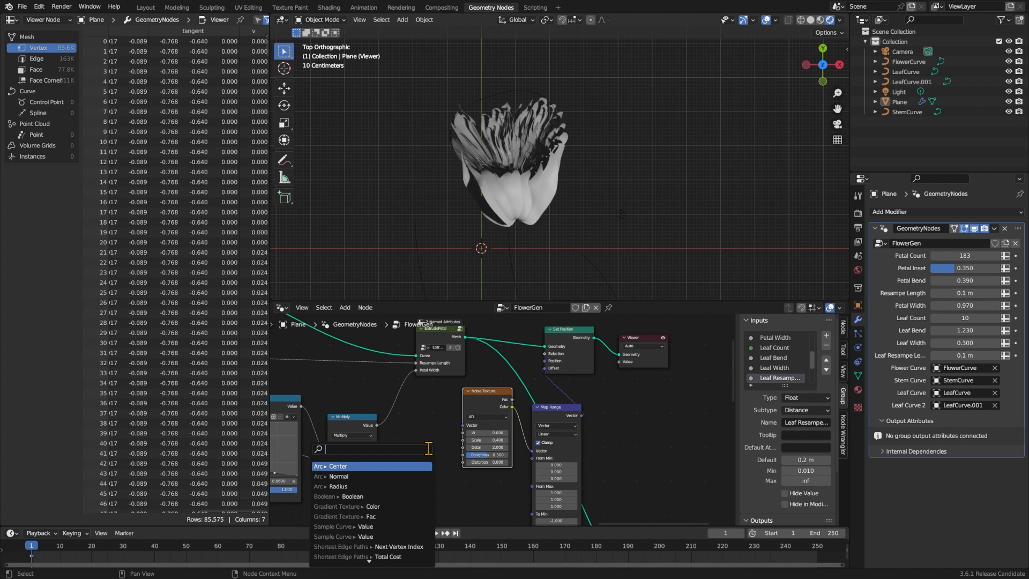
type("combin")
key("Return")
left_click(463, 470)
Drive the Combine XYZ node's X input with a Named Attribute node set to u.
left_click_drag(407, 480, 393, 479)
type("nam")
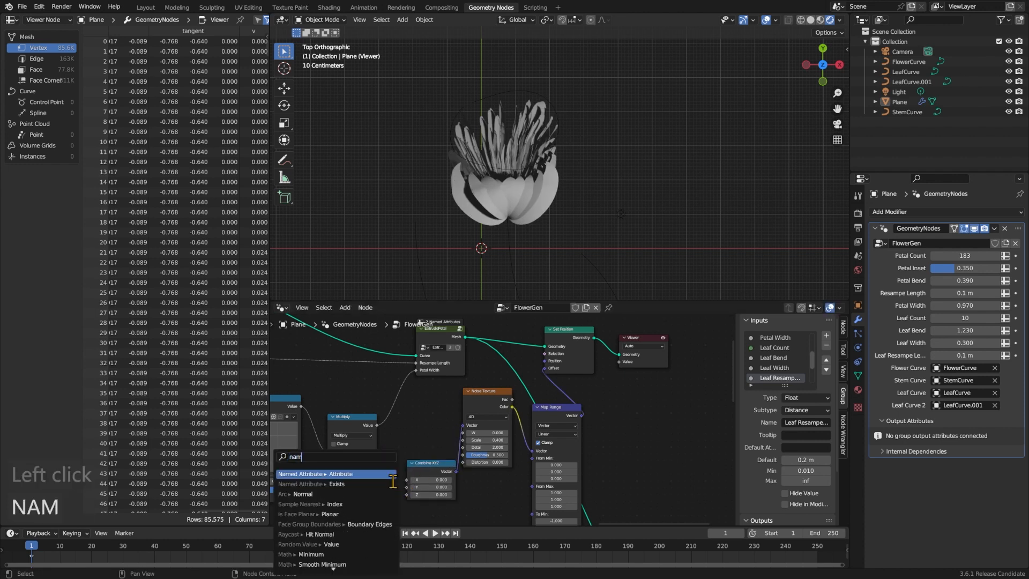
key("Return")
left_click(370, 493)
left_click(367, 512)
type("u")
key("Return")
Drive the Combine XYZ node's Y input with a second Named Attribute node set to v.
scroll(370, 519, "down", 1, "shift")
left_click_drag(409, 458, 393, 456)
type("named")
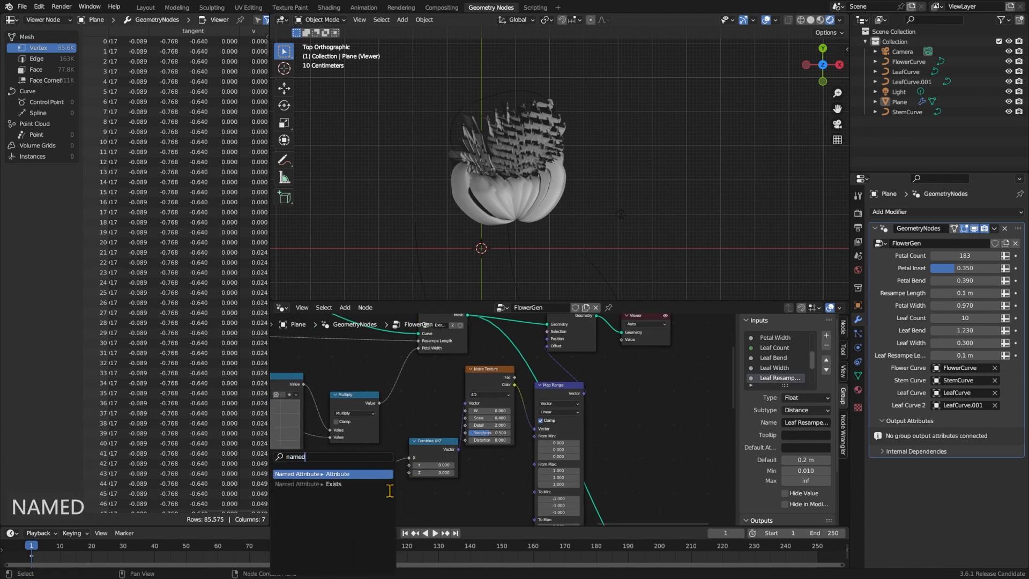
key("Return")
key("v")
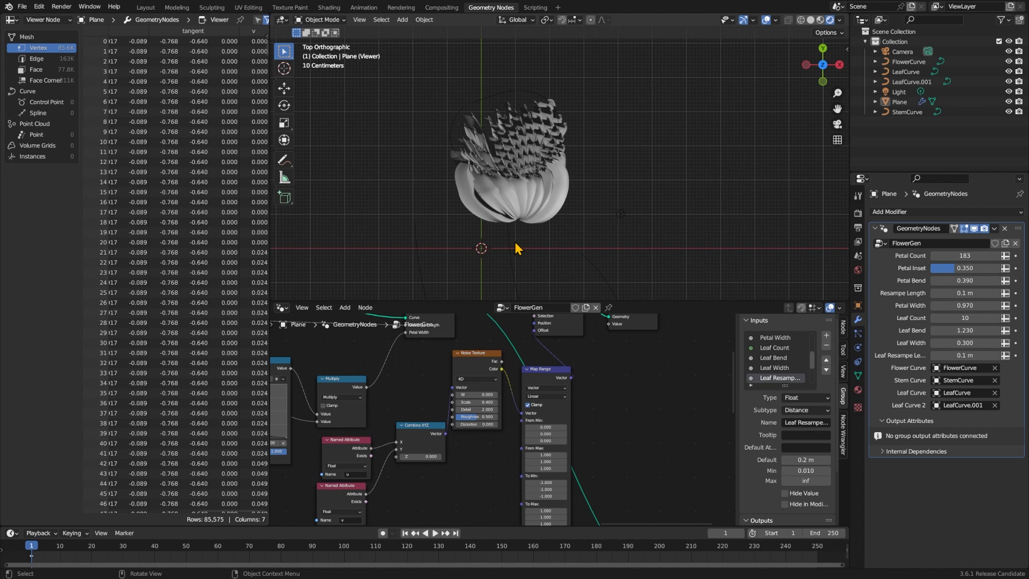
Scale the Map Range vector with a vector Scale node into the Offset, using the center_factor named attribute as scale.
left_click_drag(481, 367, 478, 385)
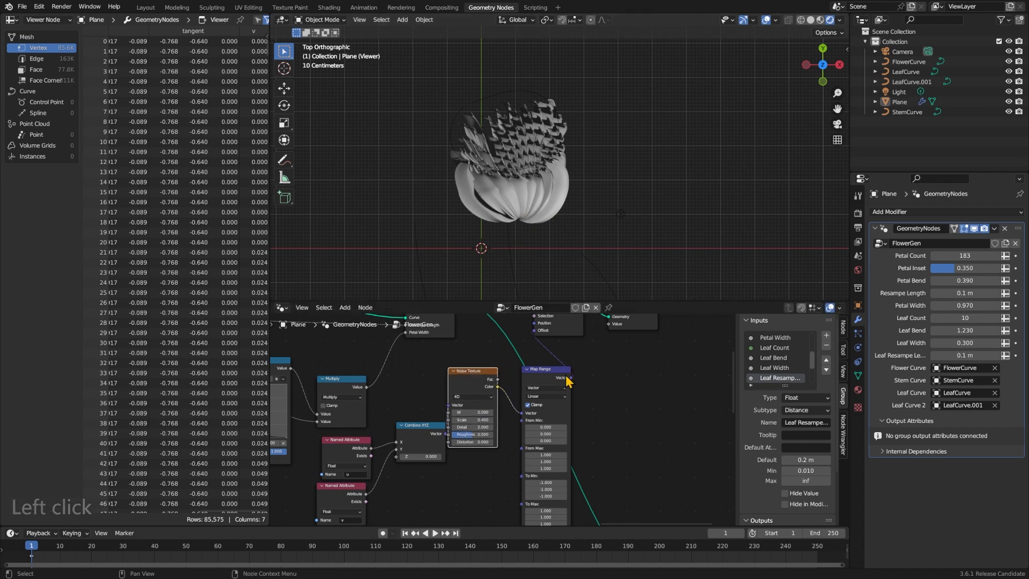
left_click_drag(571, 377, 591, 386)
type("sc")
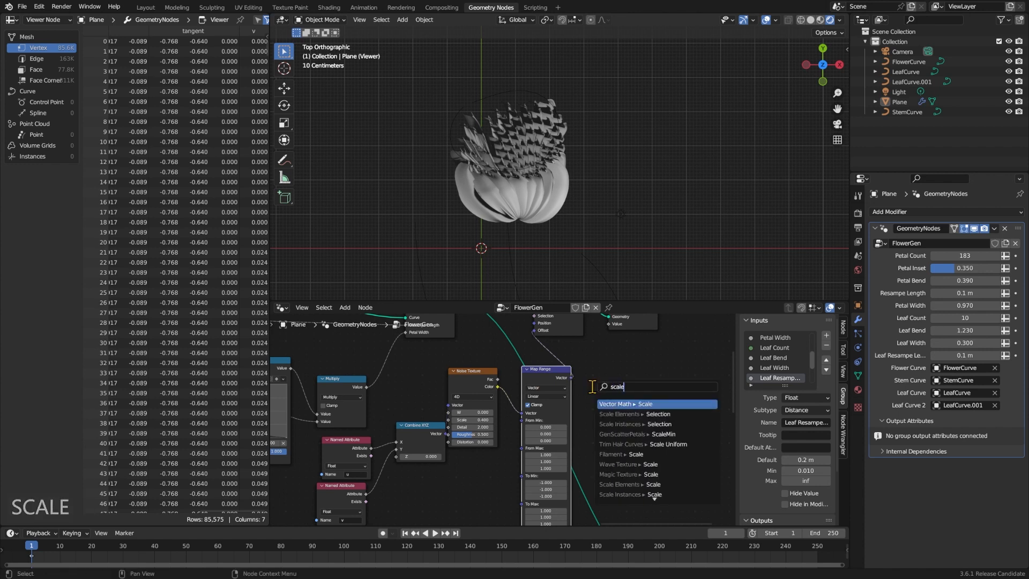
type("ale")
key("Return")
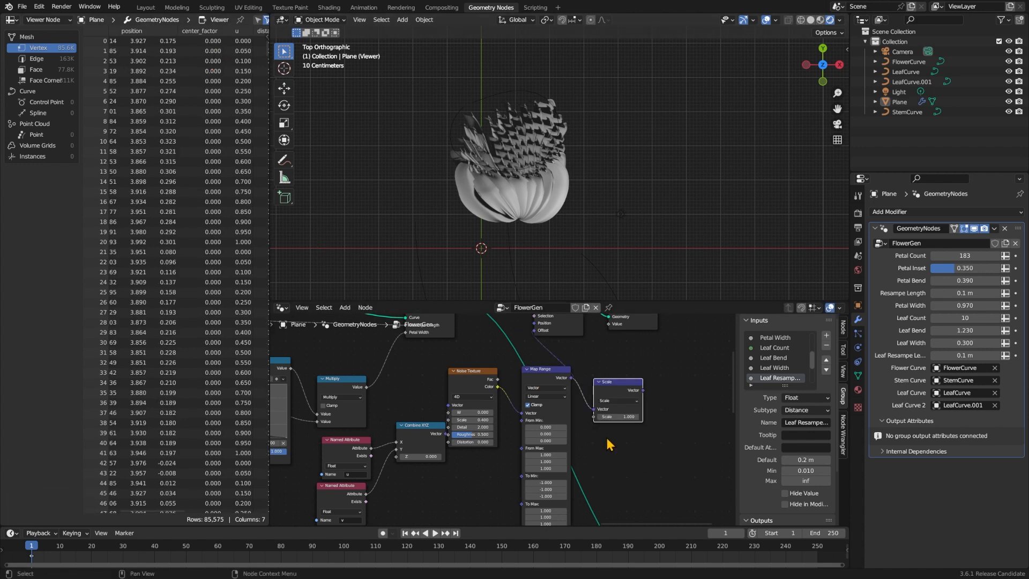
left_click_drag(593, 417, 588, 434)
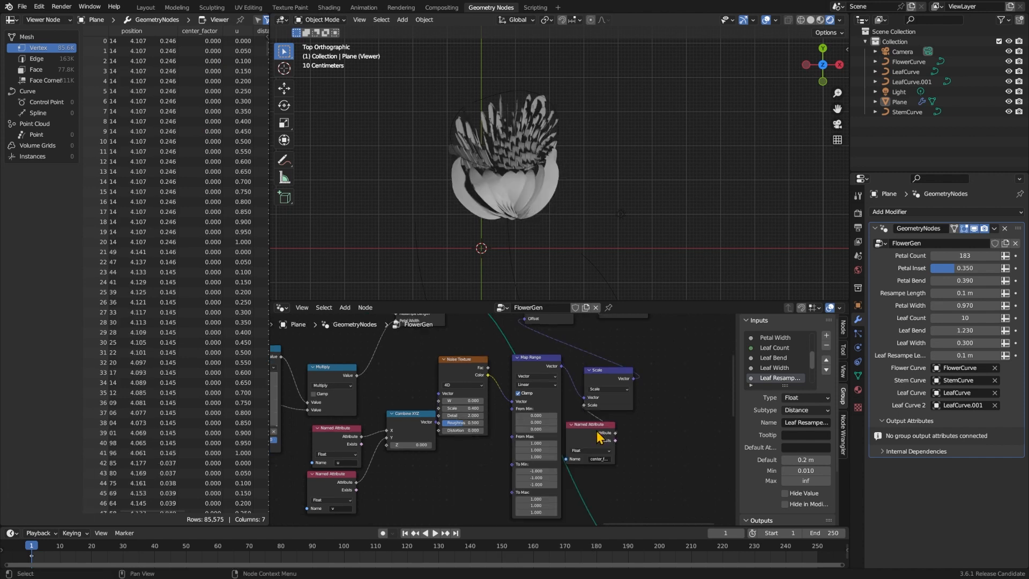
left_click_drag(598, 435, 619, 439)
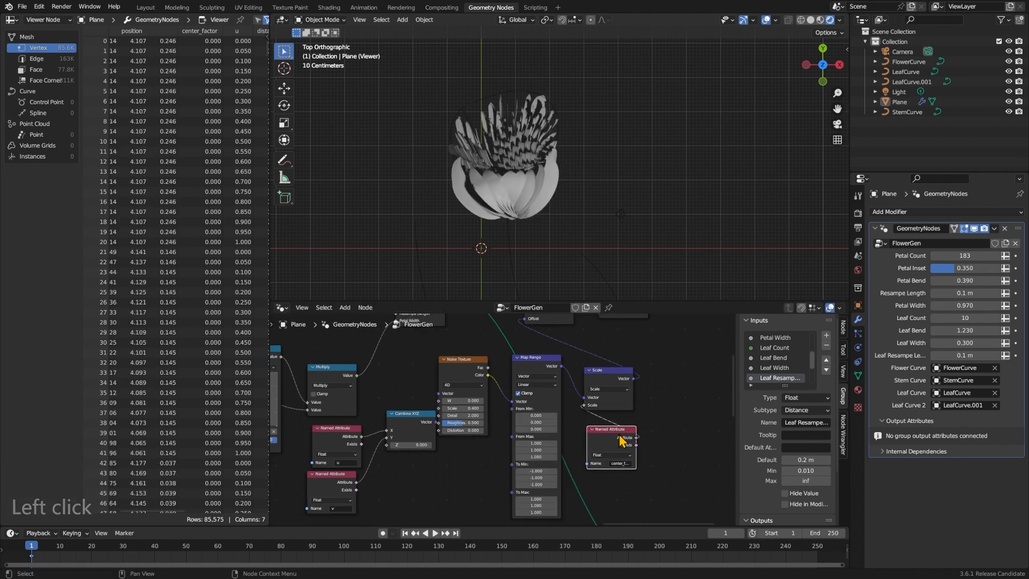
Insert a Float Curve between the center_factor attribute and the Scale node, descending from 1 to 0.
key("shift+a")
type("sfloat")
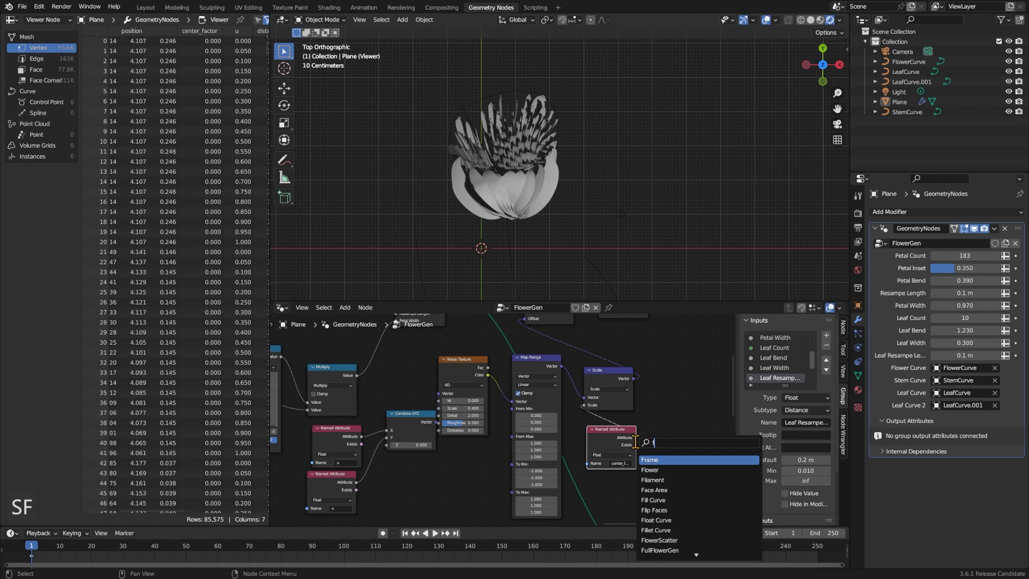
key("Return")
left_click(663, 452)
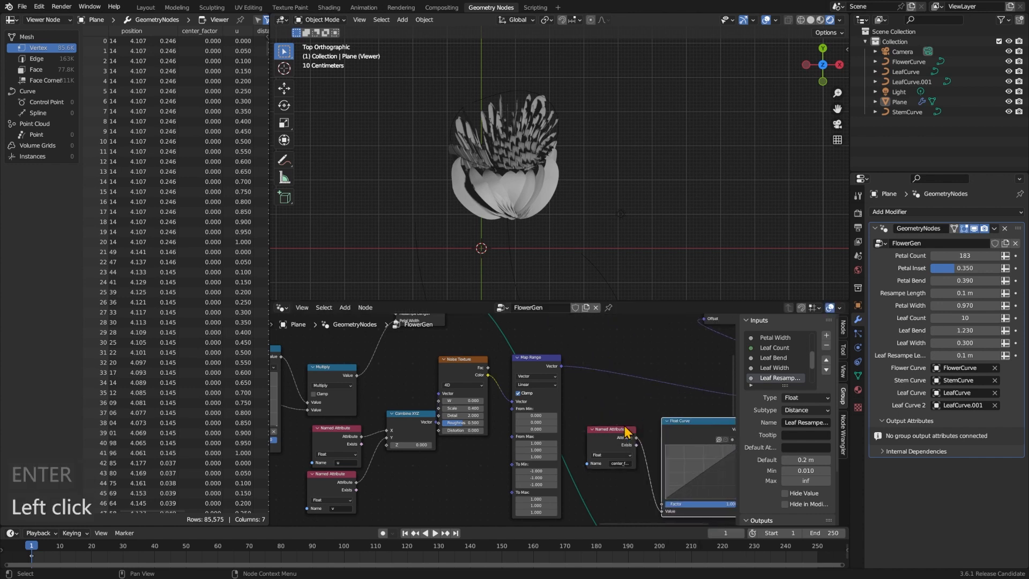
middle_click_drag(659, 453, 576, 447)
scroll(660, 454, "down", 2)
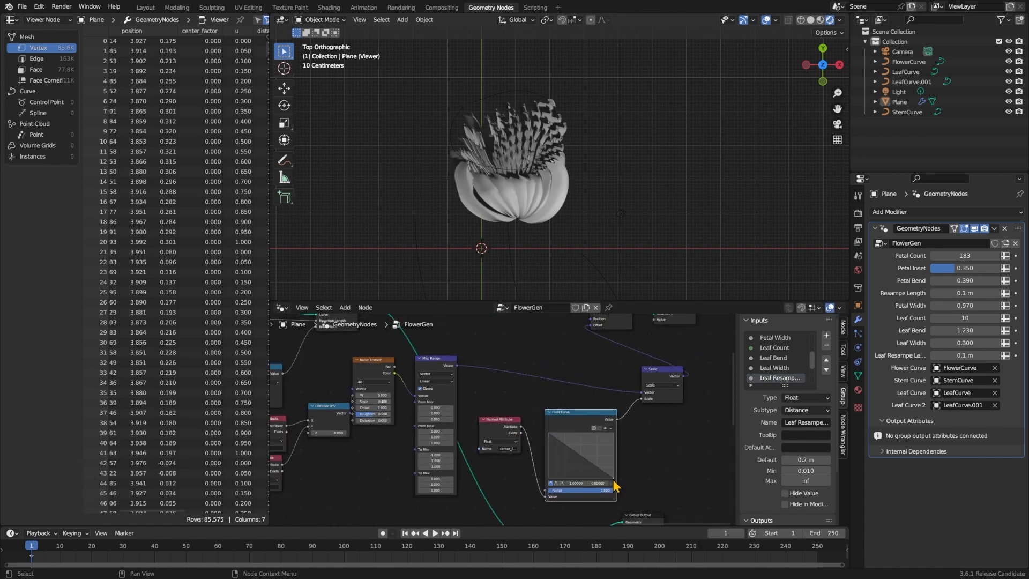
left_click(687, 446)
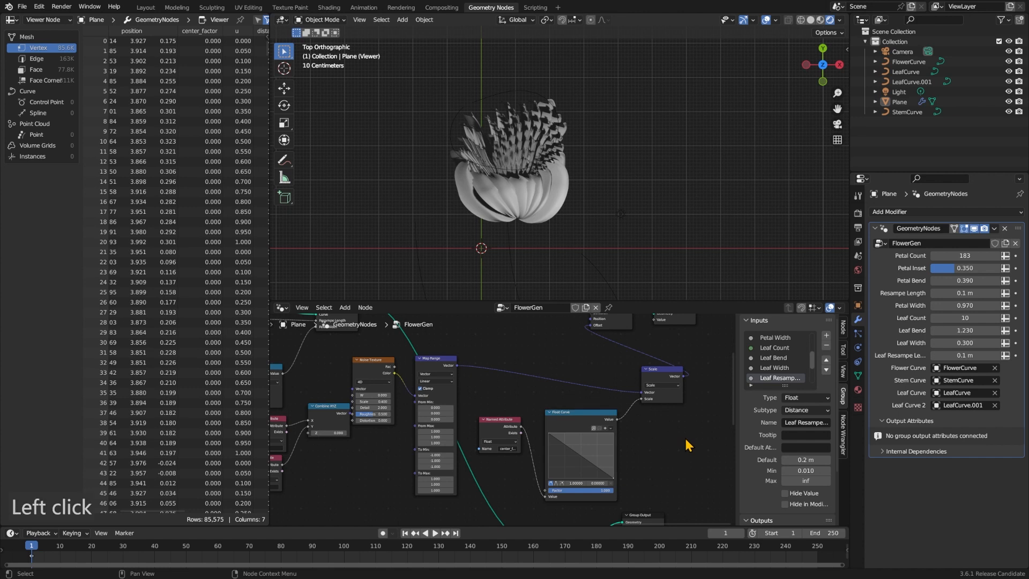
Group the noise displacement nodes, from the u and v Named Attribute nodes through Set Position, into a single node group.
scroll(685, 448, "down", 2)
left_click_drag(405, 379, 412, 379)
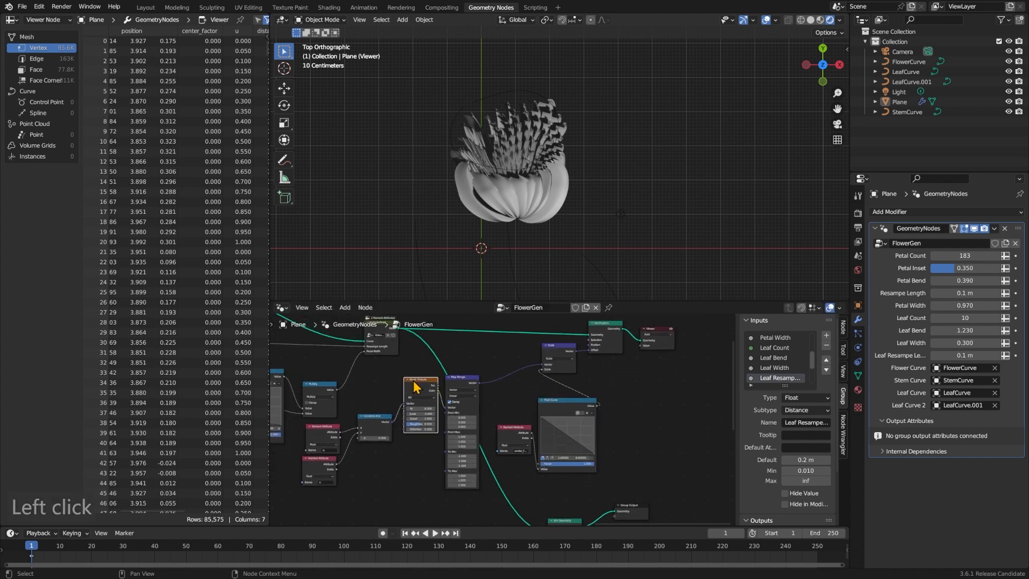
scroll(381, 421, "up", 3)
middle_click_drag(381, 421, 494, 420)
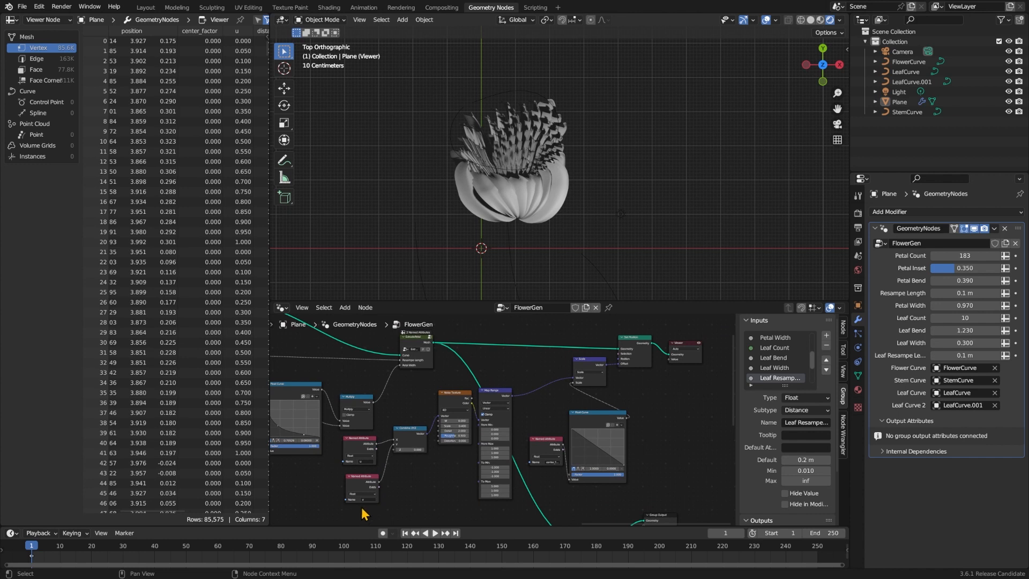
left_click_drag(361, 514, 464, 441)
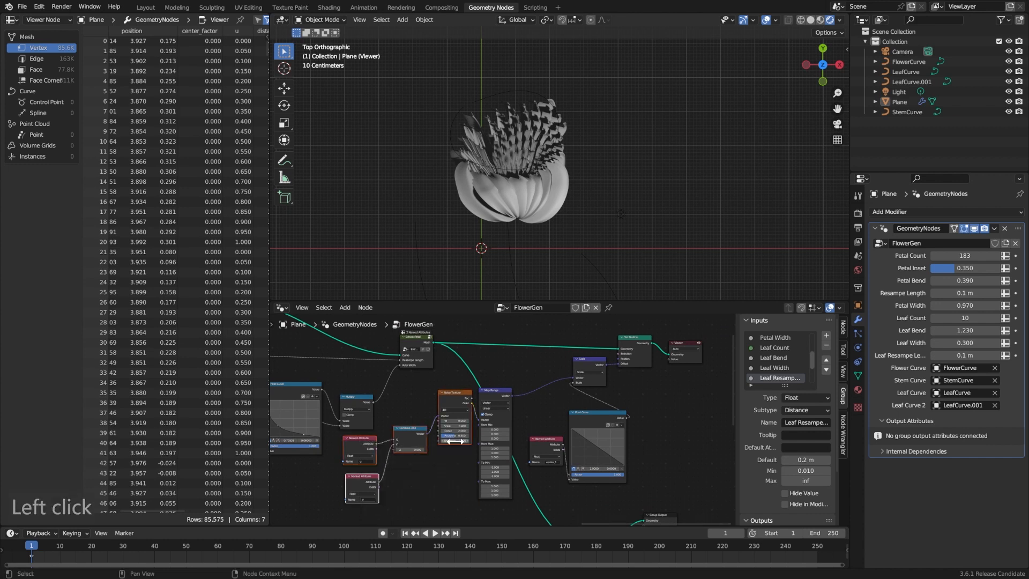
left_click(497, 400, "shift")
left_click(585, 372, "shift")
left_click_drag(535, 437, 666, 476, "shift")
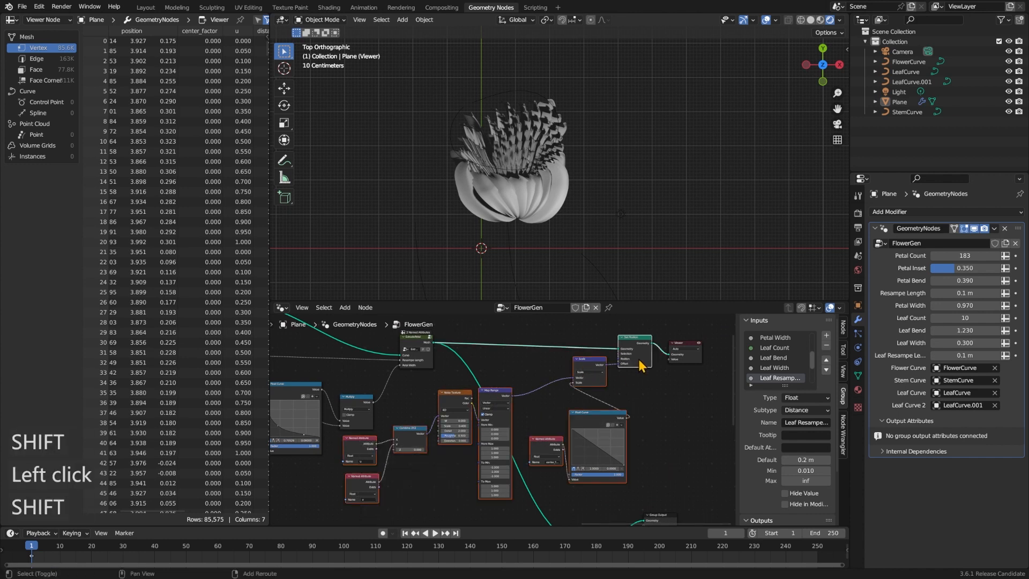
left_click(641, 363, "shift")
key("ctrl+g")
key("Tab")
Name the new node group UVDisplacementWithNoise.
left_click(498, 418)
type("UVDisplacement")
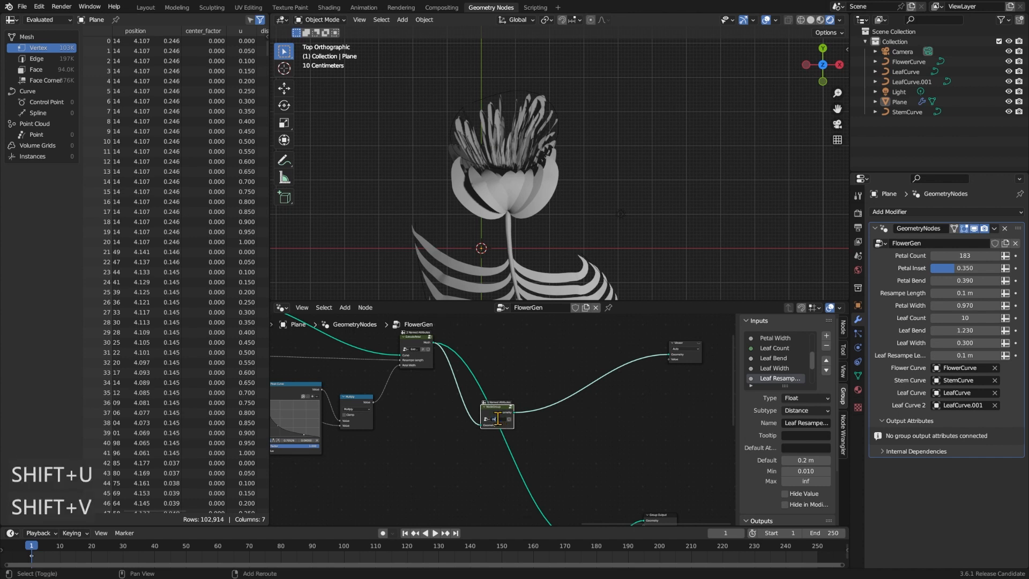
type("Noise")
key("Return")
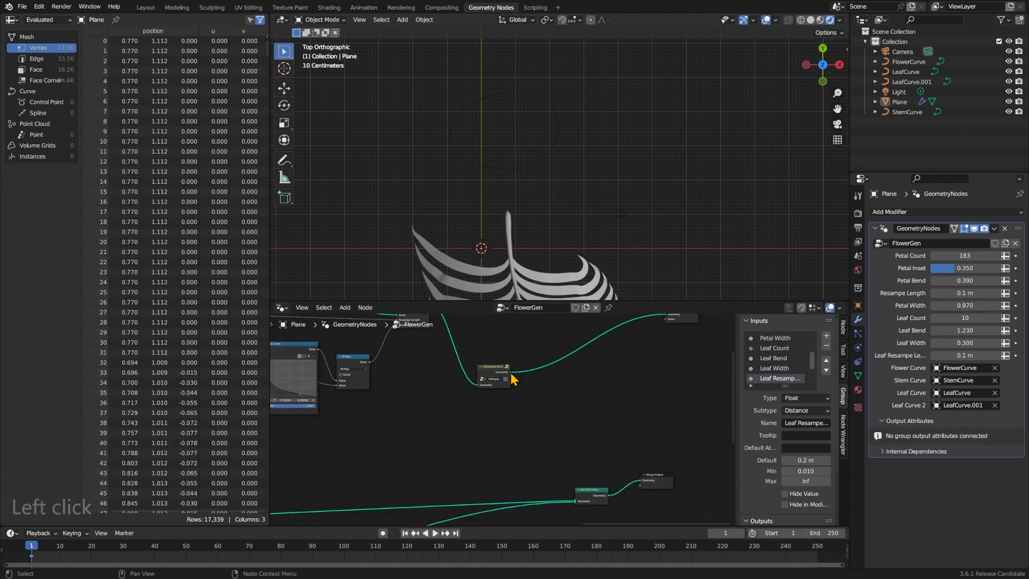
Connect the displacement group's geometry output to the Join Geometry node and save the file.
left_click_drag(510, 373, 574, 500)
left_click(581, 364)
middle_click_drag(581, 364, 587, 439)
key("ctrl+s")
scroll(479, 401, "up", 6)
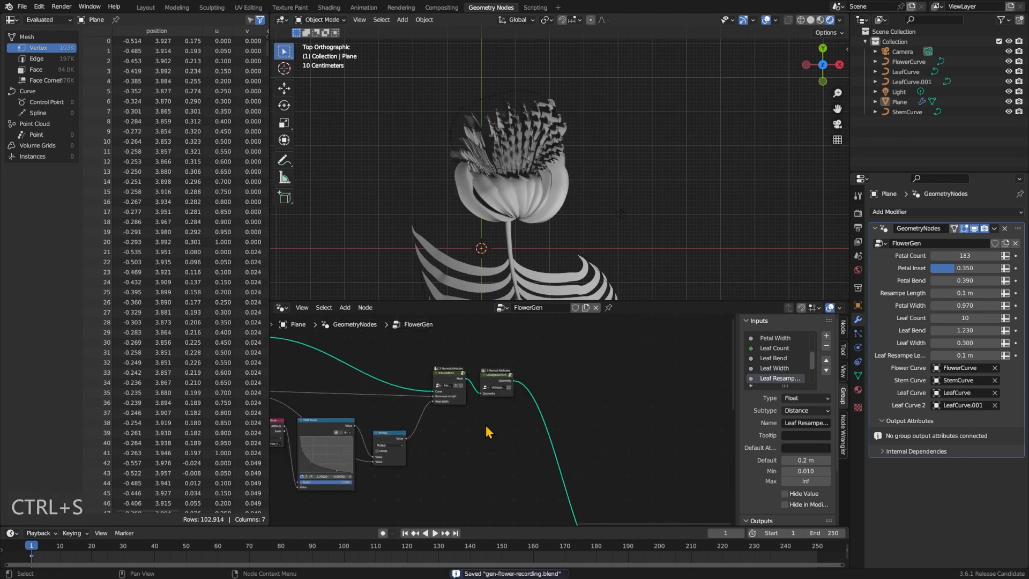
Inside the displacement group, expose the Noise Texture's W, Scale, Detail and Roughness as group inputs.
left_click(481, 440)
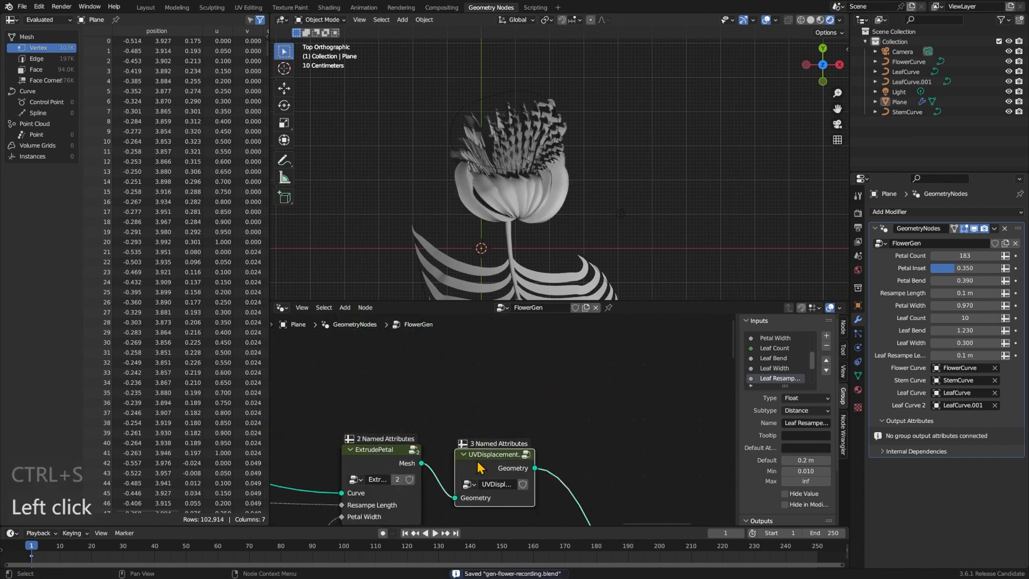
key("Tab")
left_click(294, 385)
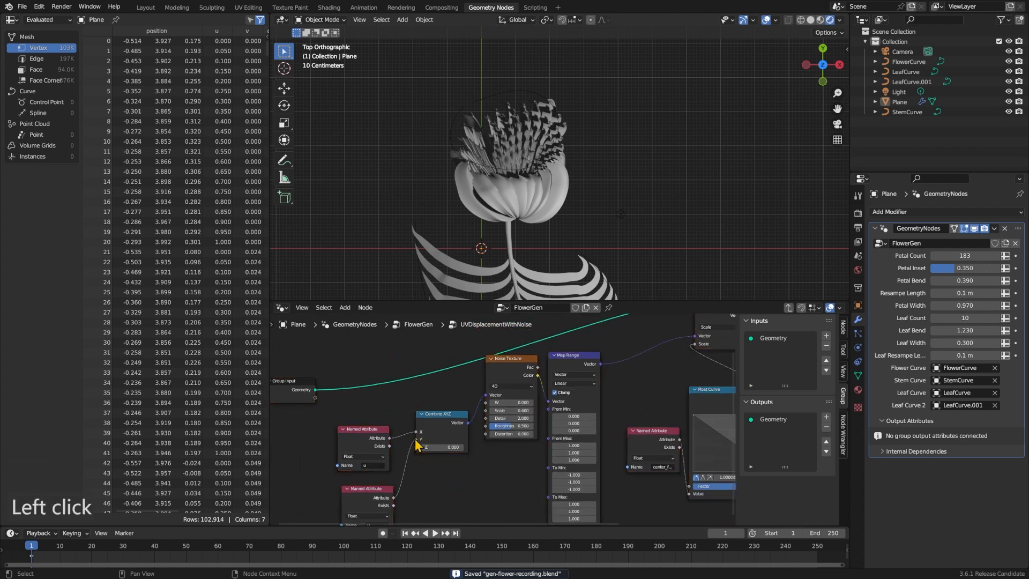
left_click_drag(294, 385, 407, 376)
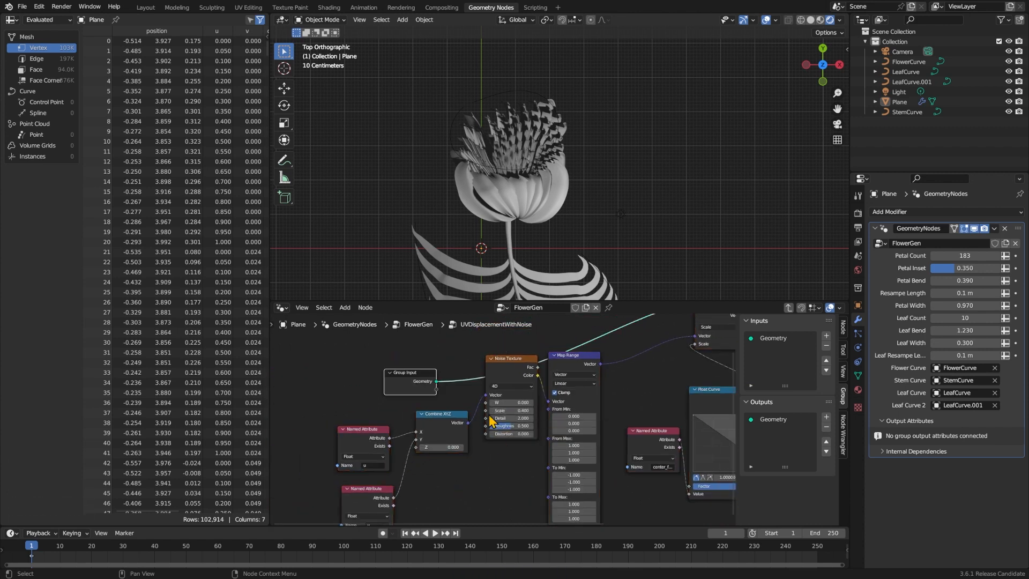
left_click_drag(485, 402, 436, 389)
left_click_drag(485, 410, 436, 397)
left_click_drag(485, 418, 436, 412)
left_click(513, 493)
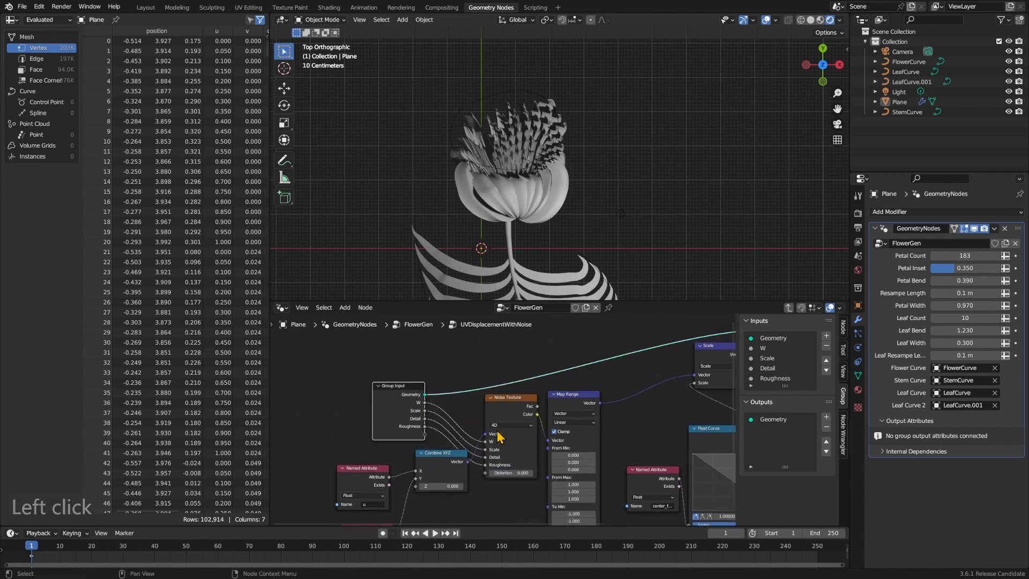
Insert a second vector Scale node between the Map Range node and the existing Scale node.
middle_click_drag(640, 426, 420, 465)
left_click(428, 454)
key("shift+a")
type("scale")
key("Return")
left_click(426, 409)
left_click_drag(451, 412, 472, 414)
Expose the new Scale node's factor as a group input named Intensity, and set the displacement group's noise Scale to 0.9.
middle_click_drag(410, 451, 532, 465)
left_click_drag(520, 454, 448, 397)
type("grou")
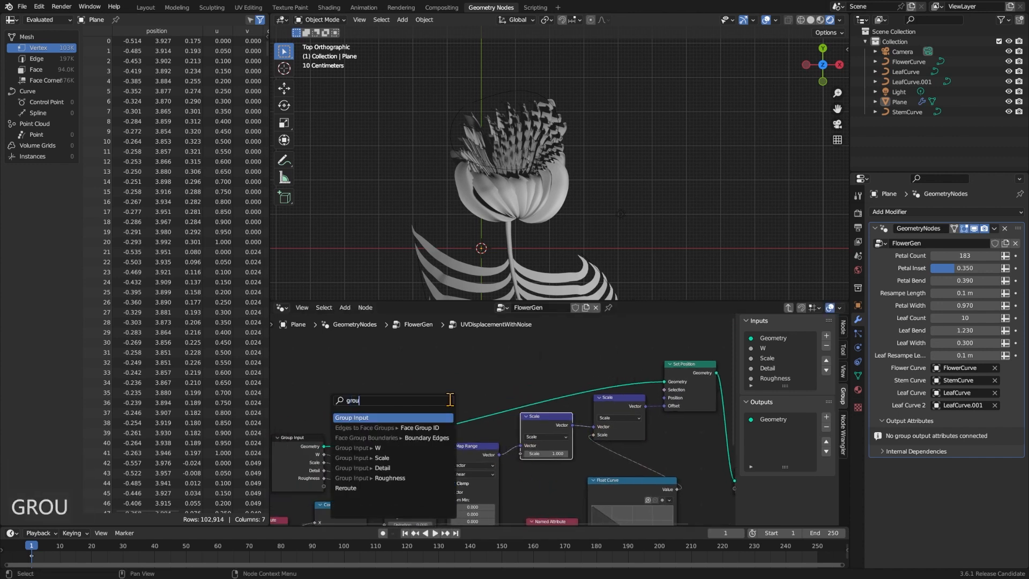
key("Return")
left_click(455, 407)
left_click(771, 378)
left_click(802, 423)
type("Intensity")
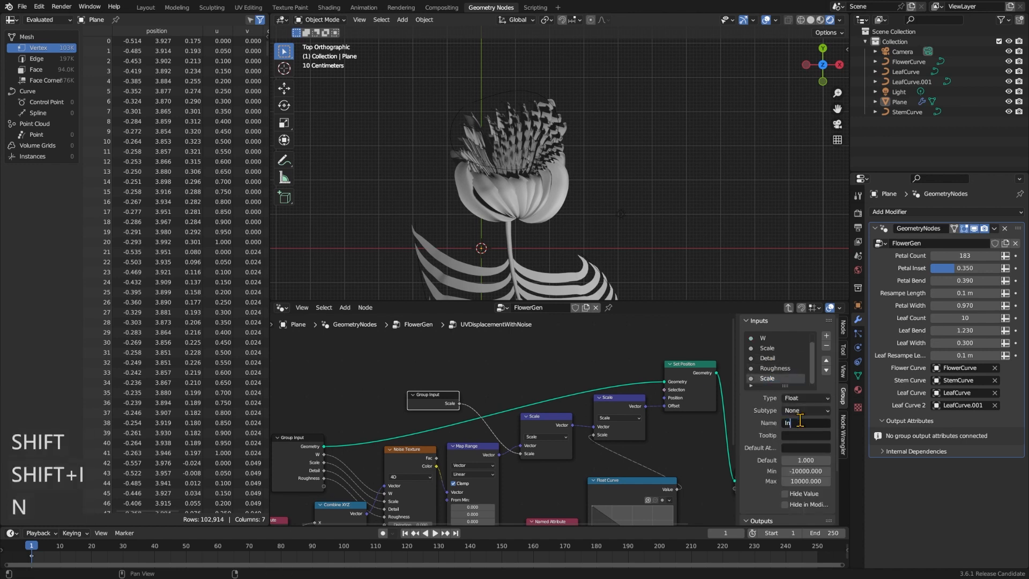
key("Return")
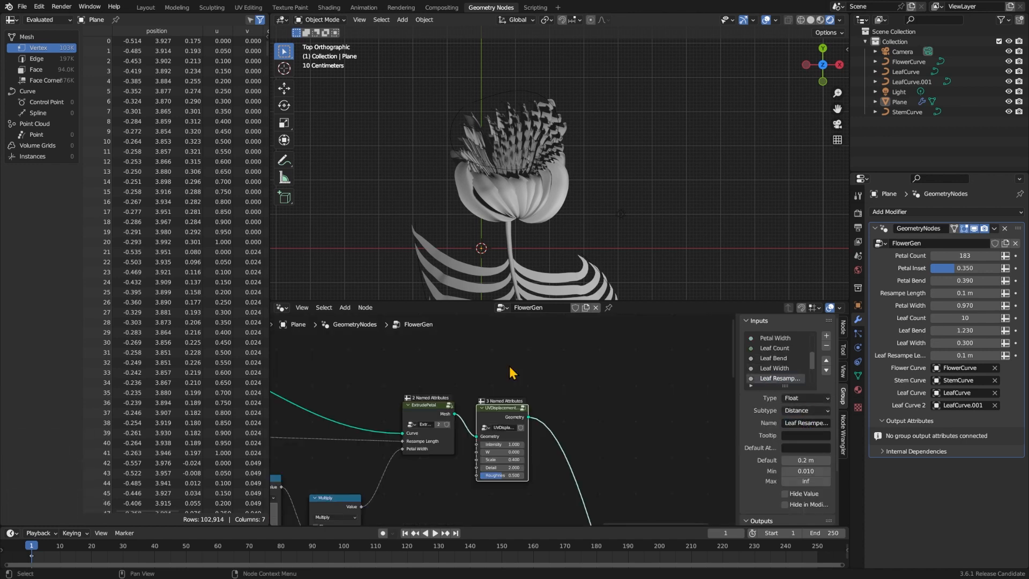
mouse_move(509, 459)
left_mouse_down()
mouse_move(541, 459)
mouse_move(498, 459)
mouse_move(533, 460)
mouse_move(512, 459)
left_mouse_up()
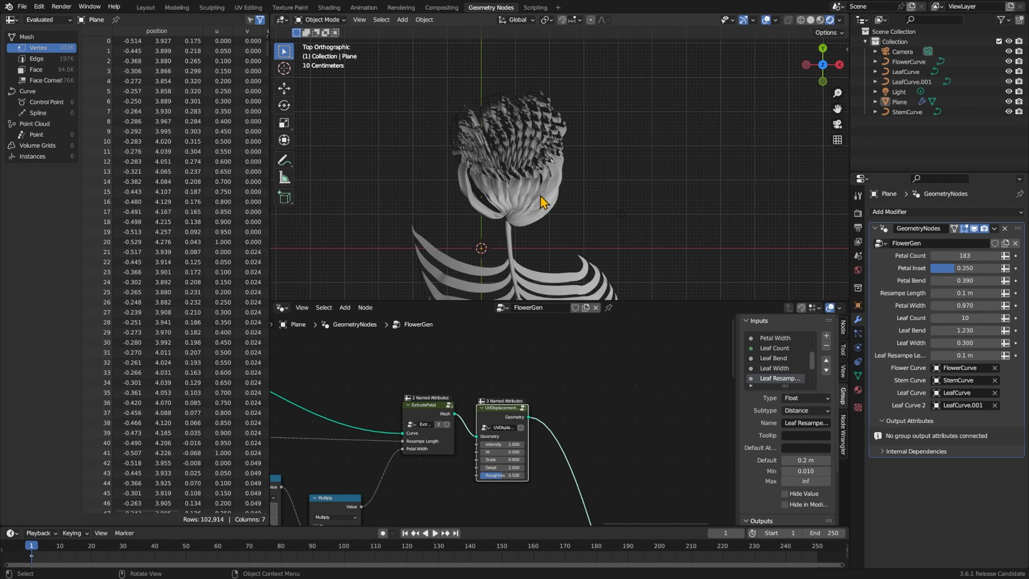
Drive the Noise Texture's W with an Add math node that takes the group's W input as its first value.
left_click(523, 408)
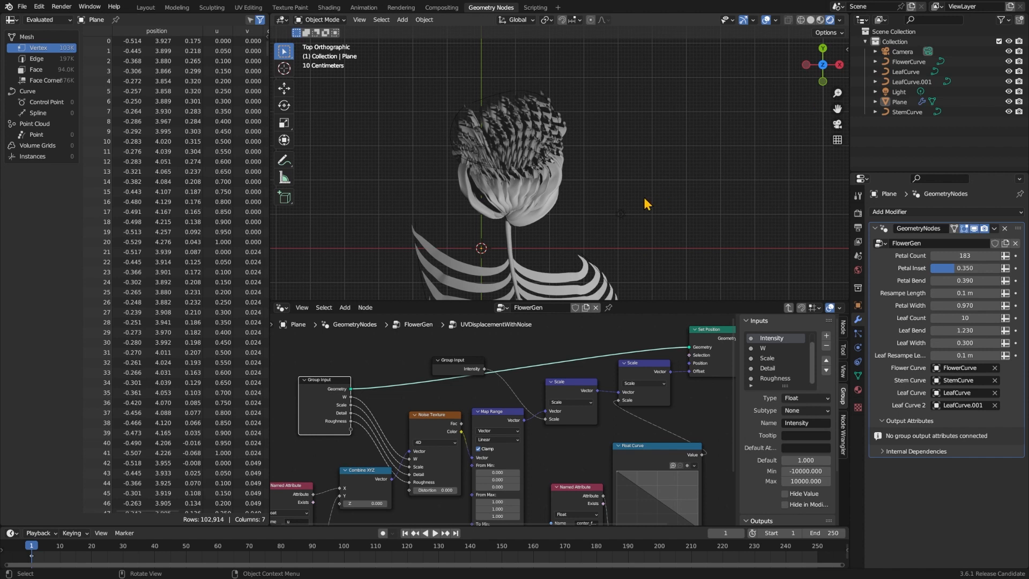
key("x")
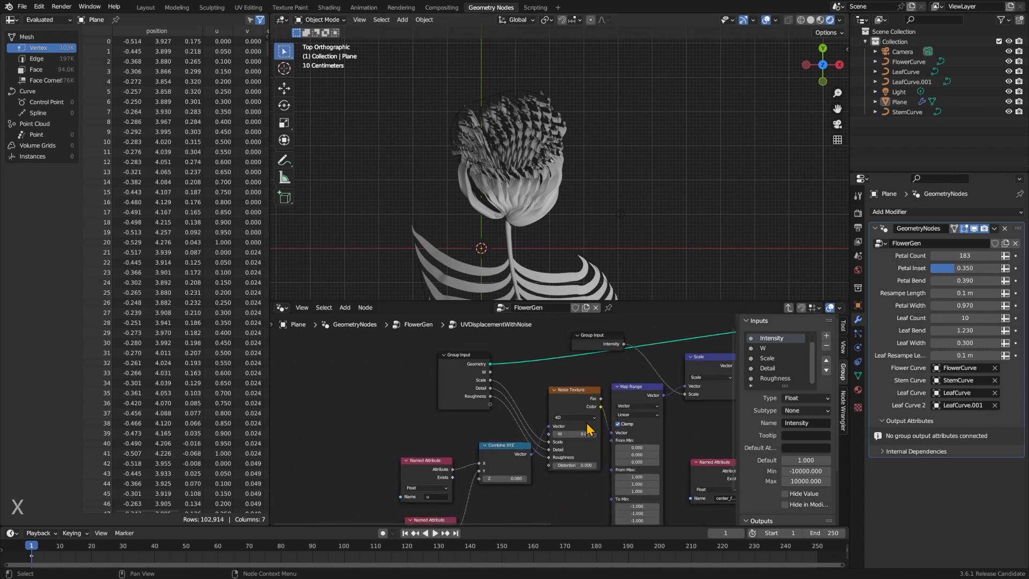
mouse_move(588, 425)
middle_mouse_down()
mouse_move(531, 424)
mouse_move(597, 419)
middle_mouse_up()
scroll(562, 421, "up", 2)
key("Escape")
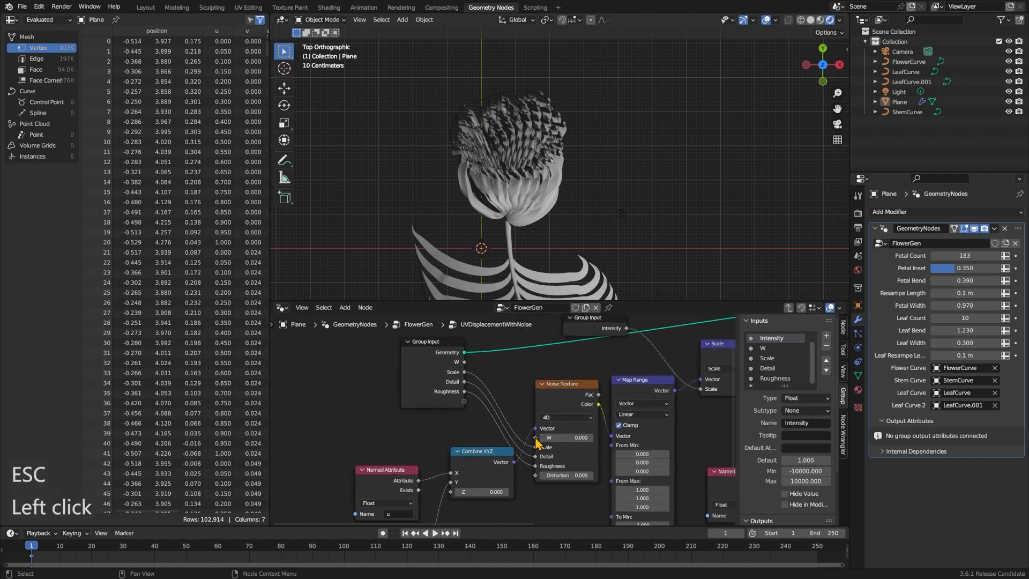
left_click_drag(535, 437, 384, 442)
type("add")
key("Return")
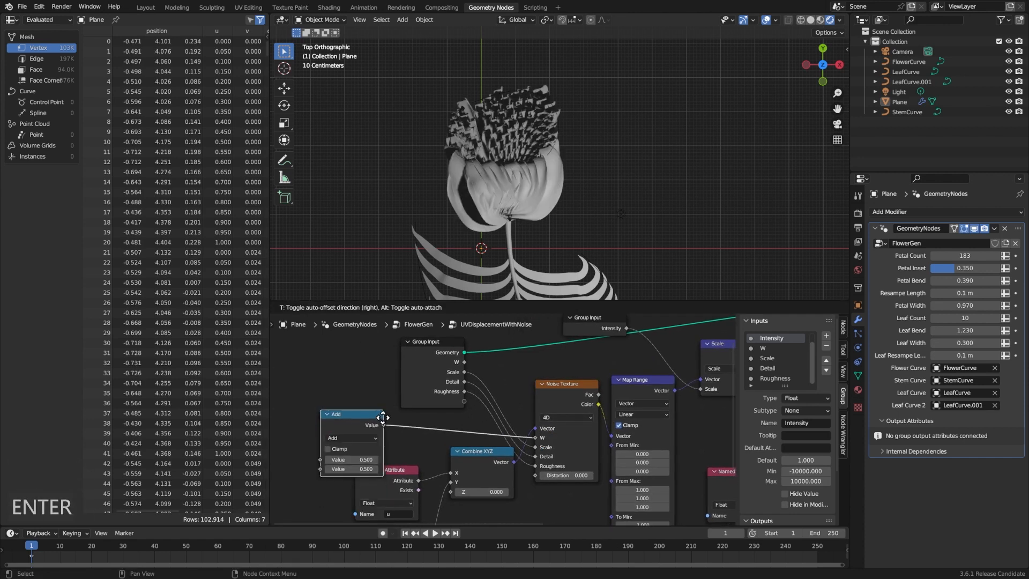
left_click(366, 411)
middle_click_drag(487, 374, 634, 373)
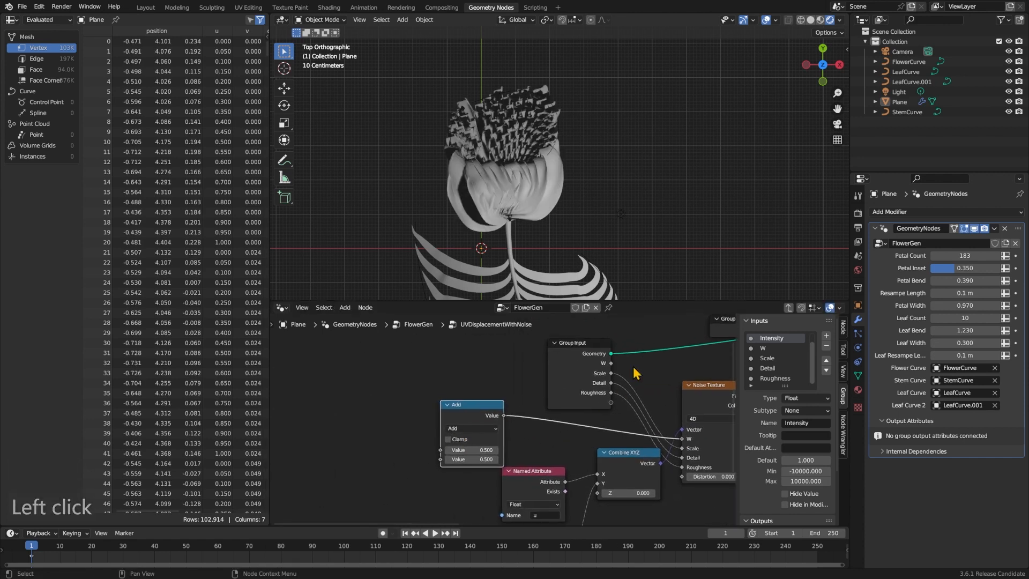
left_click_drag(611, 363, 440, 450)
left_click_drag(456, 412, 434, 421)
Try driving the Add node's second value with an ID node.
left_click_drag(418, 469, 386, 476)
type("id")
key("Return")
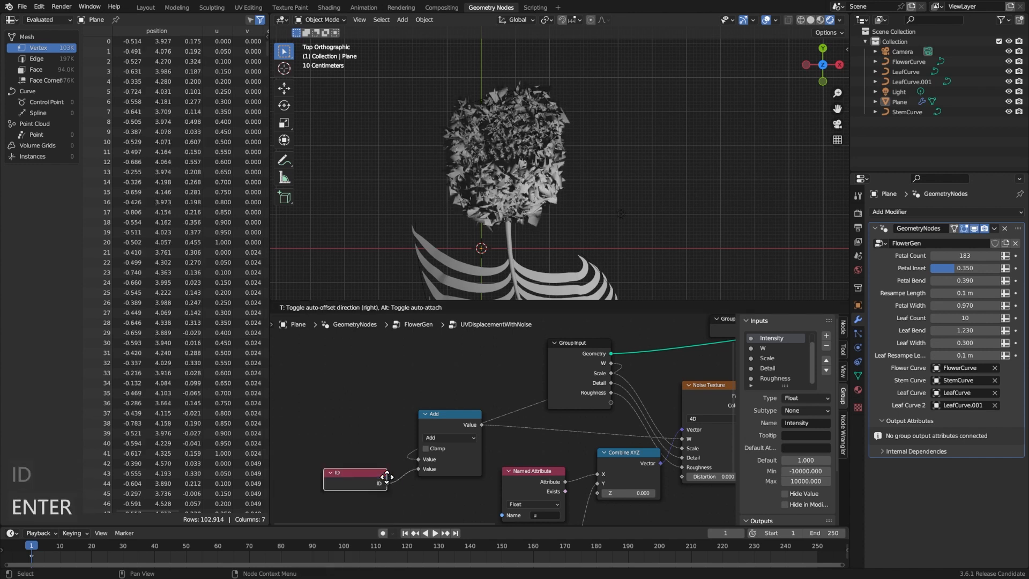
left_click(398, 477)
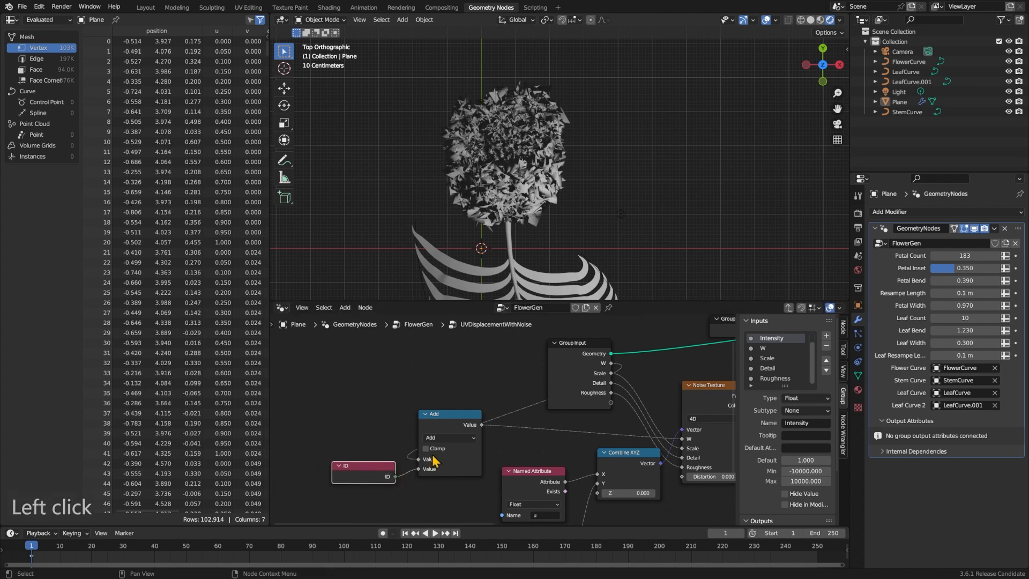
Delete the ID node that feeds the Add node's second value.
scroll(433, 460, "down", 10, "ctrl")
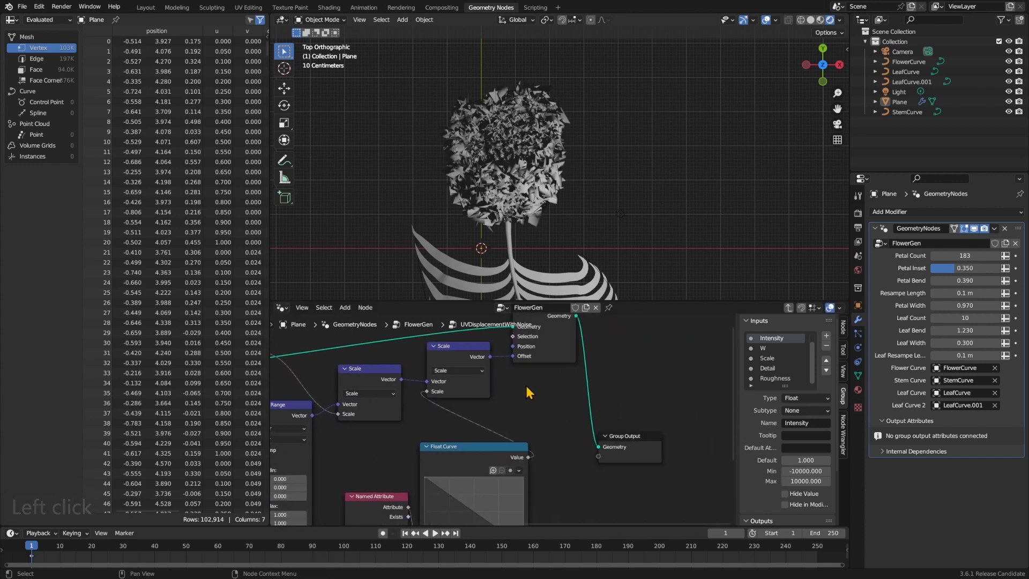
scroll(494, 407, "up", 5, "shift")
left_click(548, 382)
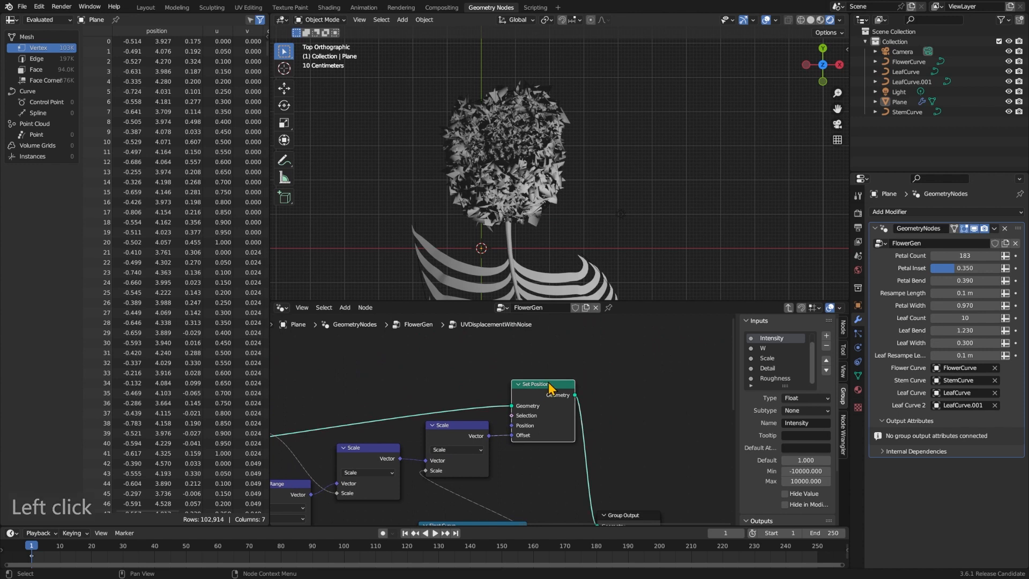
scroll(420, 420, "up", 10, "ctrl")
scroll(391, 452, "down", 4, "shift")
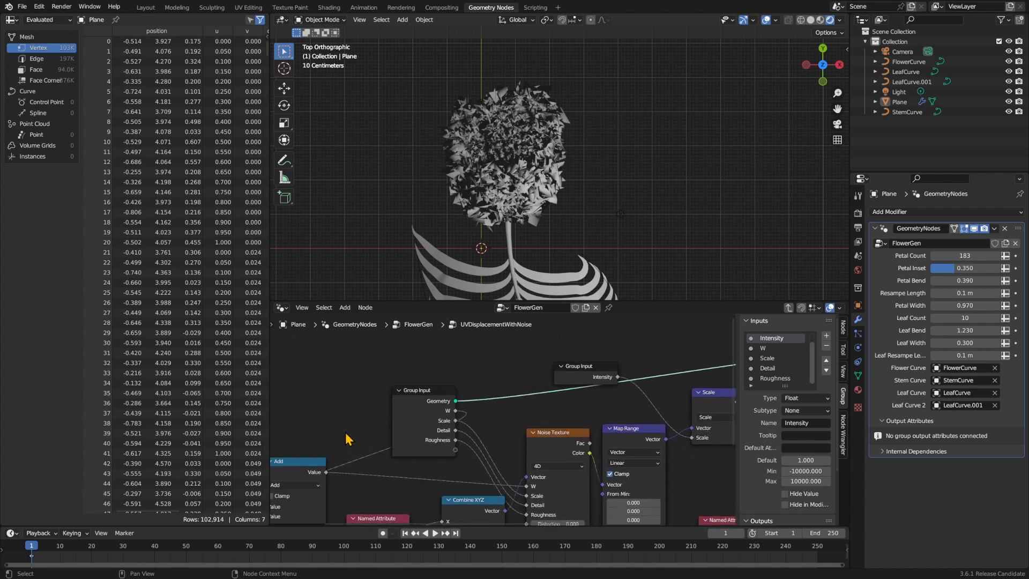
scroll(391, 453, "up", 6, "ctrl")
scroll(391, 452, "down", 3, "shift")
left_click(395, 445)
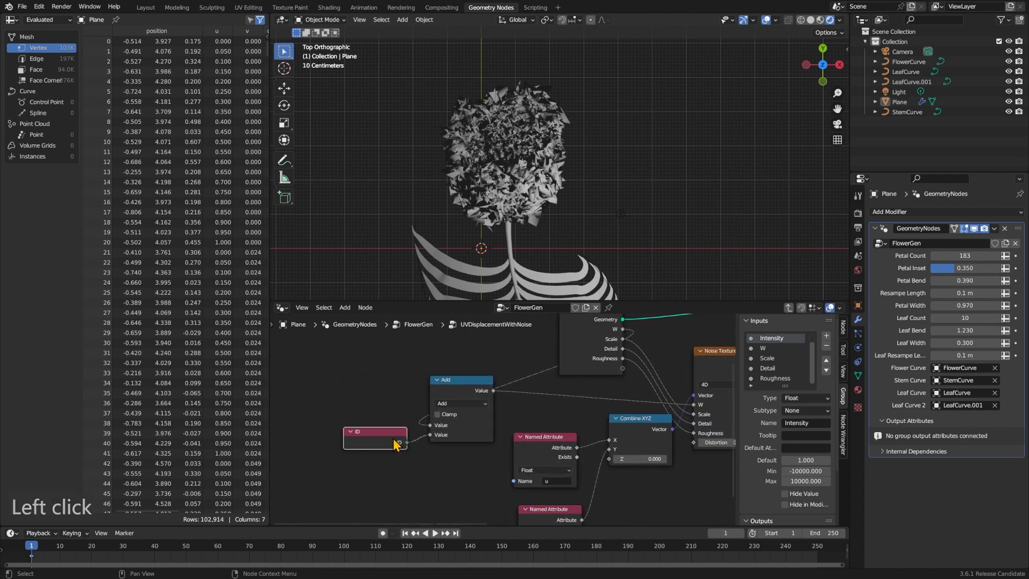
left_click(395, 444)
key("x")
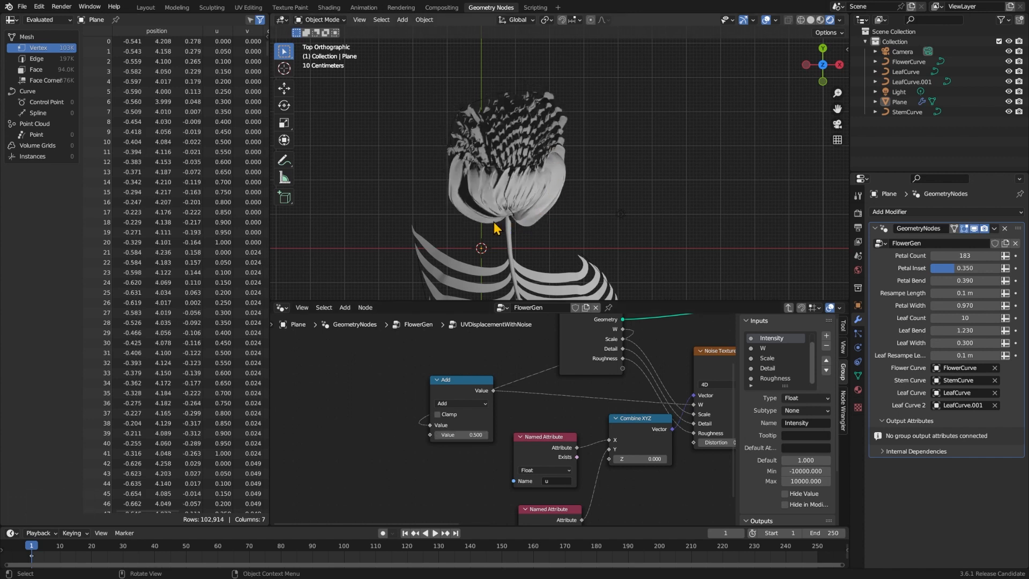
Leave the displacement group and open the ExtrudePetal group for editing.
key("Tab")
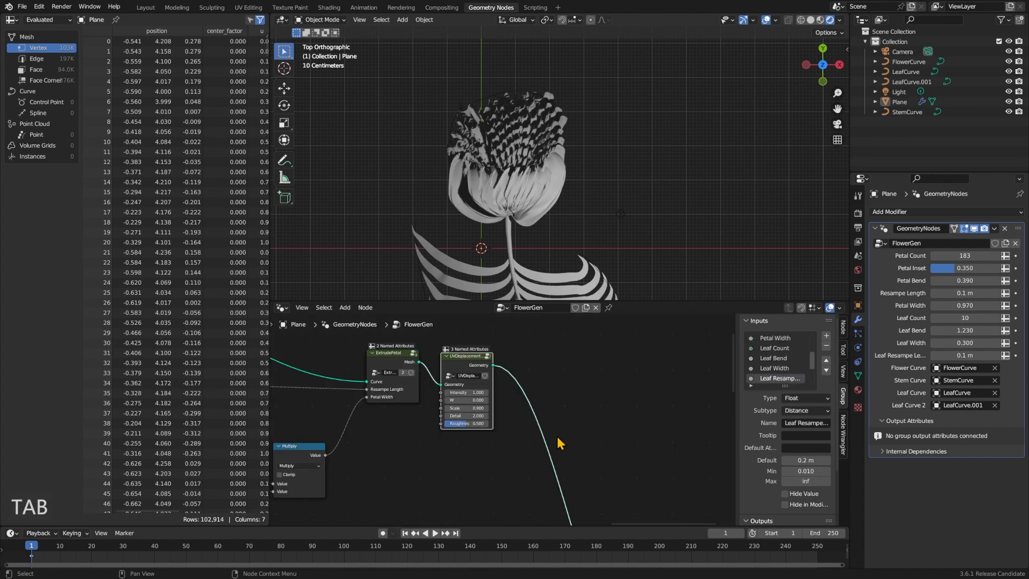
left_click(547, 354)
middle_click_drag(435, 355, 586, 417)
left_click_drag(544, 428, 504, 424)
key("Tab")
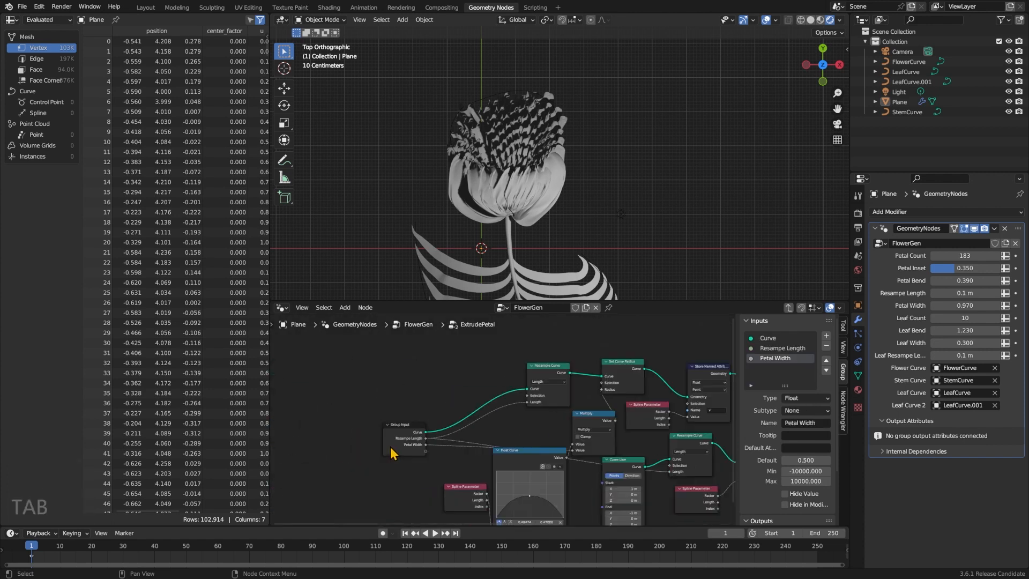
Insert a Store Named Attribute node between the Group Input's Curve output and the first Resample Curve node.
left_click(387, 442, "ctrl+shift")
left_click(451, 452)
key("x")
key("shift+a")
type("stro")
key("BackSpace")
key("BackSpace")
key("BackSpace")
type("store")
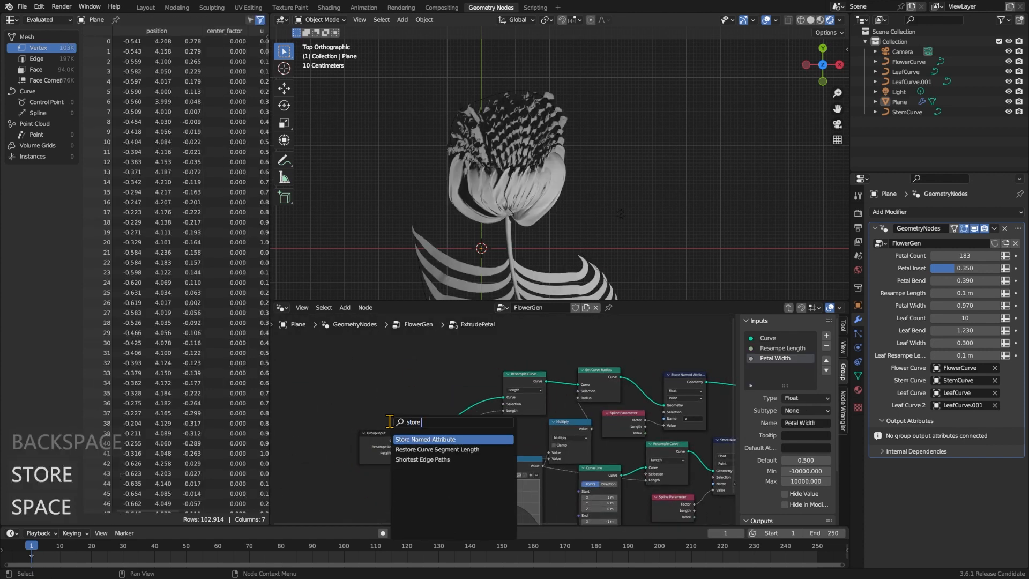
key("Return")
left_click(424, 387)
key("Escape")
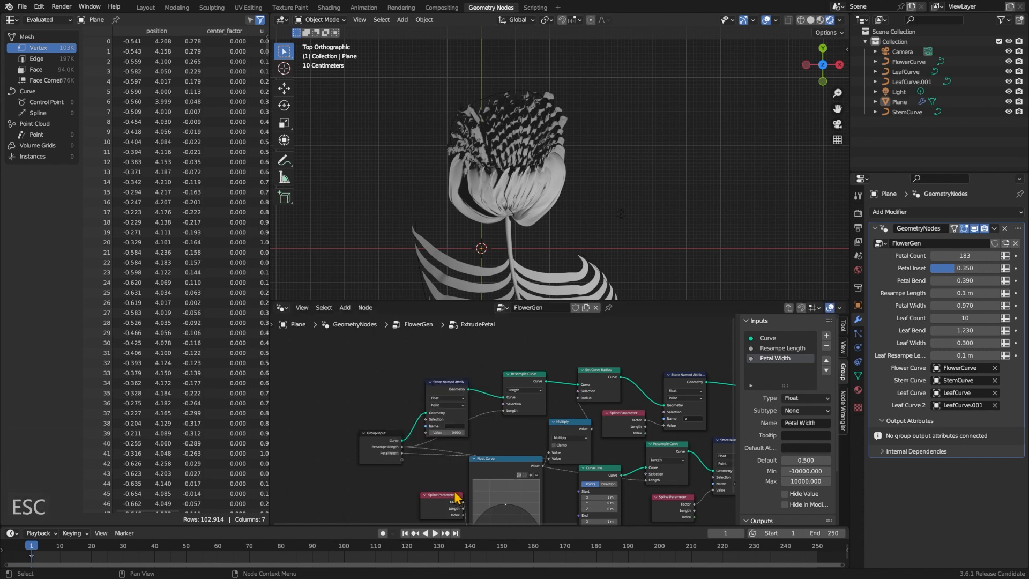
Feed the new Store Named Attribute node's value with the Curve Index of a Curve of Point node.
left_click_drag(425, 432, 390, 399)
type("c")
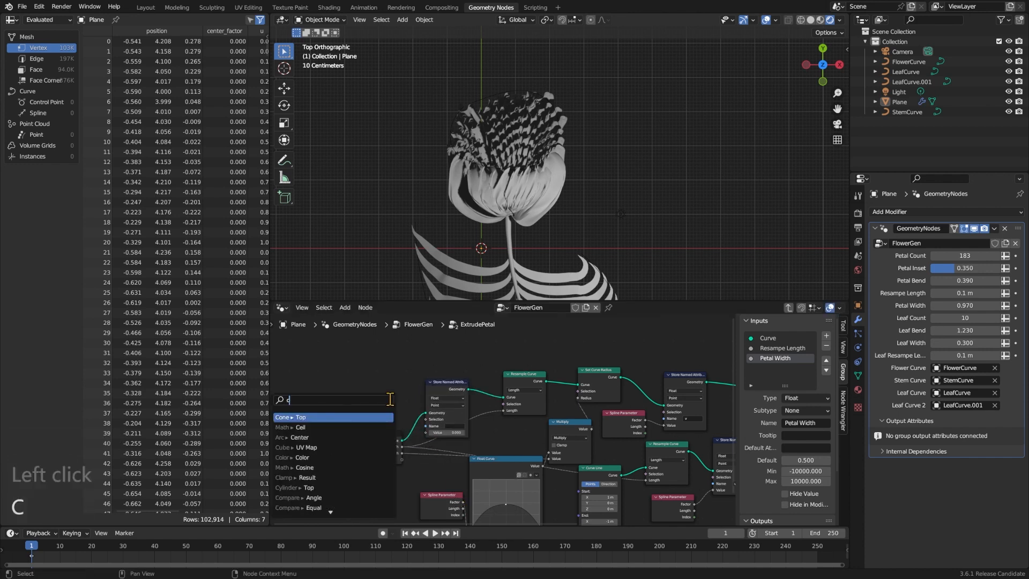
type("urve index")
key("Return")
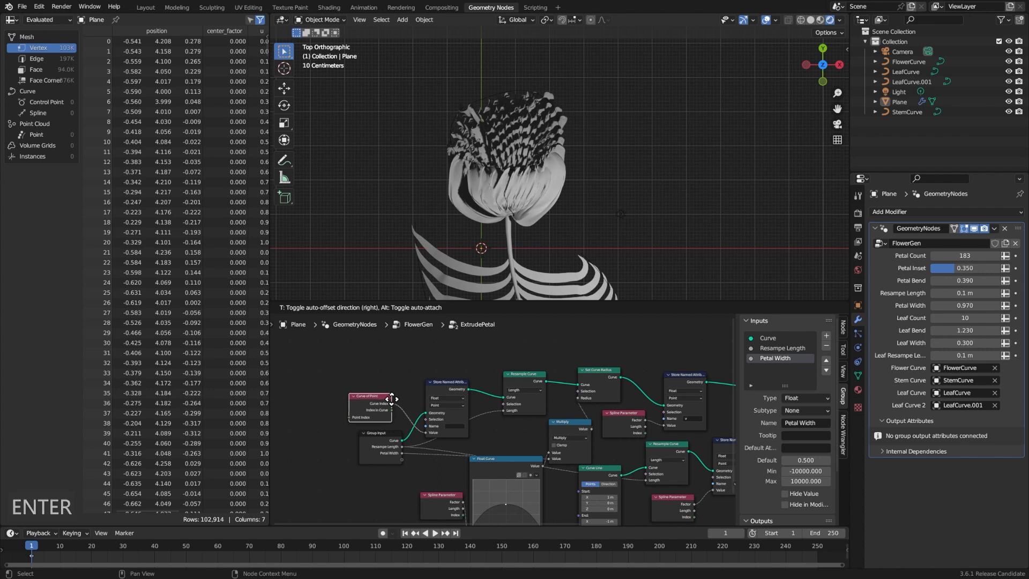
left_click(397, 406)
Name the stored curve index attribute seed and reposition its Store Named Attribute node.
left_click(456, 427)
type("seed")
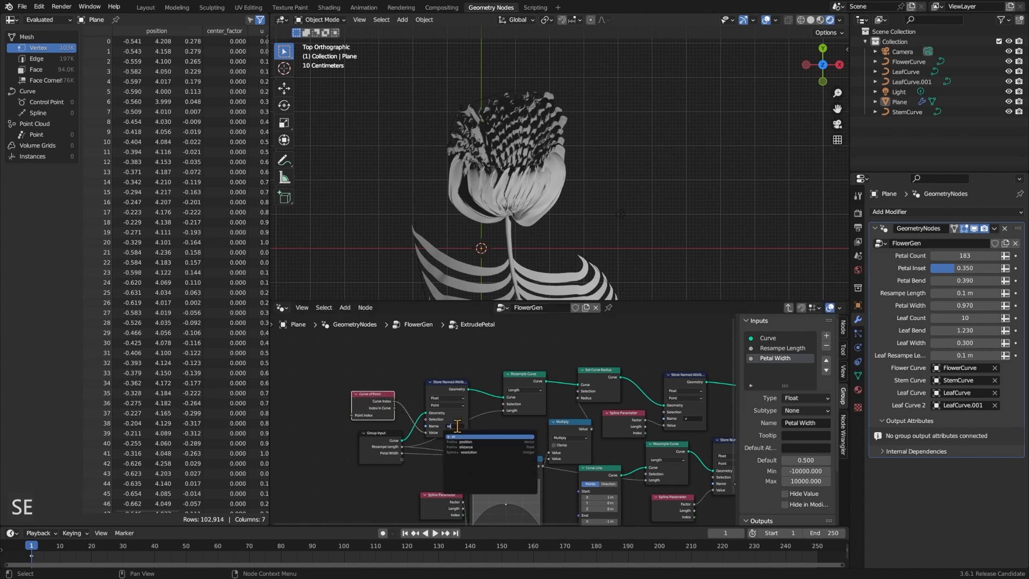
key("Return")
left_click_drag(447, 387, 453, 378)
left_click(550, 352)
middle_click_drag(550, 351, 500, 355)
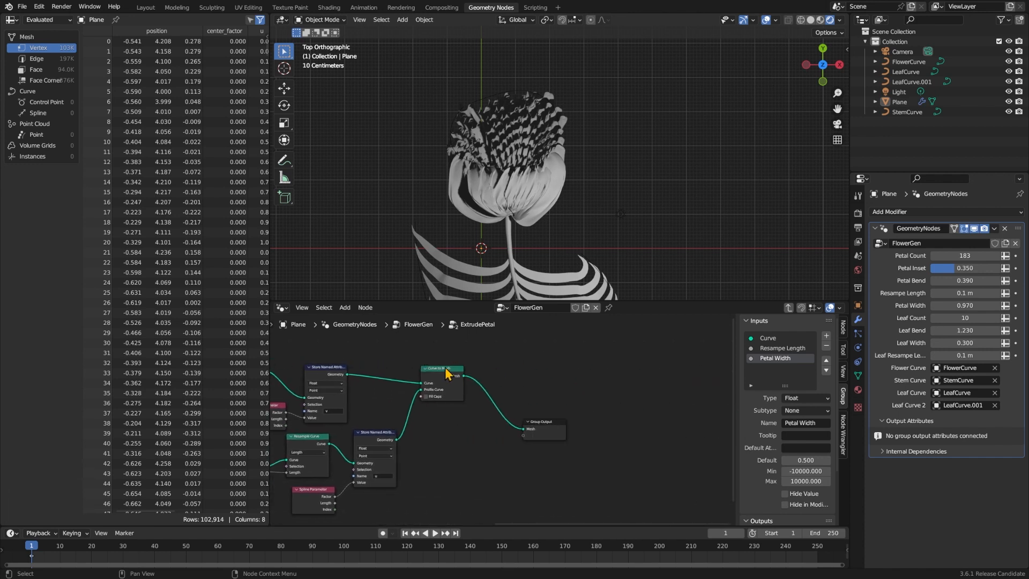
Preview the Curve to Mesh output inside ExtrudePetal and examine the seed values in the spreadsheet through the last row.
left_click(439, 369, "ctrl+shift")
scroll(198, 90, "right", 5)
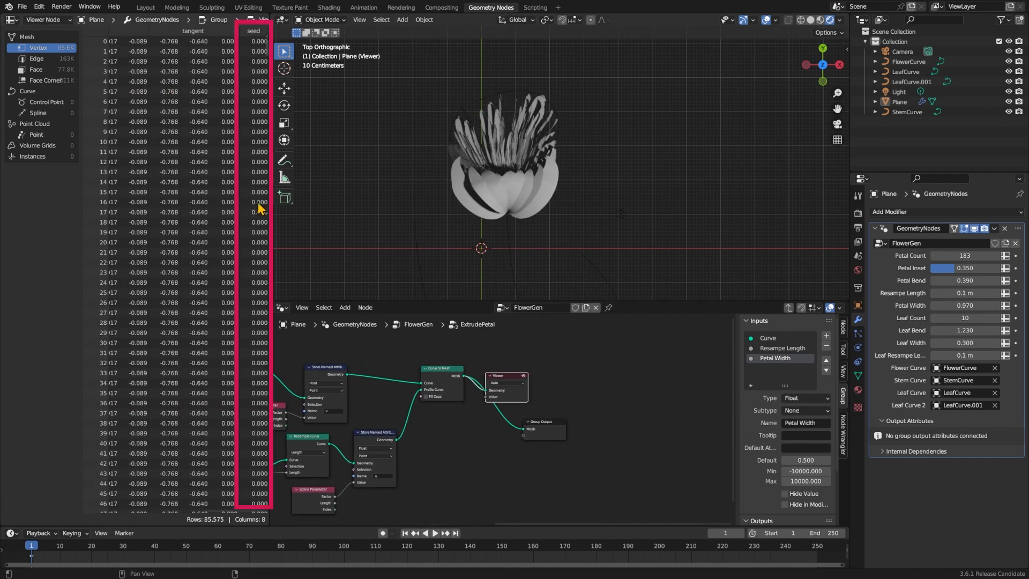
left_click_drag(267, 56, 54, 573)
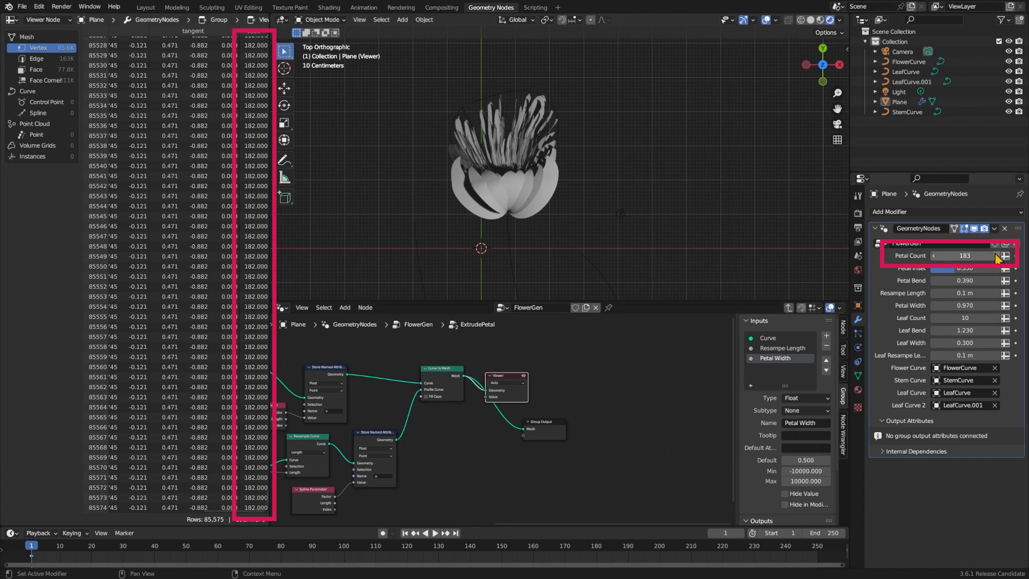
Save the file and open the UVDisplacementWithNoise group for editing.
key("ctrl+s")
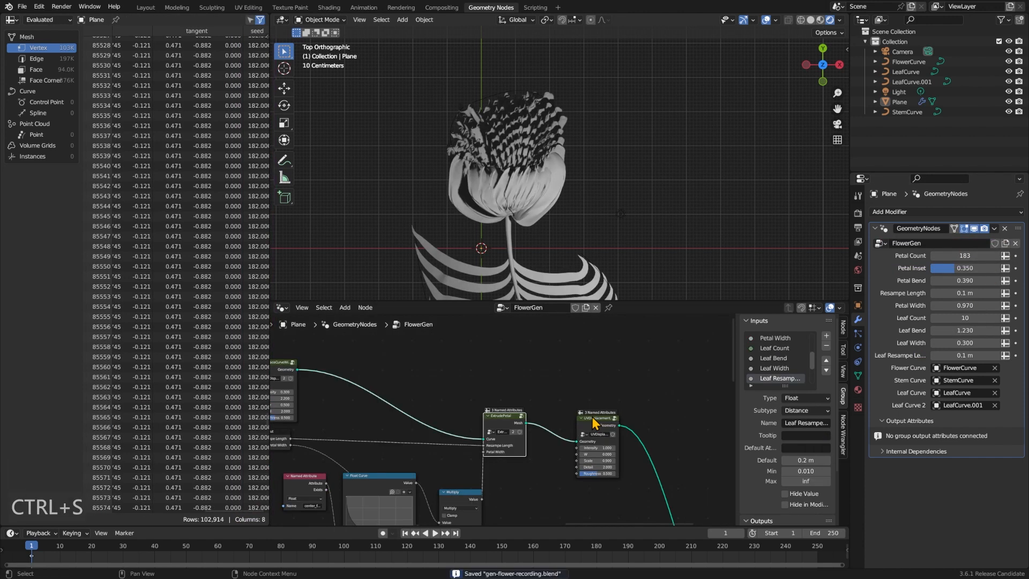
left_click(593, 422)
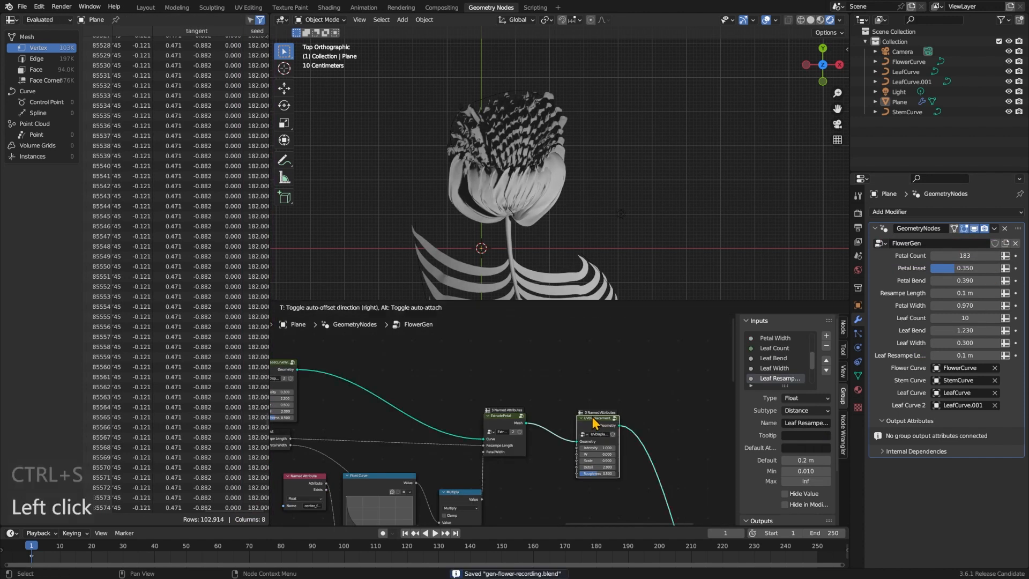
key("Tab")
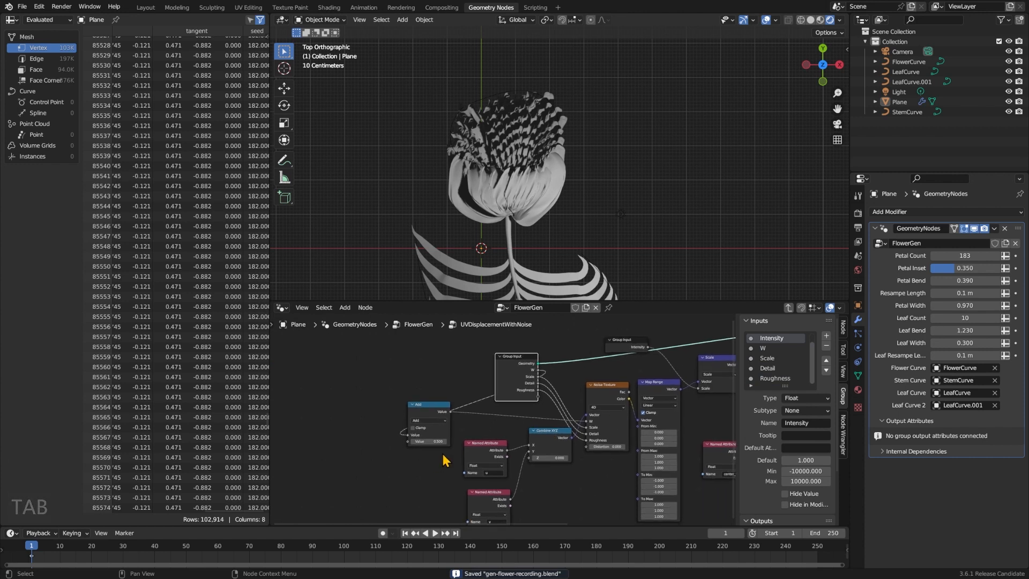
Feed the Add node's free Value input with a new Named Attribute node that reads the seed attribute.
left_click_drag(407, 444, 372, 443)
type("named")
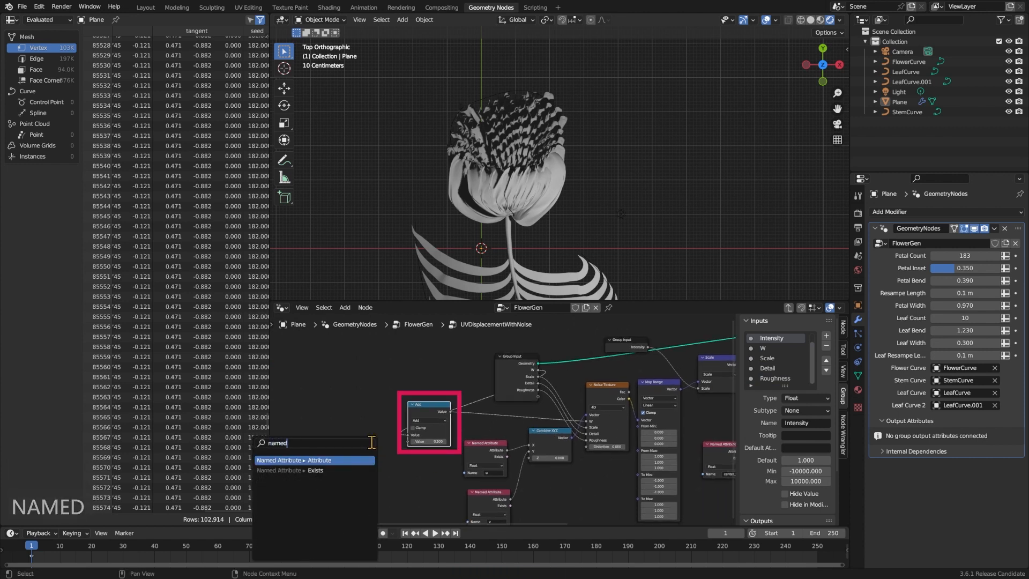
key("Return")
left_click(396, 440)
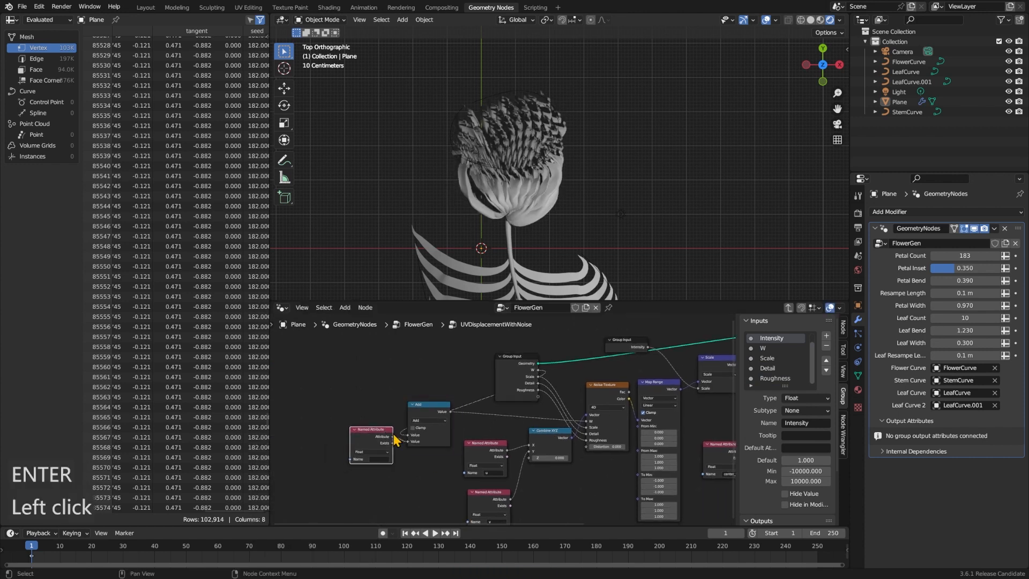
left_click(380, 458)
left_click(387, 486)
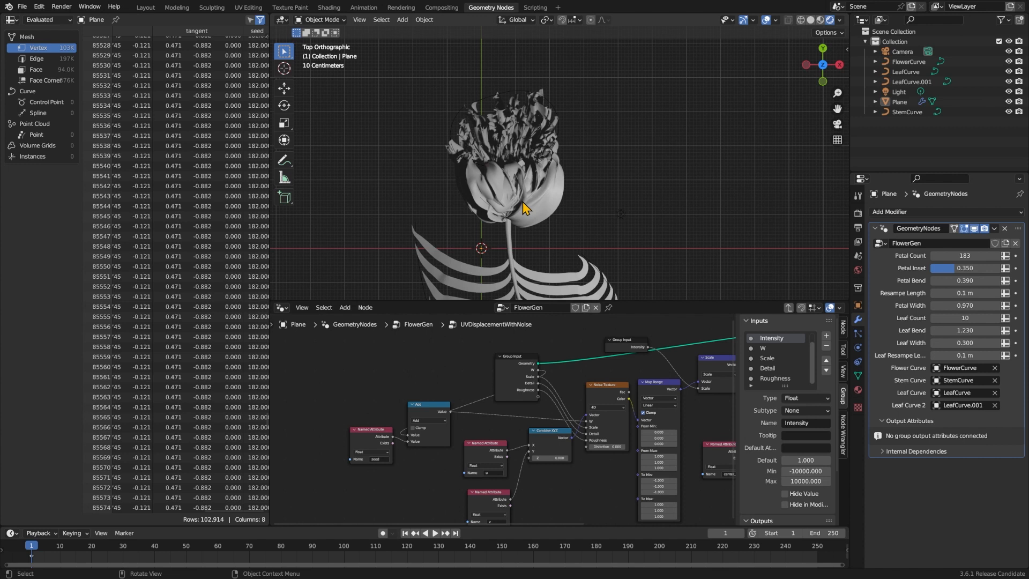
Leave the group and try intensity 0.1 on the petals' UVDisplacementWithNoise node, finally setting it to 0.3.
left_click(508, 392)
key("Tab")
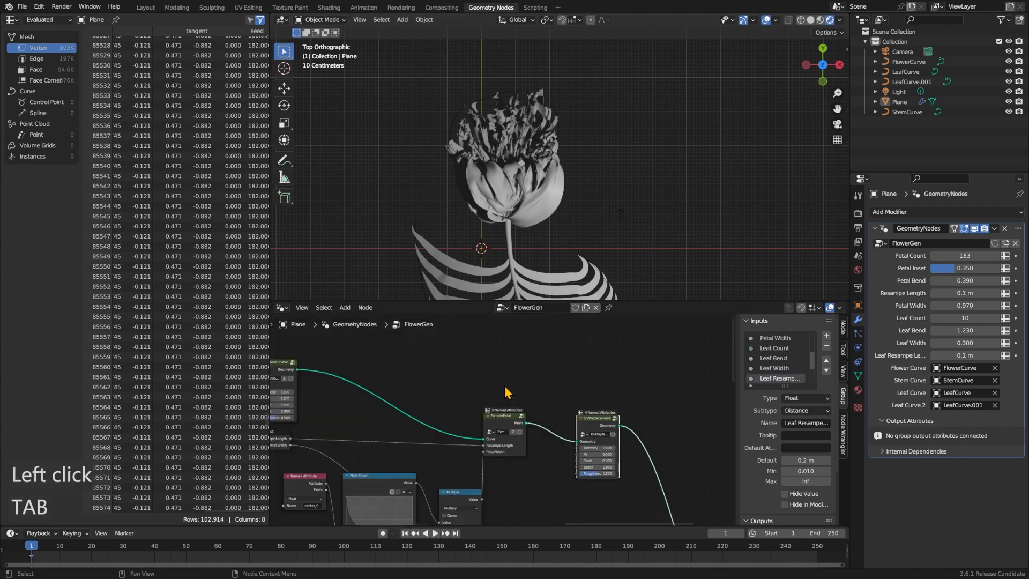
left_click(607, 447)
type("0.1")
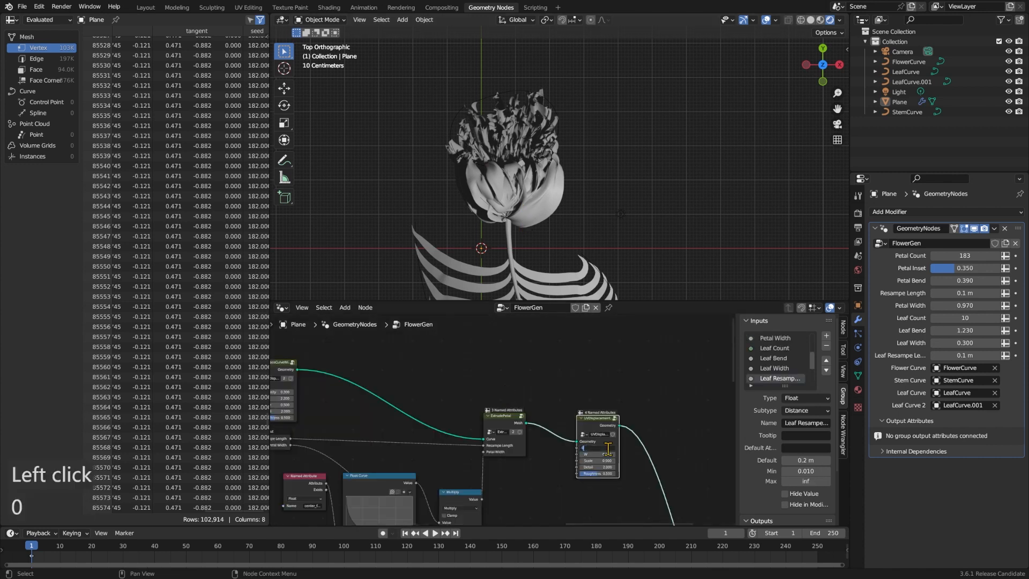
key("Return")
left_click(608, 448)
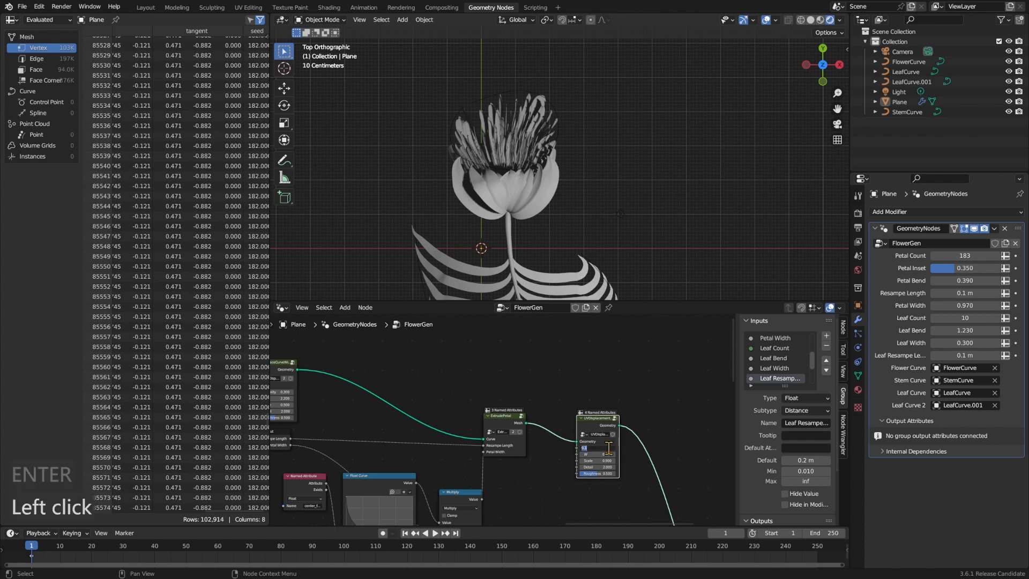
type("0.3")
key("Return")
left_click(654, 405)
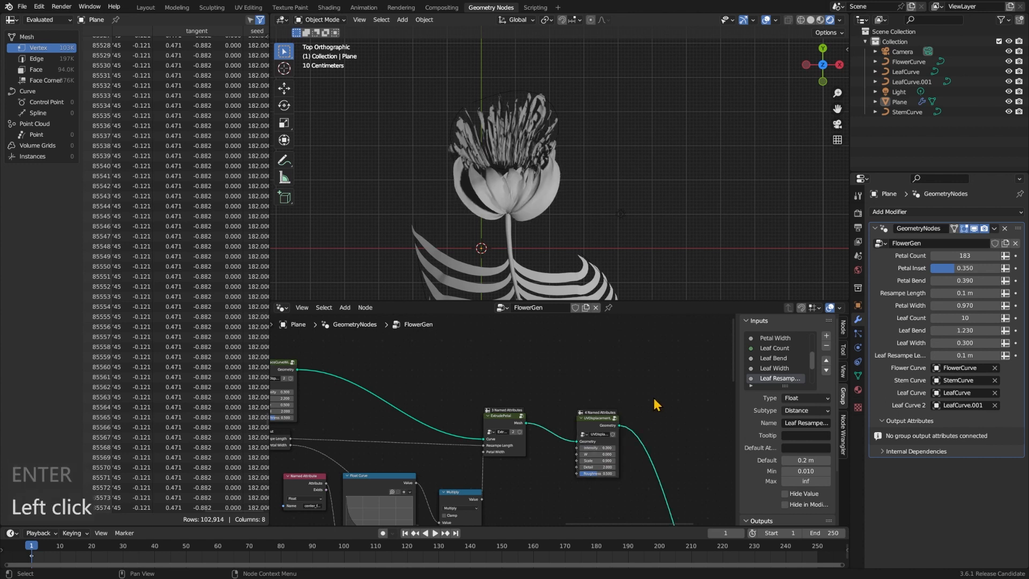
Reopen the UVDisplacementWithNoise group and move the u and v Named Attribute nodes away from Combine XYZ to make room.
left_click(596, 422)
key("Tab")
middle_click_drag(510, 511, 490, 489)
left_click_drag(467, 469, 429, 485)
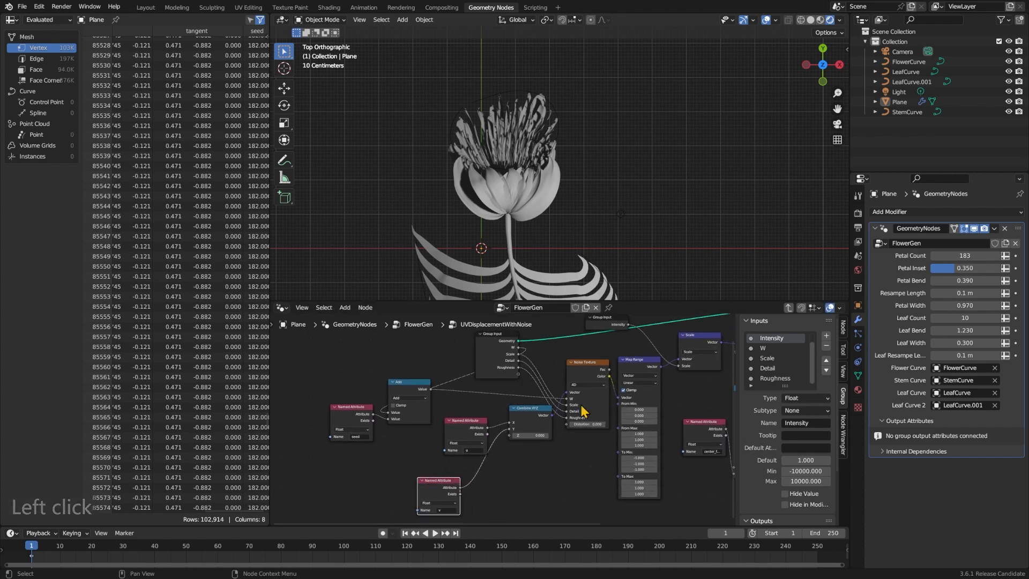
left_click_drag(466, 431, 438, 445)
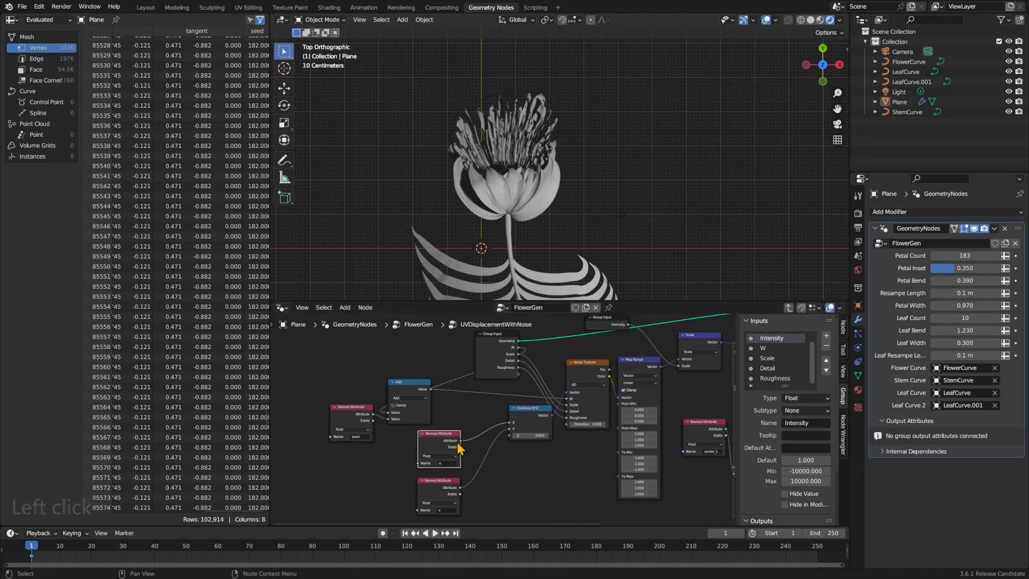
Insert a Multiply math node between the u Named Attribute and the X input of Combine XYZ.
left_click_drag(460, 441, 468, 445)
type(",m")
key("BackSpace")
key("BackSpace")
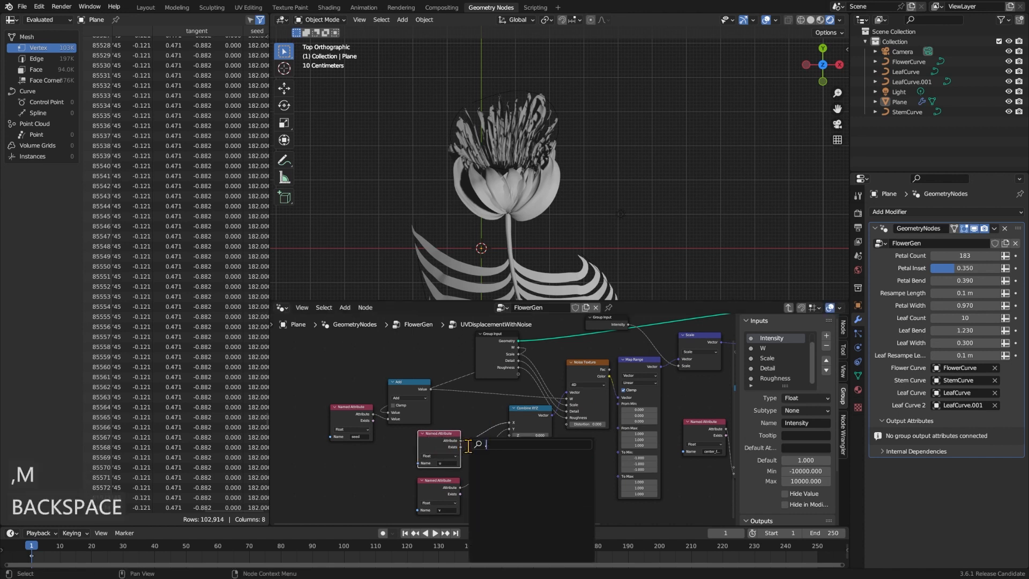
type("mul")
key("Return")
left_click(467, 428)
left_click_drag(444, 435, 425, 439)
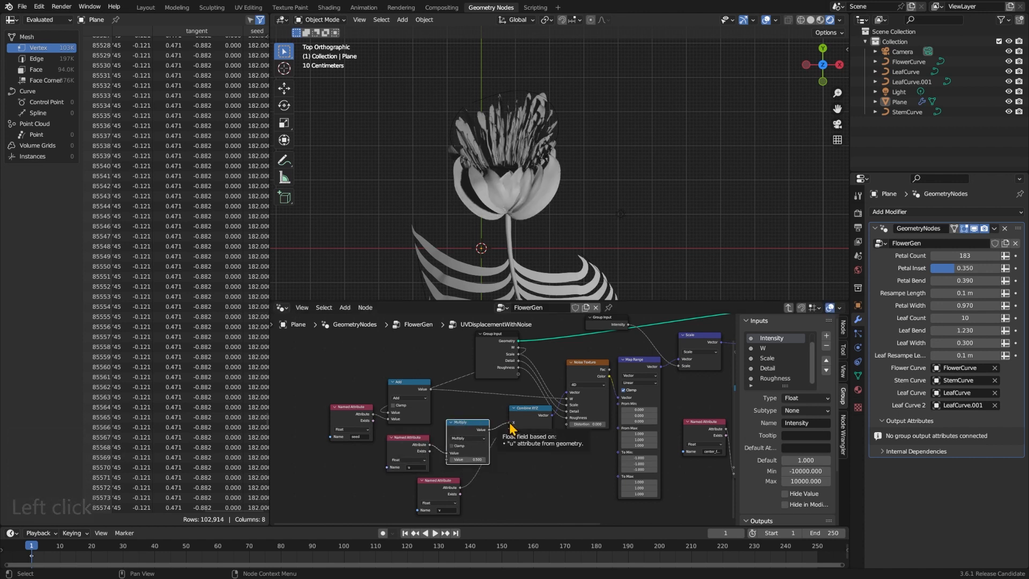
Set the Multiply node's second value to 2 to scale the u attribute.
mouse_move(467, 460)
left_mouse_down()
mouse_move(510, 459)
mouse_move(469, 459)
left_mouse_up()
left_click(480, 459)
type("2")
key("Return")
left_click(479, 458)
key("Return")
left_click(525, 495)
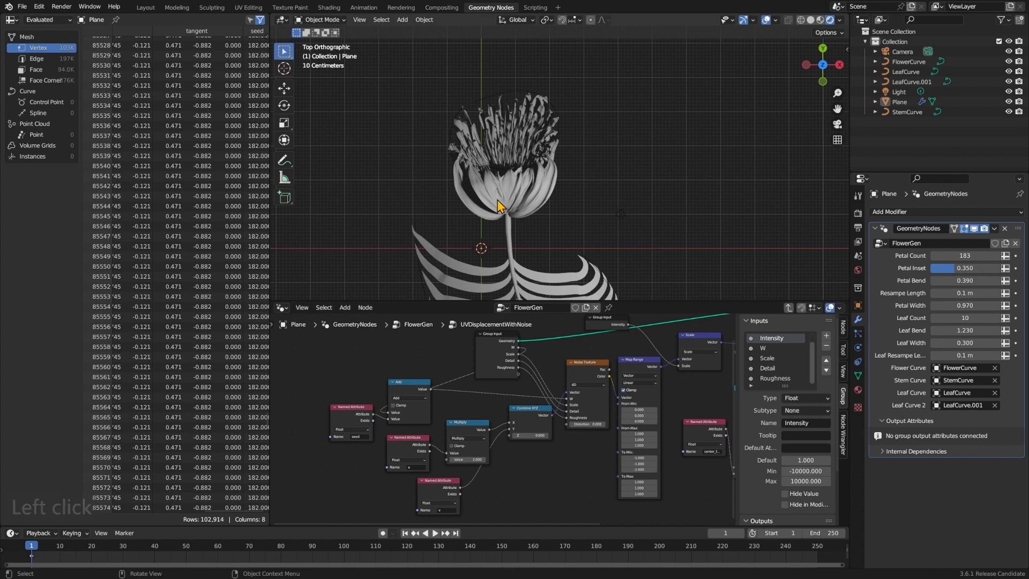
Sketch a petal outline with inner lengthwise curves as an annotation beside the flower in the viewport.
left_click(285, 159)
left_click_drag(678, 239, 676, 258)
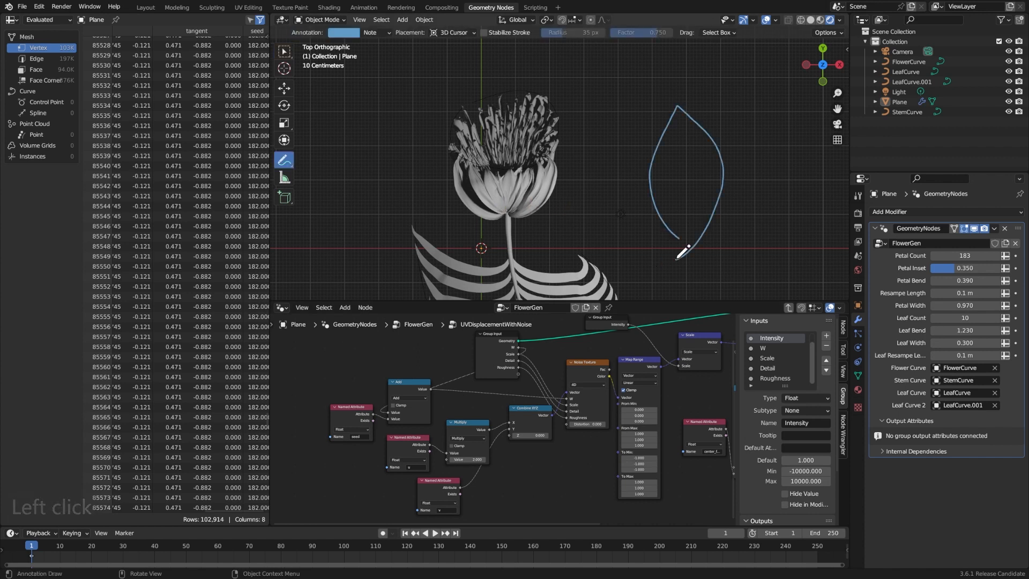
left_click_drag(688, 251, 667, 121)
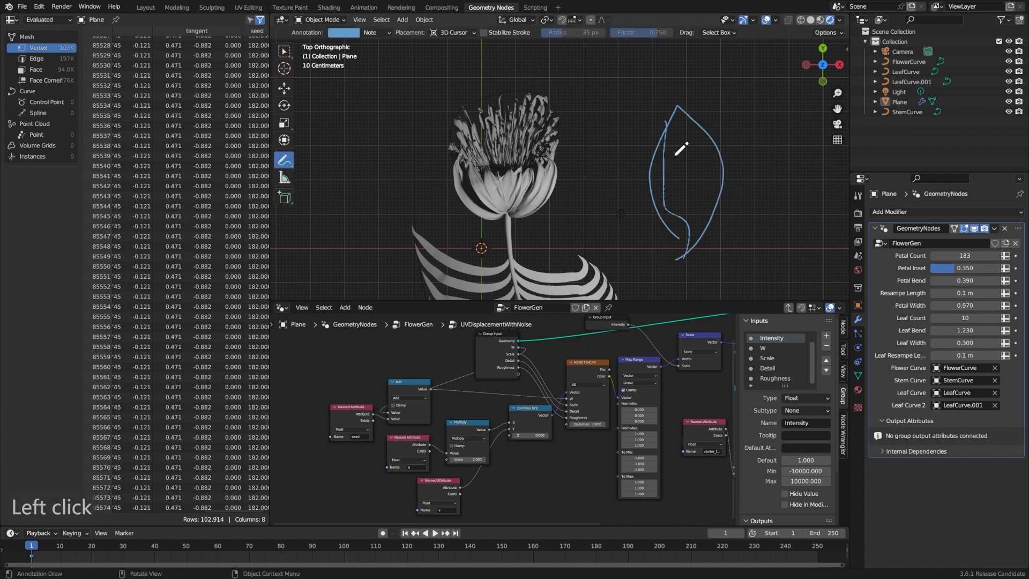
mouse_move(691, 242)
left_mouse_down()
mouse_move(687, 123)
mouse_move(670, 141)
mouse_move(680, 204)
left_mouse_up()
mouse_move(751, 159)
left_mouse_down()
mouse_move(750, 176)
mouse_move(783, 205)
left_mouse_up()
Undo the annotation strokes drawn beside the flower.
key("ctrl+z")
key("ctrl+z")
key("ctrl+z")
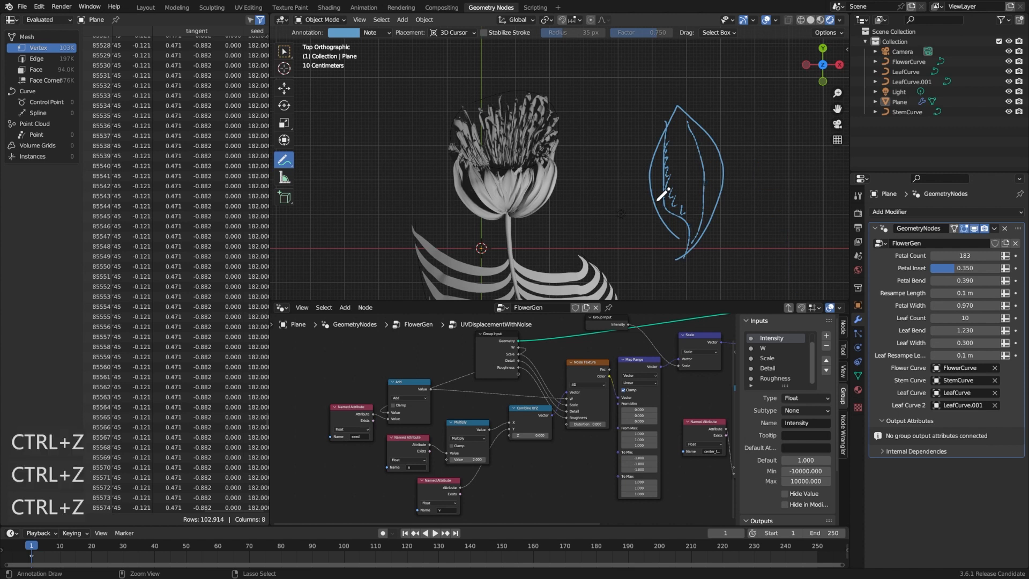
key("ctrl+z")
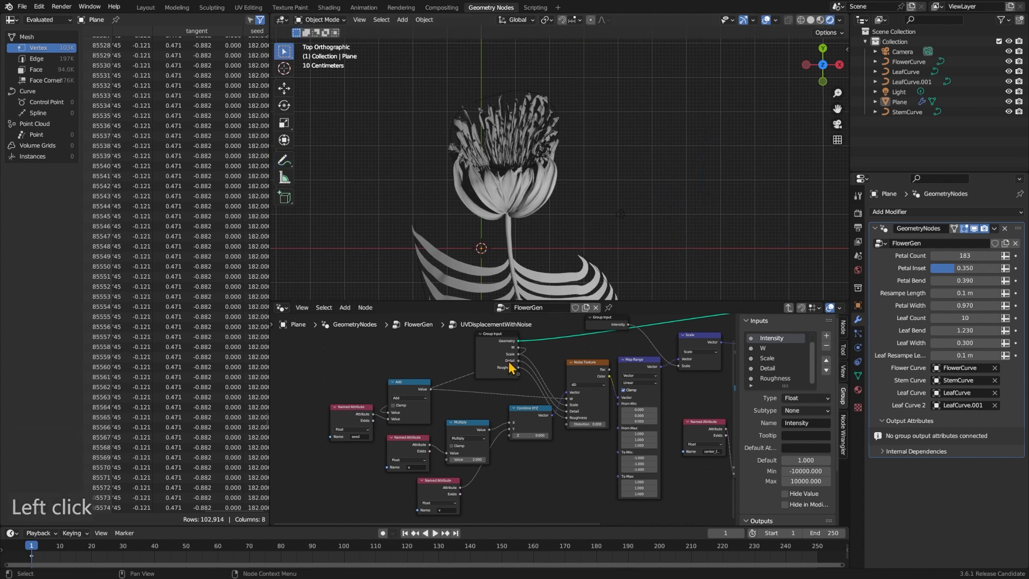
Leave the displacement group and preview the leaves' ExtrudePetal output, examining its u, v and seed values in the spreadsheet.
left_click(510, 367)
key("Tab")
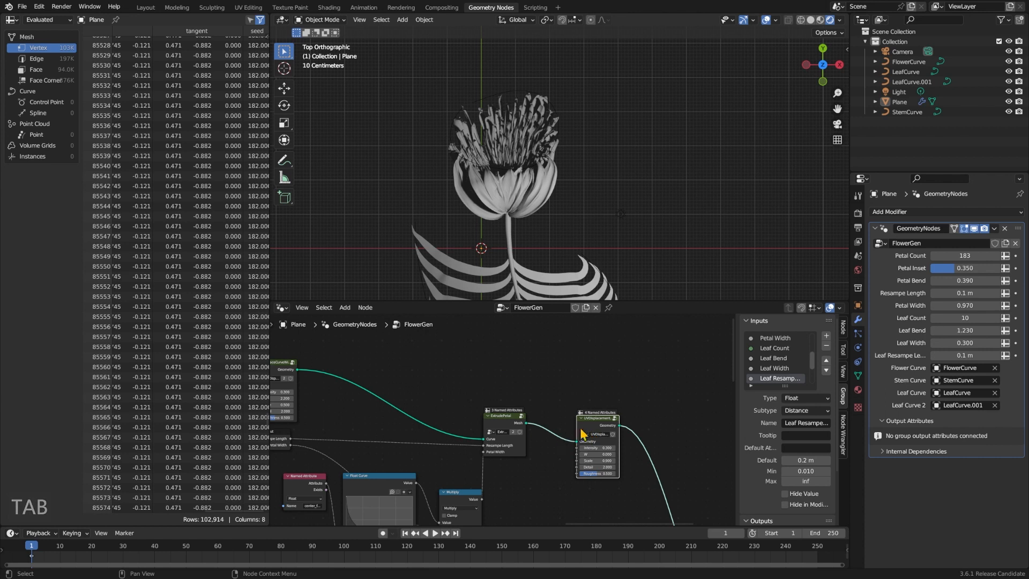
middle_click_drag(587, 425, 671, 354)
scroll(587, 426, "down", 2)
left_click(380, 375)
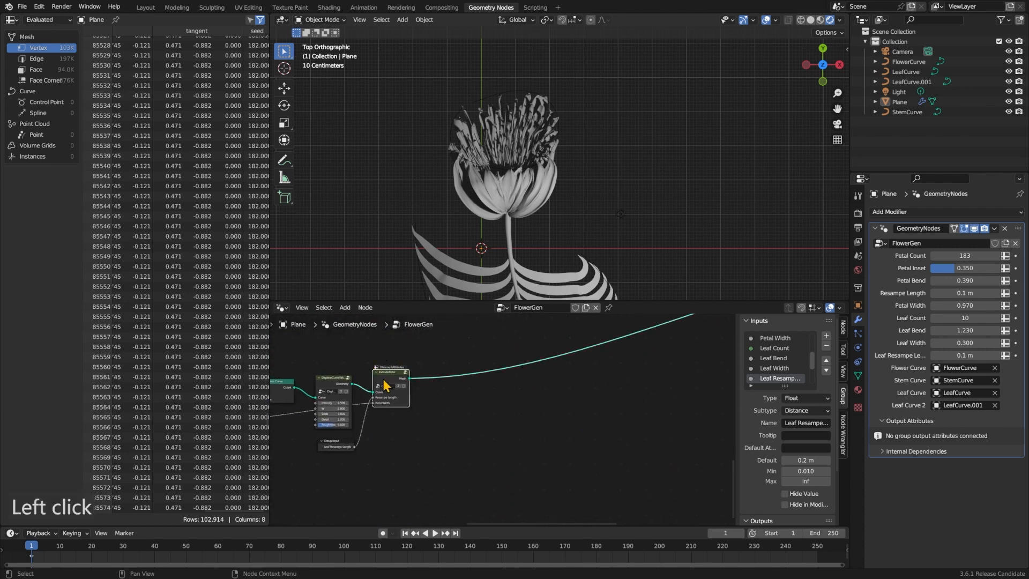
left_click(384, 380, "ctrl+shift")
middle_click_drag(419, 389, 470, 435)
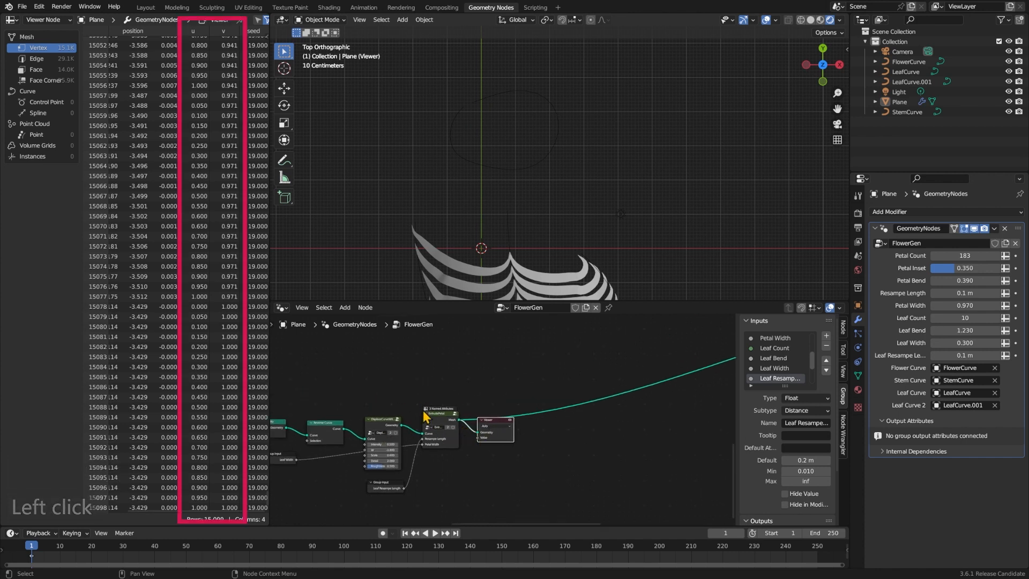
scroll(204, 113, "up", 15)
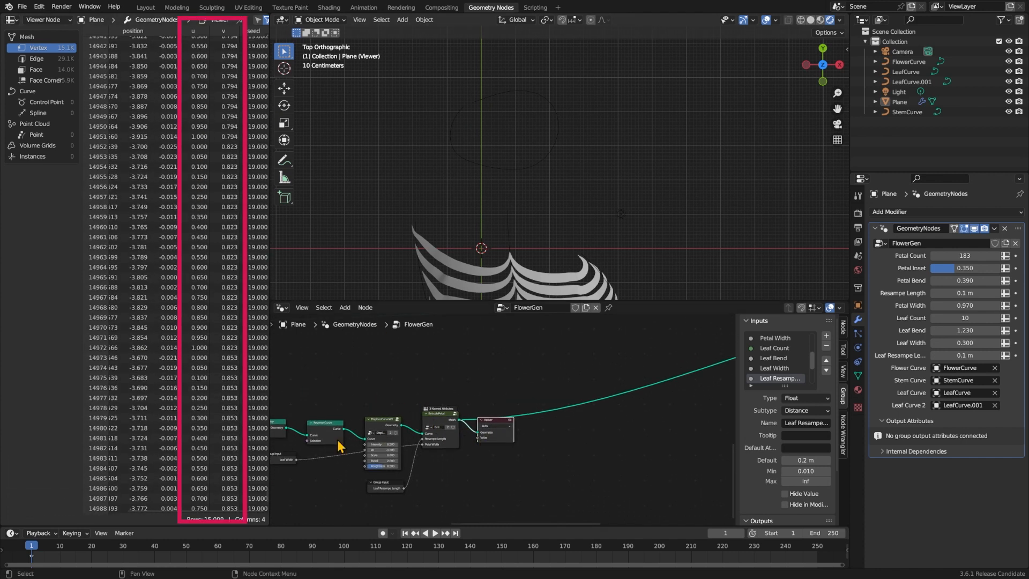
middle_click_drag(271, 432, 337, 445)
middle_click_drag(405, 410, 454, 410)
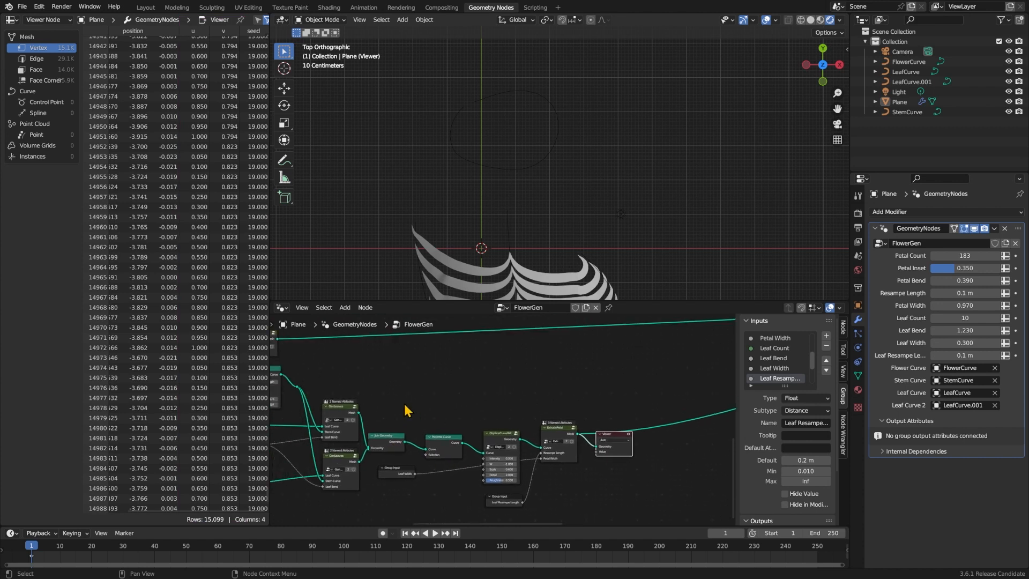
Delete the Viewer node attached to the leaves' ExtrudePetal node.
left_click(564, 436)
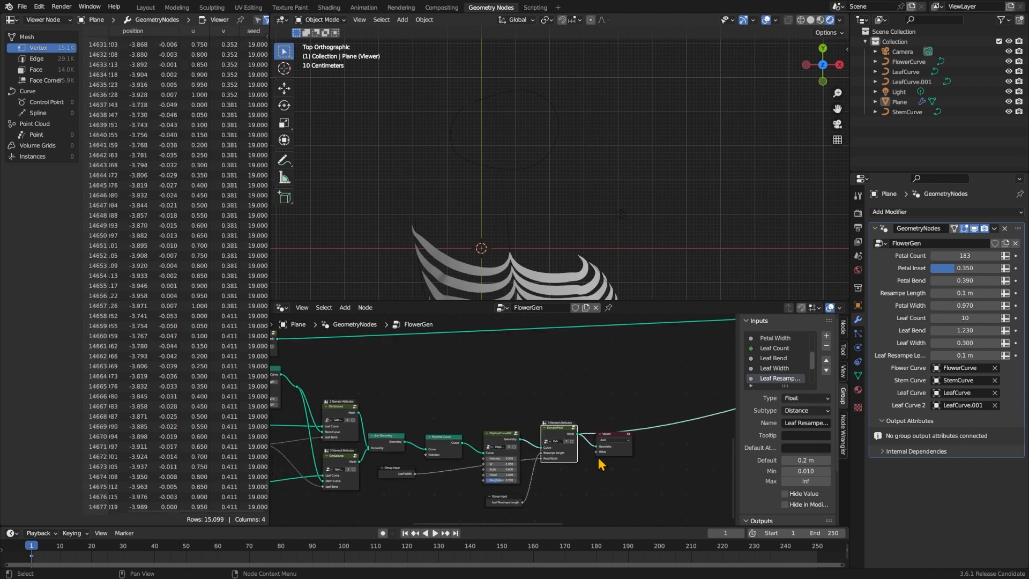
middle_click_drag(600, 399, 525, 411)
left_click(532, 448)
key("x")
Insert a UVDisplacementWithNoise group on the Mesh output link of the leaves' ExtrudePetal node.
key("shift+a")
key("BackSpace")
type("uv")
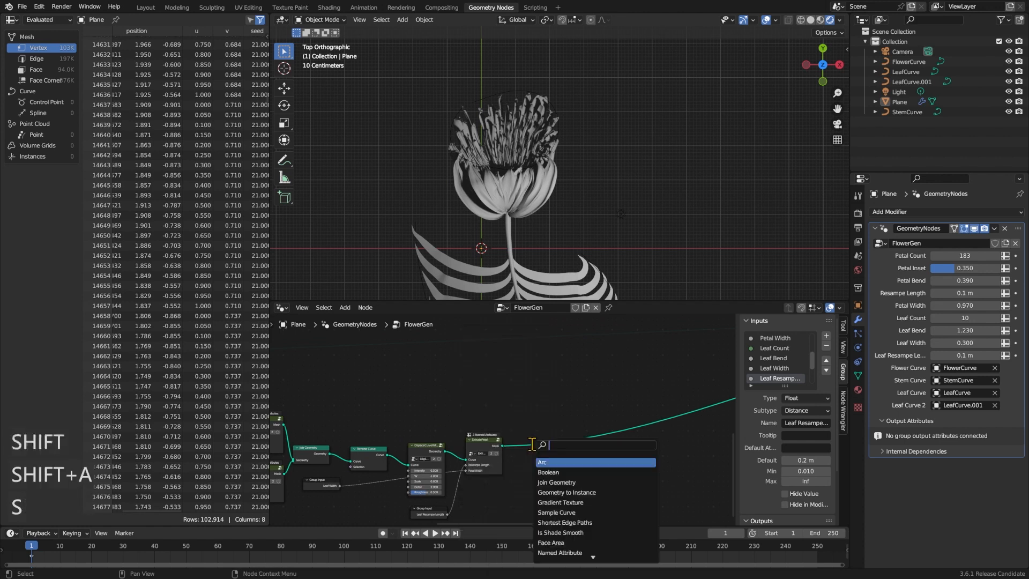
key("Down")
key("Down")
key("Down")
key("Down")
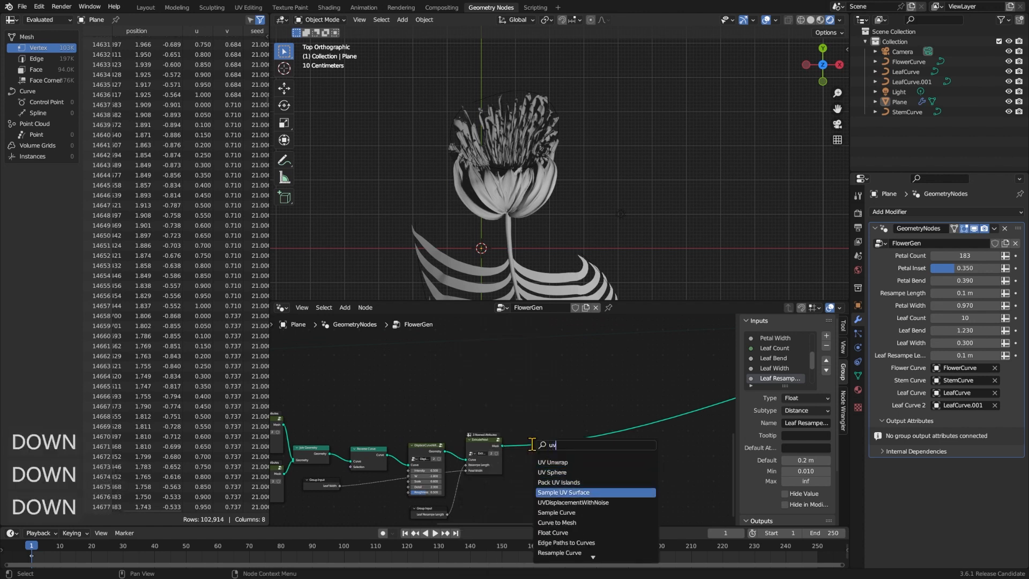
key("Return")
left_click(523, 435)
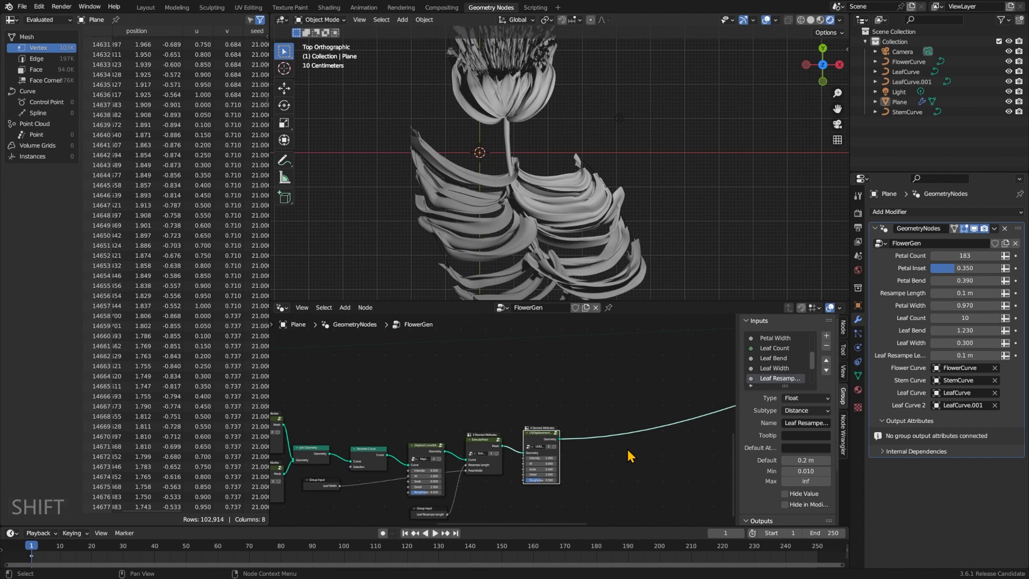
Try intensity 0.2 on the leaves' UVDisplacementWithNoise node, and raise it to 1.4.
left_click(547, 459)
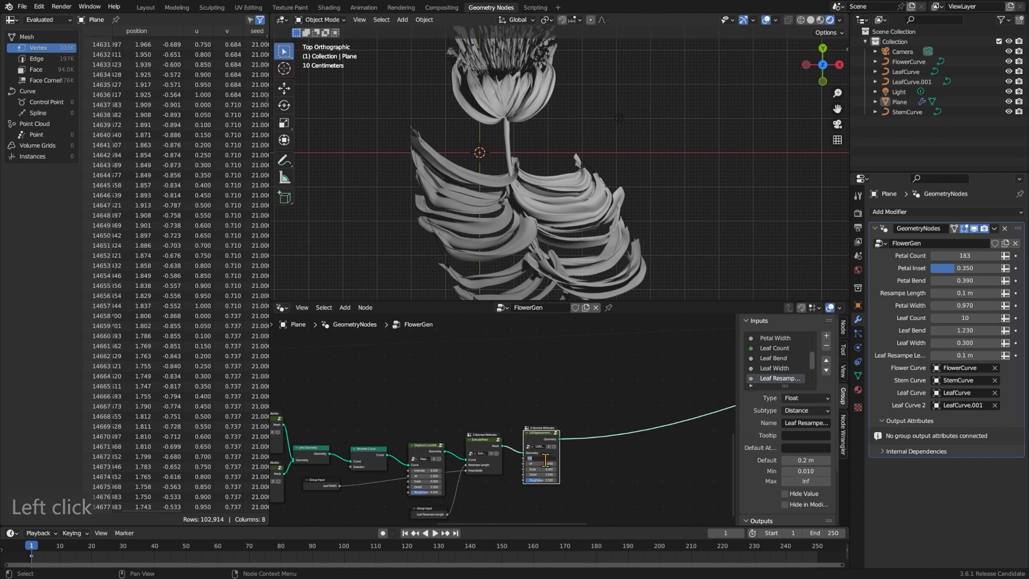
type("0.2")
key("Return")
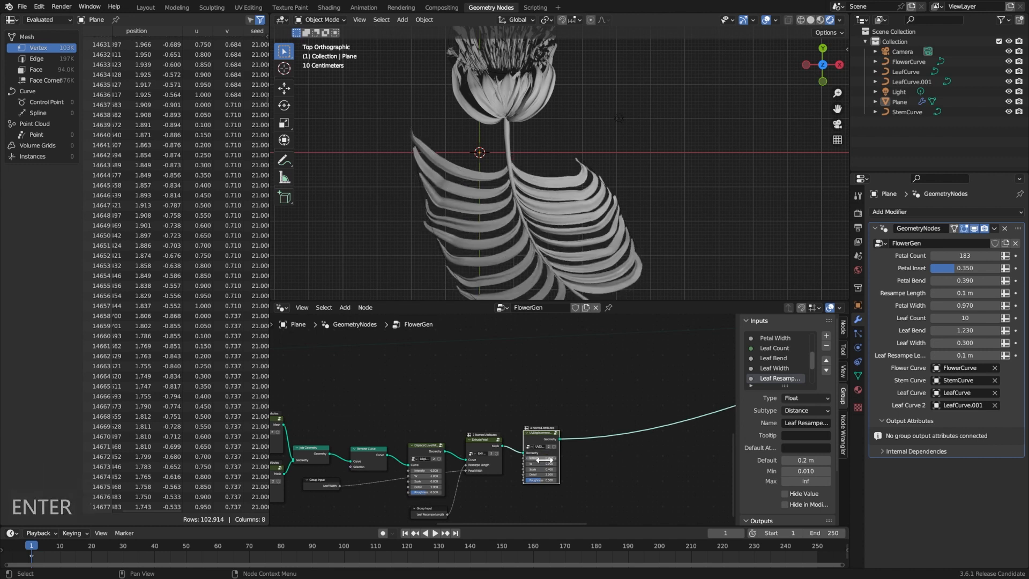
left_click(579, 476)
scroll(580, 479, "up", 5)
left_click_drag(515, 421, 605, 420)
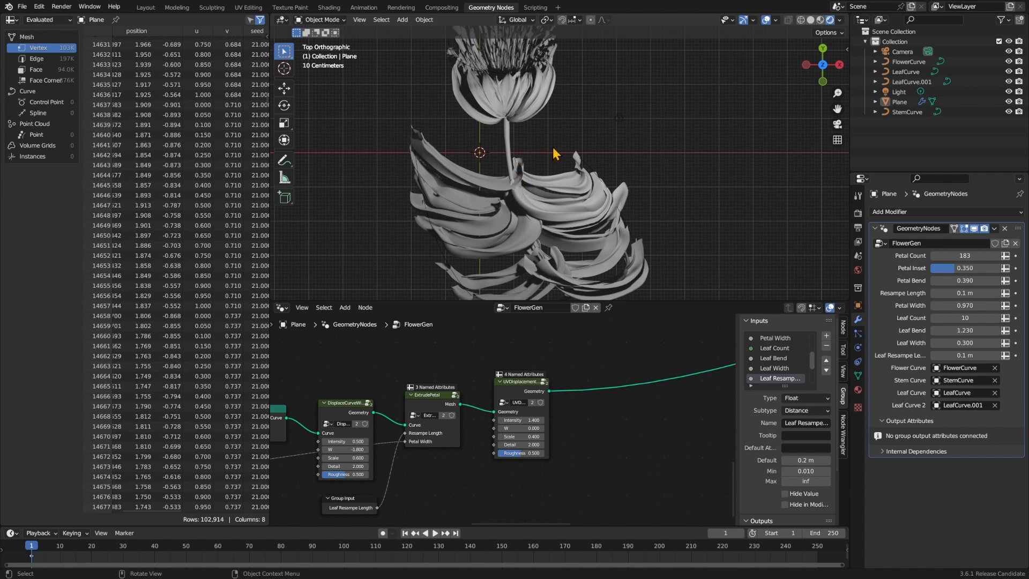
Open the leaves' UVDisplacementWithNoise group and delete the center_factor Named Attribute node feeding the Float Curve.
left_click(517, 389)
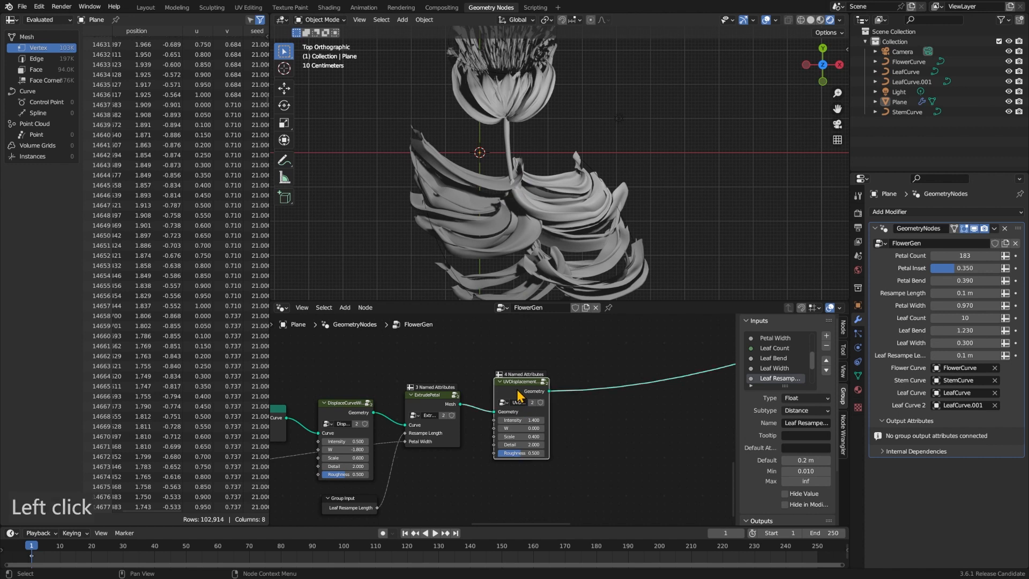
key("Tab")
left_click(455, 459)
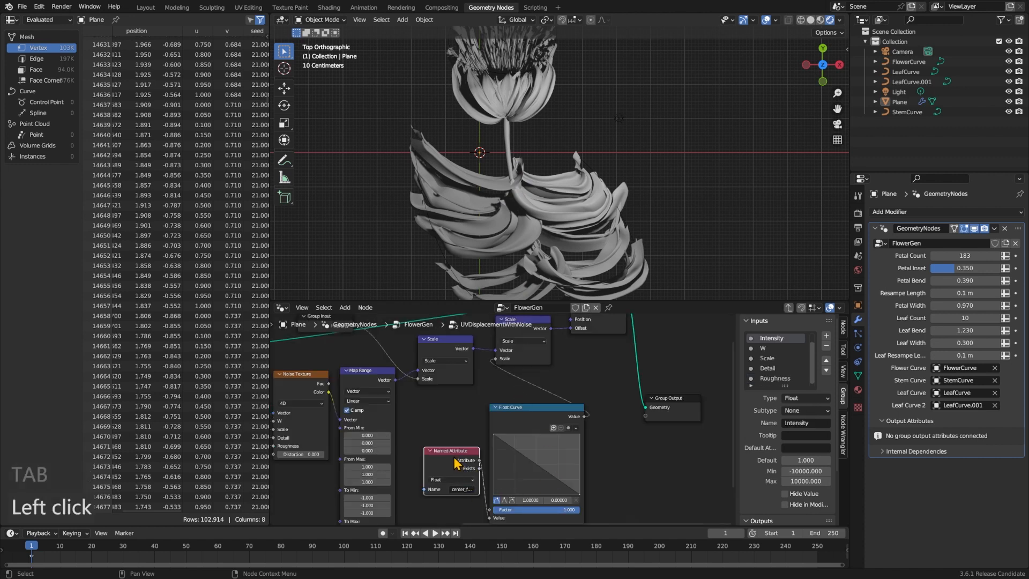
left_click(460, 489)
key("Escape")
middle_click_drag(447, 507, 505, 484)
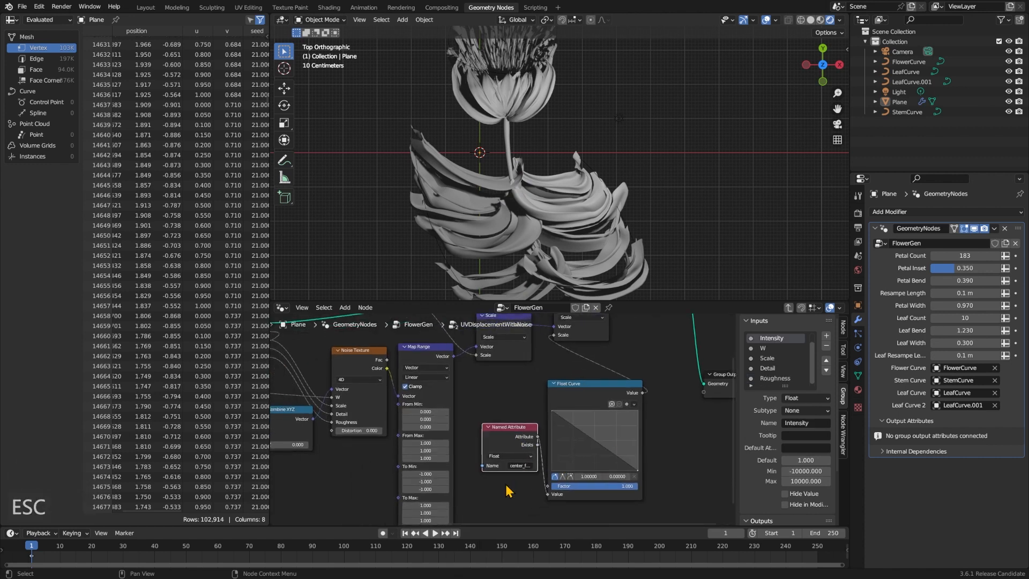
left_click(502, 436)
key("x")
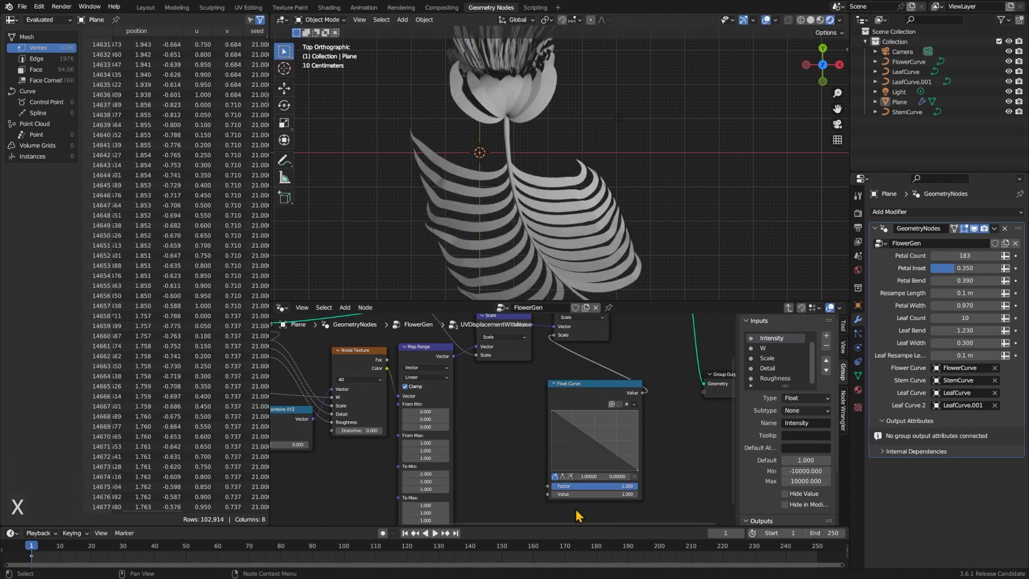
Feed the Float Curve's Value from a new Named Attribute node named v, place it beside the curve, and return to the FlowerGen tree.
left_click_drag(548, 494, 518, 483)
type("named")
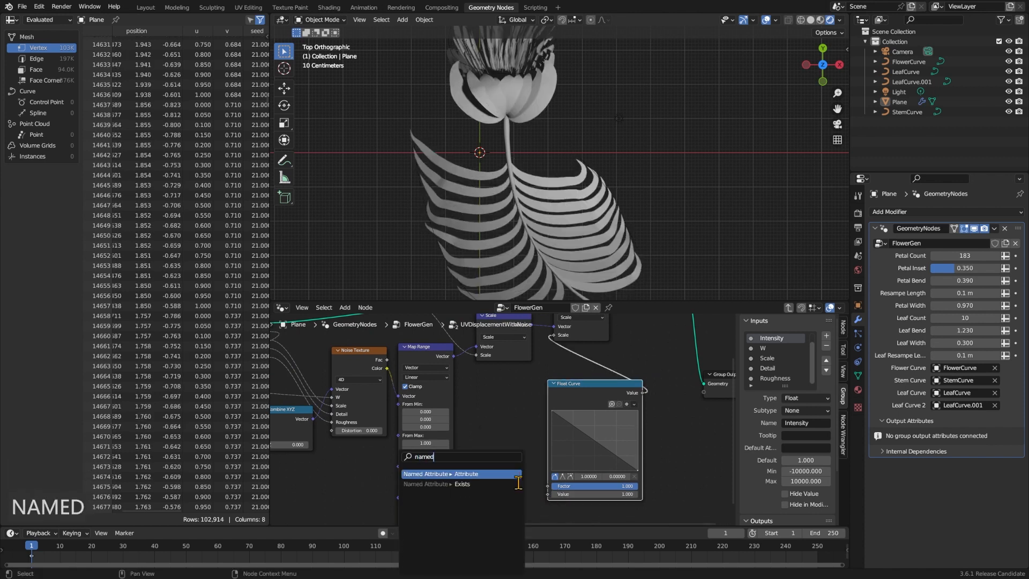
key("Return")
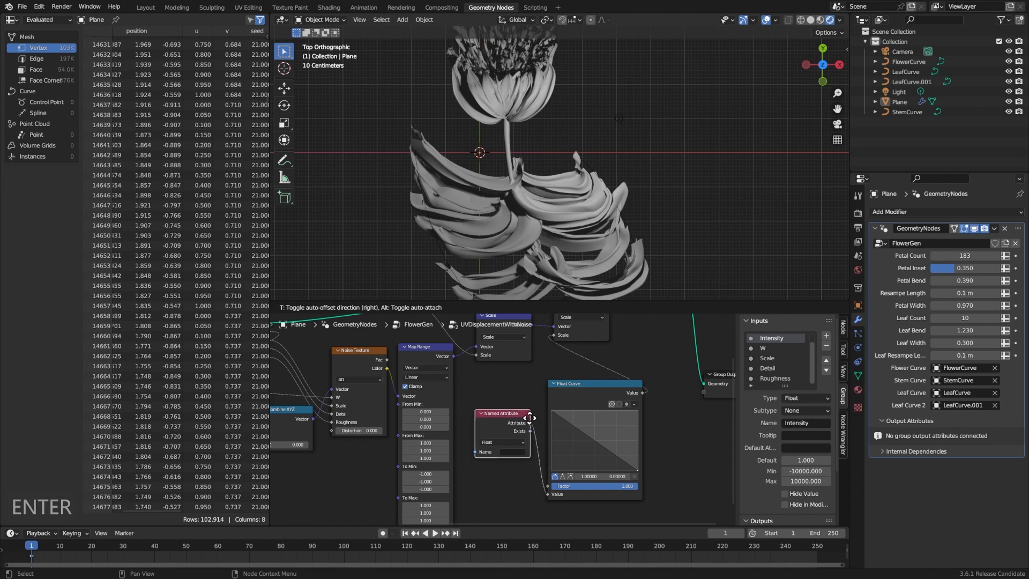
left_click(530, 433)
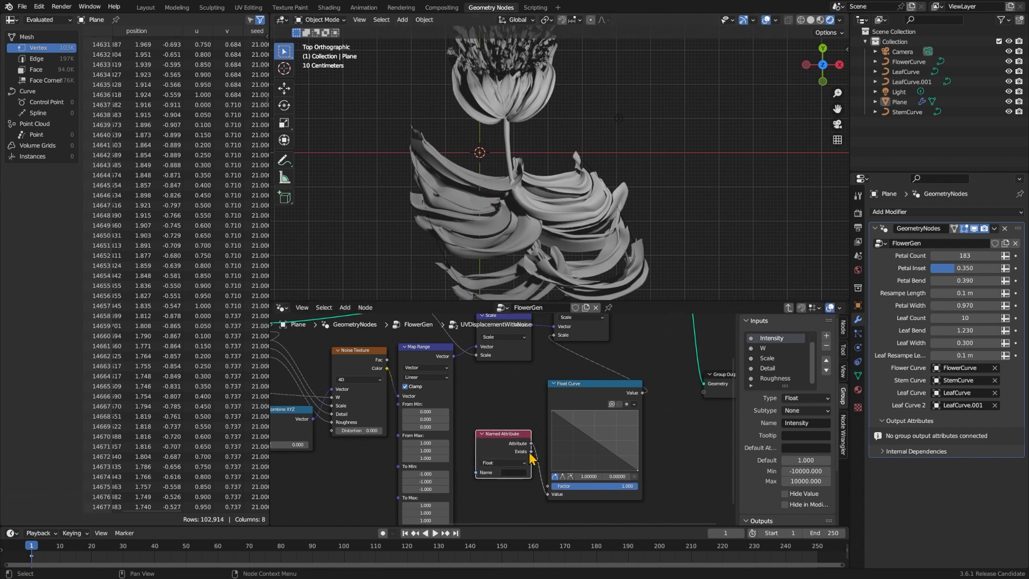
left_click(509, 472)
type("v")
key("Return")
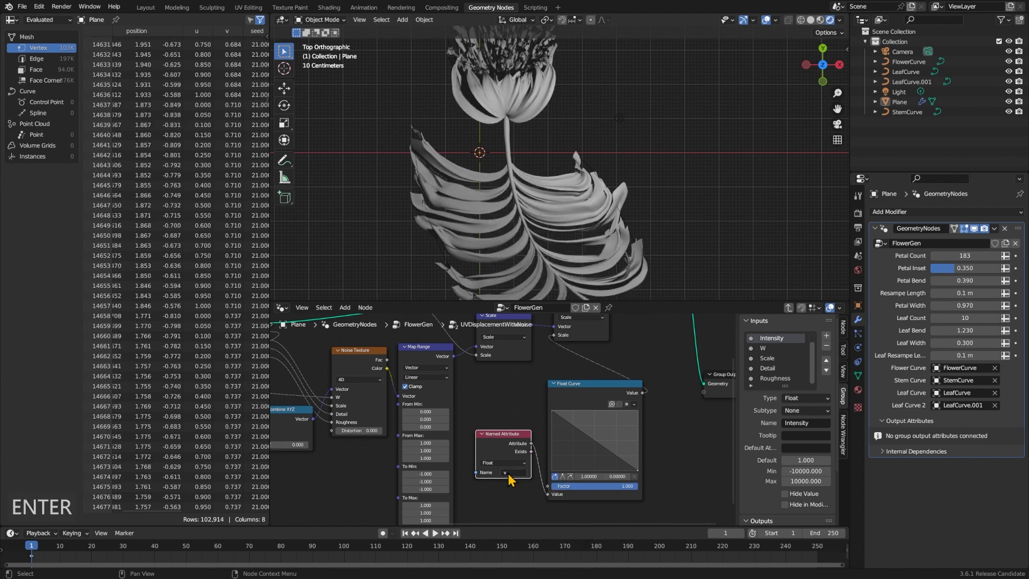
left_click(500, 453)
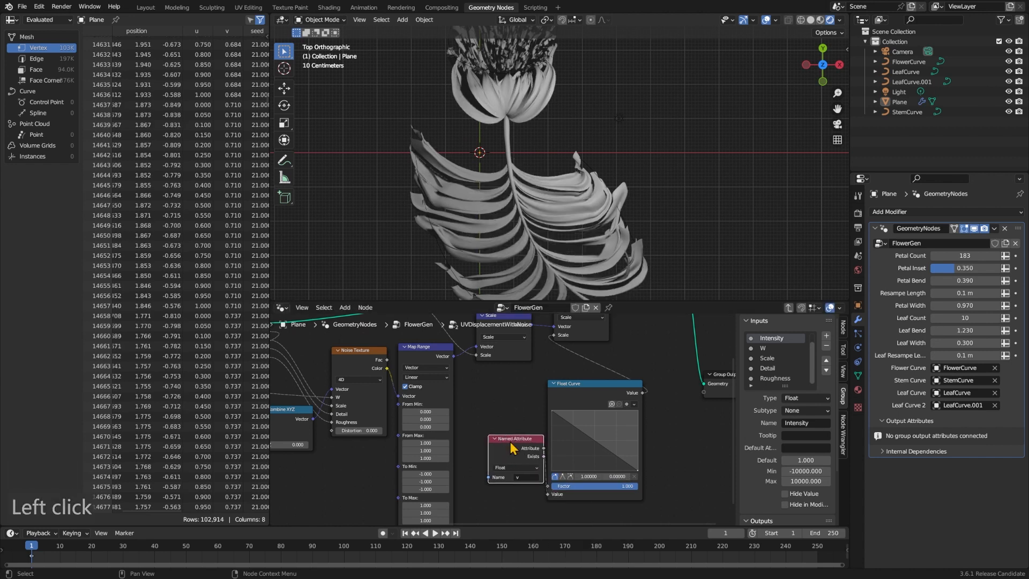
key("Tab")
left_click(679, 451)
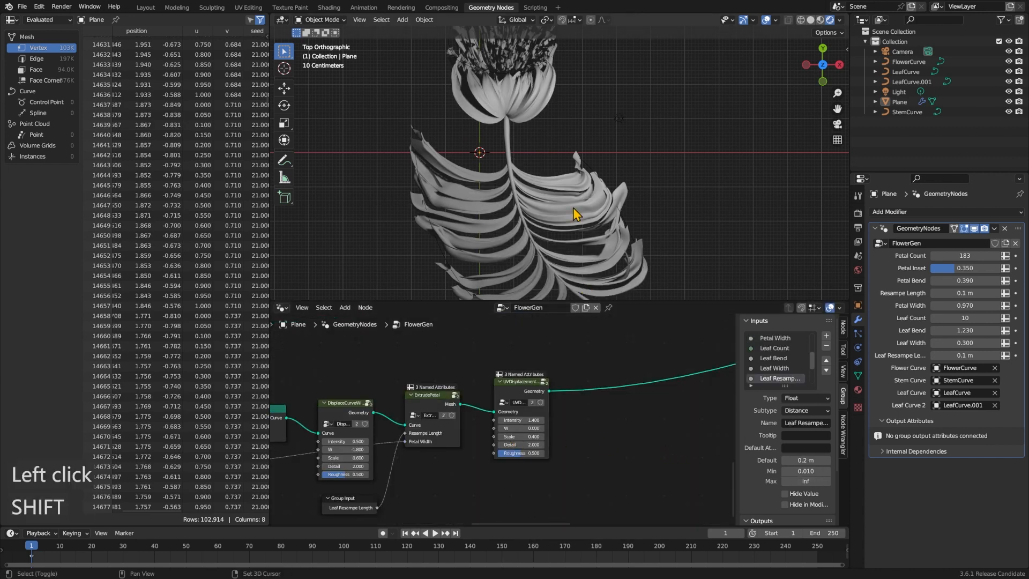
Try intensity 0.2 on the leaves' UVDisplacementWithNoise node, settle on 0.4, and save the file.
scroll(580, 207, "up", 3, "shift")
left_click(527, 432)
double_click(525, 419)
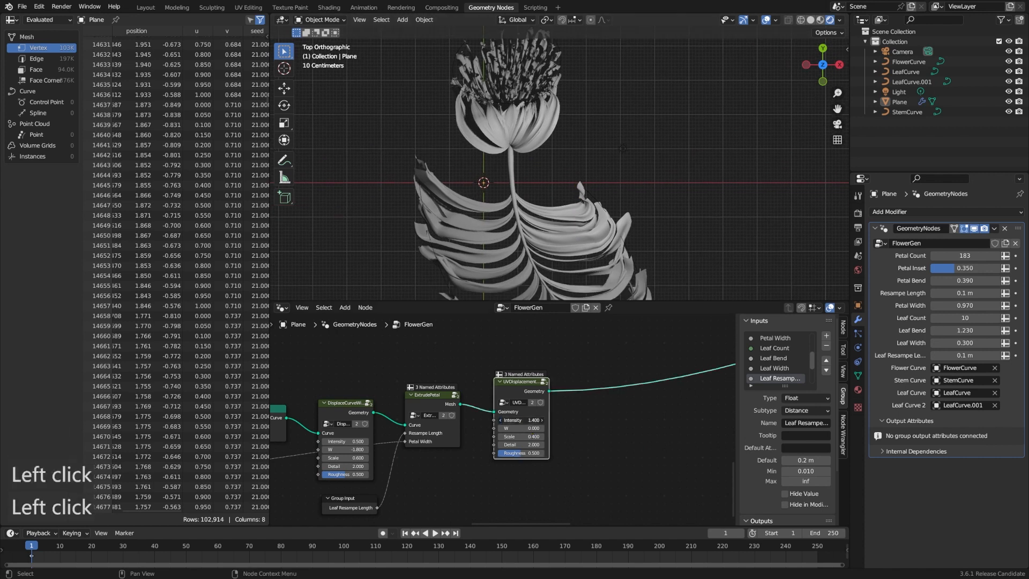
type("0.2")
key("Return")
left_click(522, 420)
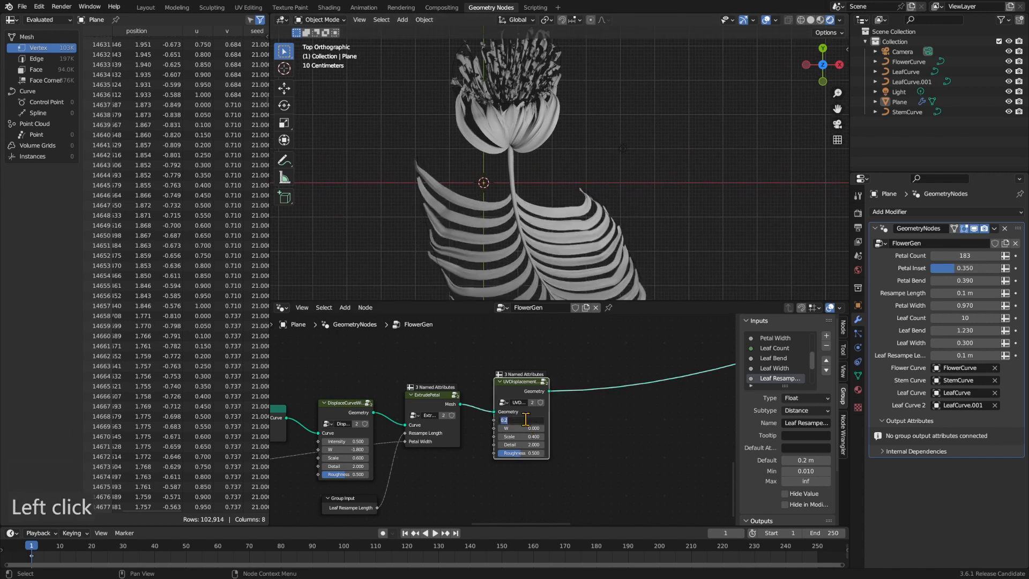
type("0.4")
key("Return")
left_click(562, 415)
key("ctrl+s")
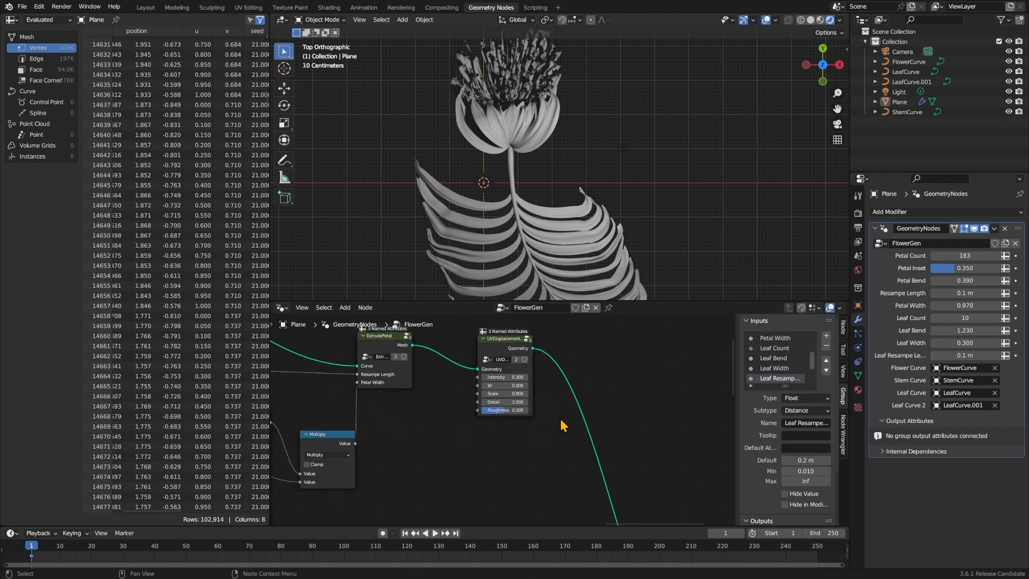
Inspect the named attributes, noise mapping and Float Curve inside the petals' UVDisplacementWithNoise group, and return to the FlowerGen tree.
left_click(497, 340)
key("Tab")
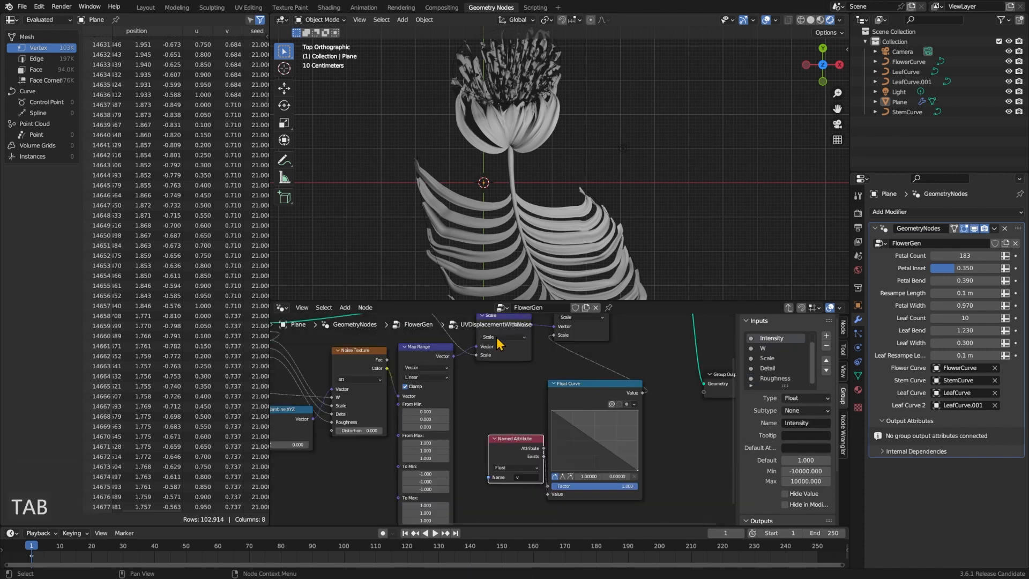
left_click_drag(452, 437, 448, 436)
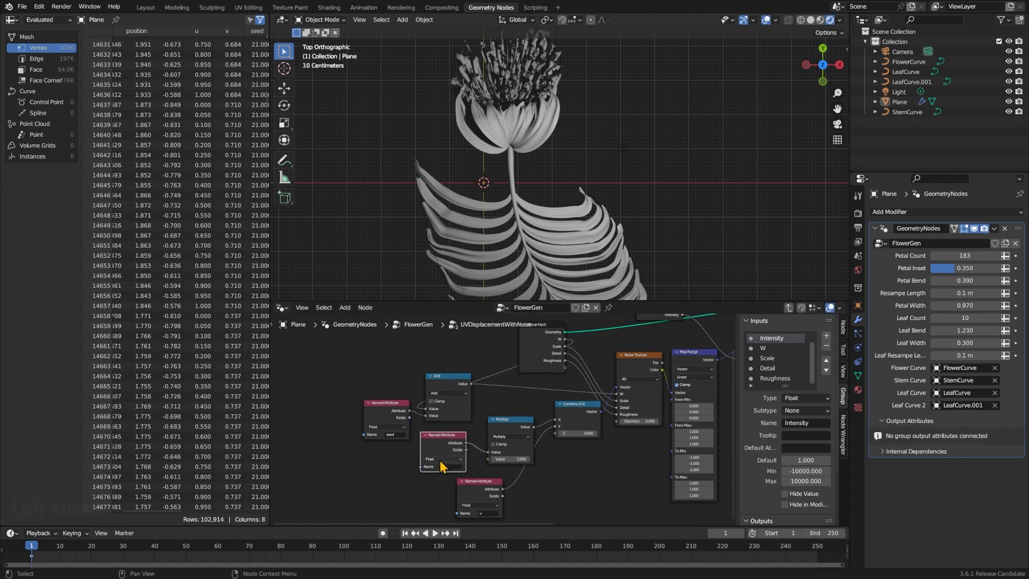
scroll(493, 464, "right", 10, "ctrl")
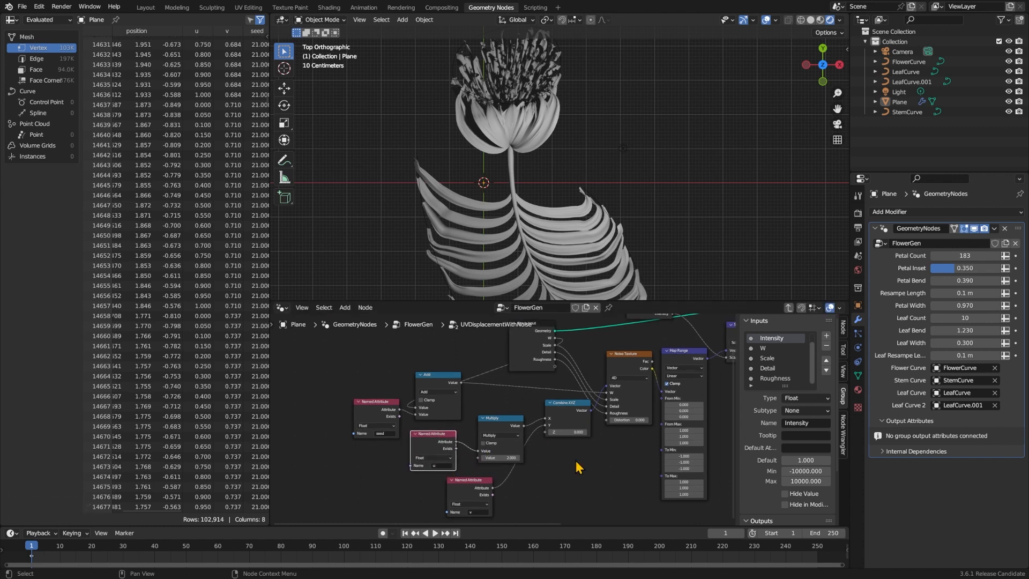
left_click_drag(456, 420, 470, 423)
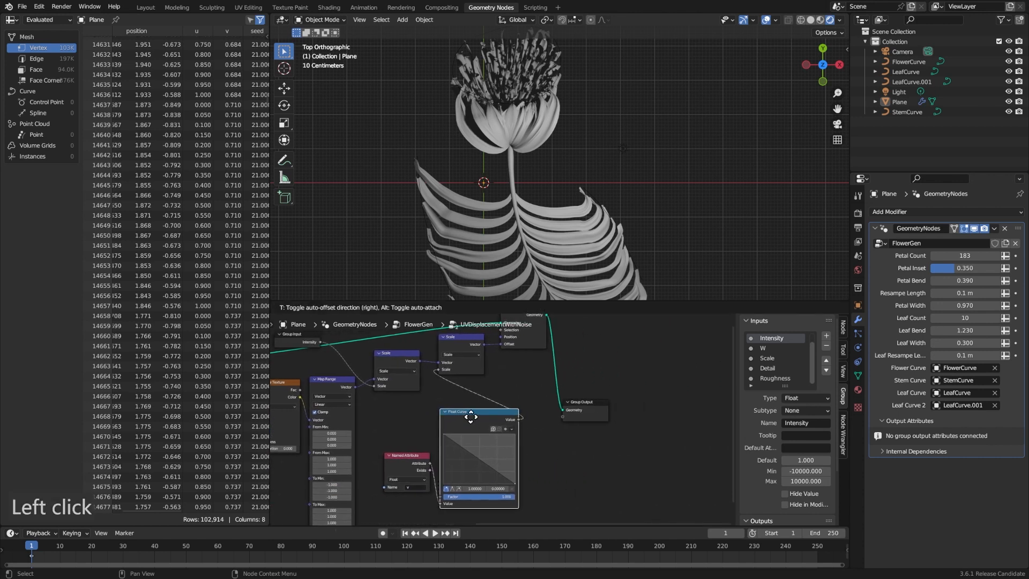
left_click(431, 401)
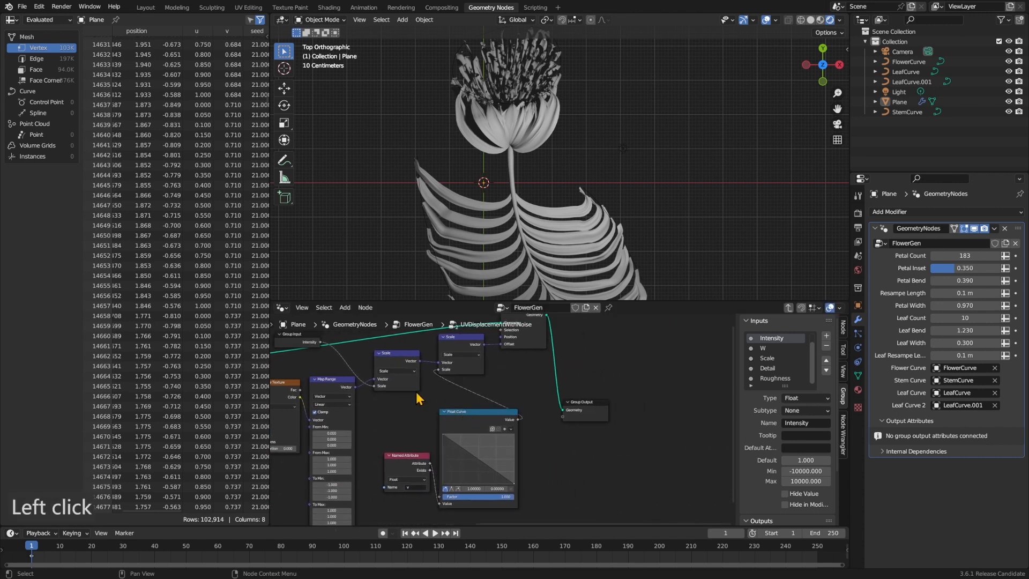
key("Tab")
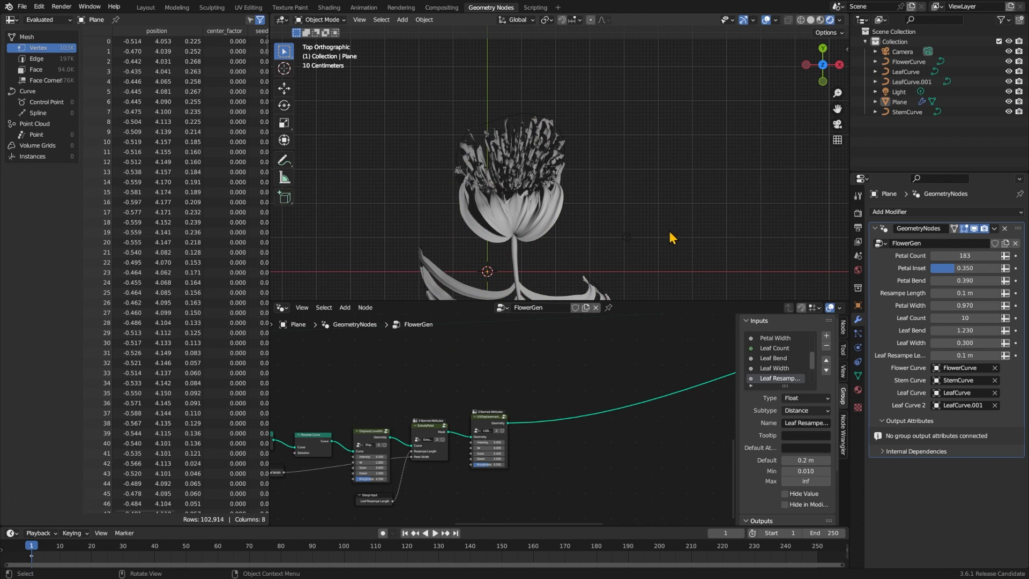
Switch the render engine to Cycles and save the file.
left_click(857, 213)
left_click(955, 215)
left_click(954, 244)
left_click(711, 230)
key("ctrl+s")
middle_click_drag(711, 229, 723, 176, "shift")
scroll(637, 182, "up", 1)
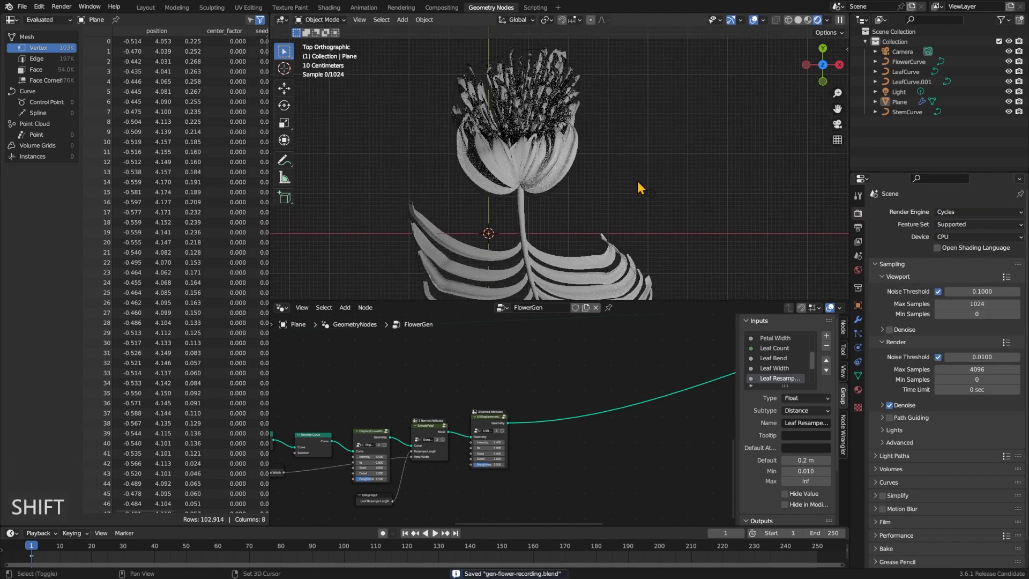
middle_click_drag(637, 183, 638, 213, "shift")
Rename the Plane object's material as FlowerMat.
left_click(858, 389)
left_click(917, 255)
left_click(917, 254)
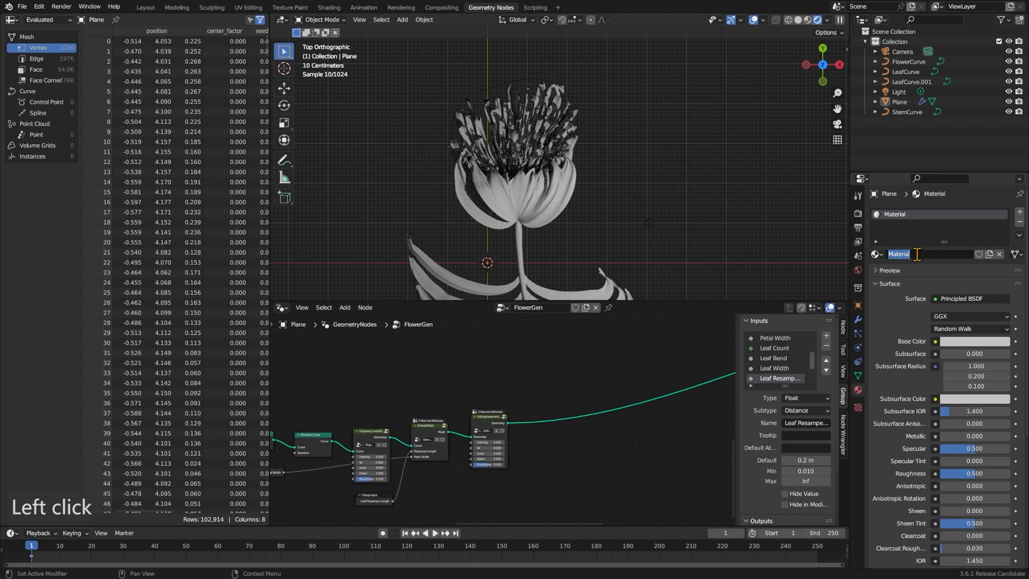
type("FlowerMat")
key("Return")
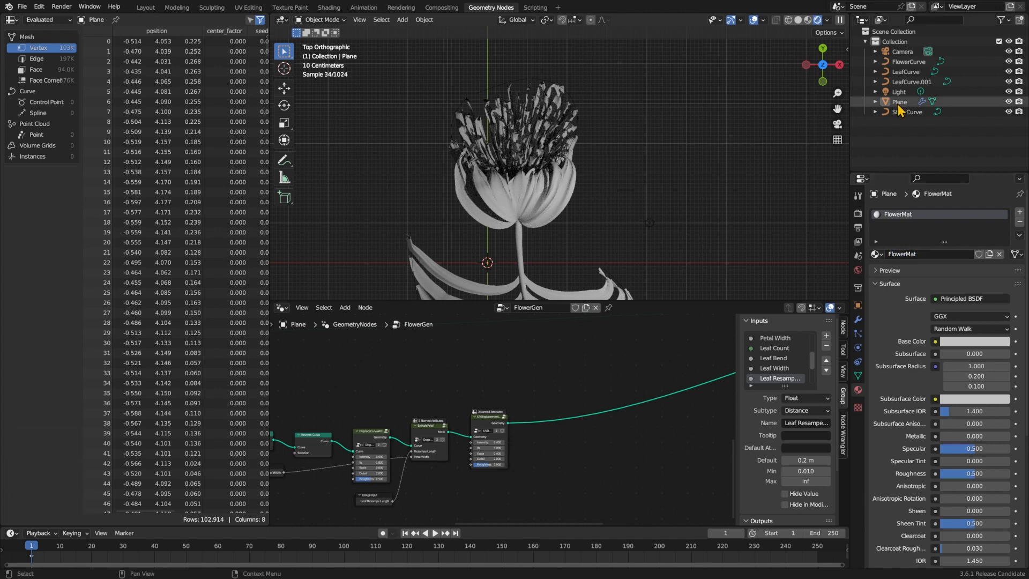
Insert a Set Material node on the Geometry output link of the petals' UVDisplacementWithNoise node.
left_click(657, 427)
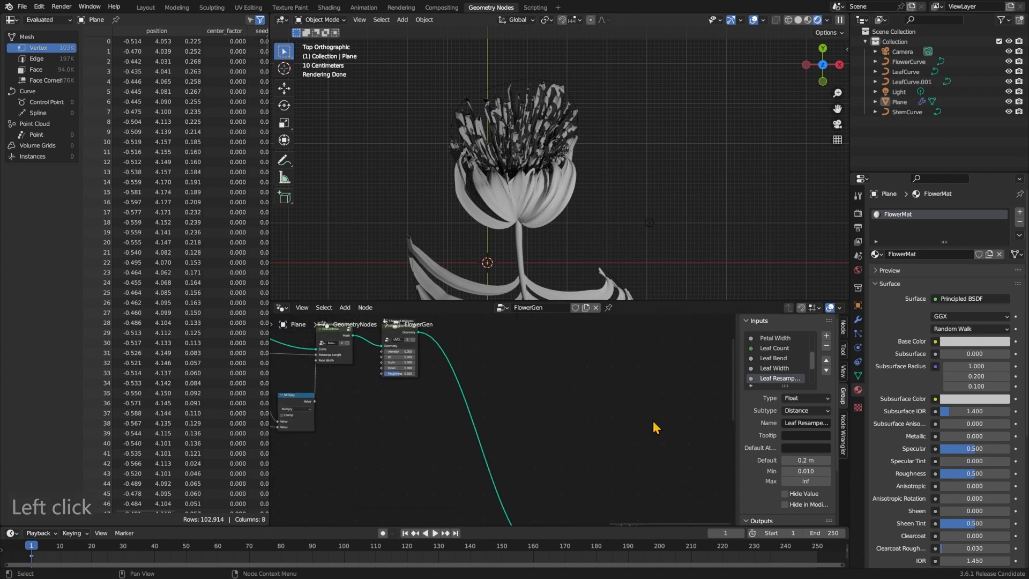
scroll(652, 417, "down", 1)
middle_click_drag(562, 441, 606, 399)
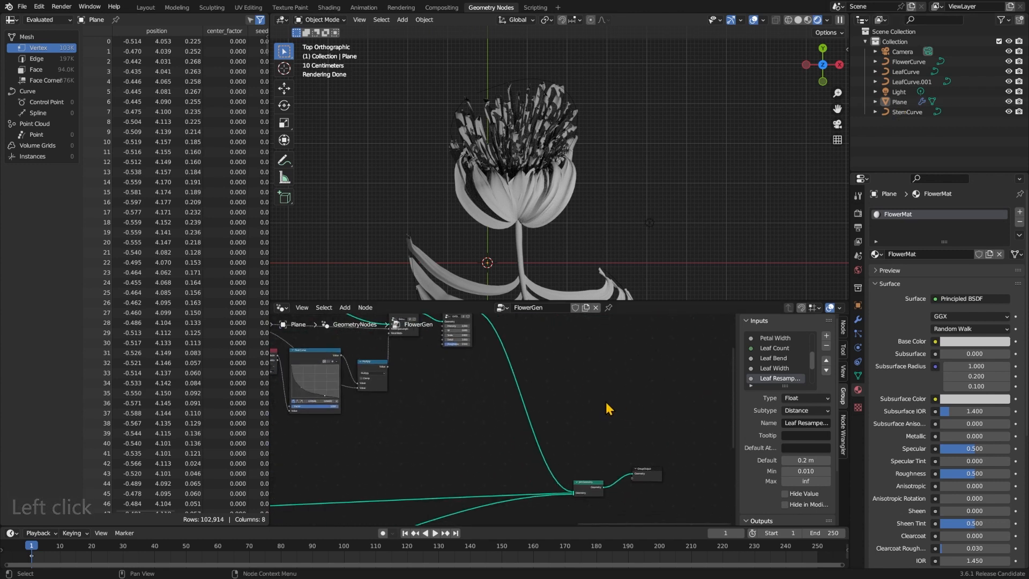
middle_click_drag(579, 328, 596, 400)
scroll(470, 419, "up", 1)
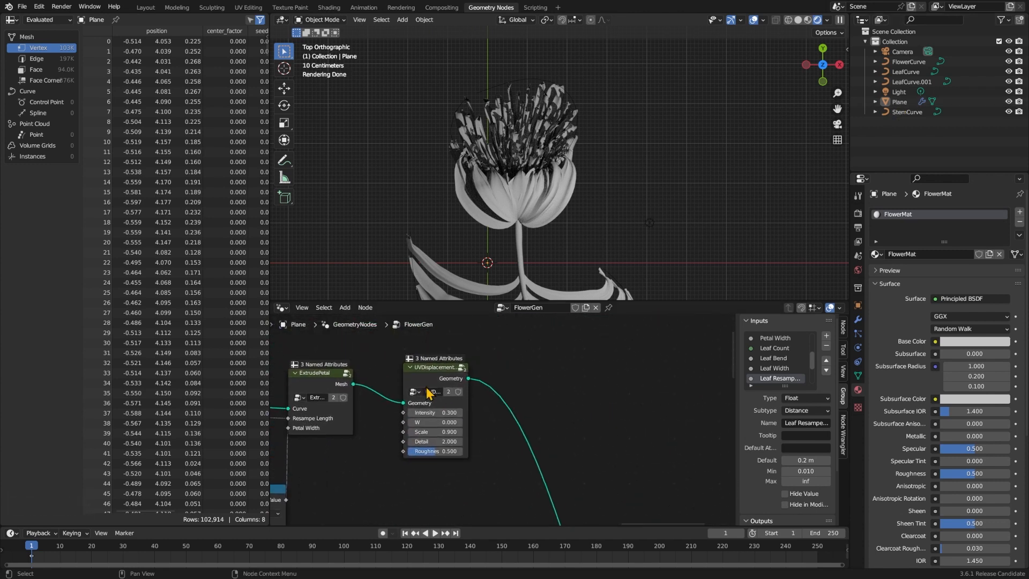
left_click(538, 410)
key("shift+a")
key("s")
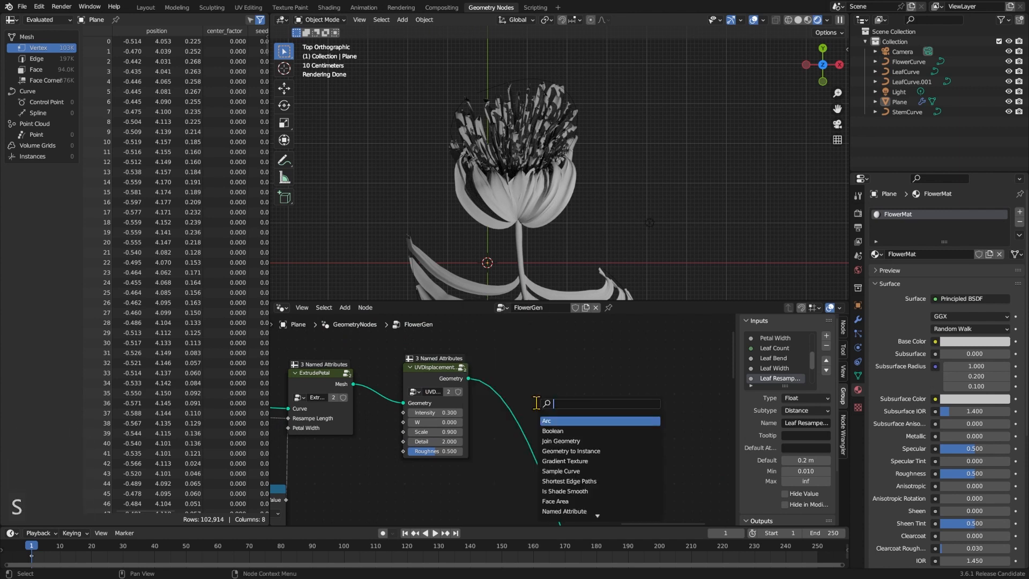
type("set ma")
key("Return")
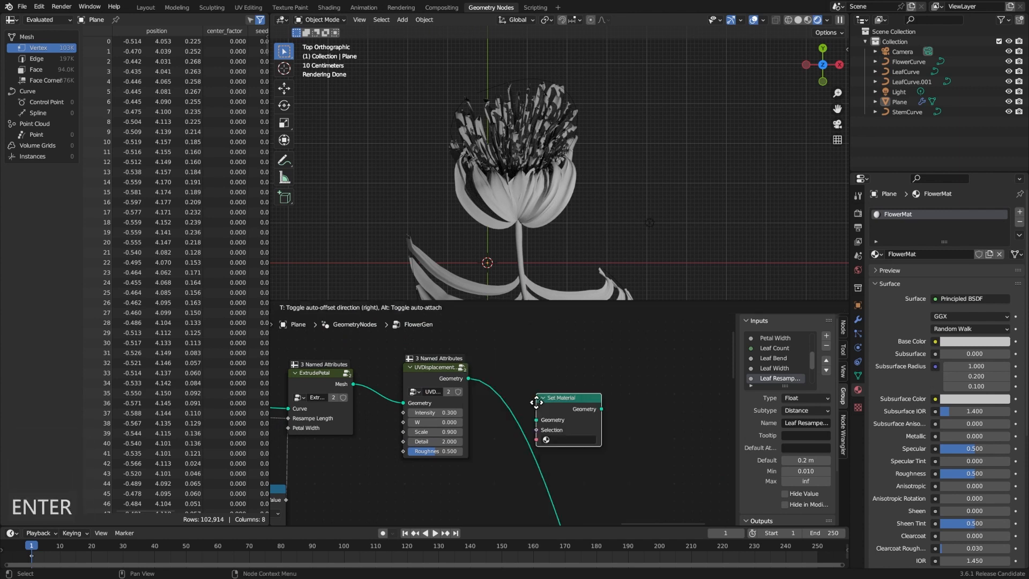
left_click(504, 408)
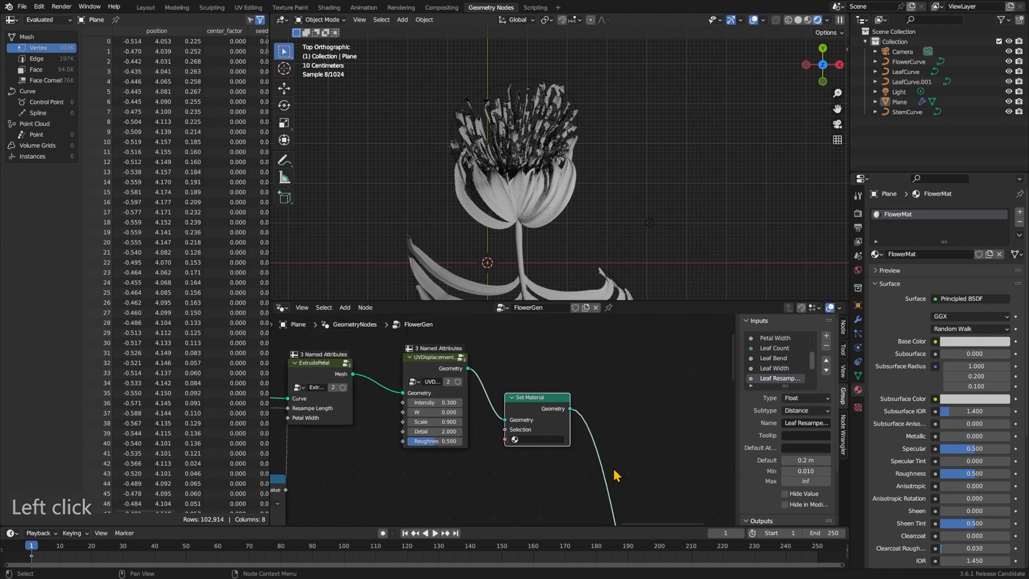
Assign FlowerMat in the petals' Set Material node and save the file.
left_click(513, 450)
left_click(530, 464)
left_click(603, 436)
key("ctrl+s")
Switch to the Shading workspace to edit the FlowerMat shader nodes.
left_click(329, 7)
scroll(585, 182, "up", 2)
middle_click_drag(586, 182, 572, 211, "shift")
middle_click_drag(569, 438, 582, 421, "shift")
scroll(569, 438, "down", 1)
Add an Attribute node that reads u to the FlowerMat shader and place it well before the Principled BSDF.
left_click(381, 450)
key("shift+a")
type("s")
type("a")
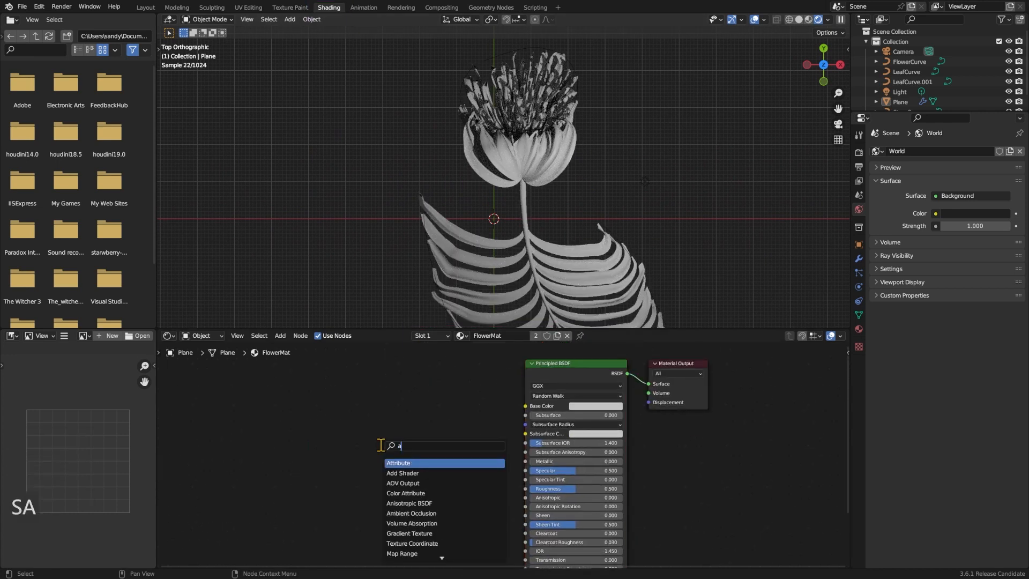
key("Return")
left_click(339, 467)
type("u")
key("Return")
left_click(329, 418)
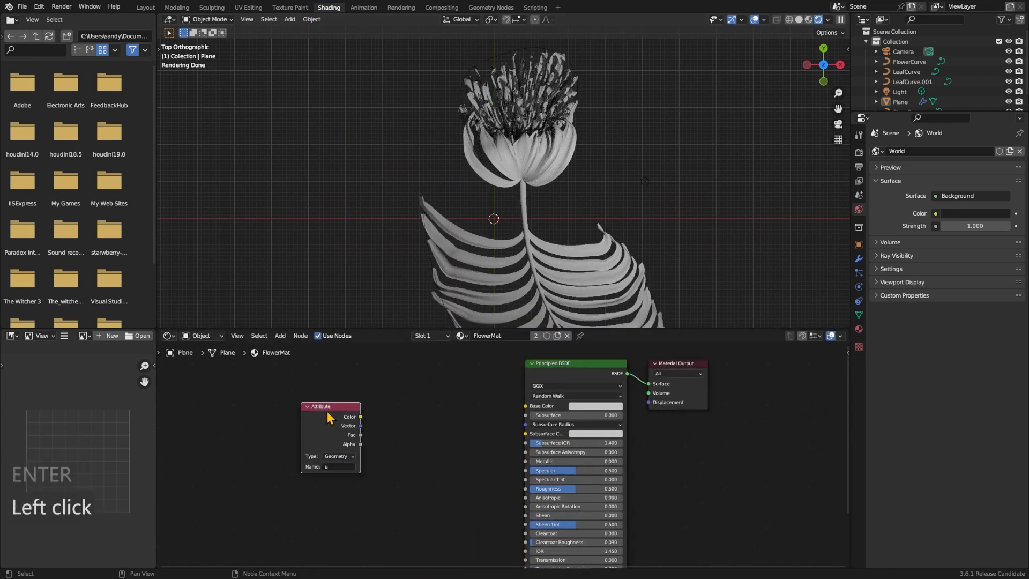
left_click_drag(327, 412, 284, 395)
Duplicate the u Attribute node, place the copy below it, and set the copy's attribute name to v.
key("shift+d")
left_click(281, 471)
left_click(287, 524)
type("v")
key("Return")
middle_click_drag(342, 428, 380, 428)
left_click(468, 491)
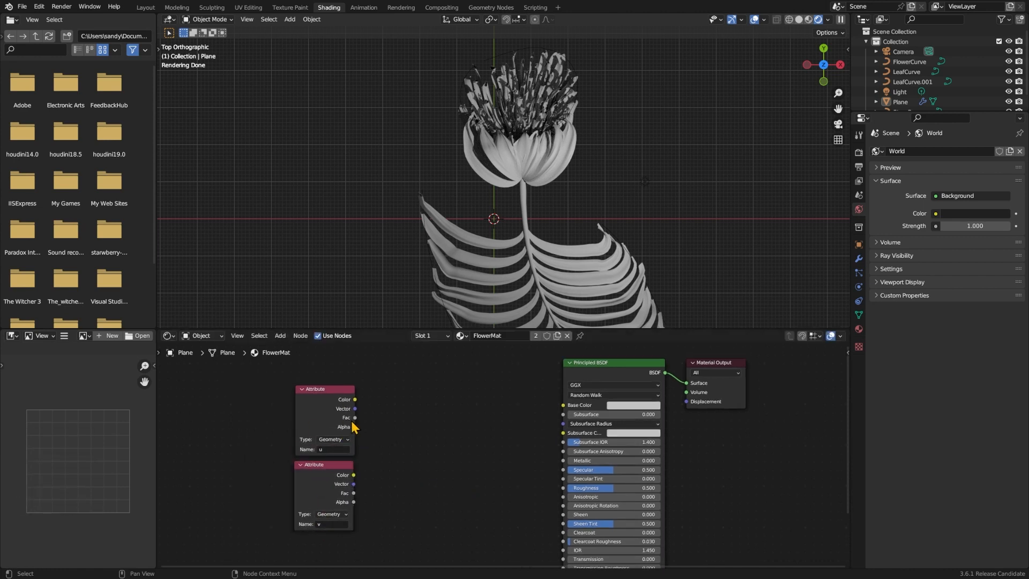
Add a Color Ramp driven by the u attribute's Fac output and connect its Color to the Principled BSDF's Base Color.
left_click_drag(355, 418, 383, 432)
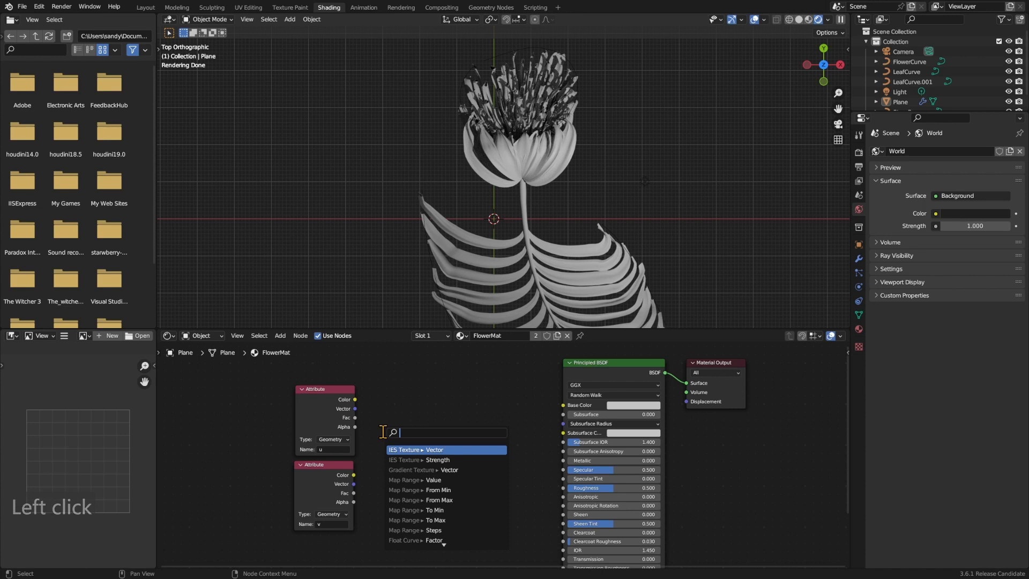
type("clo")
key("BackSpace")
key("BackSpace")
type("olor ramp")
left_click(423, 449)
left_click_drag(478, 397, 567, 405)
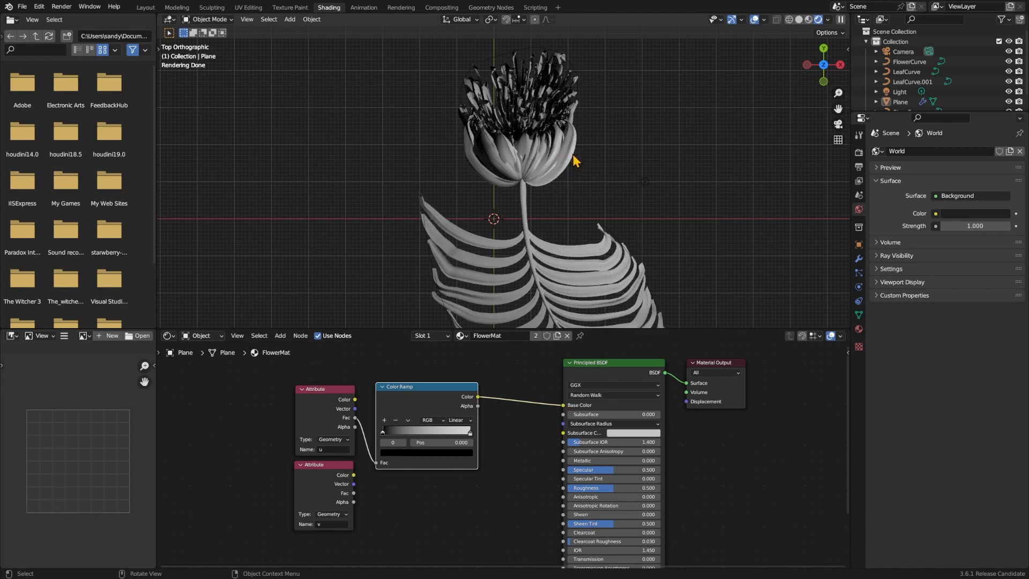
Set the Color Ramp's first stop to bright red and drive the ramp with the v attribute's Fac output.
left_click(382, 435)
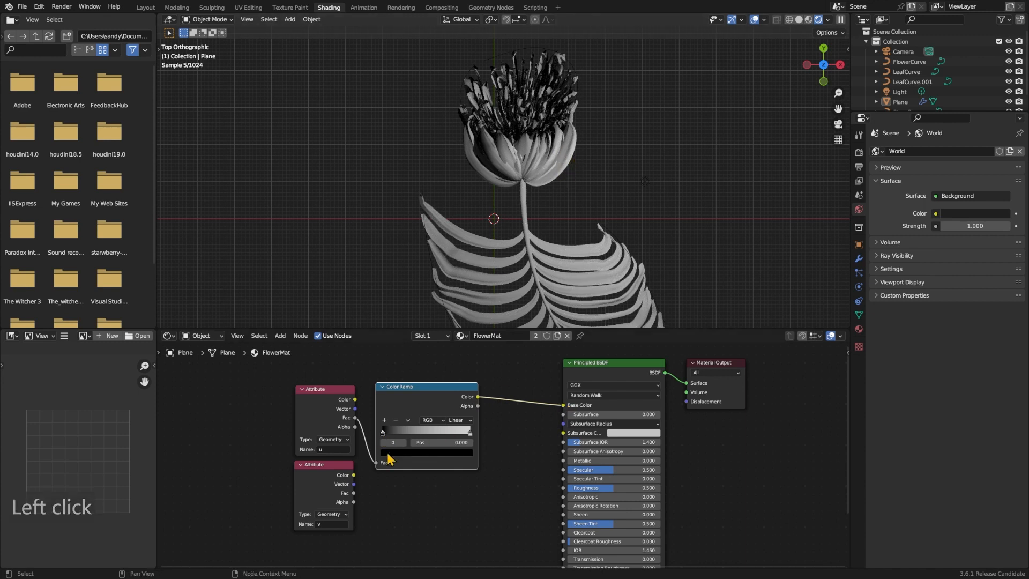
left_click(382, 435)
left_click(382, 434)
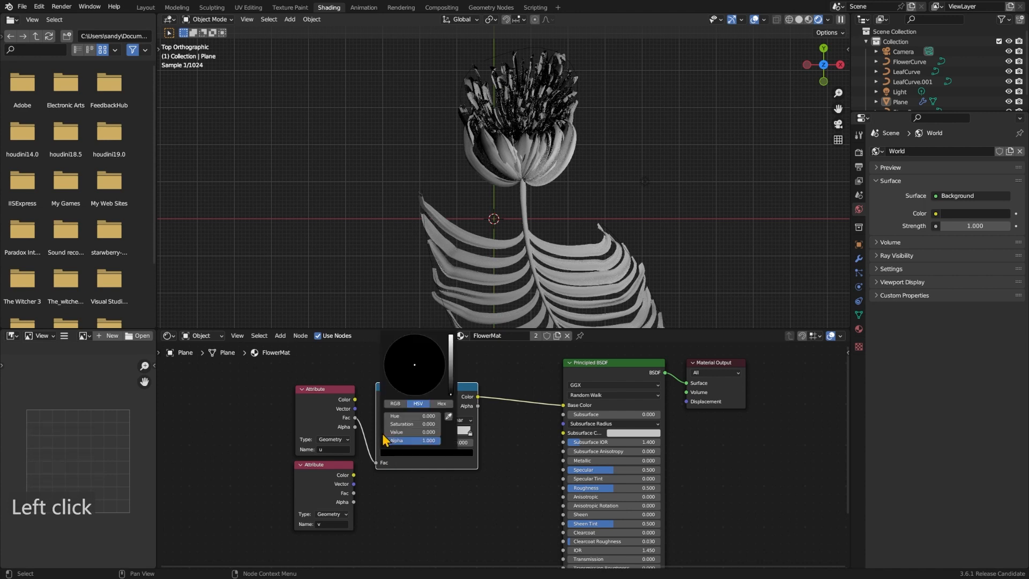
left_click(417, 392)
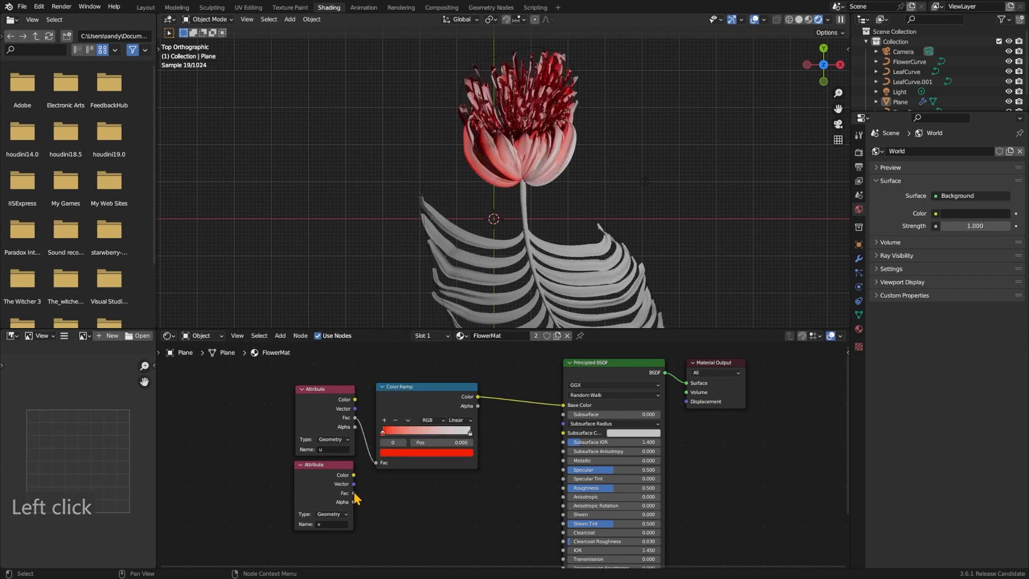
left_click_drag(353, 493, 375, 462)
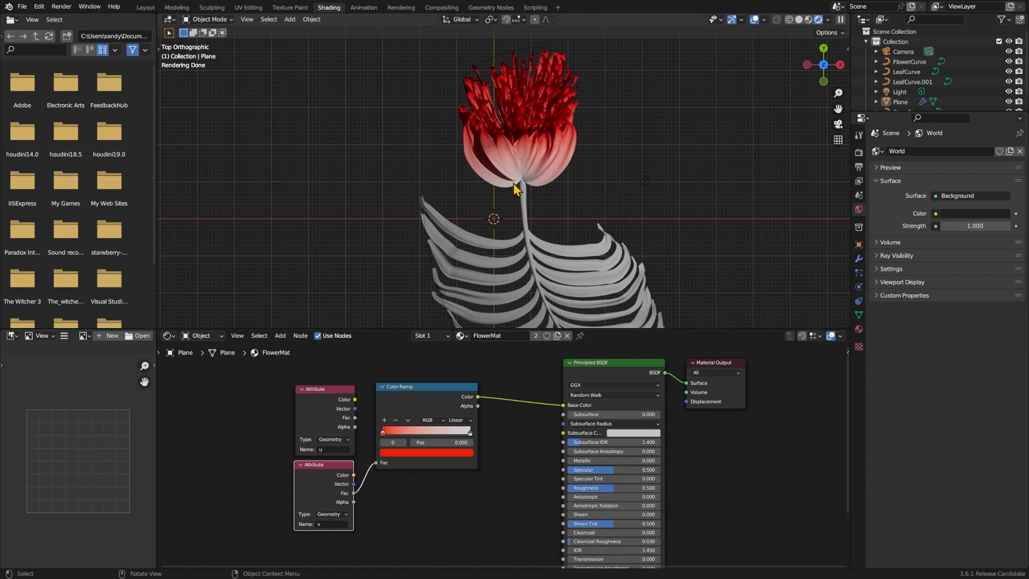
left_click(513, 391)
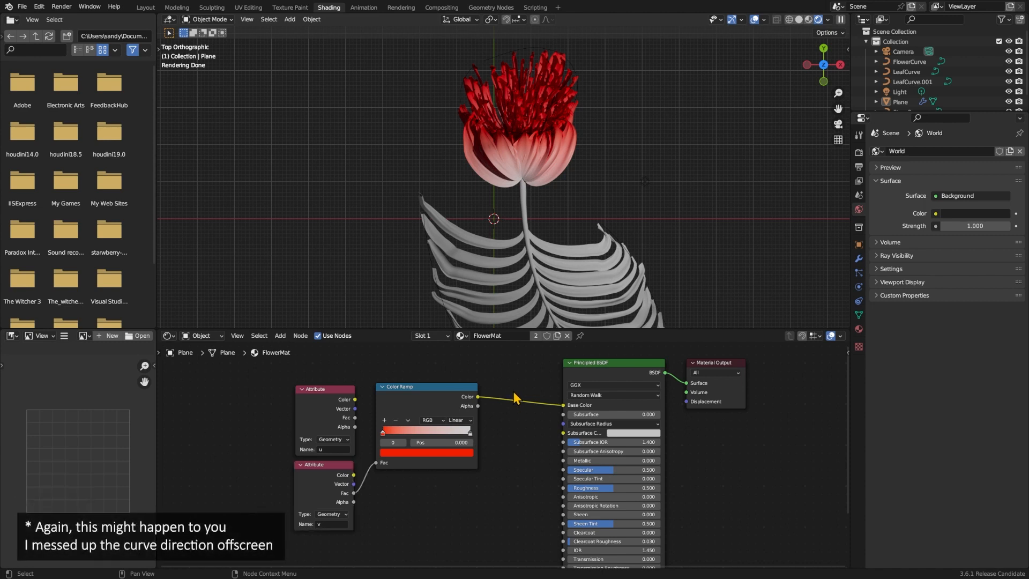
Spread the shader nodes apart, leaving free space between the two Attribute nodes and the Color Ramp.
left_click_drag(266, 377, 449, 493)
left_click_drag(397, 390, 321, 395)
middle_click_drag(306, 482, 379, 467)
left_click(379, 467)
left_click(421, 378)
left_click_drag(421, 378, 476, 382)
Add a Combine XYZ node and connect the u attribute's Vector to X and the v attribute's Vector to Y.
left_click_drag(370, 501, 316, 428)
key("shift+a")
key("s")
key("BackSpace")
key("BackSpace")
key("BackSpace")
type("com")
key("Return")
left_click(317, 412)
left_click_drag(289, 477, 316, 438)
Add a 4D Noise Texture fed by the Combine XYZ vector and connect its Fac output to the Color Ramp.
left_click_drag(376, 418, 389, 430)
type("noise")
key("Return")
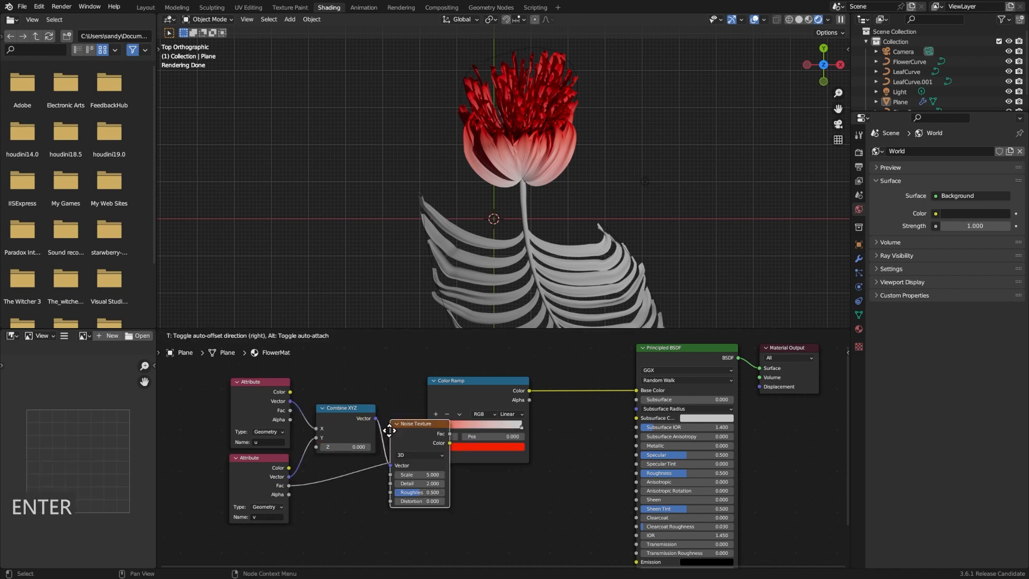
left_click(391, 464)
left_click(416, 491)
left_click(417, 526)
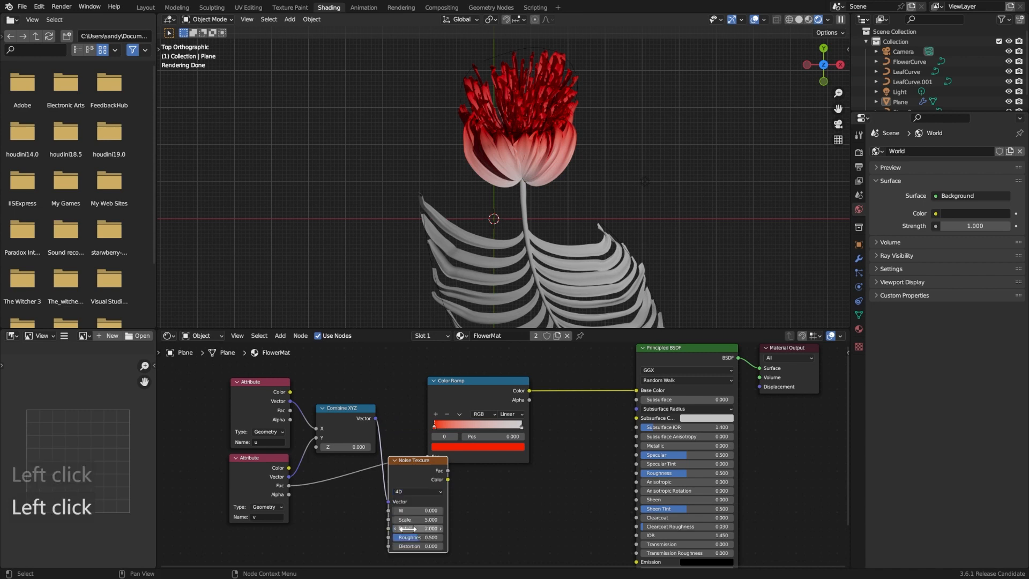
left_click_drag(461, 434, 515, 425)
left_click_drag(448, 470, 483, 448)
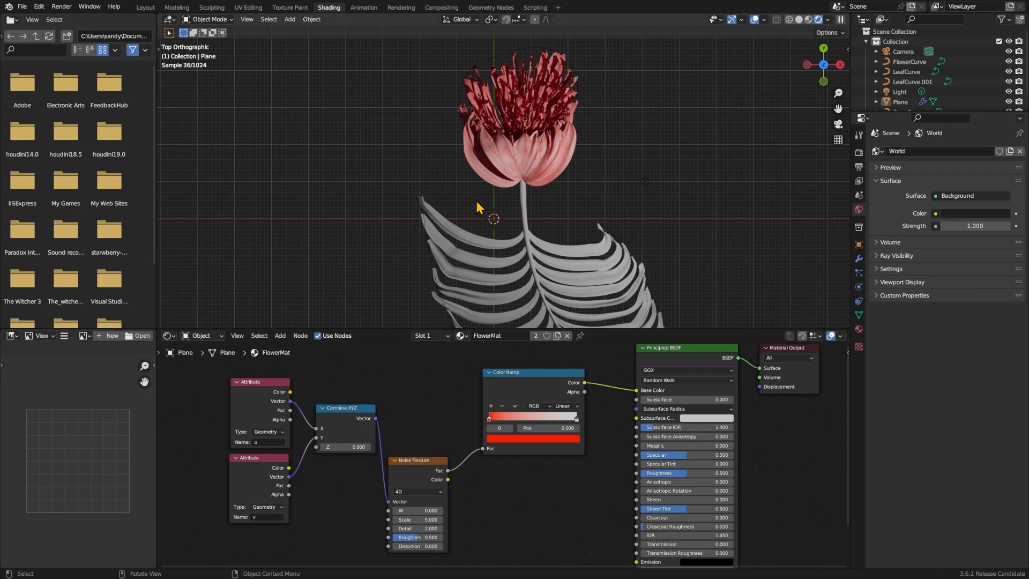
Set the Noise Texture's Scale to 0.3.
left_click(429, 519)
type("0")
key("Return")
left_click(429, 517)
type("0.3")
key("Return")
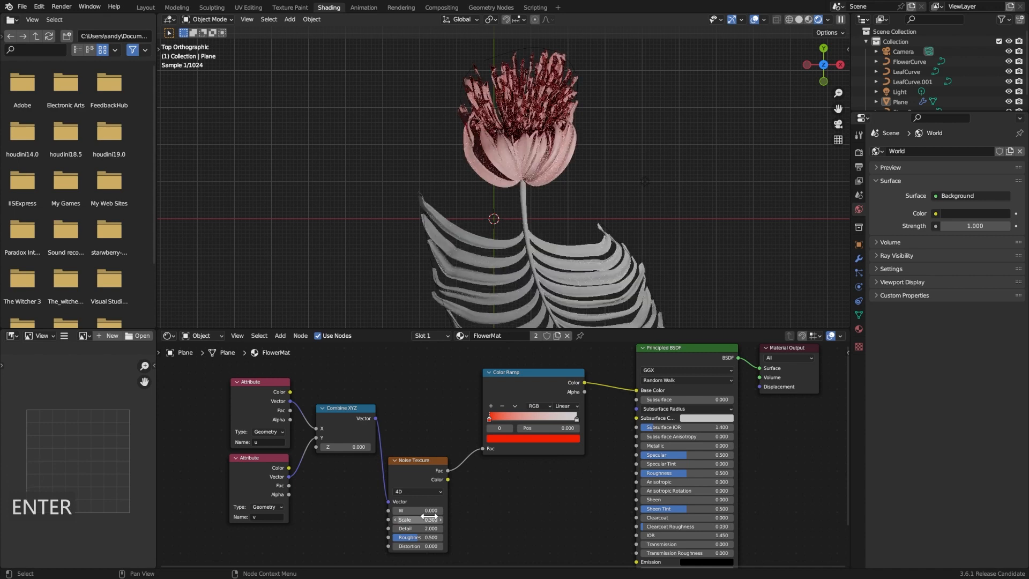
Bring the Color Ramp's two stops close together past the middle, with the red stop at 0.593.
left_click(518, 417)
left_click_drag(575, 419, 542, 419)
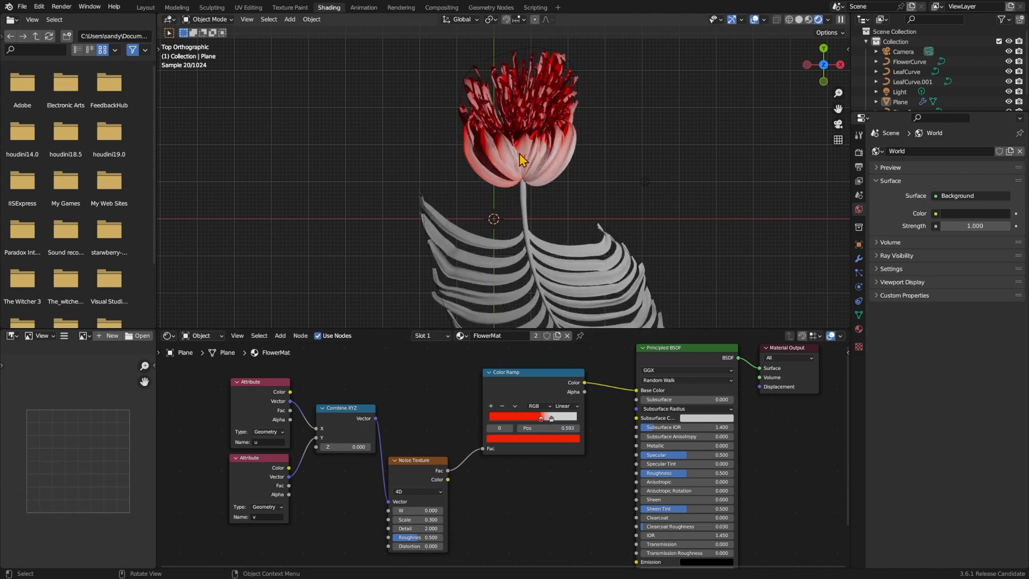
Duplicate the v Attribute node below itself, set its name to seed, and connect its Fac to the Noise Texture's W.
middle_click_drag(424, 571, 433, 527)
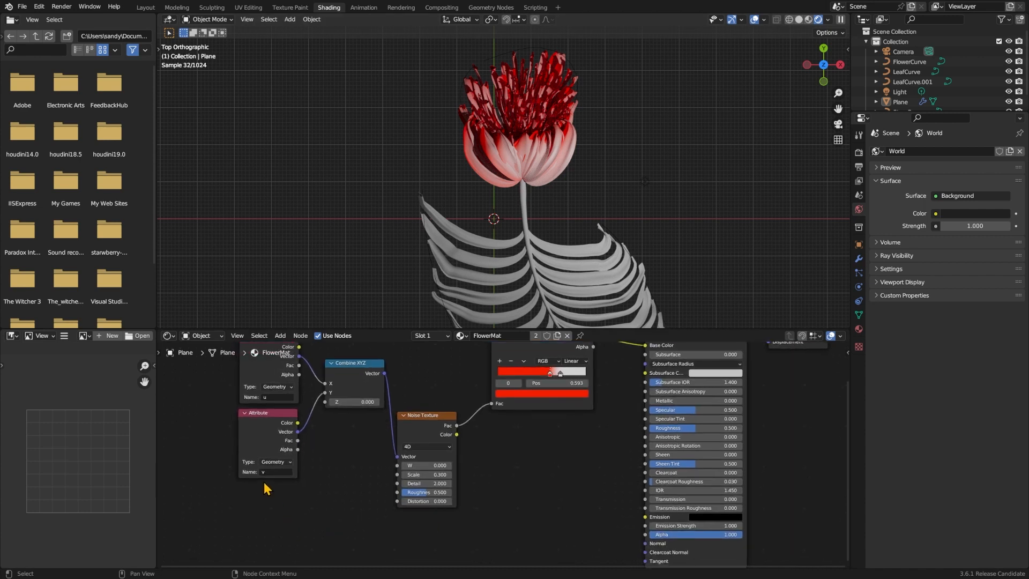
left_click(246, 411)
left_click(246, 411)
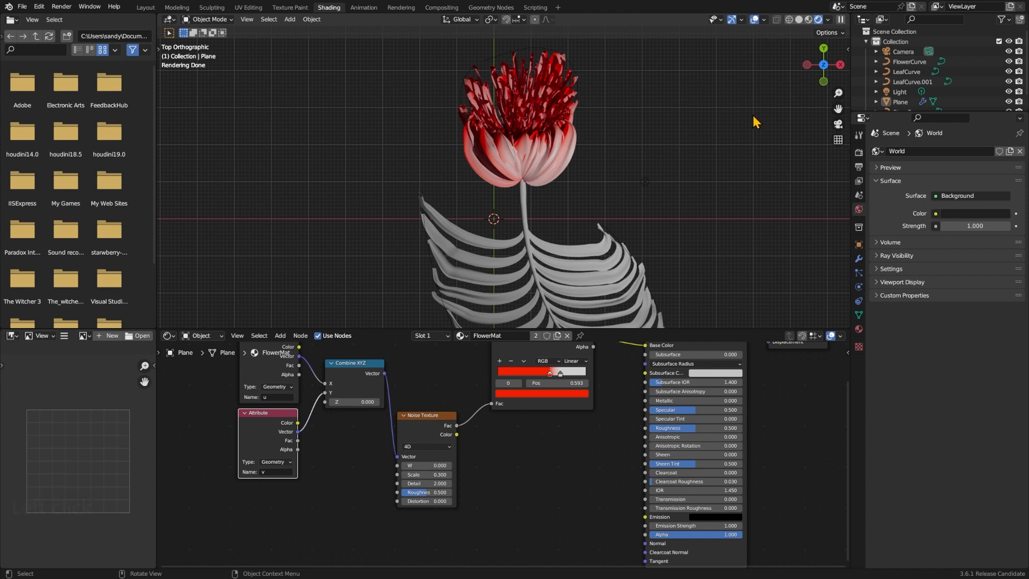
left_click(263, 450)
key("shift+d")
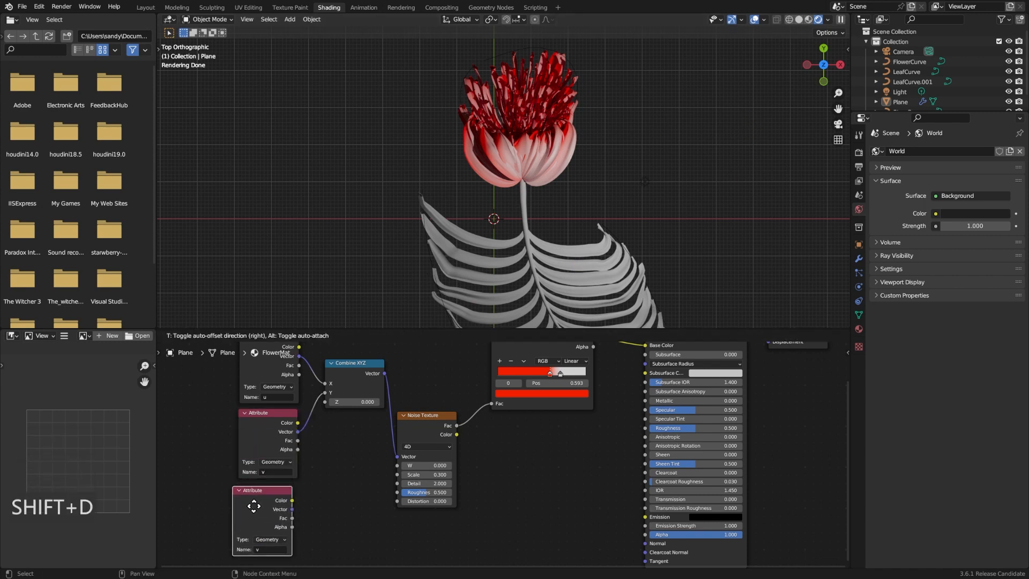
left_click(265, 522)
left_click(274, 497)
type("seed")
key("Return")
middle_click_drag(320, 459, 329, 489)
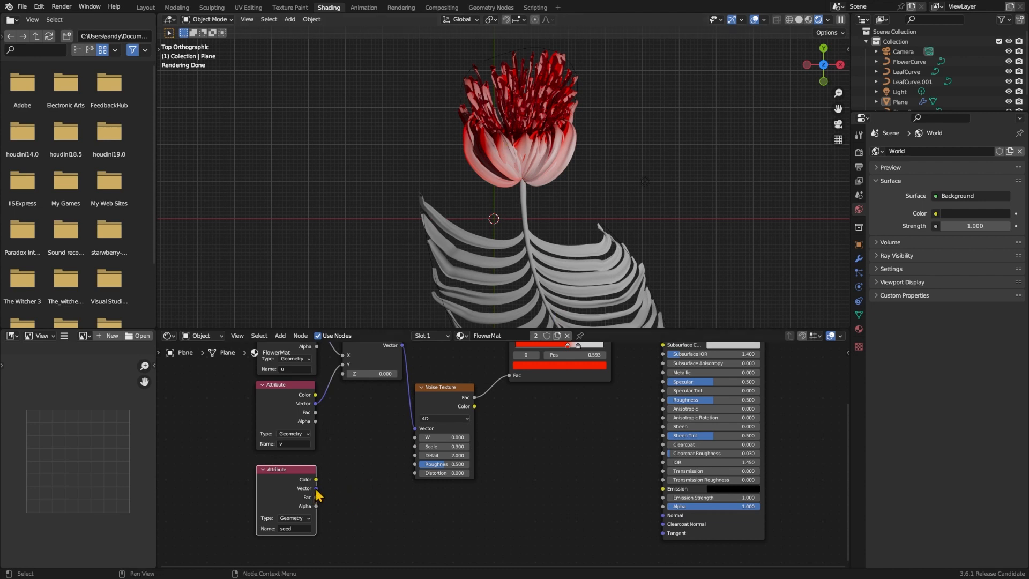
left_click_drag(316, 498, 415, 437)
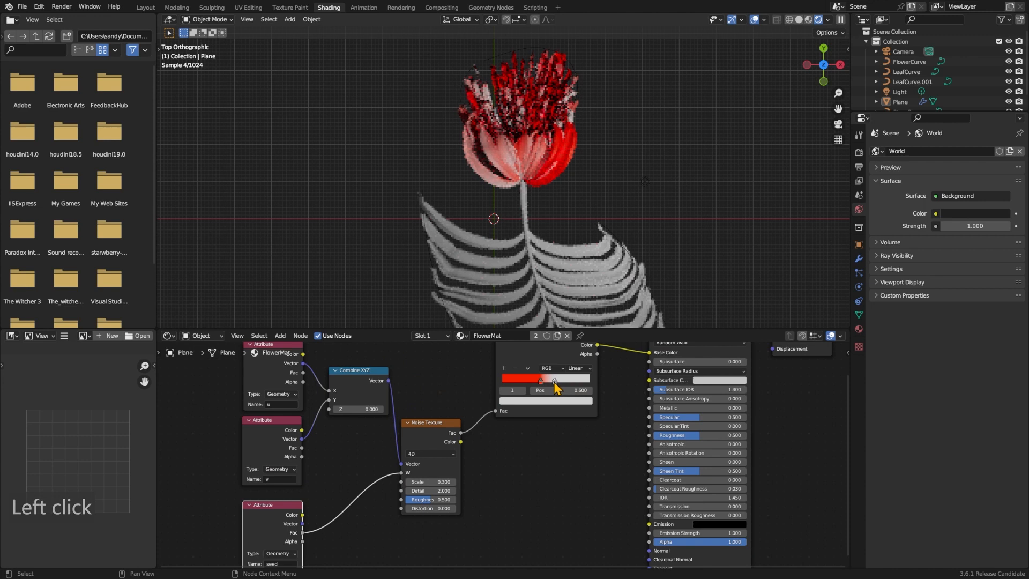
Shift the Color Ramp's red stop to 0.474 and its light grey stop to 0.575.
left_click_drag(540, 381, 543, 381)
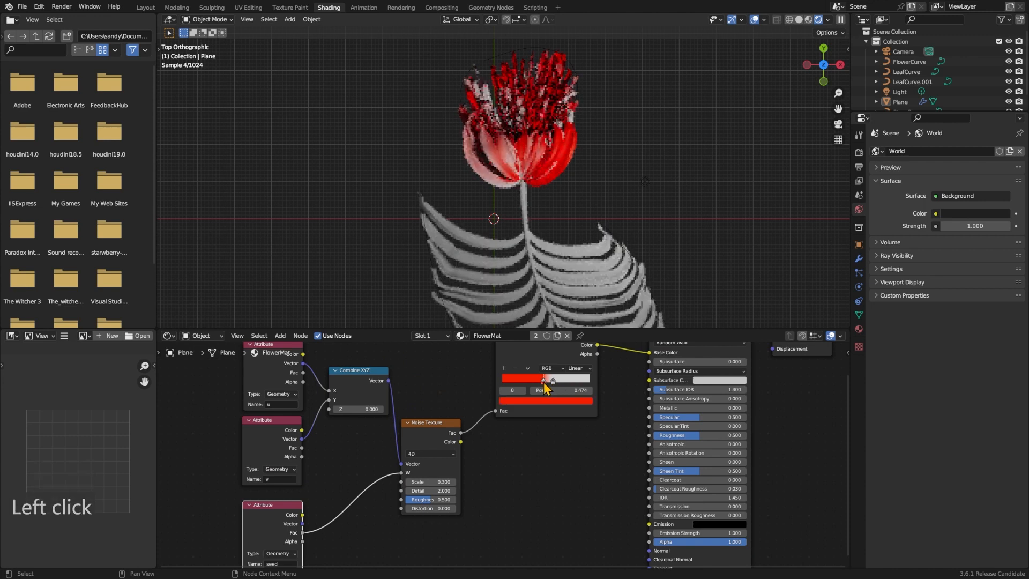
left_click(552, 381)
left_click(530, 509)
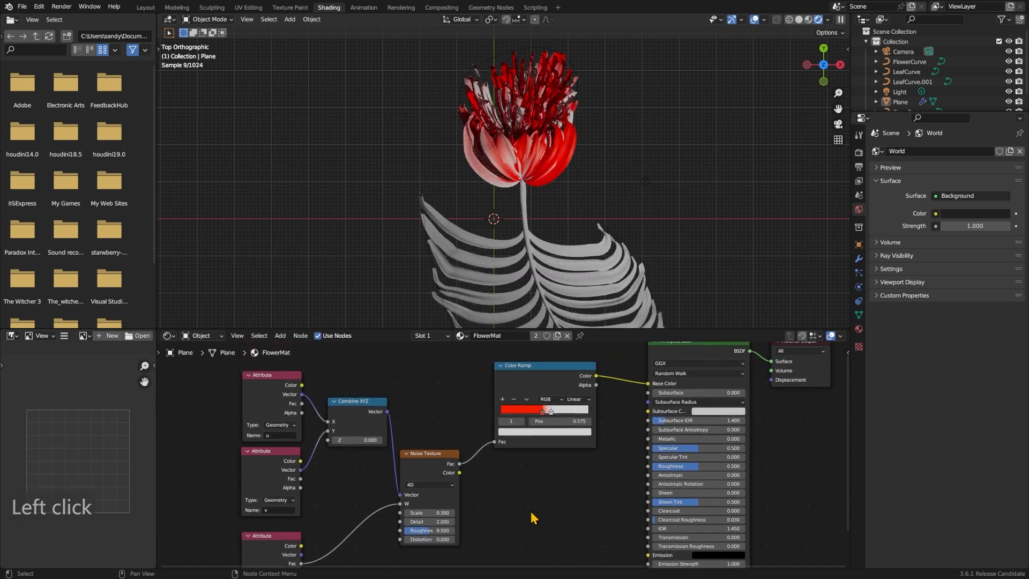
Open the color picker for the Color Ramp's red stop.
left_click(542, 413)
left_click(532, 432)
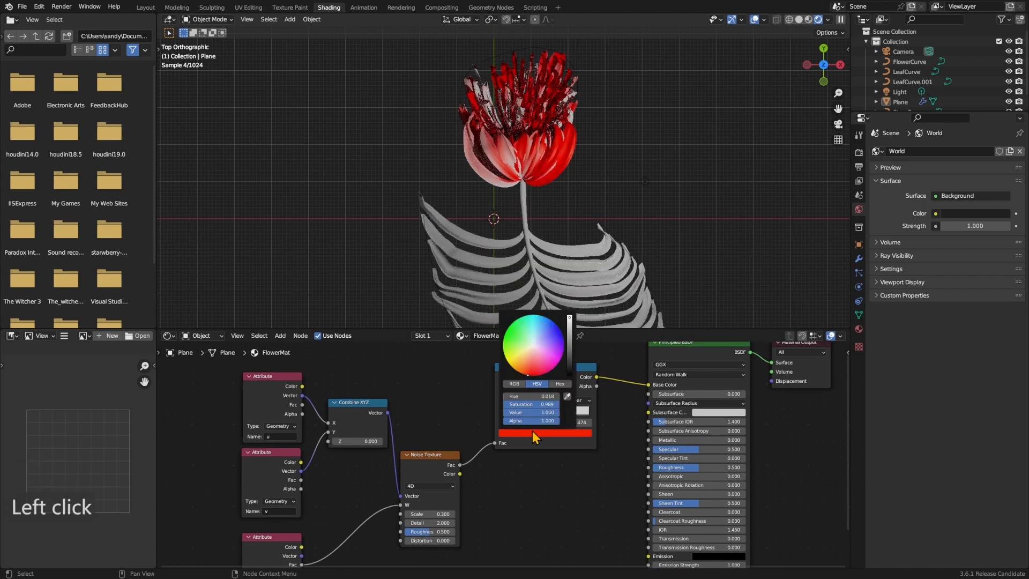
Recolour the two stops of FlowerMat's Color Ramp to light blue and crimson.
left_click(516, 332)
left_click(550, 348)
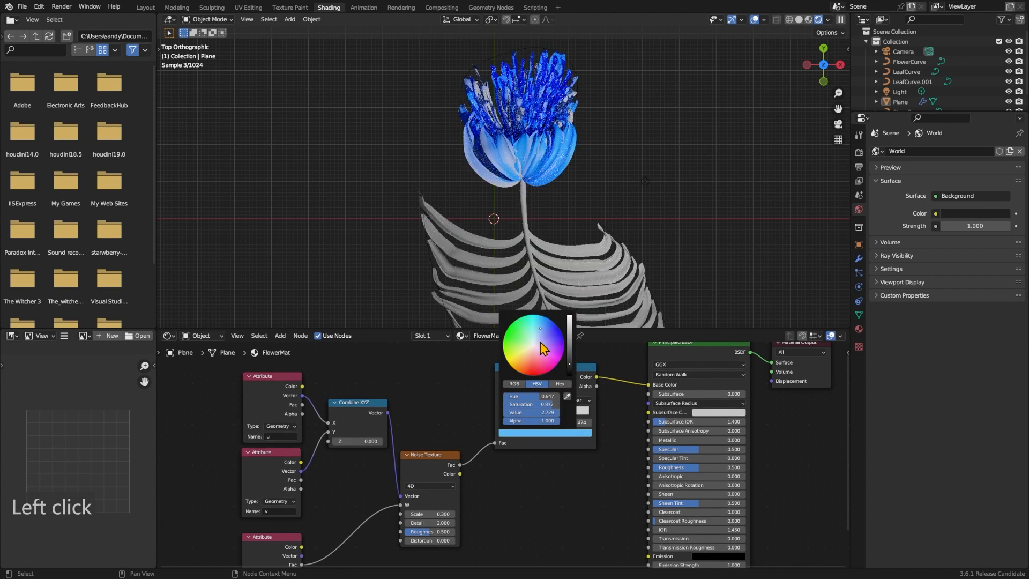
left_click(552, 353)
left_click(553, 357)
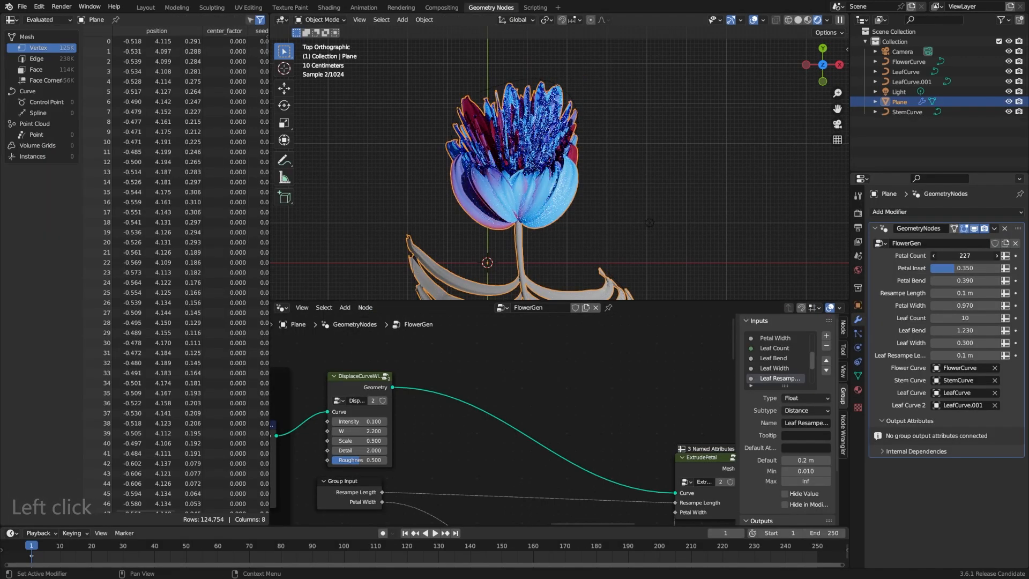
Set the flower's Petal Count to 45 in the FlowerGen geometry nodes modifier.
left_click(474, 267)
double_click(958, 255)
type("5")
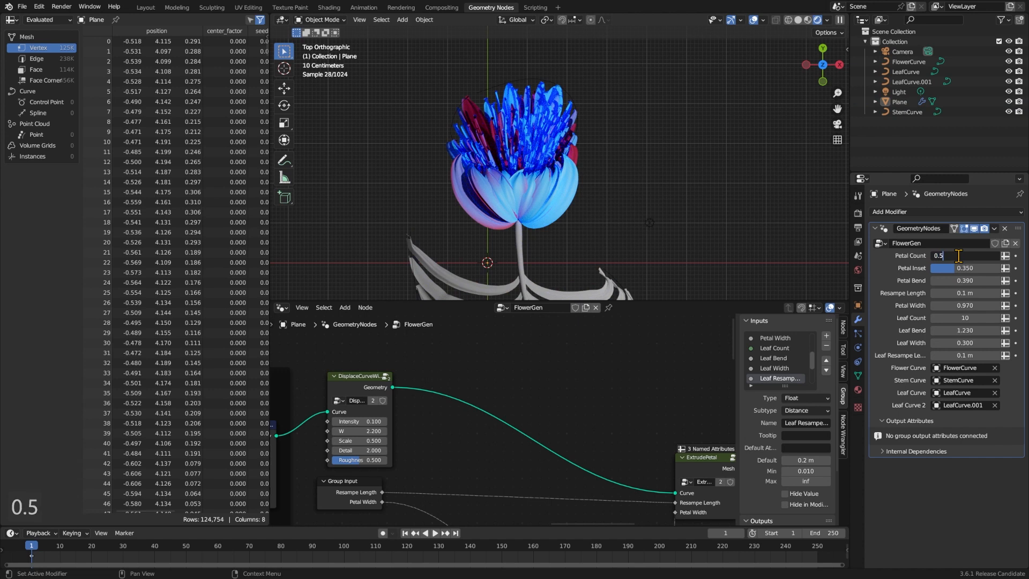
key("Return")
left_click(958, 256)
type("10")
key("Return")
left_click_drag(957, 255, 991, 255)
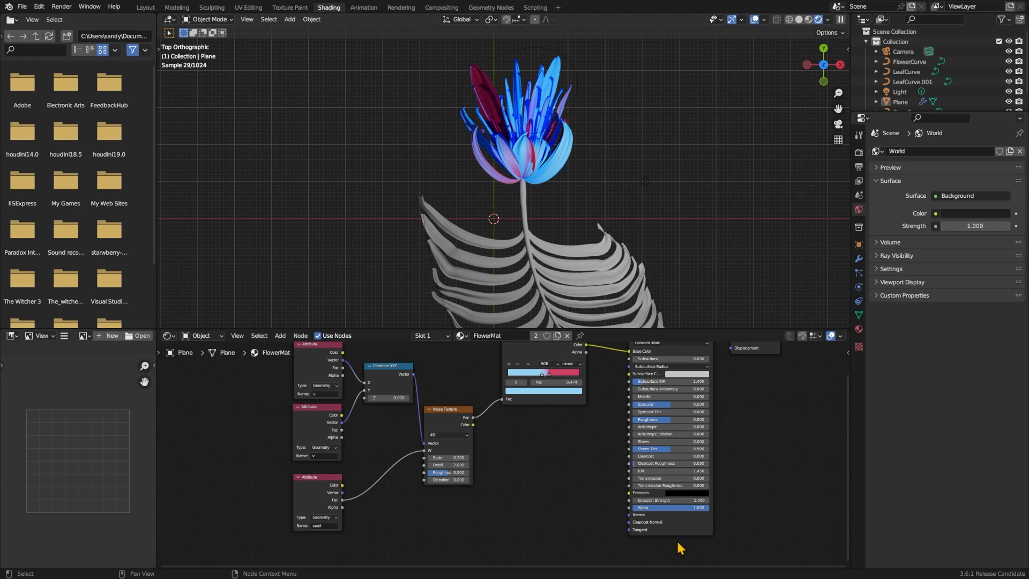
Add a Bump node to FlowerMat, connected to the Normal input of the Principled BSDF.
middle_click_drag(627, 515, 616, 546)
left_click_drag(617, 545, 542, 530)
type("bump")
key("Return")
left_click(567, 530)
middle_click_drag(578, 528, 587, 511)
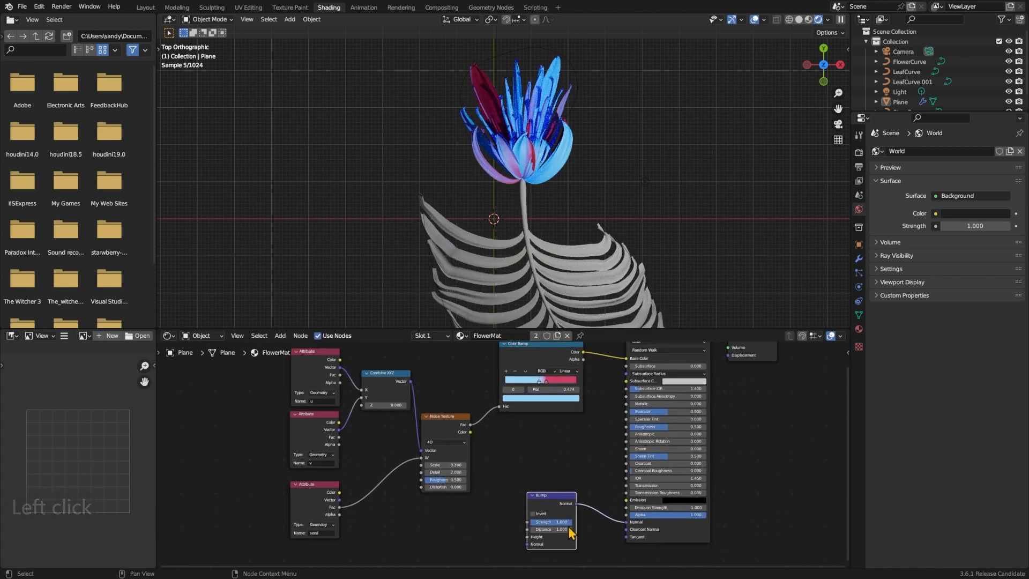
Add a Noise Texture feeding the Bump node's Height and connect the Combine XYZ vector to its Vector input.
left_click_drag(527, 542, 489, 535)
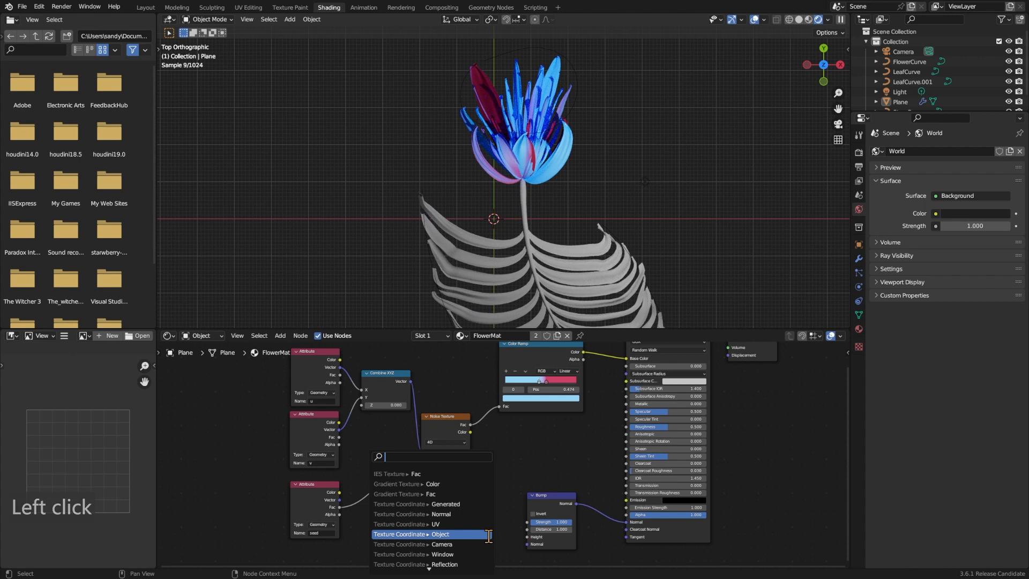
type("noise")
key("Return")
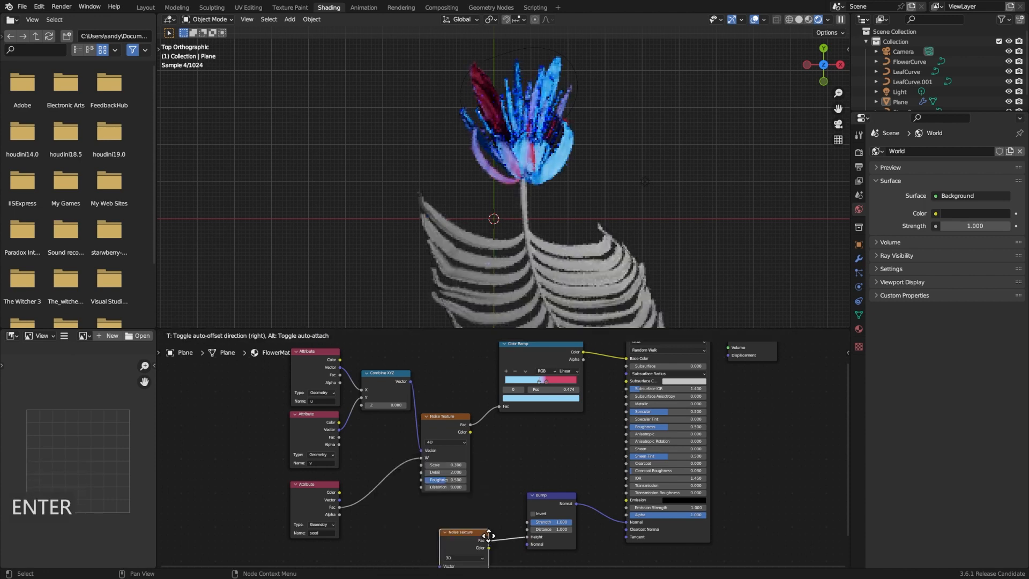
left_click(470, 516)
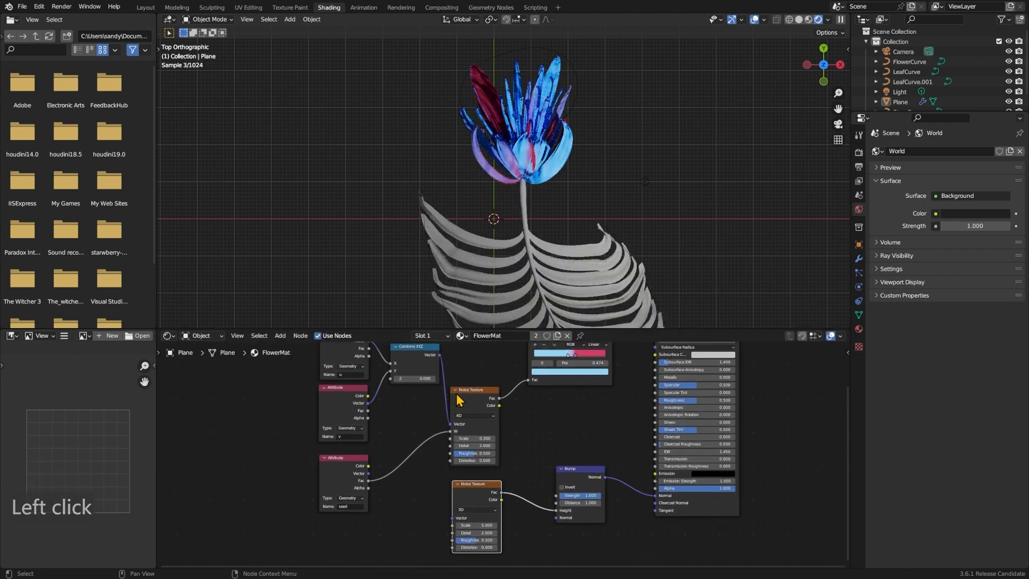
left_click_drag(437, 359, 453, 523)
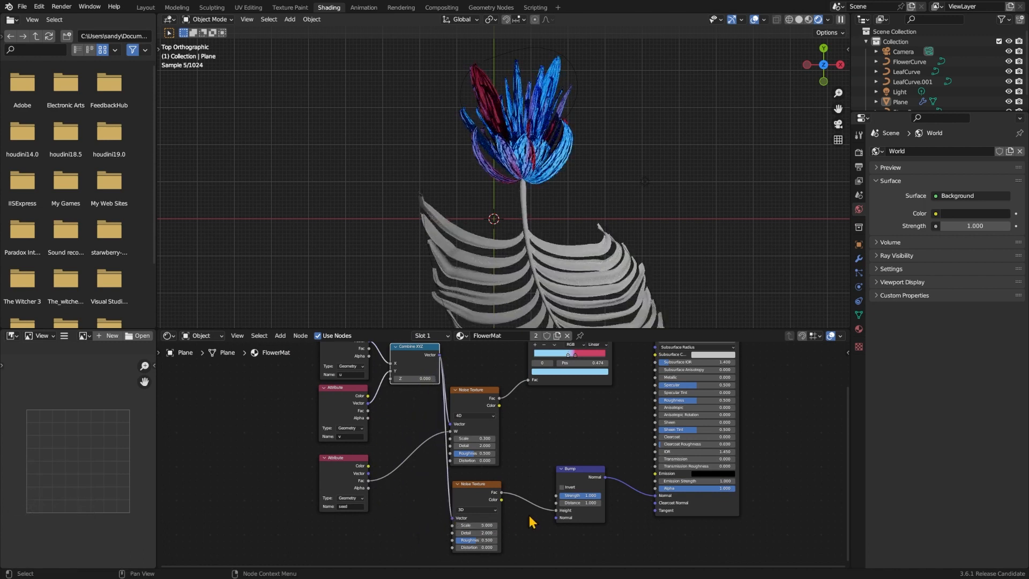
Set the bump Noise Texture's scale to 0.2 and its dimensions to 4D.
left_click(484, 525)
type("0.2")
key("Return")
left_click(475, 510)
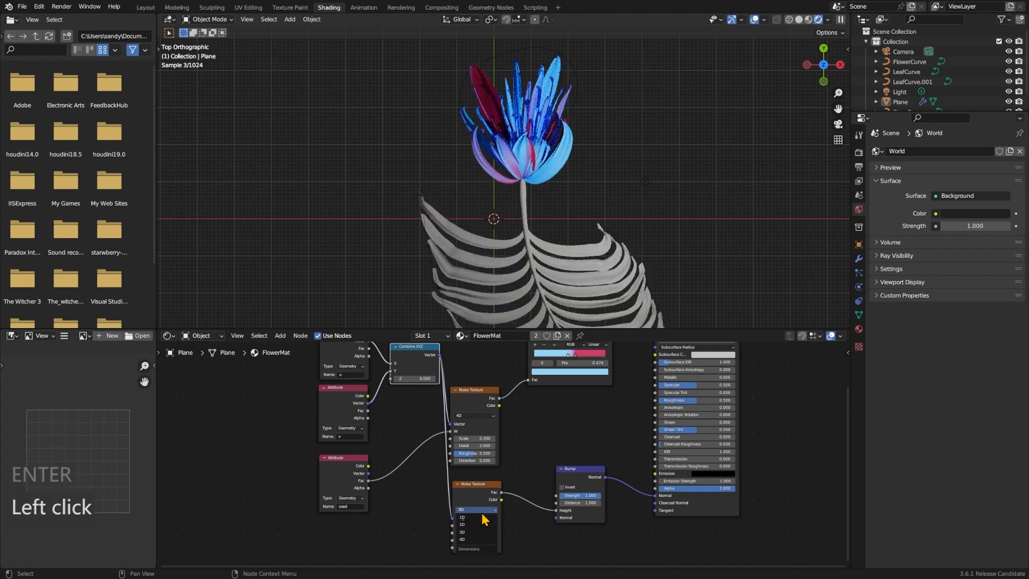
left_click(474, 542)
middle_click_drag(371, 505, 386, 497)
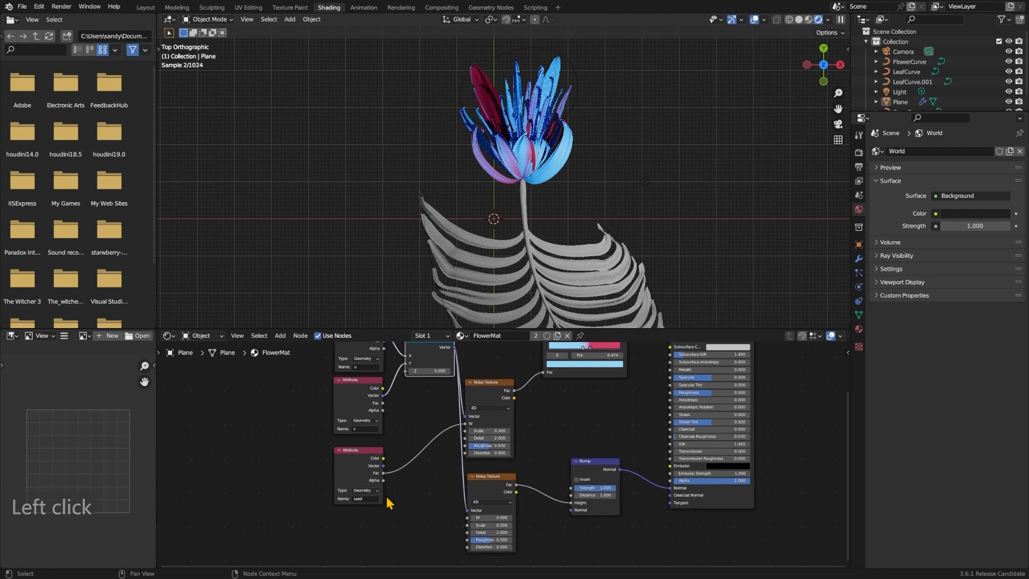
Route the seed attribute's Fac through a new Add math node into the W input of the bump Noise Texture.
left_click_drag(383, 475, 408, 516)
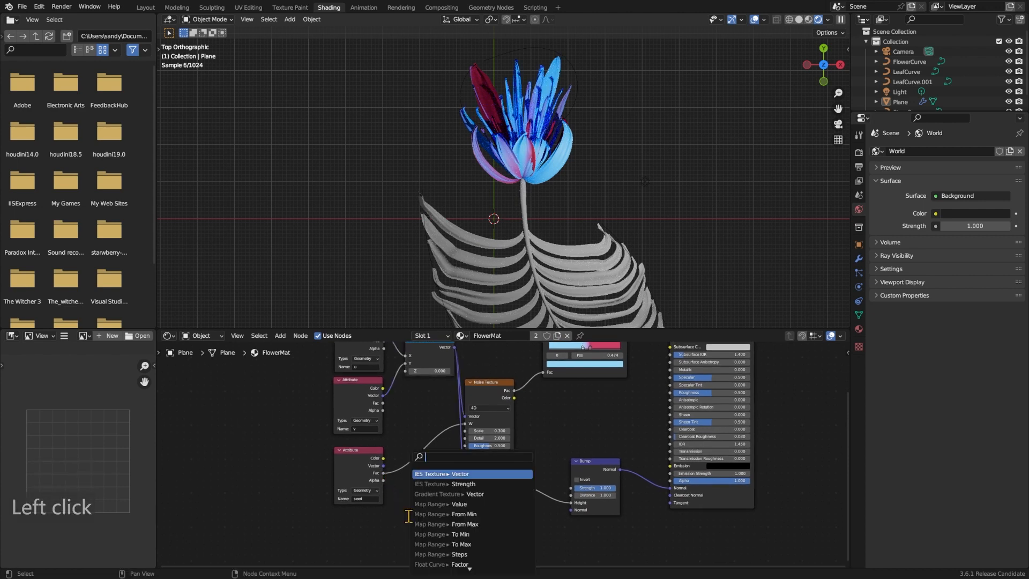
type("add")
key("Return")
left_click(426, 510)
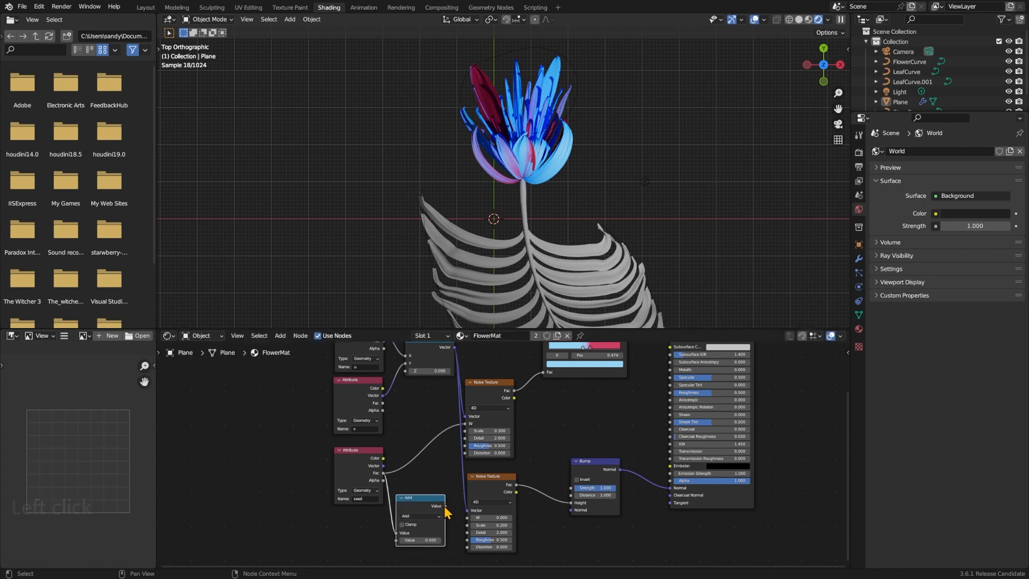
left_click_drag(445, 506, 466, 517)
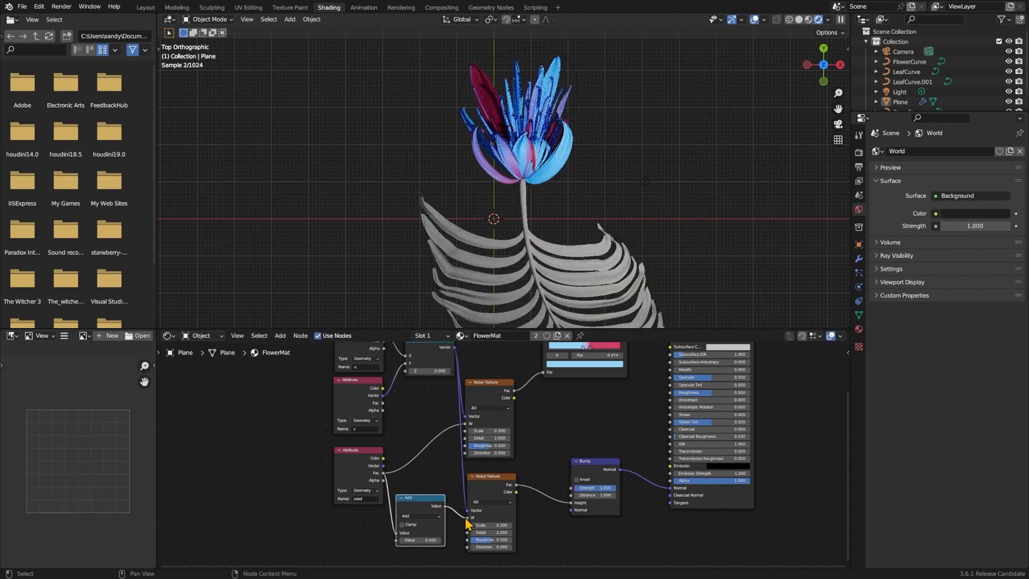
Set the bump Noise Texture's scale to 2 and the Bump node's strength to 0.2.
key("Return")
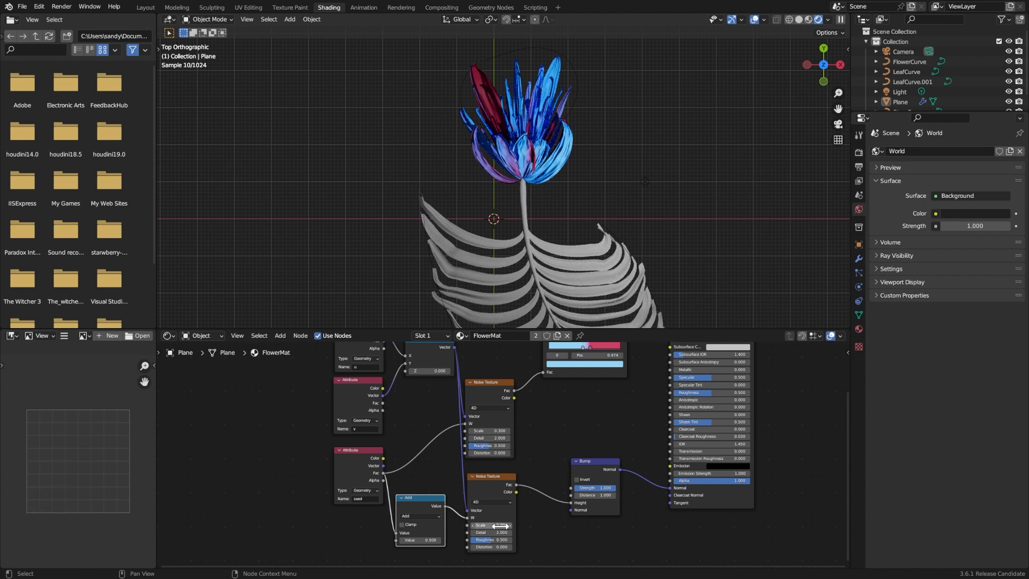
left_click(593, 488)
type("0.2")
key("Return")
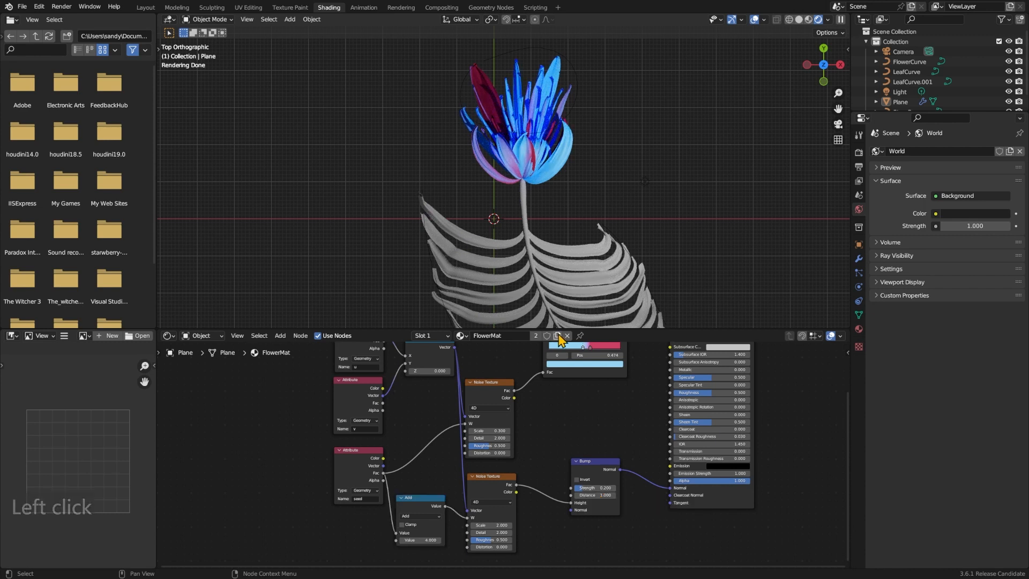
Duplicate the FlowerMat material and name the copy LeafMat.
left_click(557, 336)
left_click(510, 336)
type("LeafMat")
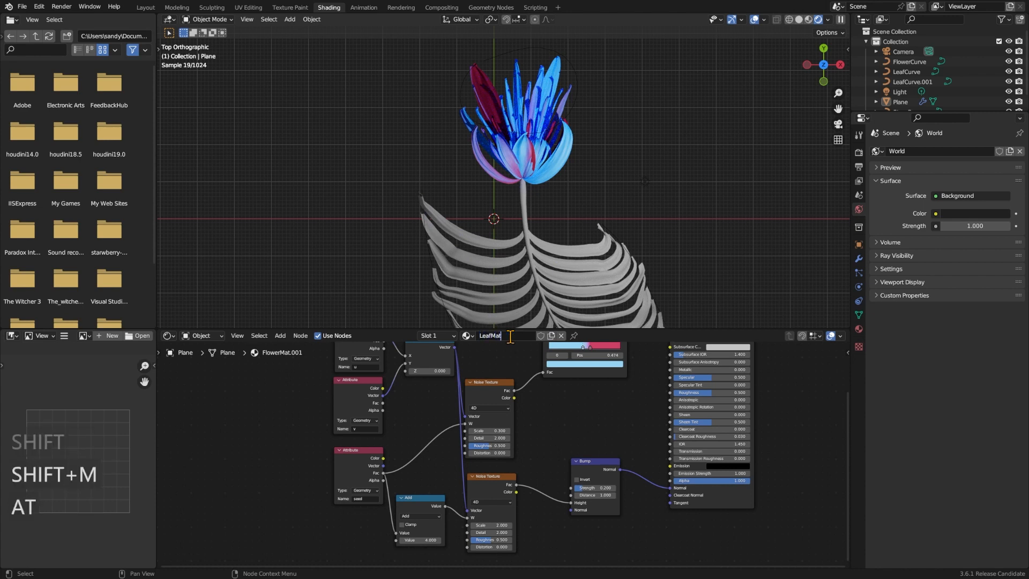
key("Return")
left_click(562, 432)
middle_click_drag(563, 433, 530, 534)
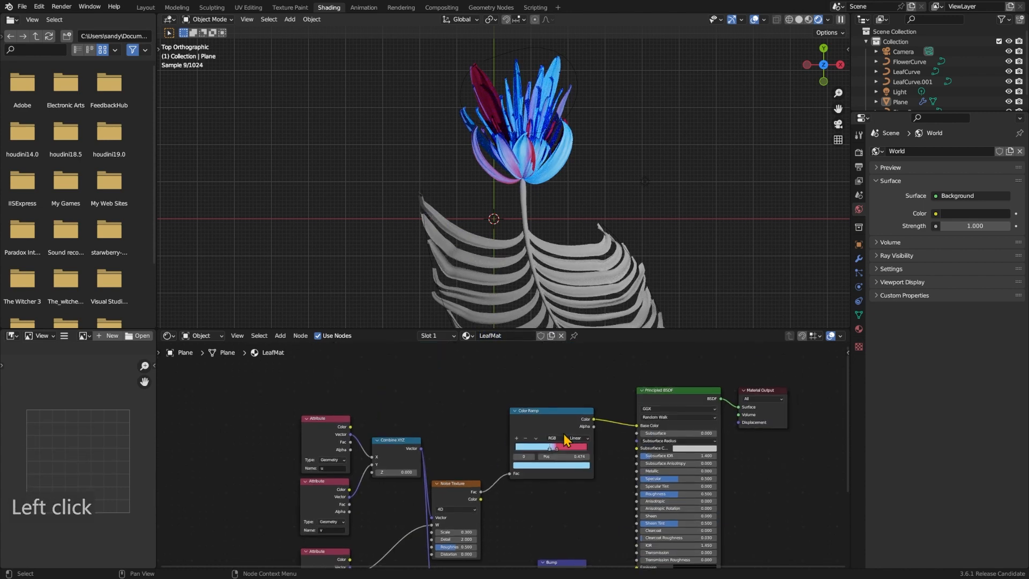
Insert a Set Material node at the end of the leaf branch in the FlowerGen geometry node tree.
left_click(524, 236)
left_click(496, 10)
middle_click_drag(572, 439, 489, 316)
scroll(572, 439, "down", 5)
key("shift+a")
type("s")
type("set ")
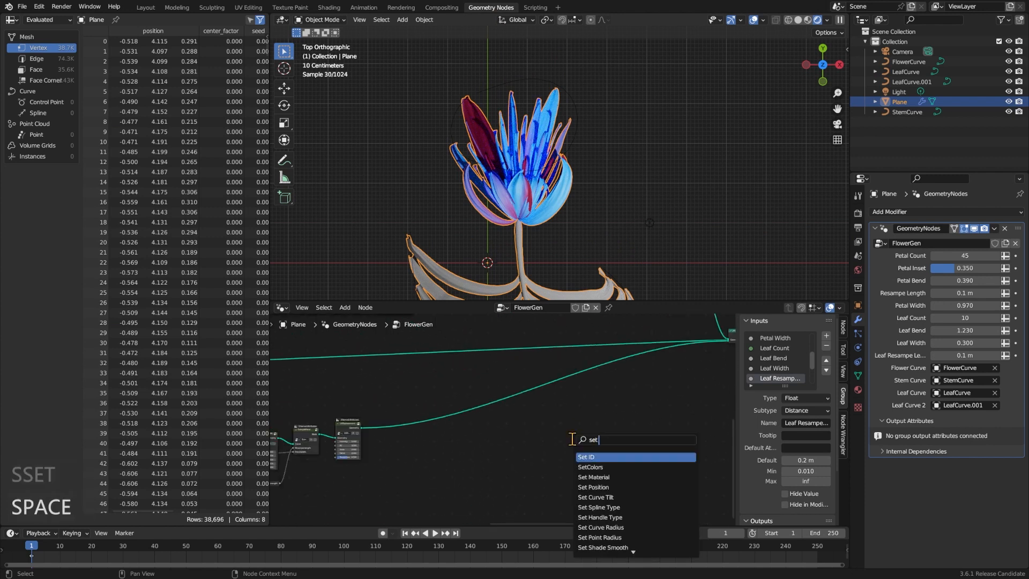
type("ma")
key("Return")
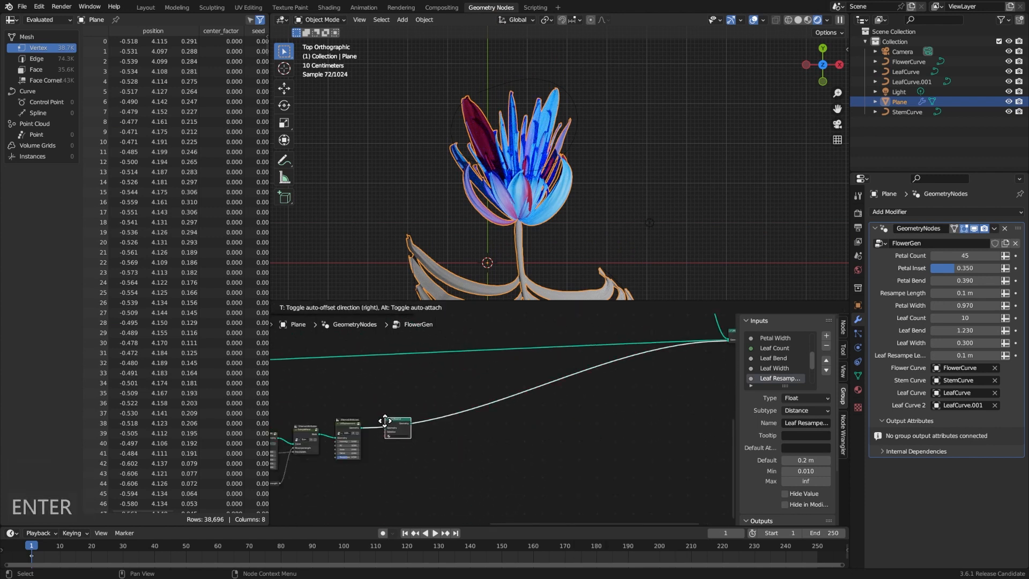
left_click(378, 421)
Assign LeafMat in the leaf branch's Set Material node.
scroll(461, 468, "up", 5)
middle_click_drag(461, 468, 595, 458)
left_click(483, 444)
key("Down")
key("Down")
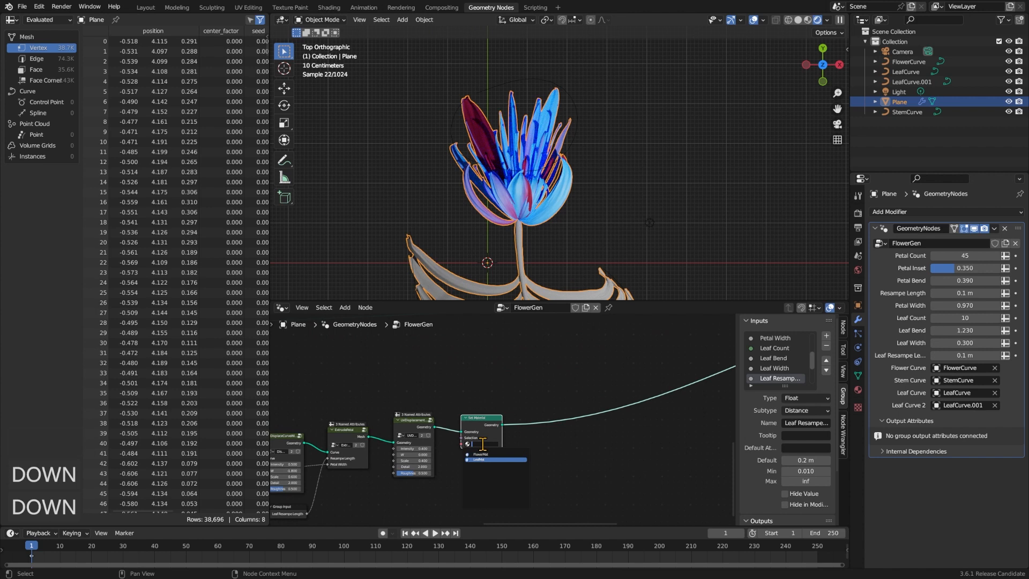
key("Return")
left_click(558, 448)
Recolour LeafMat's Color Ramp from light green to blue and move the blue stop to position 0.614.
left_click(328, 7)
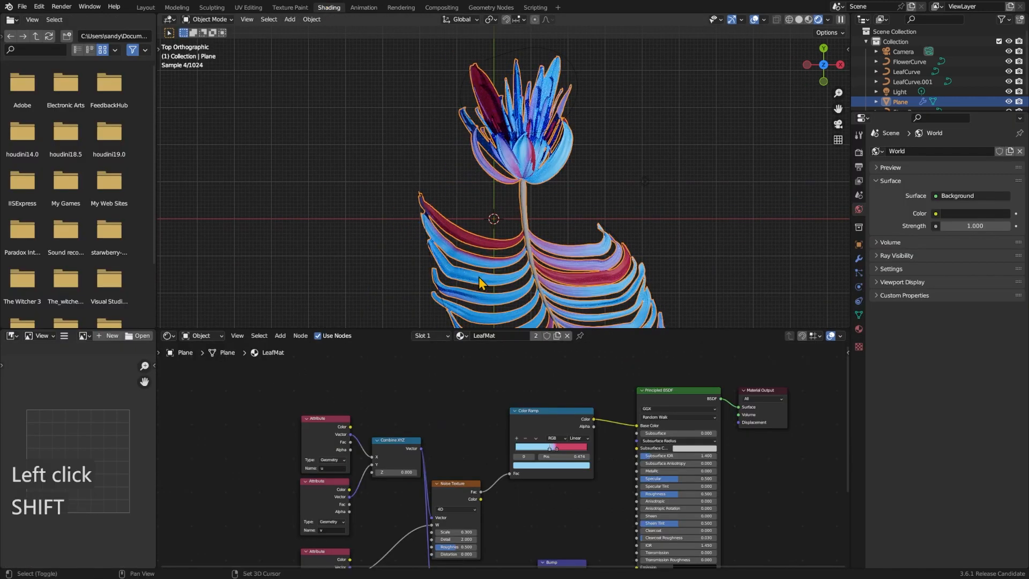
scroll(482, 281, "down", 3, "shift")
scroll(553, 484, "down", 3)
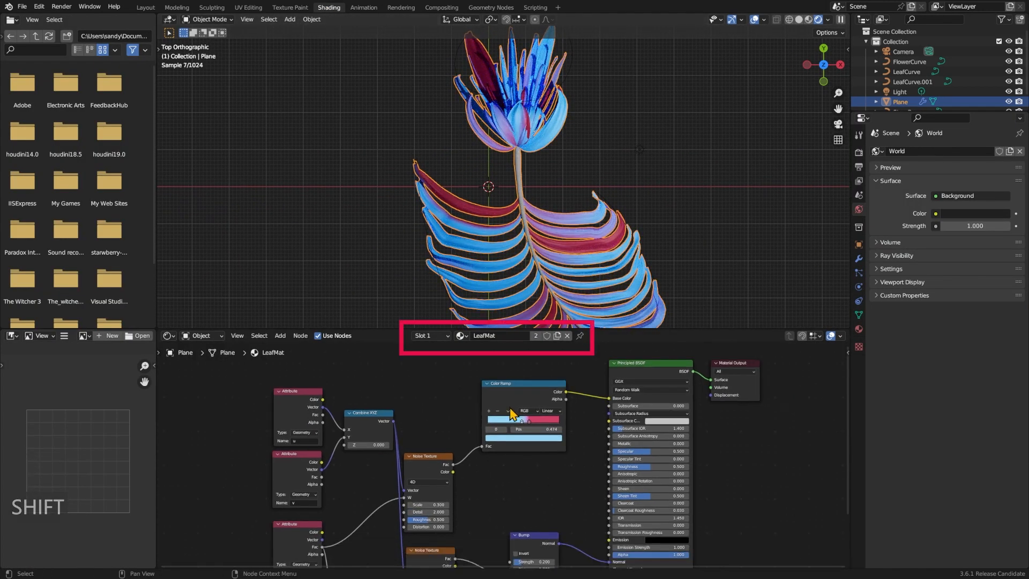
left_click(520, 422)
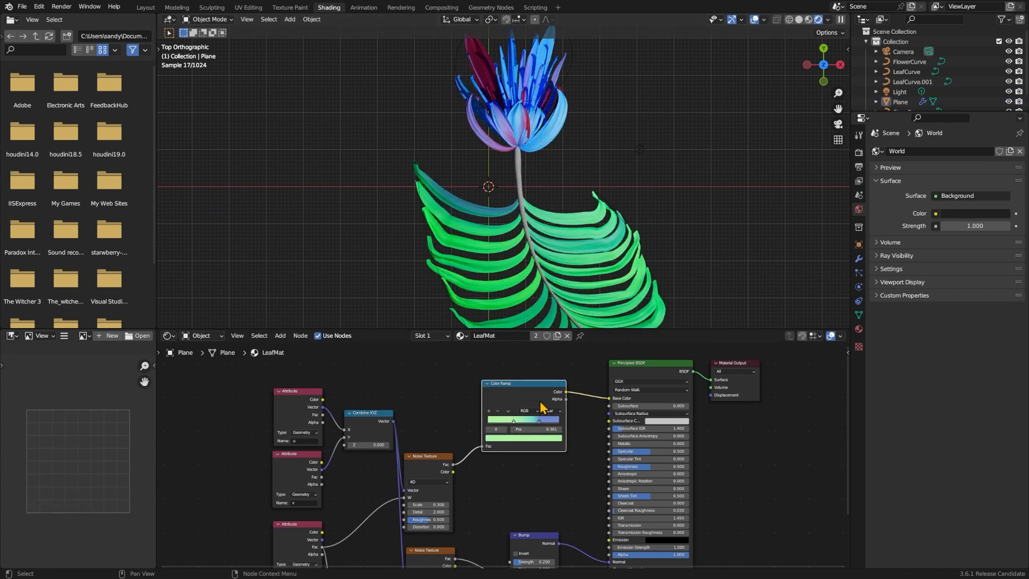
left_click_drag(540, 422, 533, 422)
Add a second material slot to the plane with a new material named Stem.
middle_click_drag(732, 201, 706, 217, "shift")
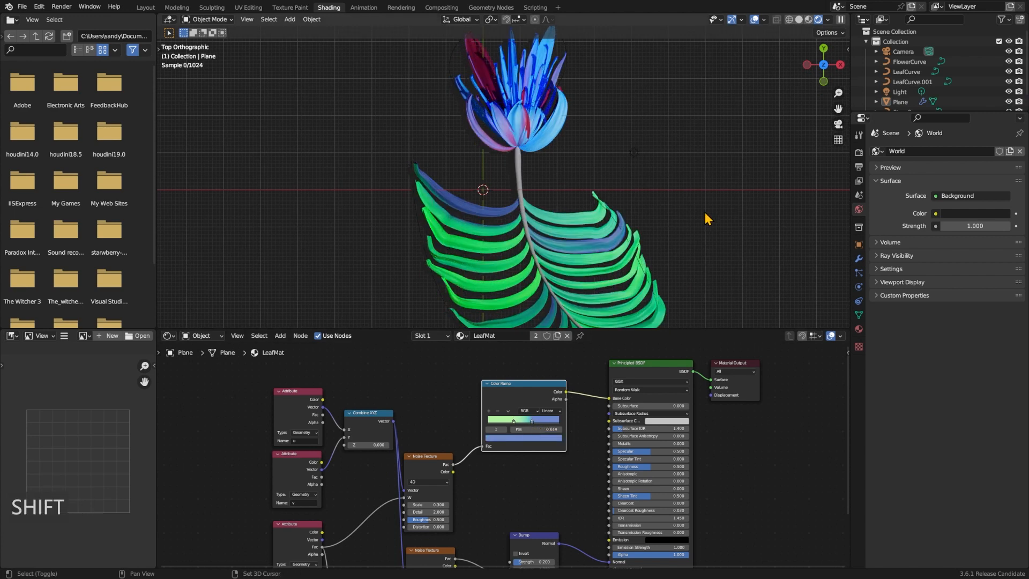
left_click(496, 198)
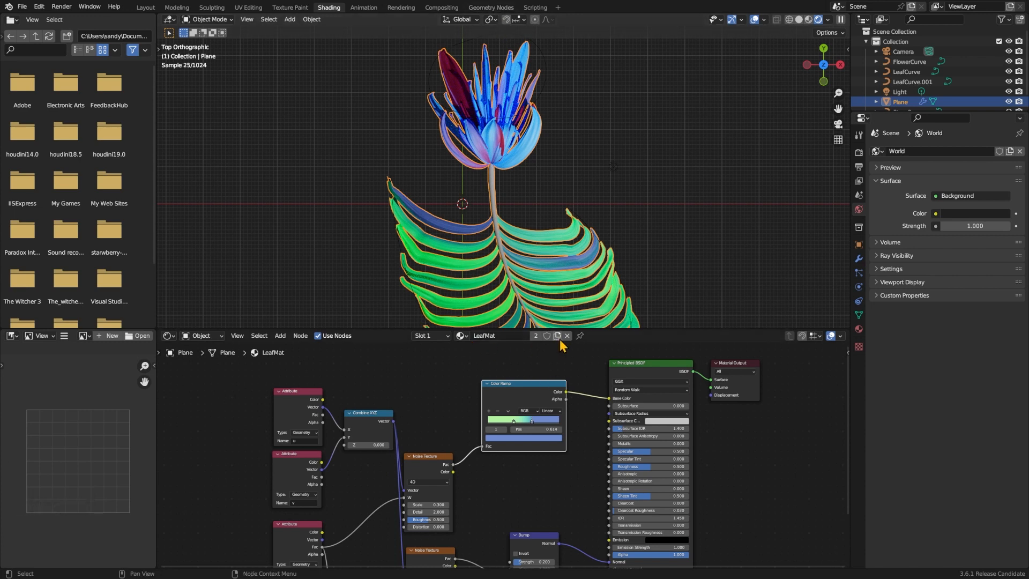
left_click(859, 328)
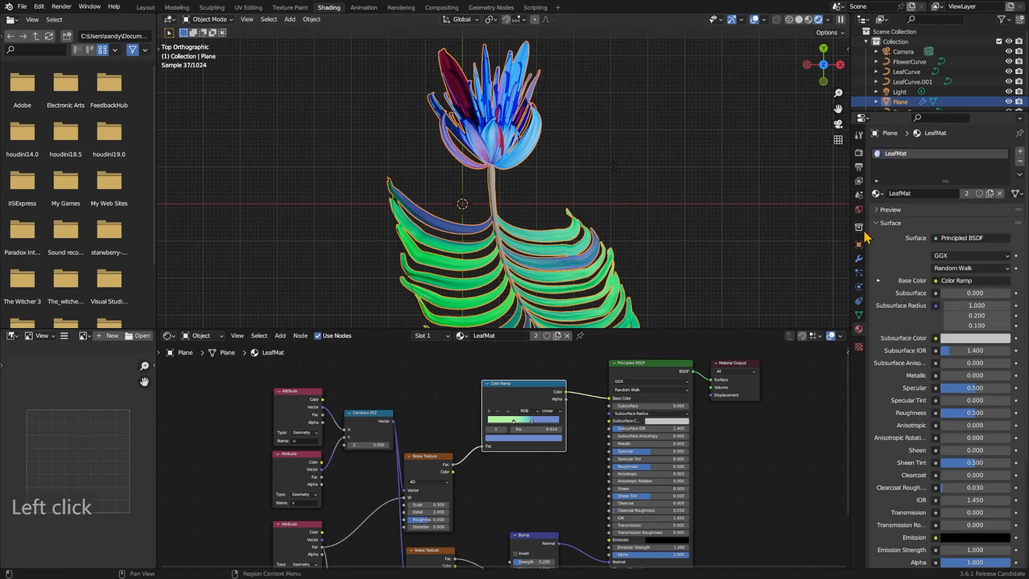
left_click(1020, 151)
left_click(905, 209)
left_click(904, 209)
type("Stem")
key("Return")
Insert a Set Material node after the ExtrudeStem node in the FlowerGen geometry node tree.
left_click(491, 7)
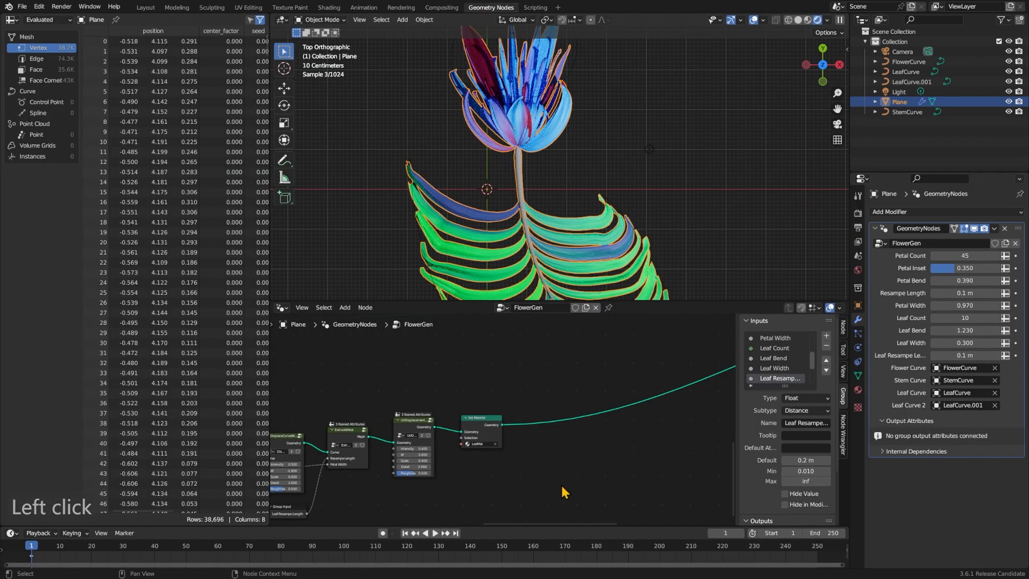
scroll(562, 486, "left", 5)
scroll(562, 486, "down", 5)
scroll(475, 422, "up", 6)
middle_click_drag(476, 421, 536, 389)
left_click_drag(500, 399, 536, 387)
left_click(602, 401)
middle_click_drag(602, 401, 545, 416)
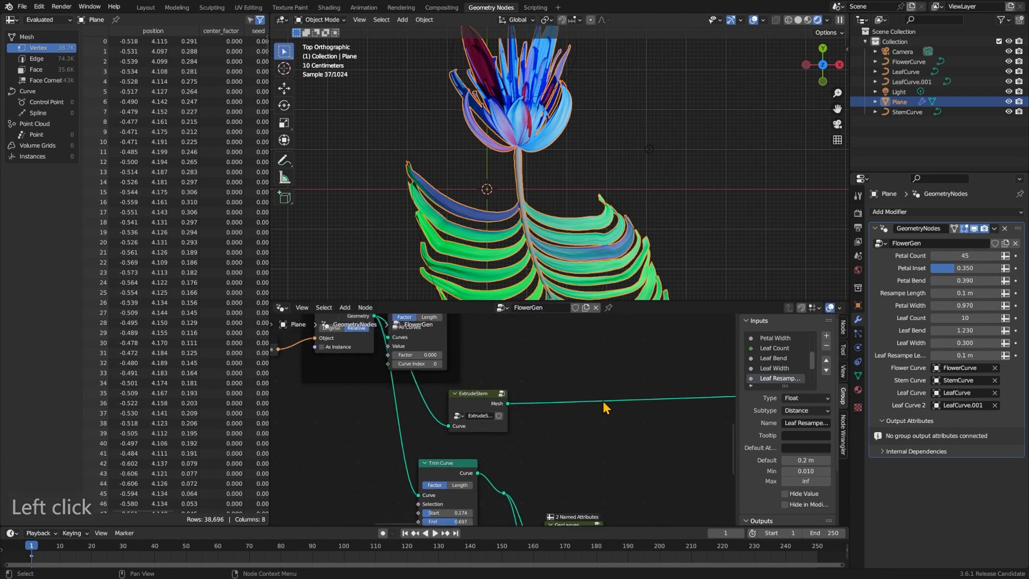
key("shift+a")
type("set sma")
left_click(629, 418)
left_click(563, 394)
Assign the Stem material in the Set Material node after ExtrudeStem.
left_click(557, 424)
key("Down")
key("Down")
key("Down")
key("Return")
Give the Stem material a pale teal base color in the Shading workspace and save the file.
left_click(329, 7)
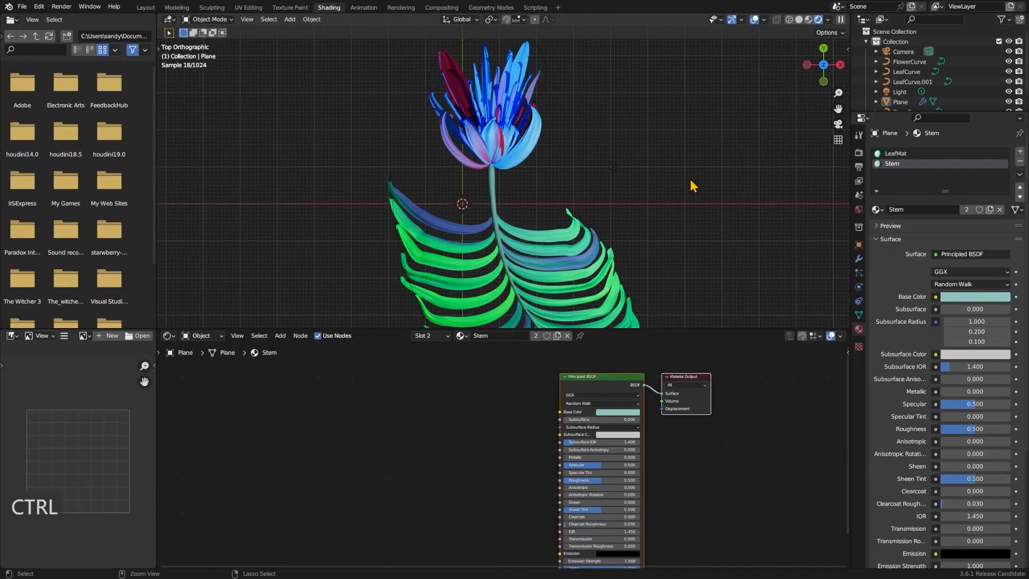
key("ctrl+s")
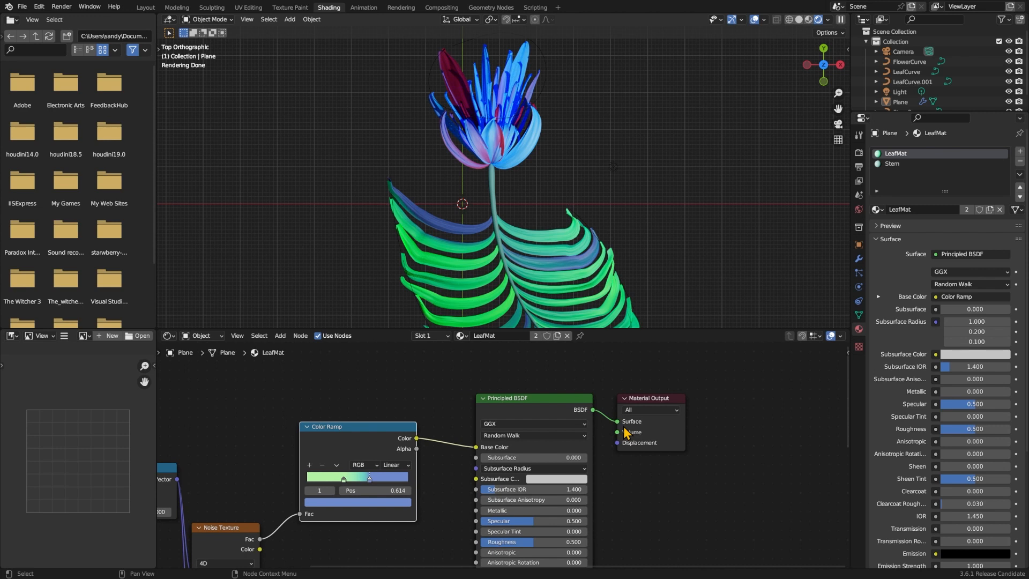
scroll(624, 432, "down", 3, "shift")
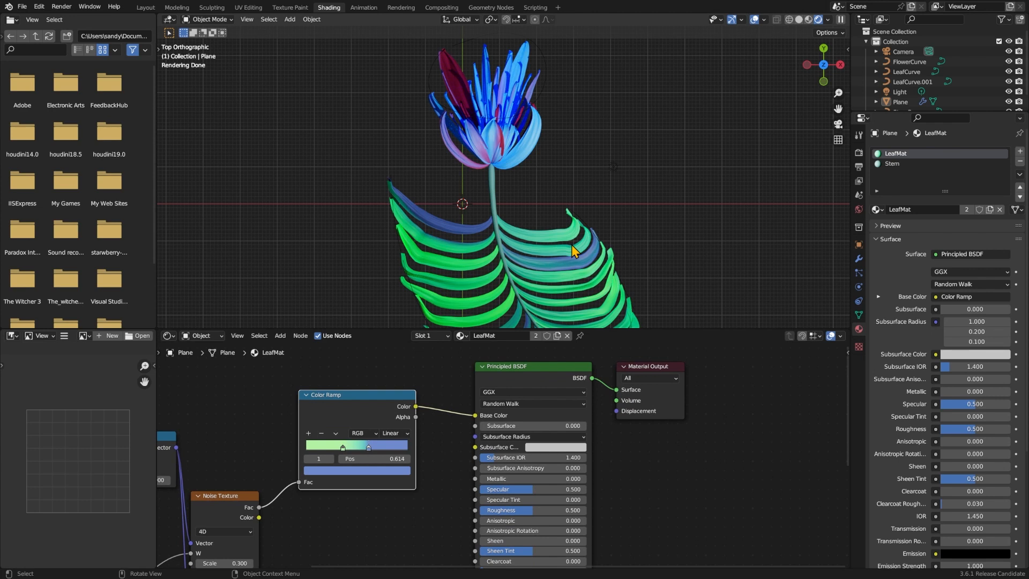
middle_click_drag(379, 511, 493, 462)
scroll(418, 487, "down", 2)
middle_click_drag(418, 488, 443, 471)
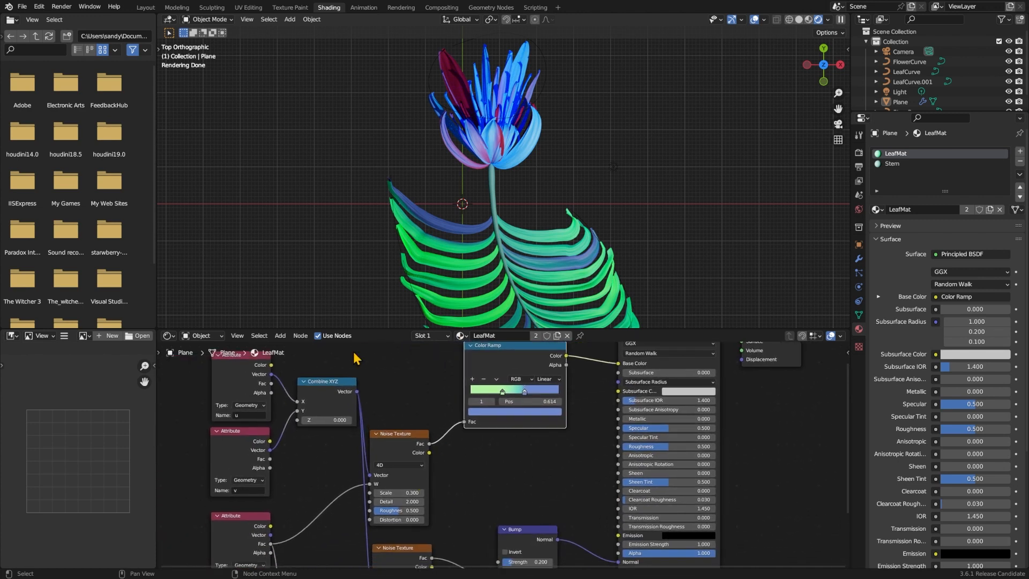
middle_click_drag(495, 437, 466, 452)
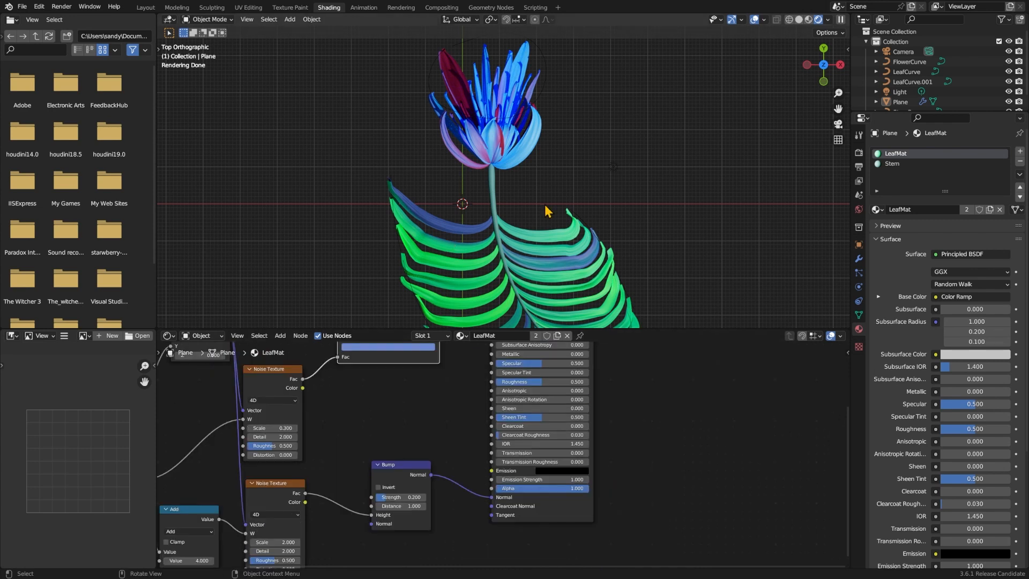
Move the control points of the FlowerCurve guide curve to spread the bloom's petals outward.
left_click(557, 142)
key("Tab")
key("Tab")
key("Tab")
key("g")
left_click(551, 101)
middle_click_drag(553, 97, 549, 125, "shift")
key("g")
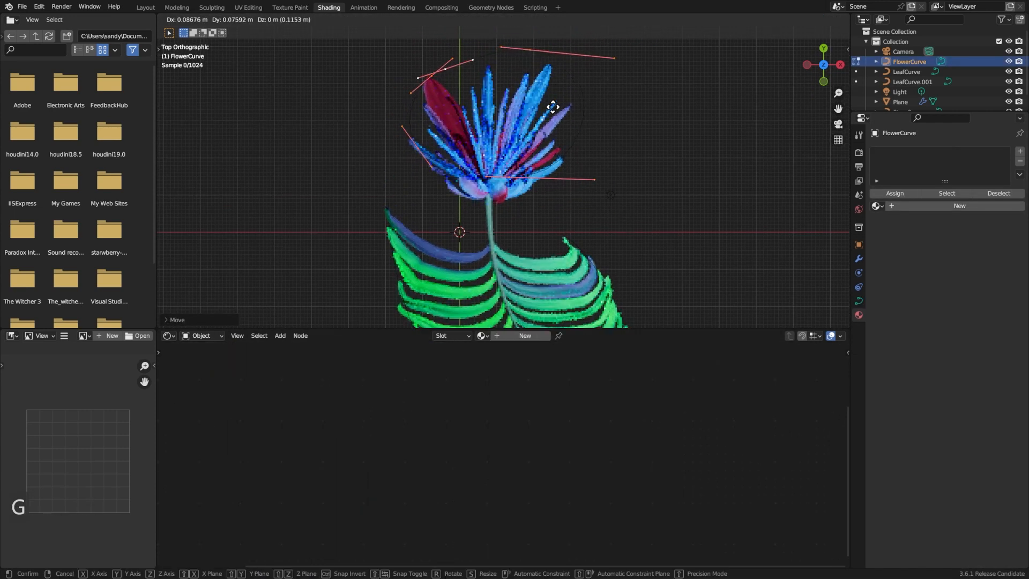
left_click(551, 107)
key("Tab")
Raise the points of the Float Curve that shapes petal width in the plane's FlowerGen node tree.
left_click(655, 168)
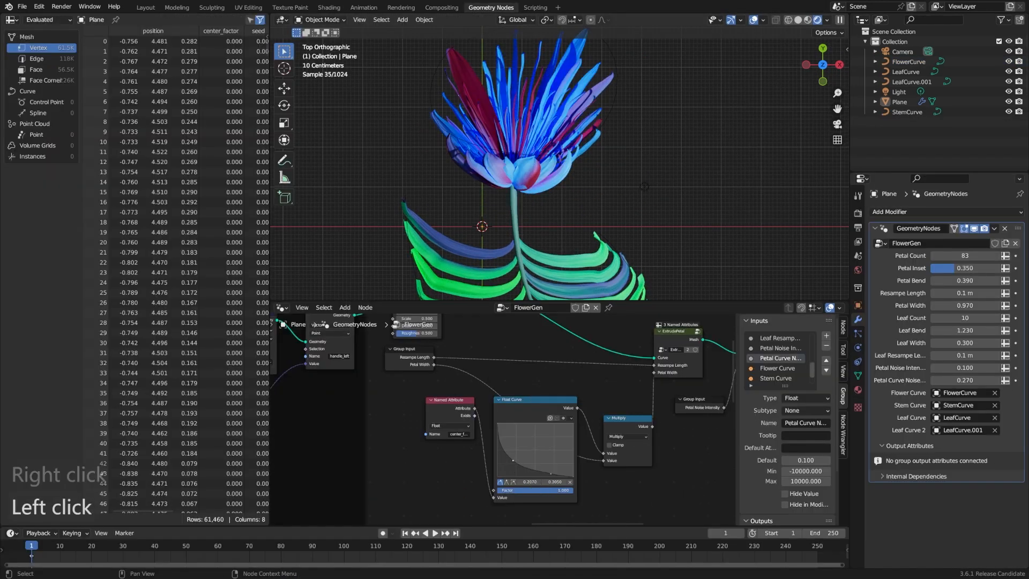
left_click_drag(513, 460, 536, 437)
left_click_drag(551, 474, 559, 467)
Set the plane's Petal Curve Noise to 0 and Petal Noise Intensity to 0.1 in the GeometryNodes modifier.
left_click(980, 379)
type("0")
key("Return")
left_click(975, 371)
type("0.1")
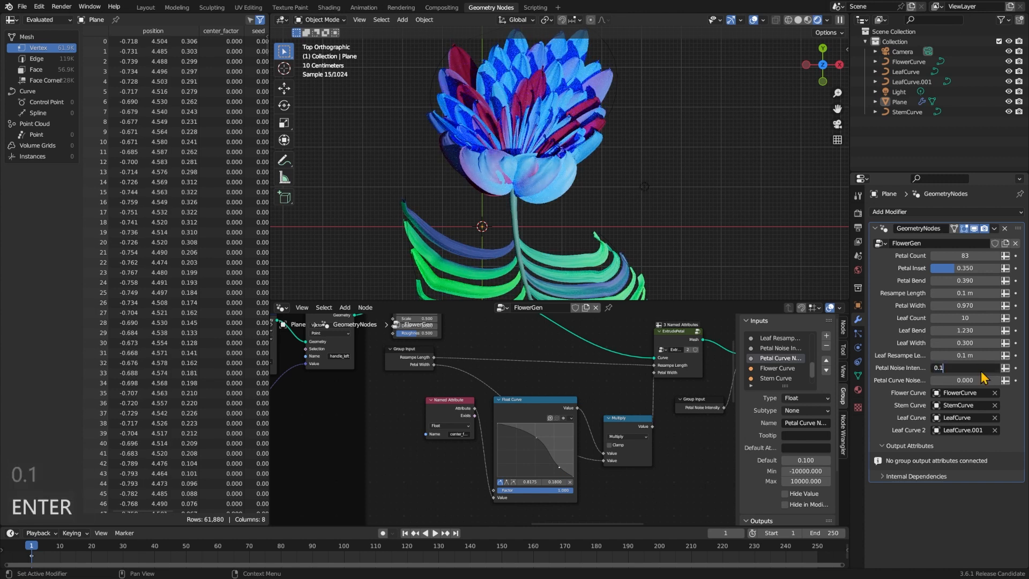
key("Return")
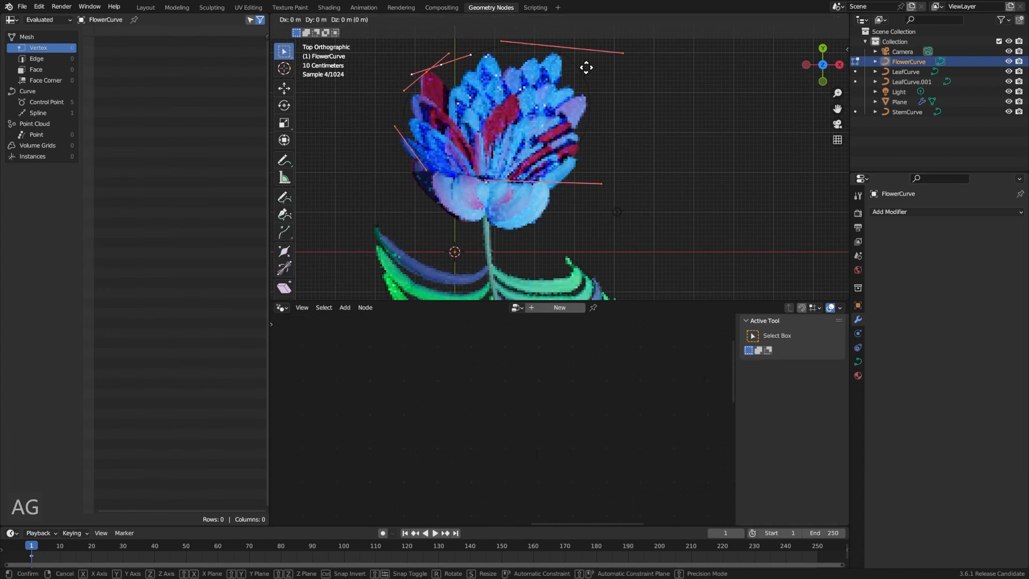
Reposition the FlowerCurve control points to reshape the bloom and save the file.
key("g")
key("ctrl+s")
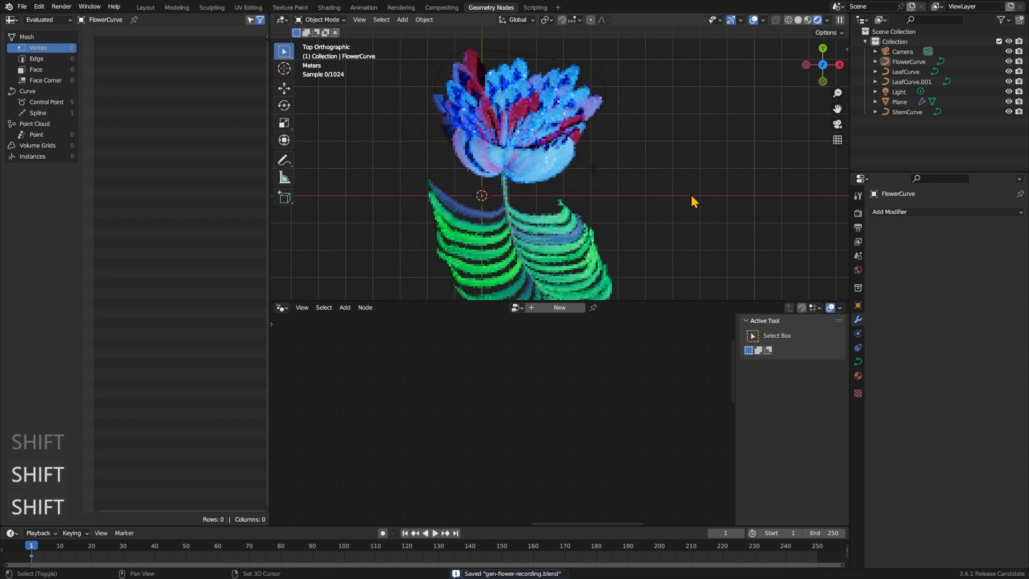
key("ctrl+s")
key("ctrl+s")
key("g")
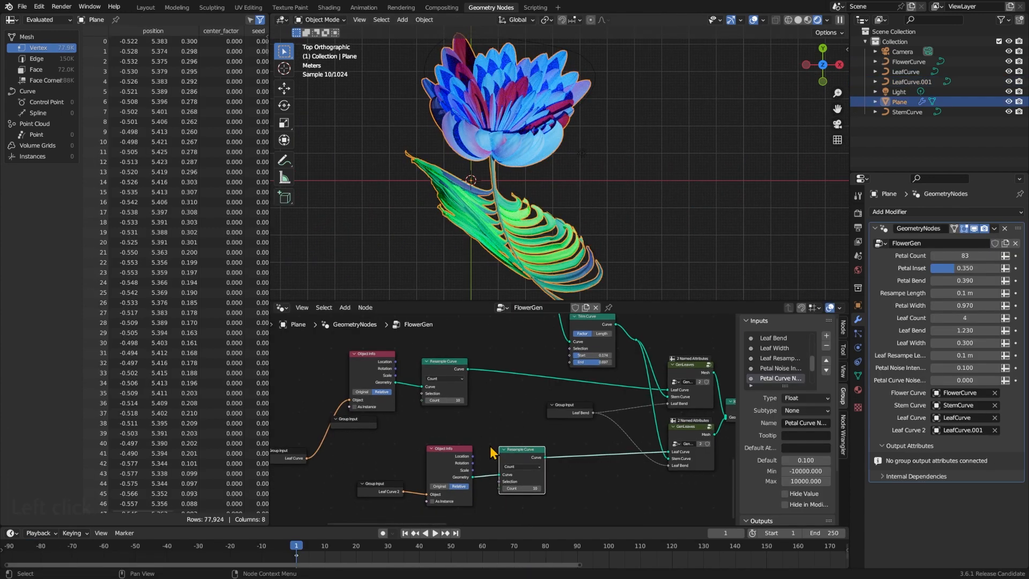
Link the Leaf Count group input to the Count of both leaf Resample Curve nodes and save the file.
left_click_drag(352, 406, 399, 418)
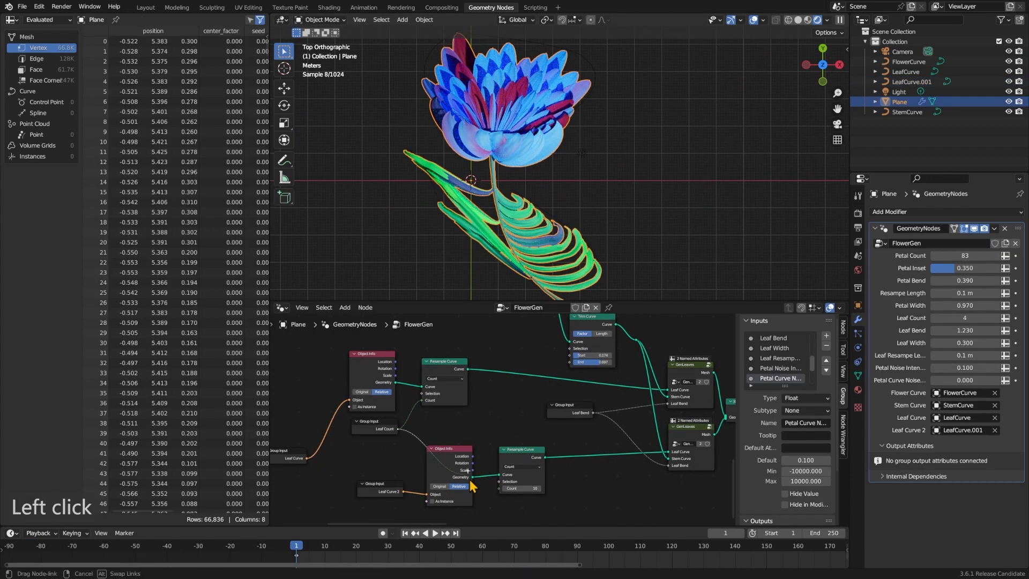
key("ctrl+s")
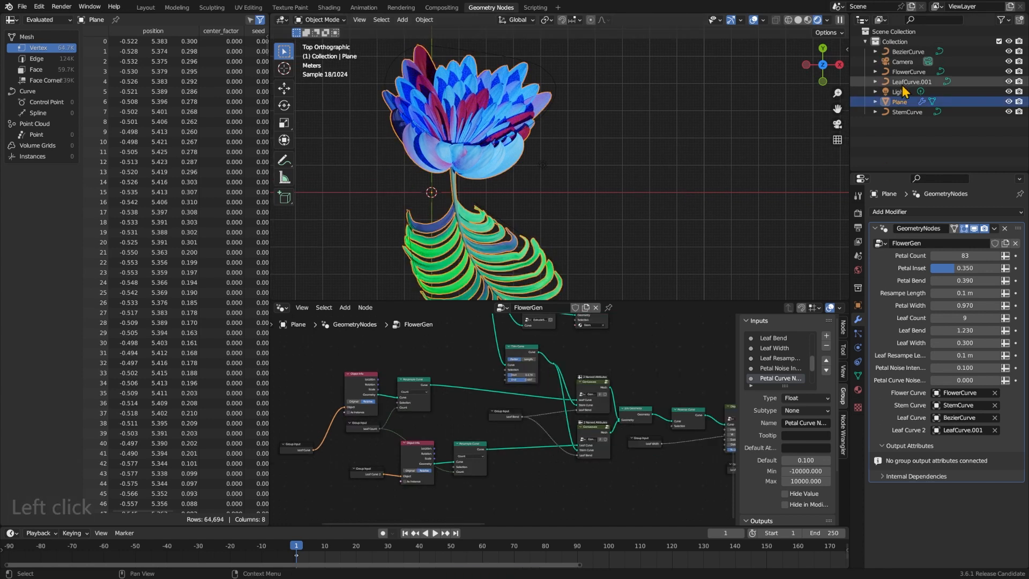
Draw a new freehand guide curve for the left leaf in LeafCurve.002 and adjust its points.
left_click(905, 82)
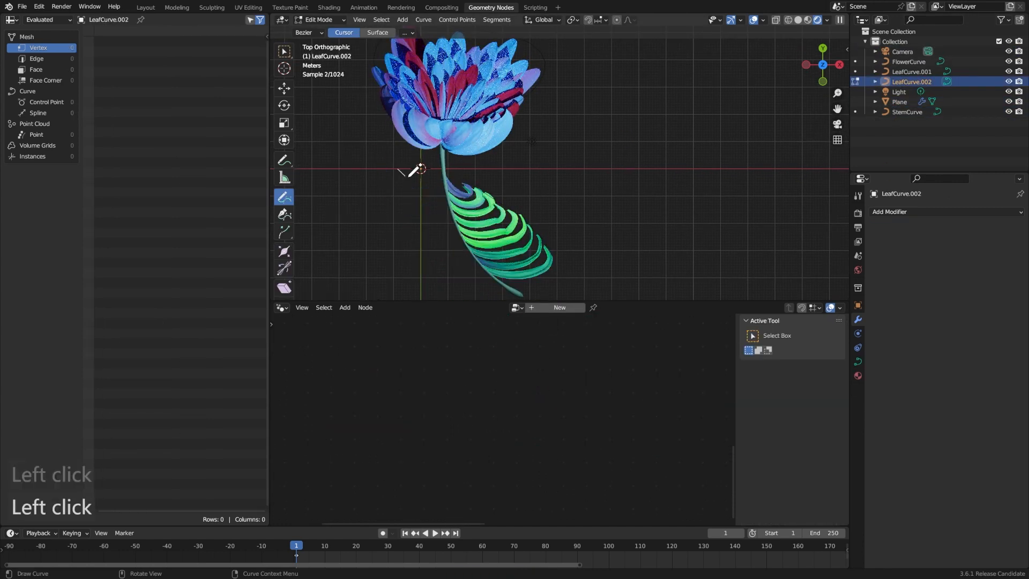
mouse_move(415, 162)
left_mouse_down()
mouse_move(411, 191)
mouse_move(471, 184)
left_mouse_up()
key("g")
key("z")
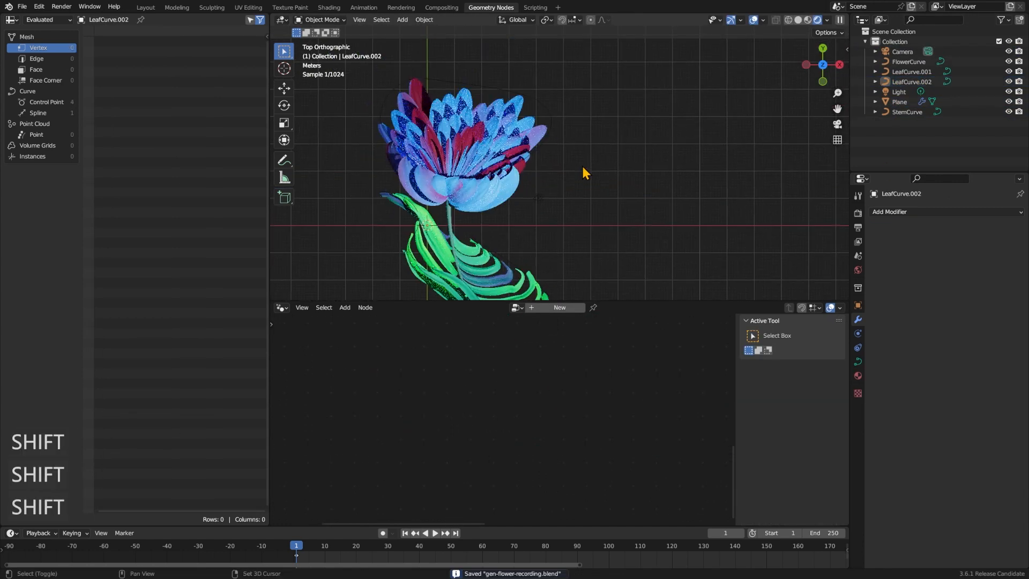
Try to reshape StemCurve into a long arc sweeping up to the right, adjusting the point beneath the bloom.
left_click(907, 112)
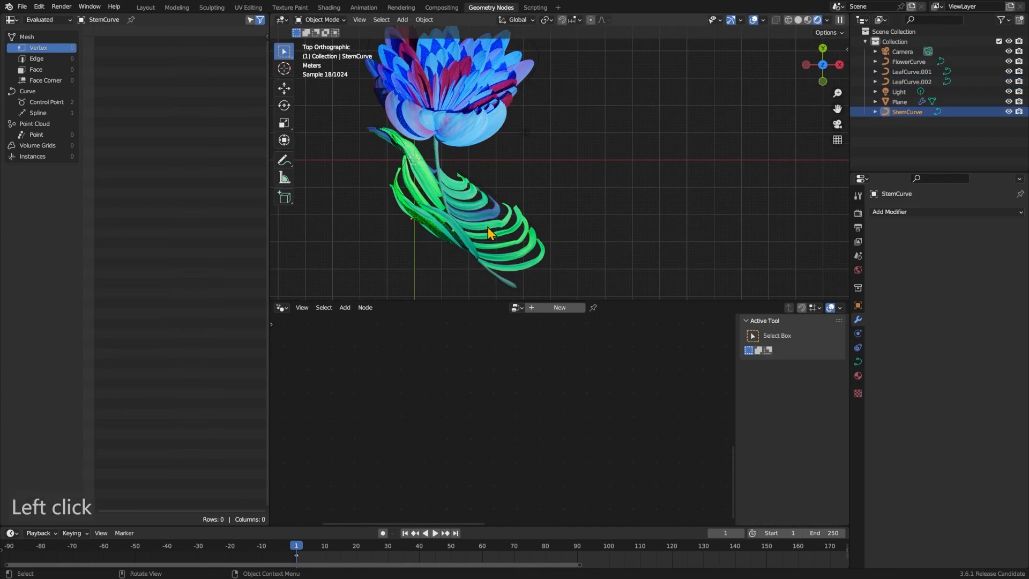
left_click_drag(431, 112, 565, 228)
left_click_drag(565, 227, 624, 143)
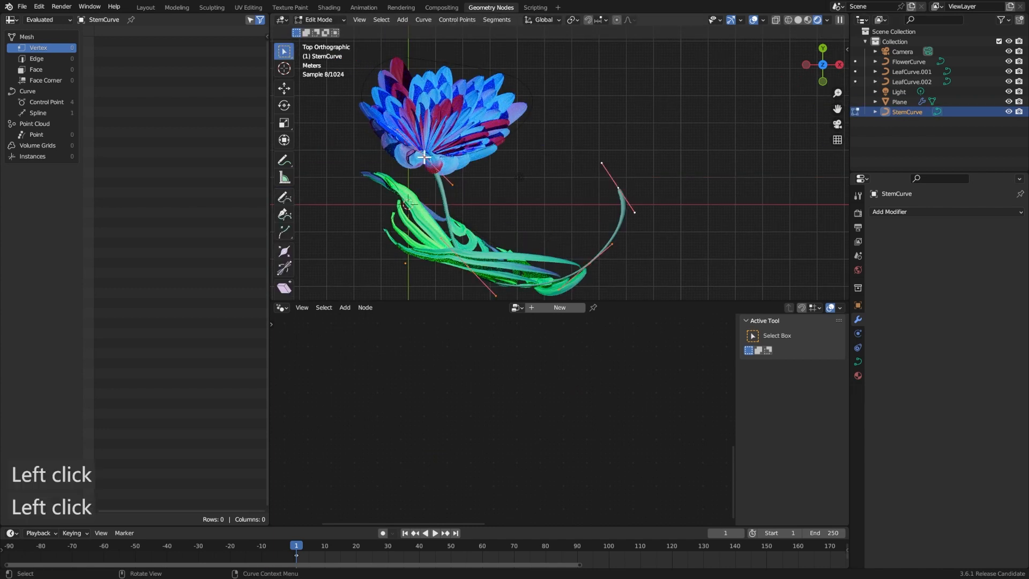
left_click_drag(424, 157, 443, 101)
key("r")
key("g")
Delete all StemCurve points, draw a new curved stem from the bloom down to the lower right, and save the file.
left_click(906, 110)
key("a")
key("x")
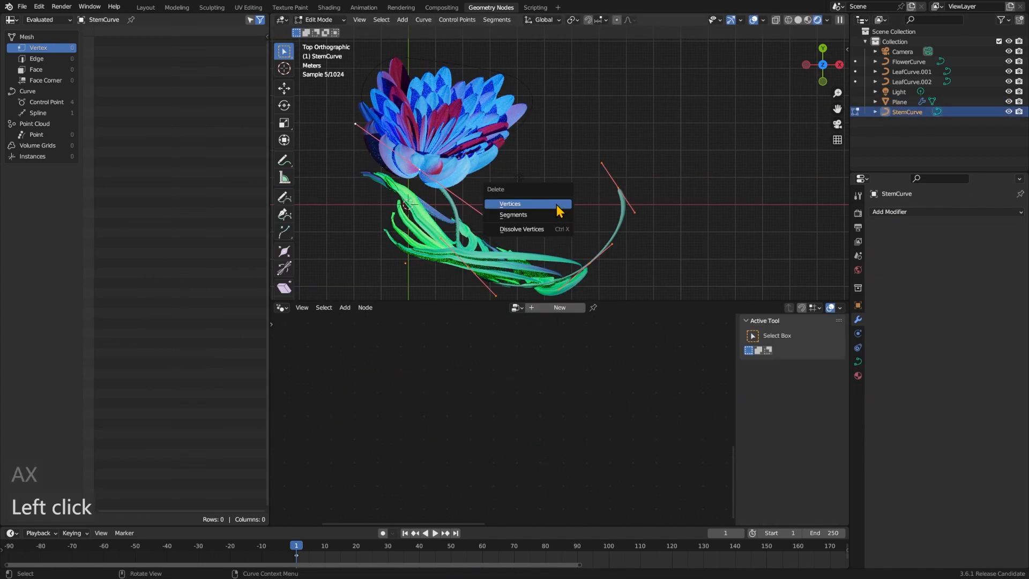
left_click(565, 202)
key("ctrl+z")
left_click_drag(505, 257, 561, 261)
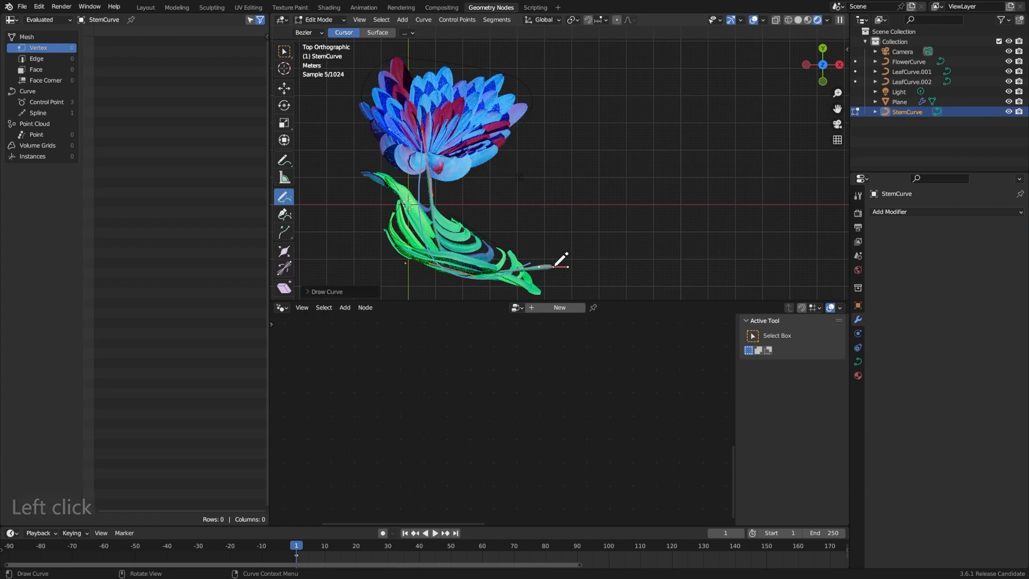
key("ctrl+s")
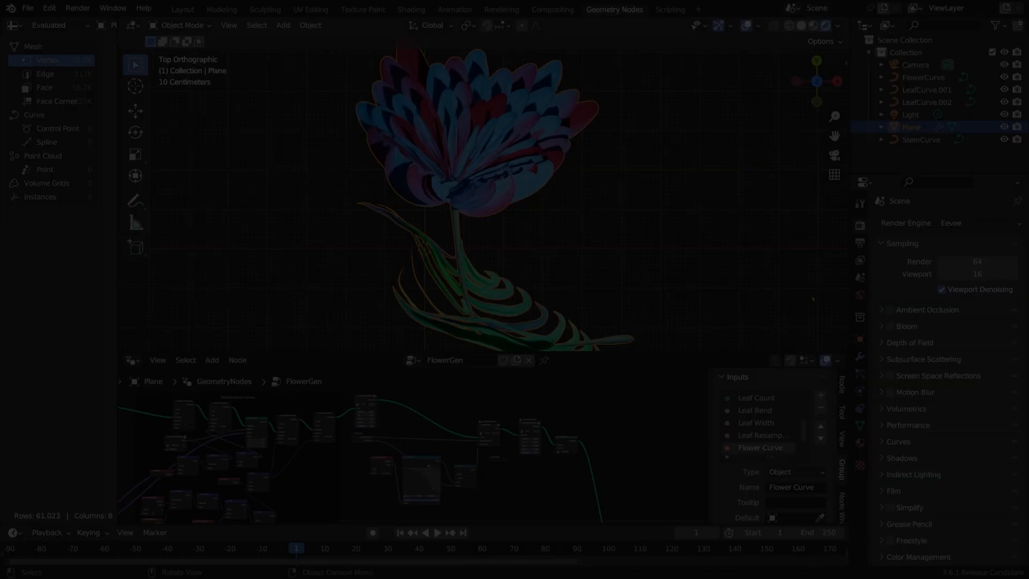
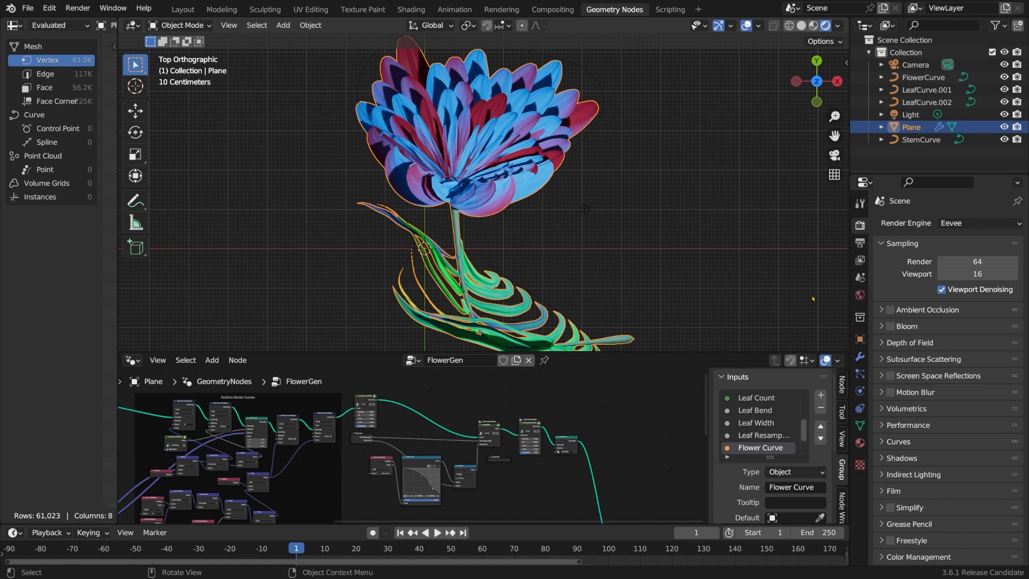
Set the scene's end frame to 240 in the output frame range.
left_click(859, 246)
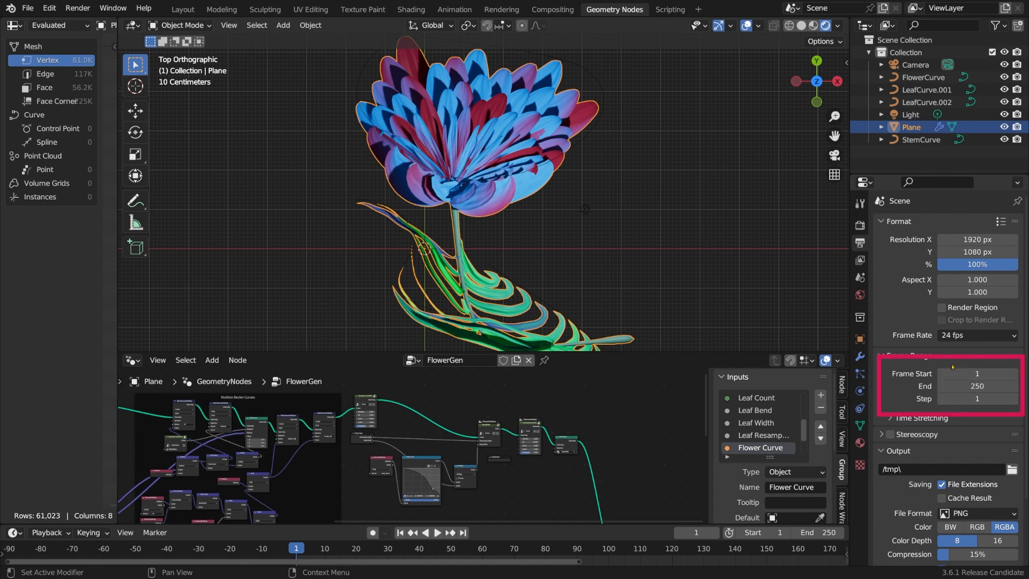
left_click(964, 387)
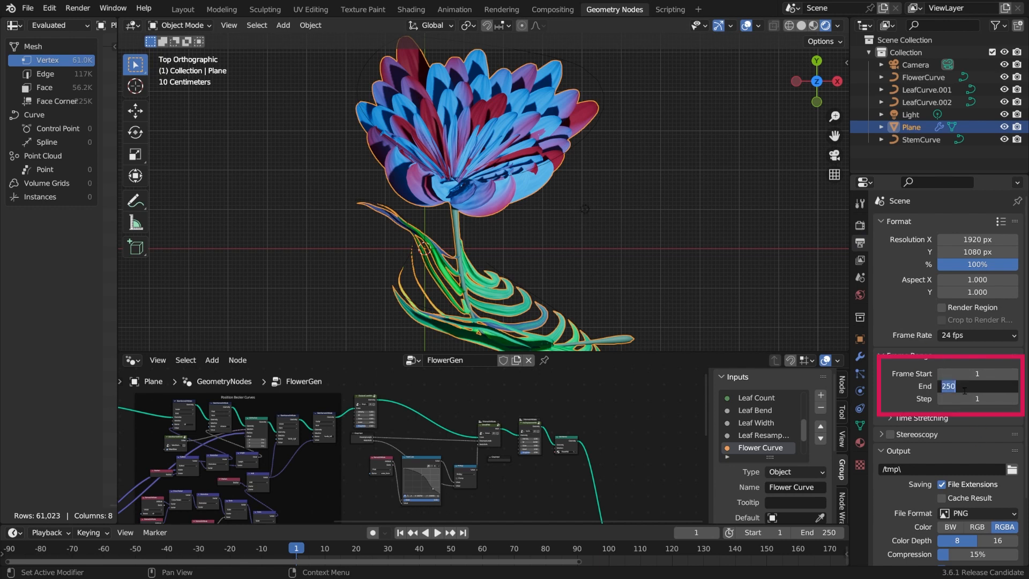
type("240")
key("Return")
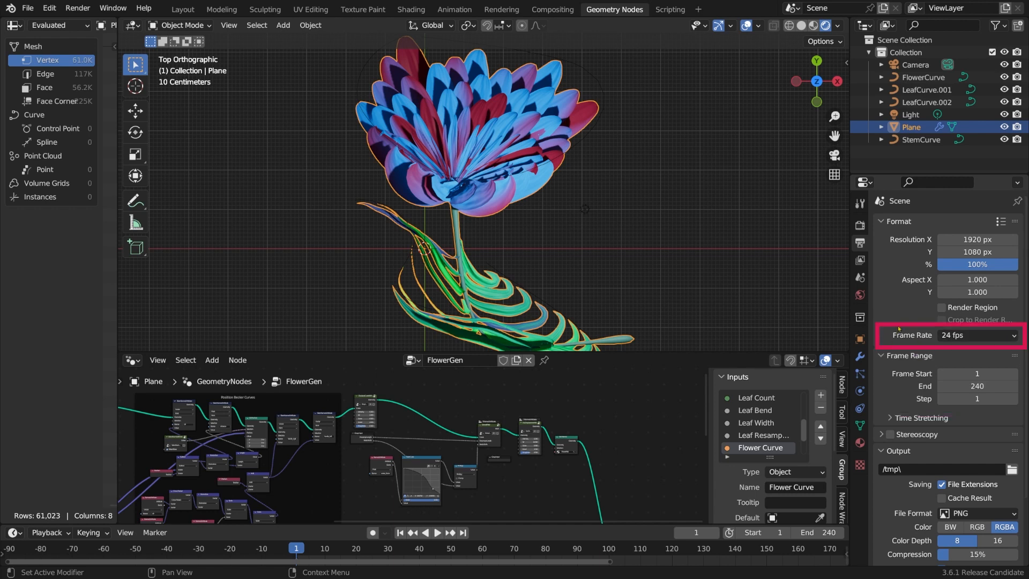
Preview the petal curves coming out of the DisplaceCurveWithNoise group node with a Viewer node.
scroll(418, 438, "up", 5)
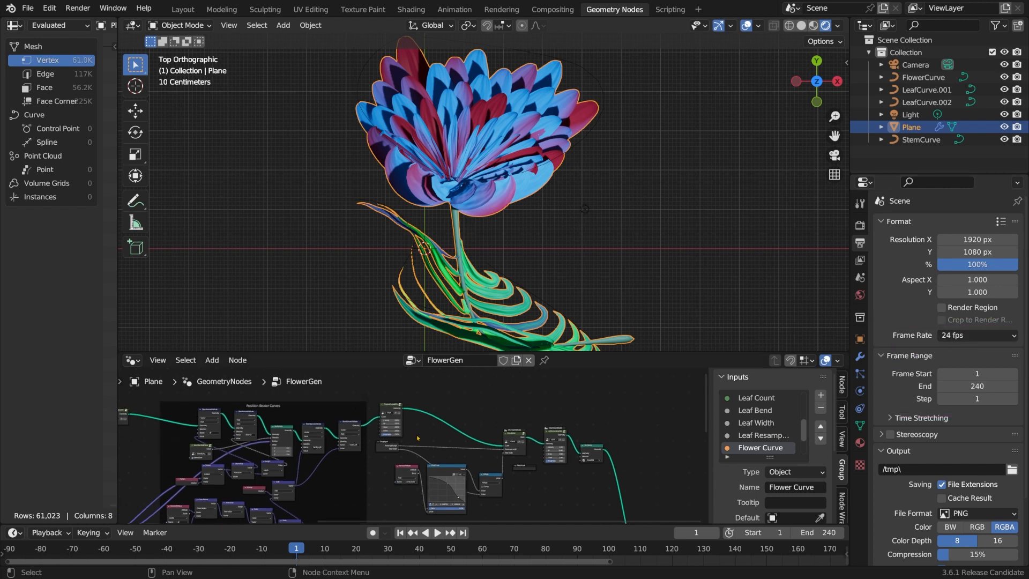
scroll(417, 439, "up", 5)
middle_click_drag(417, 438, 406, 429)
left_click(440, 408)
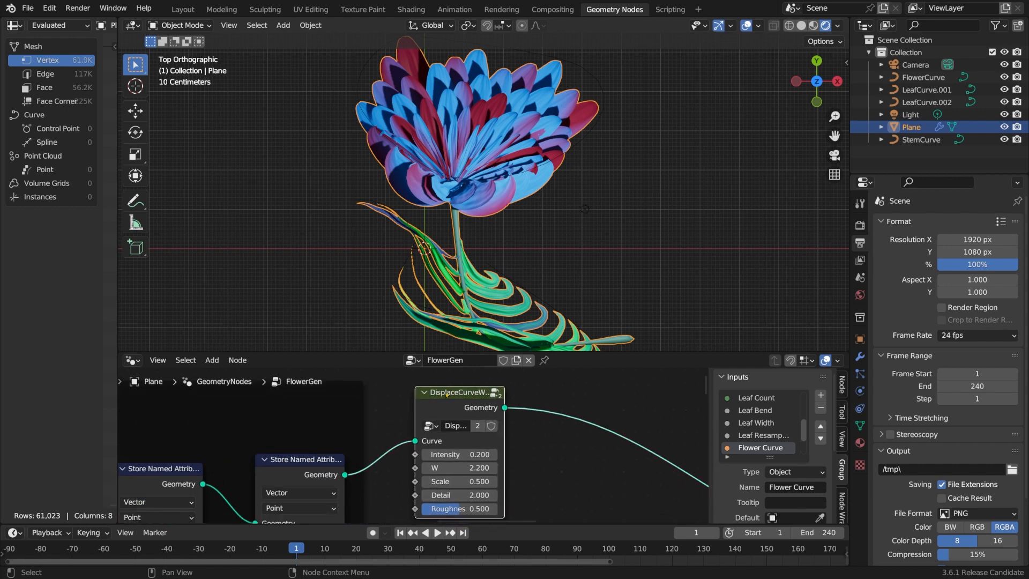
left_click(440, 408, "ctrl+shift")
middle_click_drag(495, 133, 494, 156, "shift")
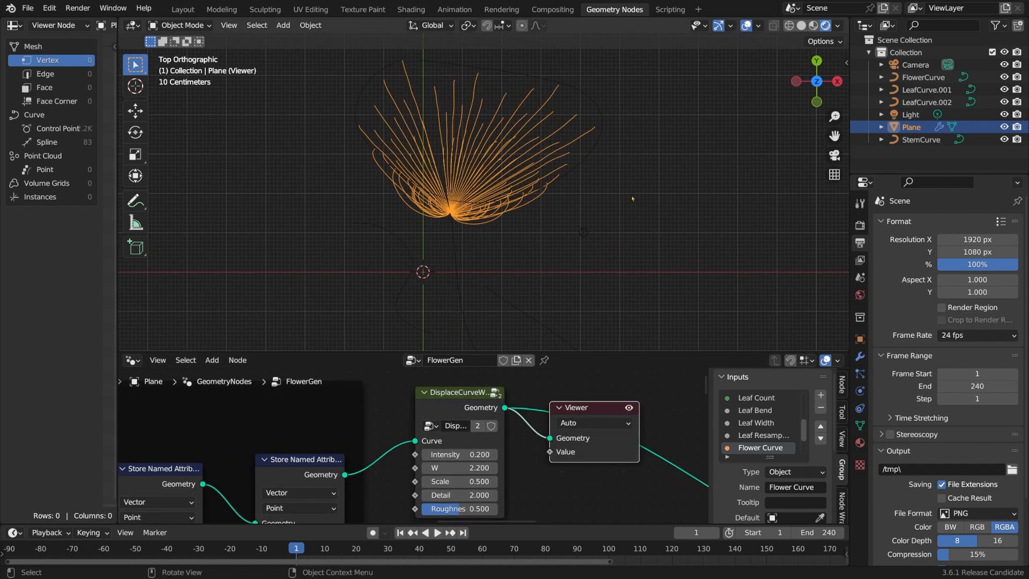
Check the noise setup inside DisplaceCurveWithNoise, and raise the group node's Intensity to 1.8 and W to 28.2.
left_click_drag(461, 468, 429, 467)
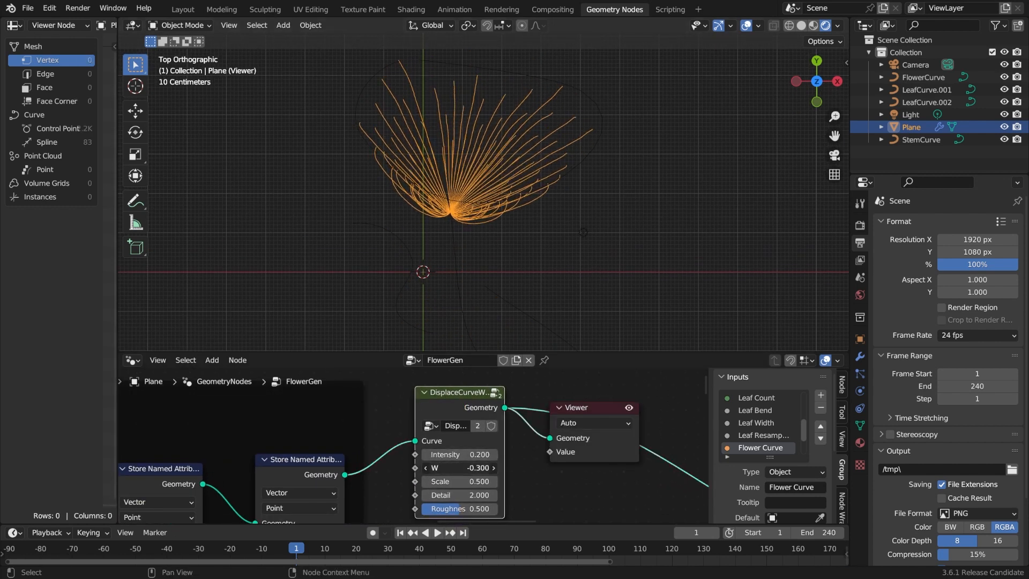
key("Tab")
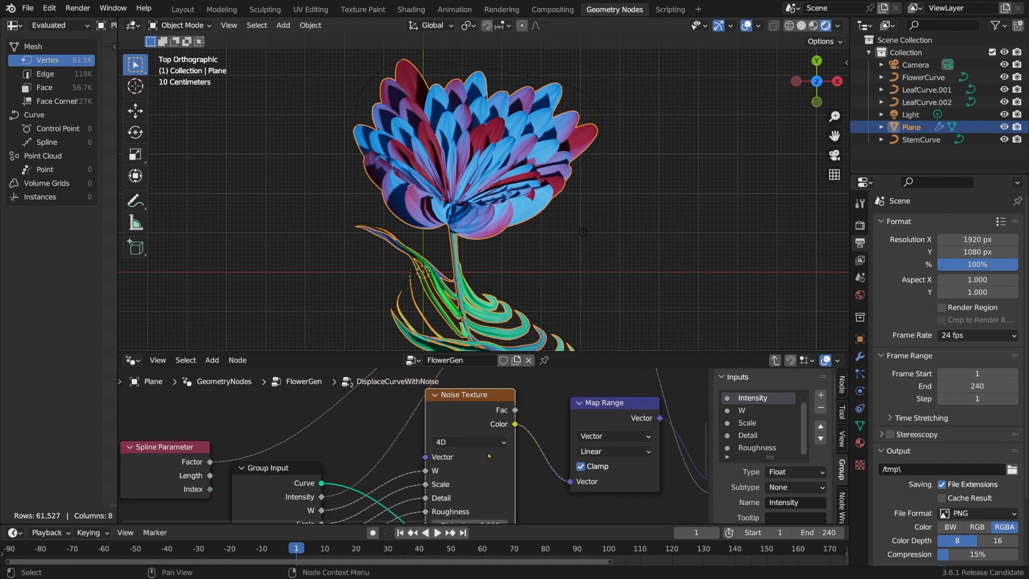
key("Tab")
left_click(568, 455)
left_click_drag(459, 468, 554, 454)
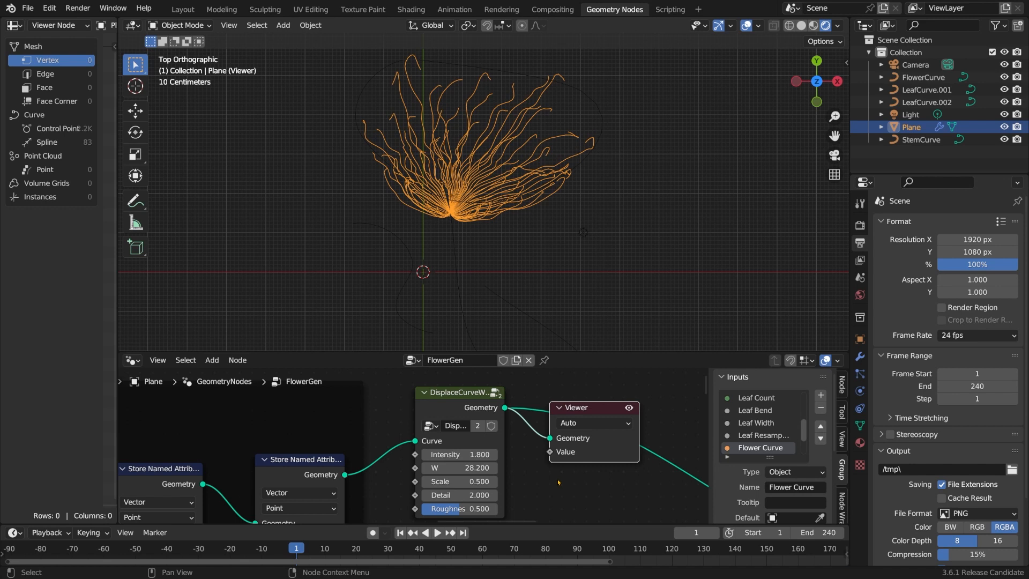
Add a Scene Time node, drive the W input of DisplaceCurveWithNoise with its Seconds output, and play the animation.
middle_click_drag(420, 483, 488, 518)
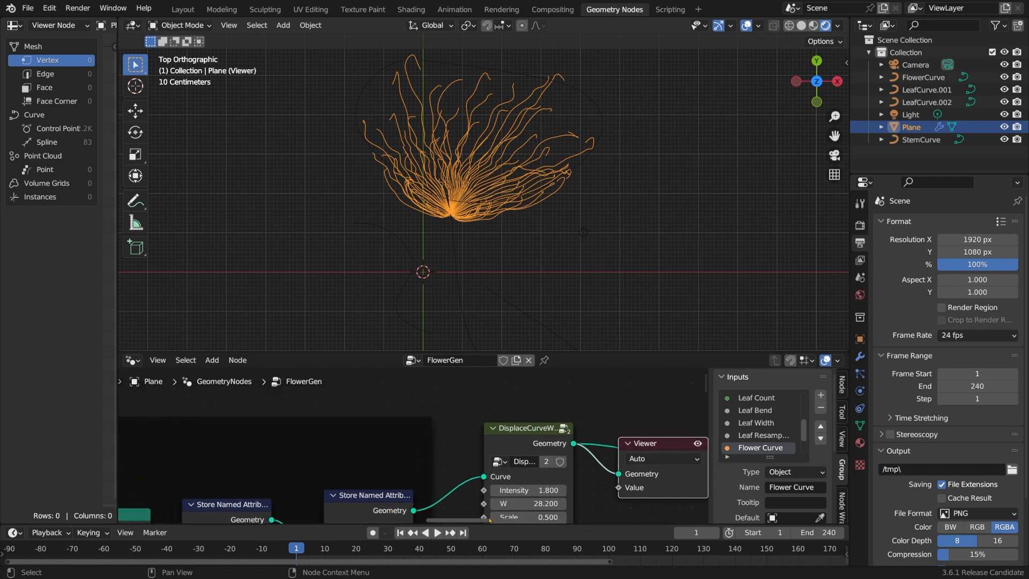
key("shift+a")
type("scene")
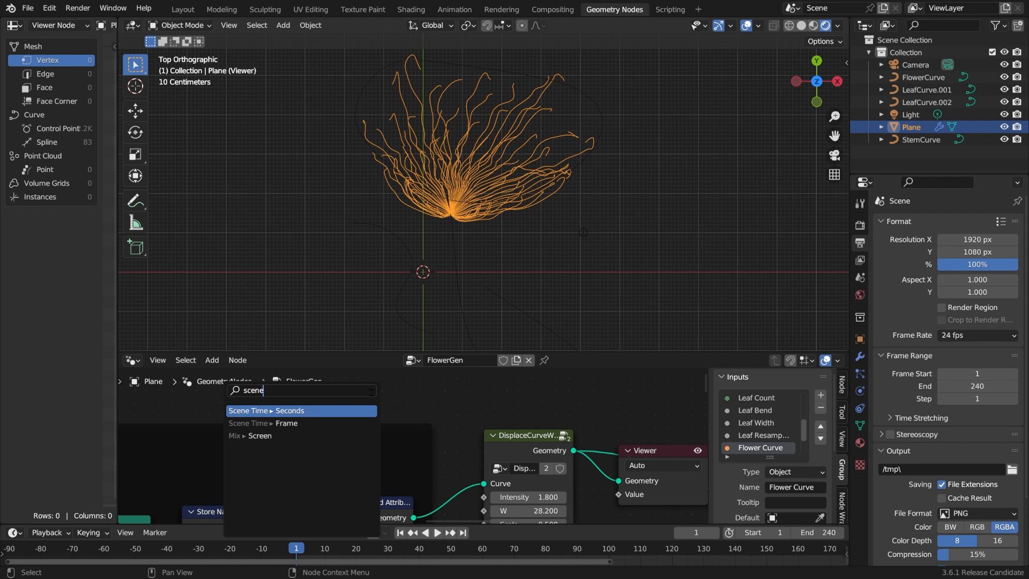
key("Return")
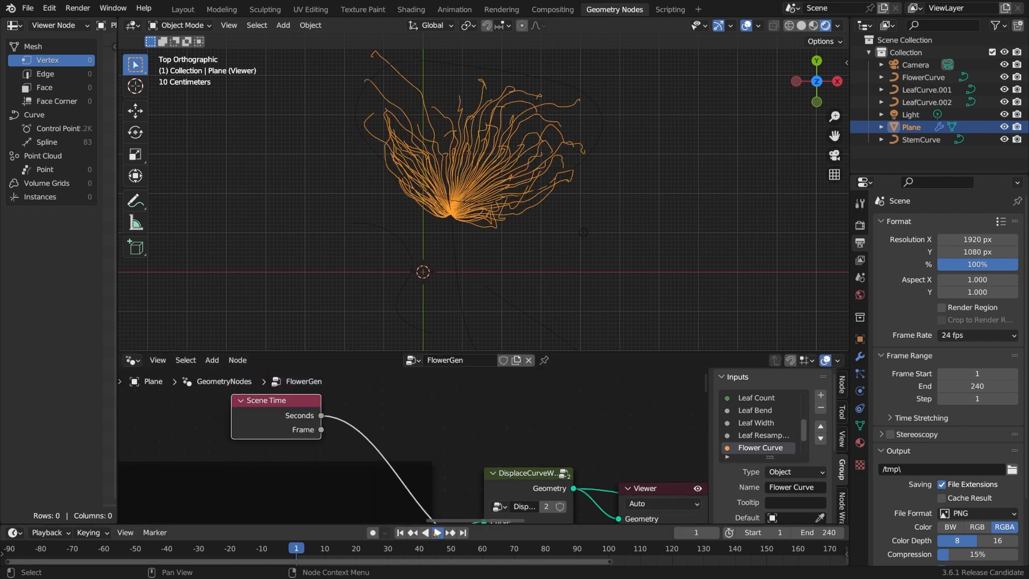
key("space")
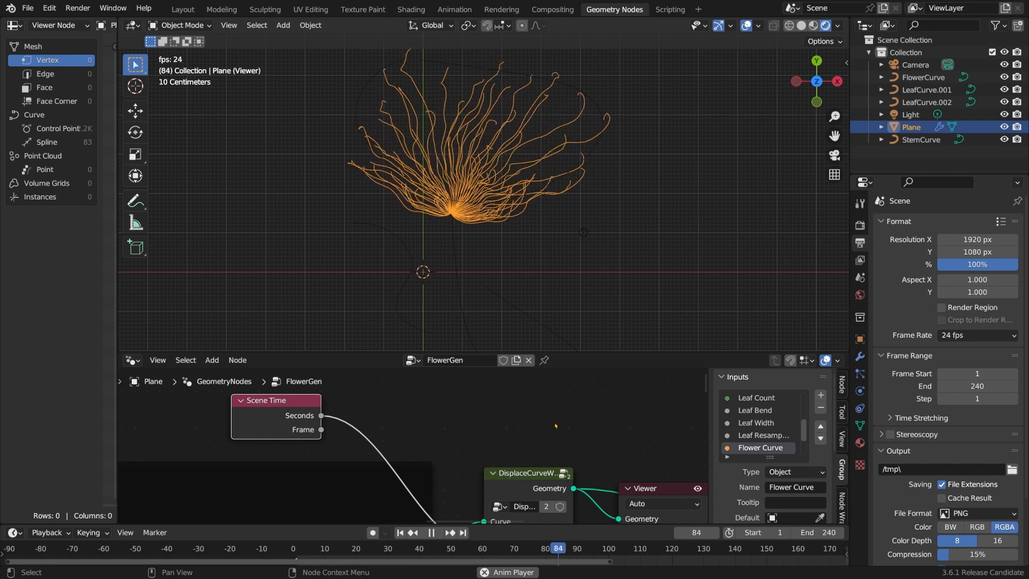
key("space")
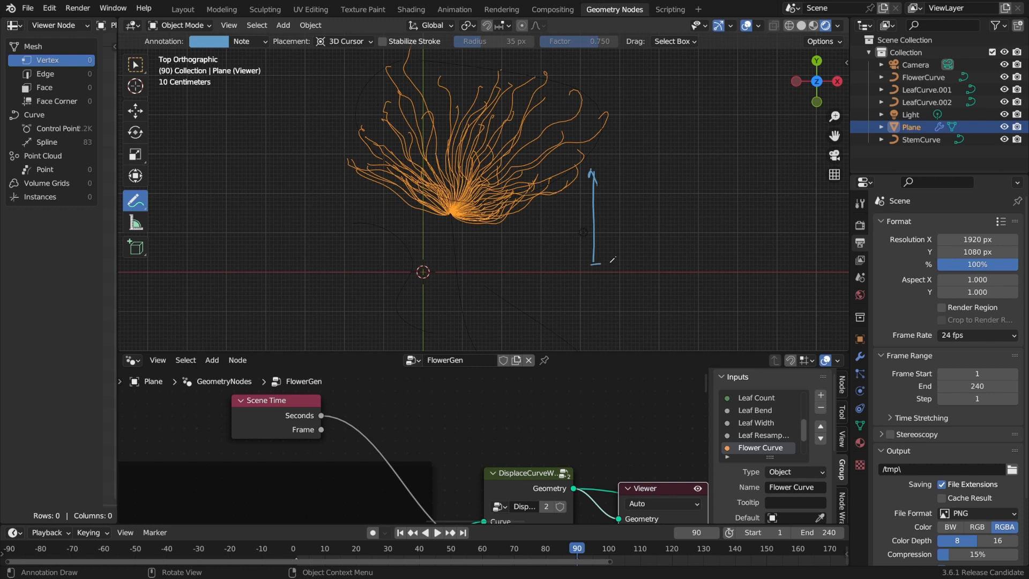
Annotate the viewport with a graph of value against t, marking 0 and 1 along the horizontal axis.
left_click_drag(611, 262, 739, 261)
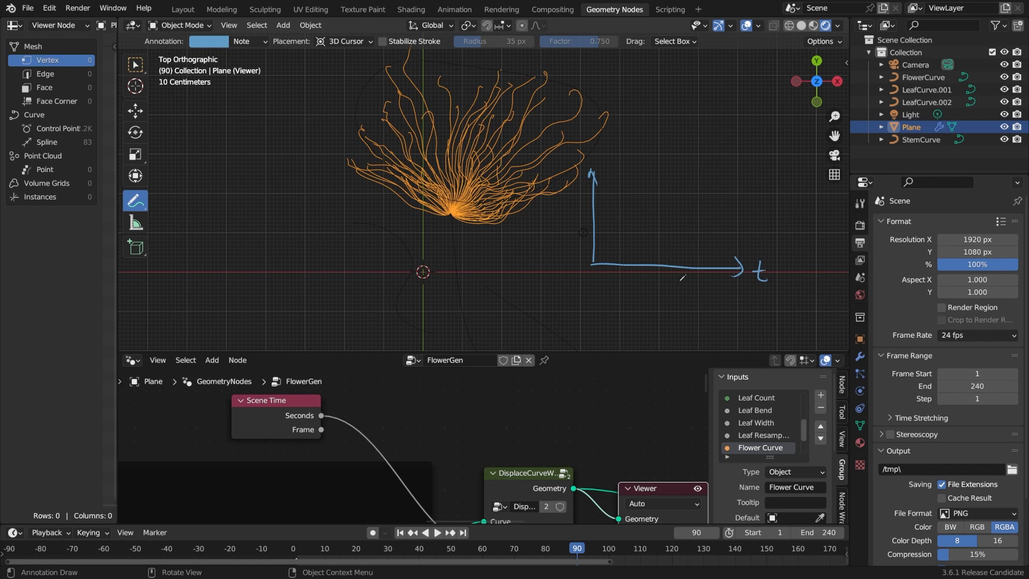
left_click_drag(741, 297, 748, 289)
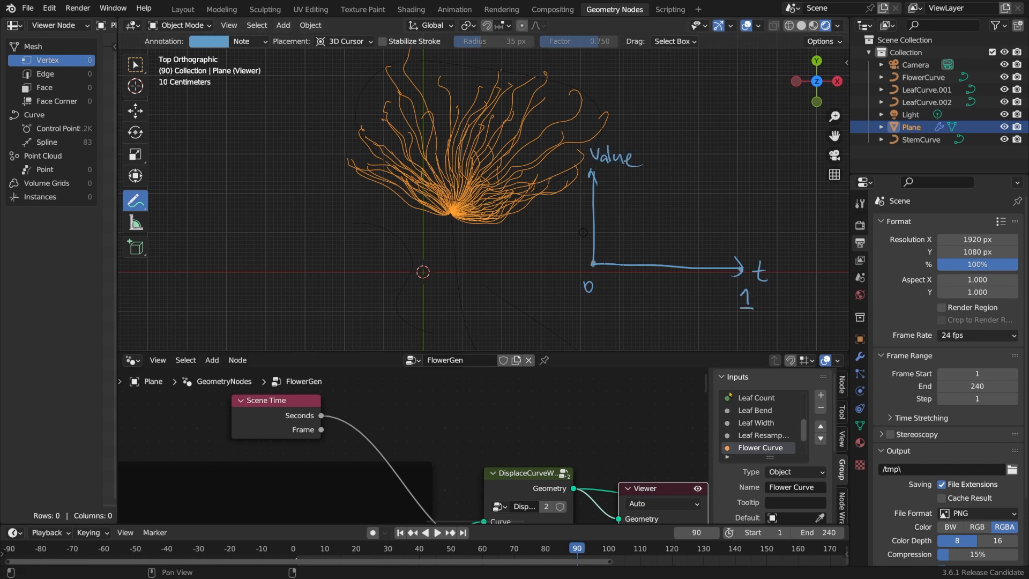
Try sketching a wave on the annotated graph that starts and ends on the t axis, circling both endpoints.
left_click_drag(592, 263, 594, 263)
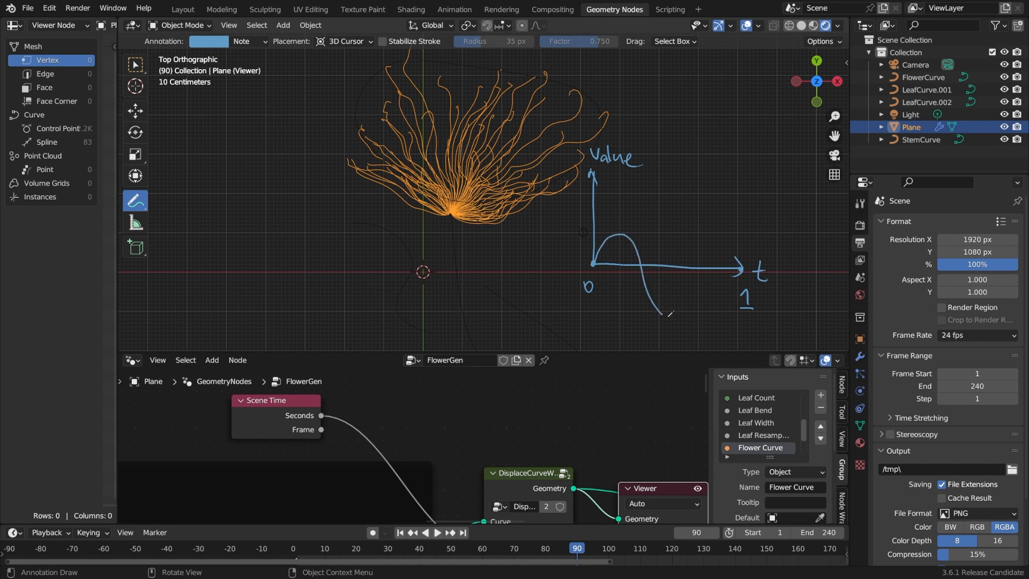
key("ctrl+z")
left_click_drag(593, 263, 647, 289)
left_click_drag(733, 245, 740, 268)
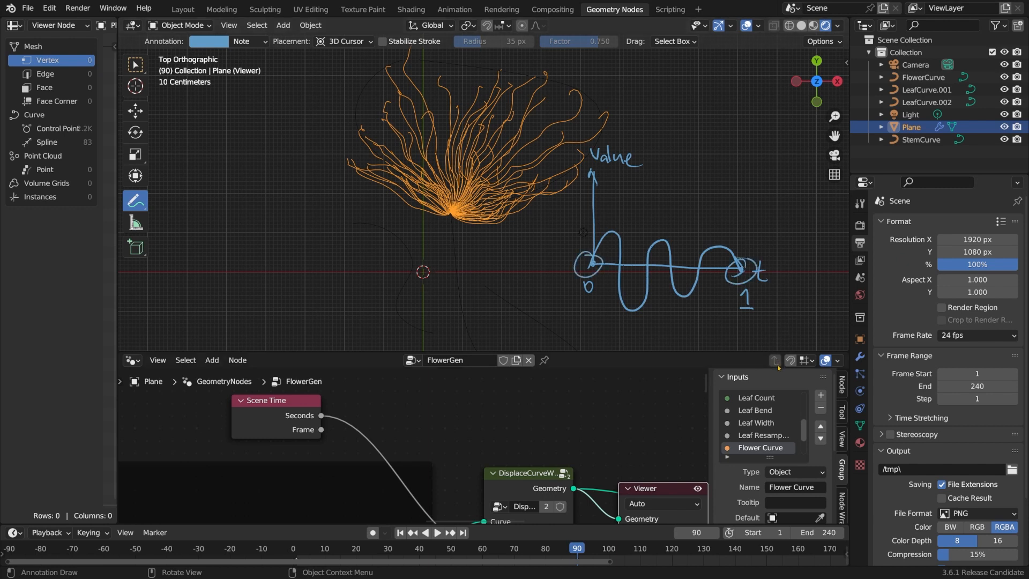
key("ctrl+z")
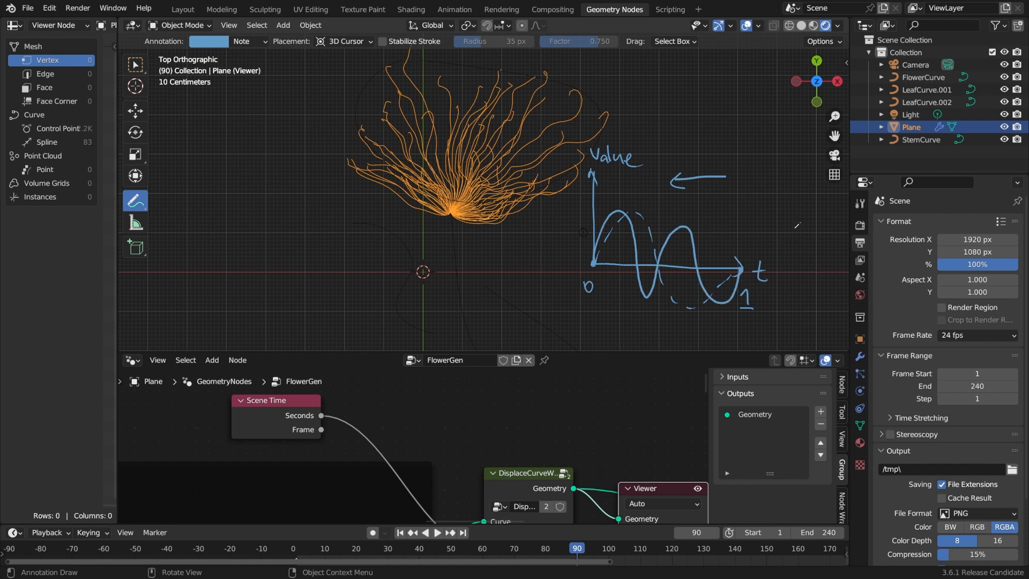
Add a Map Range node fed by the Scene Time node's Seconds output and set its From Max to 10.
left_click(135, 64)
middle_click_drag(267, 421, 369, 423)
left_click_drag(368, 423, 261, 422)
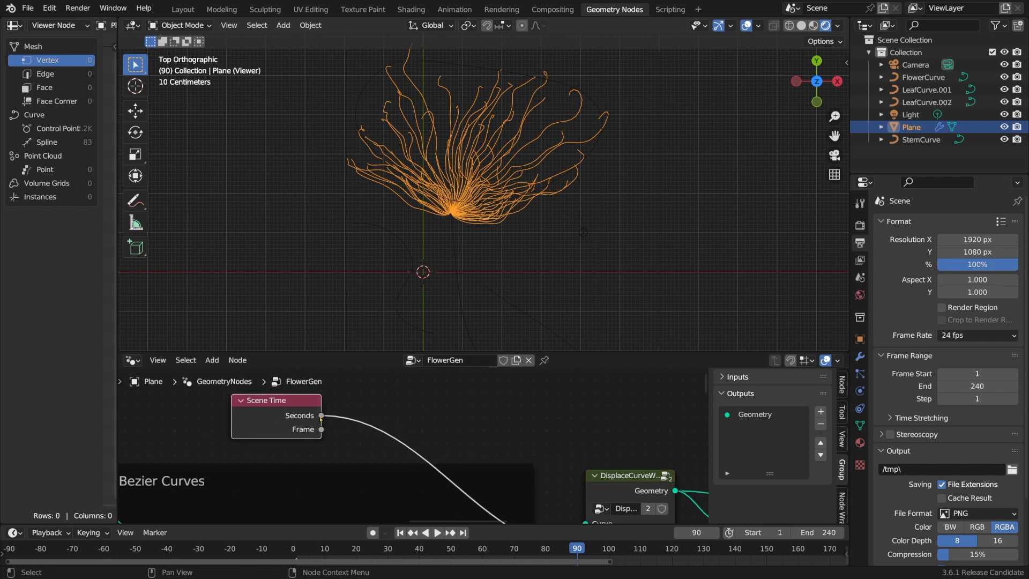
left_click_drag(321, 415, 385, 417)
type("map ra")
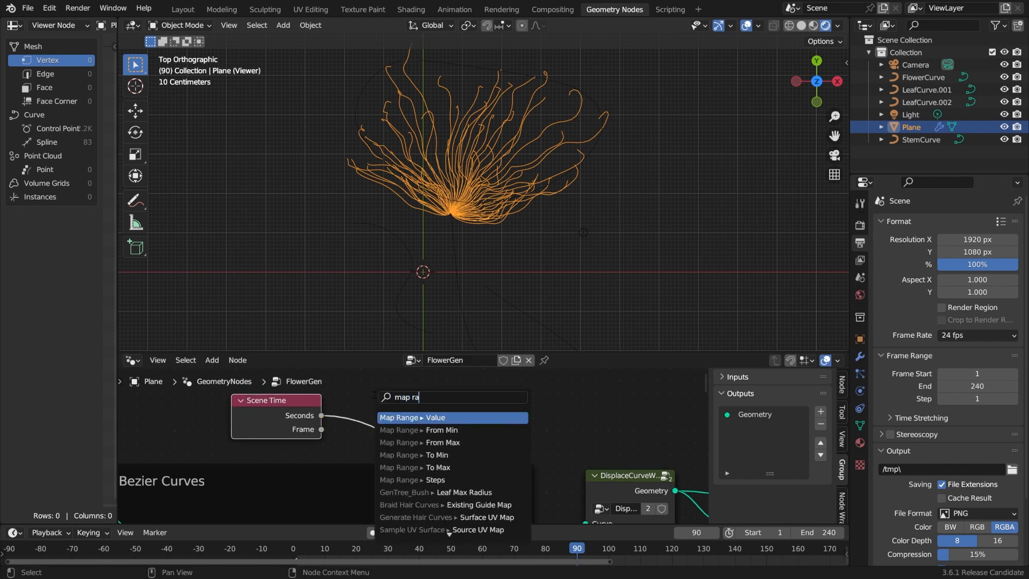
key("Return")
left_click(366, 374)
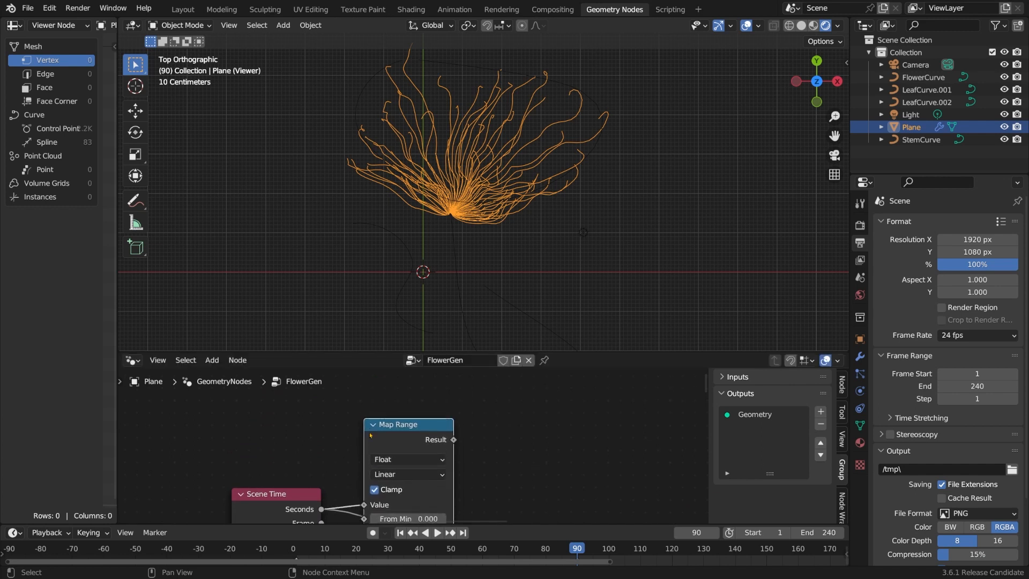
left_click(407, 472)
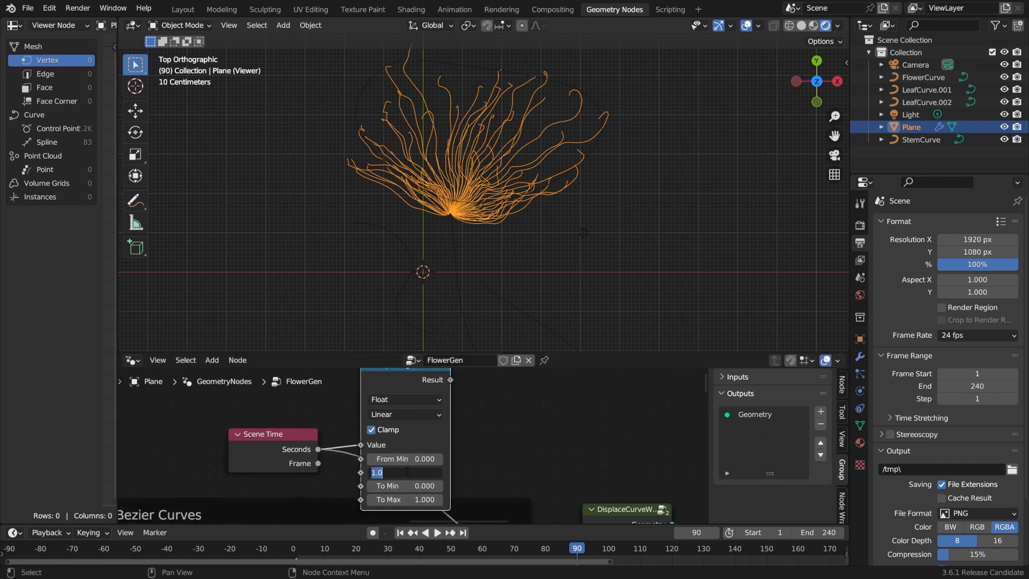
type("10")
key("Tab")
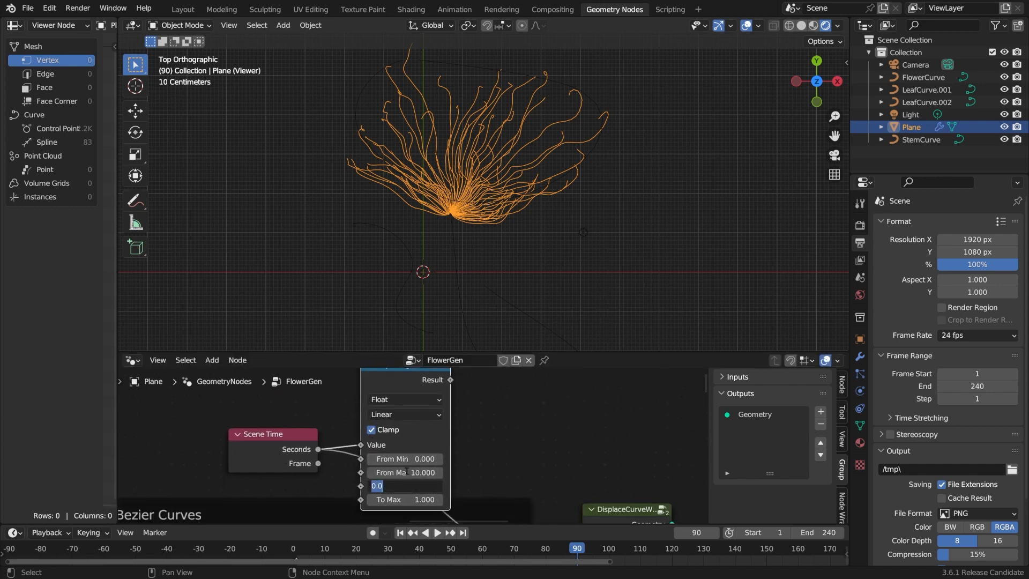
key("Return")
Add a Multiply math node fed by the Map Range result.
middle_click_drag(577, 458, 525, 462)
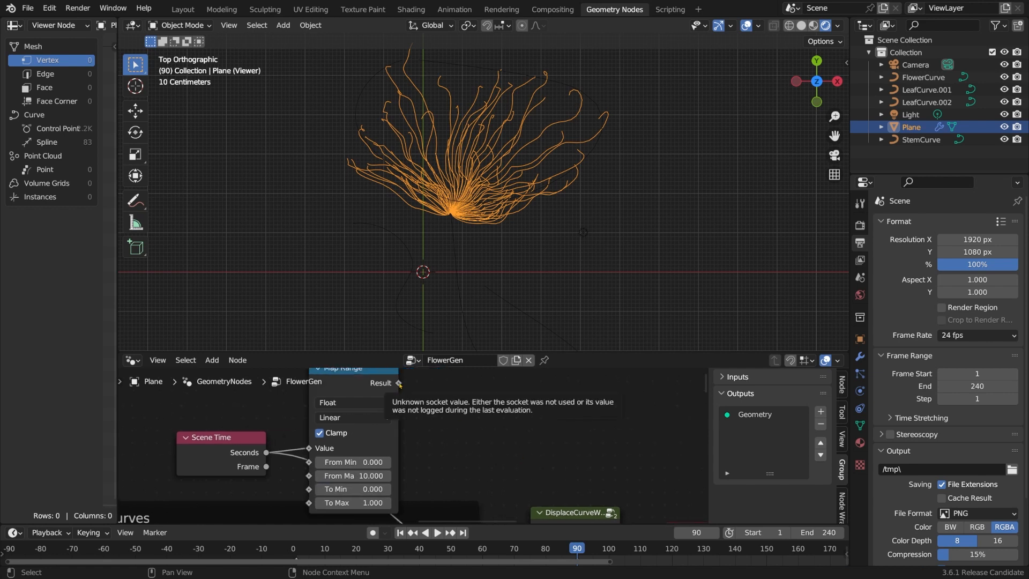
left_click_drag(399, 384, 440, 426)
type("mul")
key("Return")
left_click(449, 404)
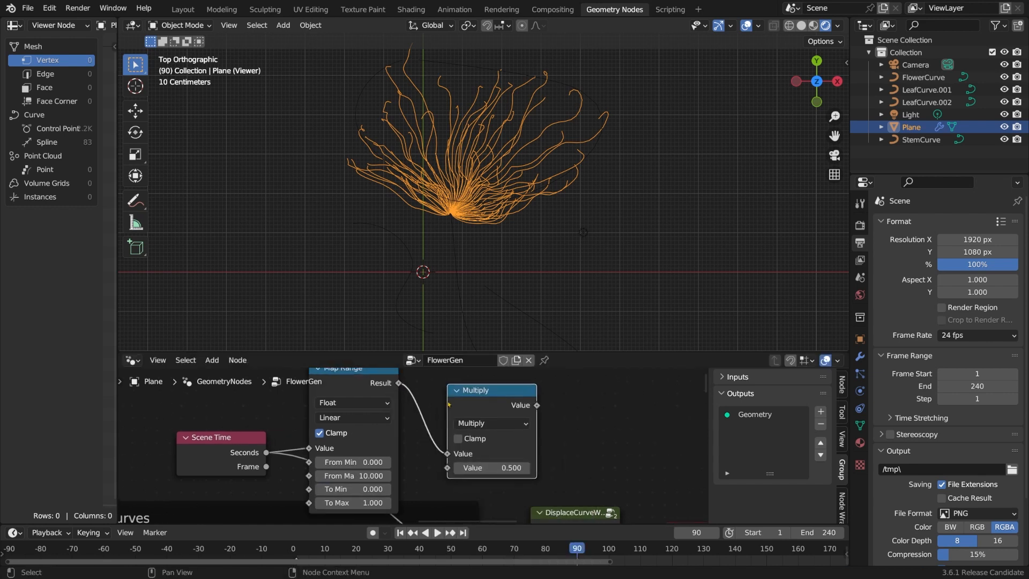
Drive the Multiply node's second input with a new Value node set to 1.
left_click_drag(442, 467, 409, 462)
type("value")
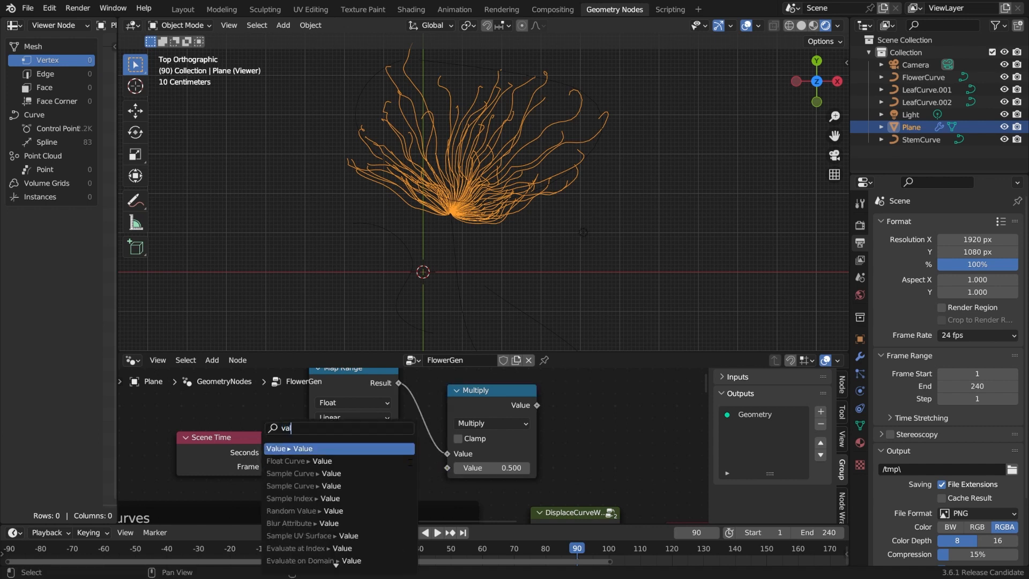
key("Return")
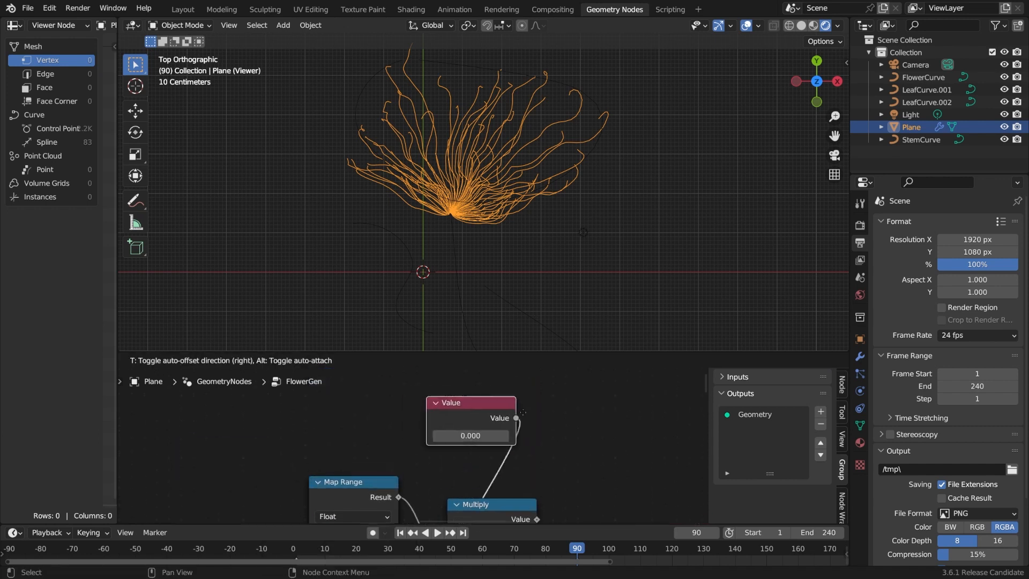
left_click(535, 413)
left_click(512, 462)
type("1")
key("Return")
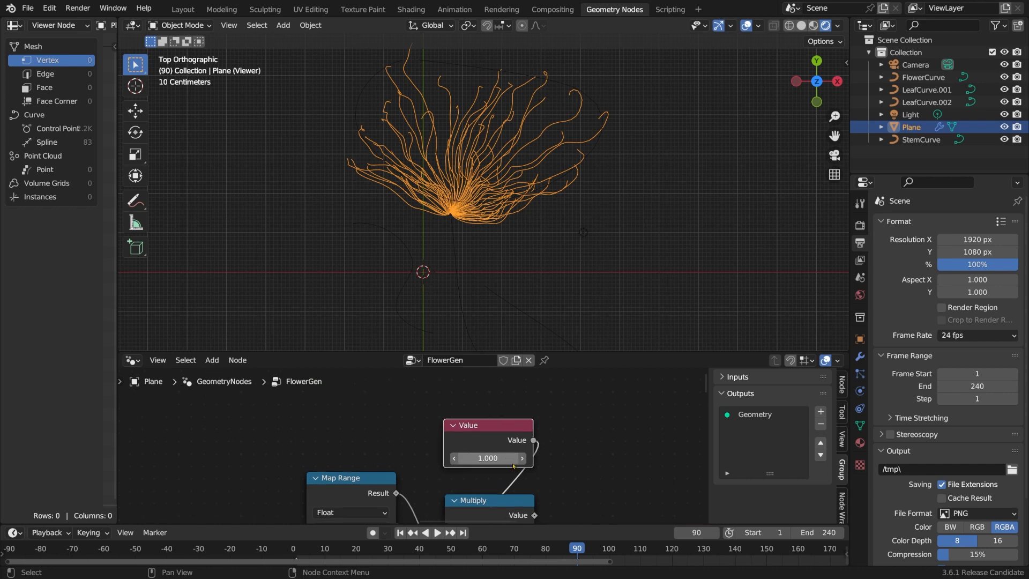
Chain a second Multiply node after the first one and set its multiplier to 2*pi.
scroll(512, 463, "down", 3)
scroll(512, 463, "down", 2)
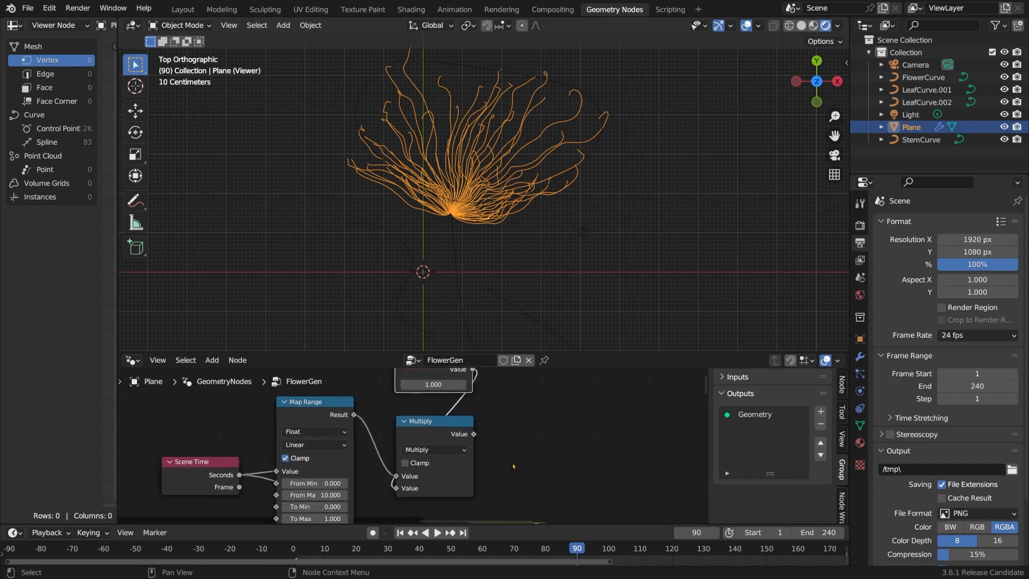
left_click(475, 434)
type("mult")
key("Return")
left_click(548, 467)
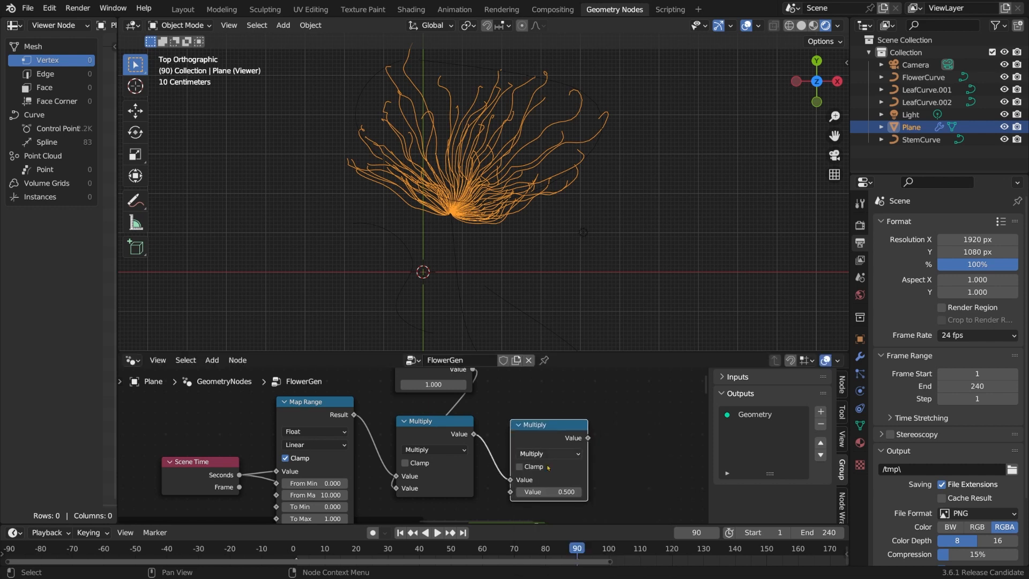
left_click(538, 492)
type("2*pi")
key("Return")
Add a Sine math node fed by the output of the 2*pi Multiply node.
middle_click_drag(669, 477, 607, 474)
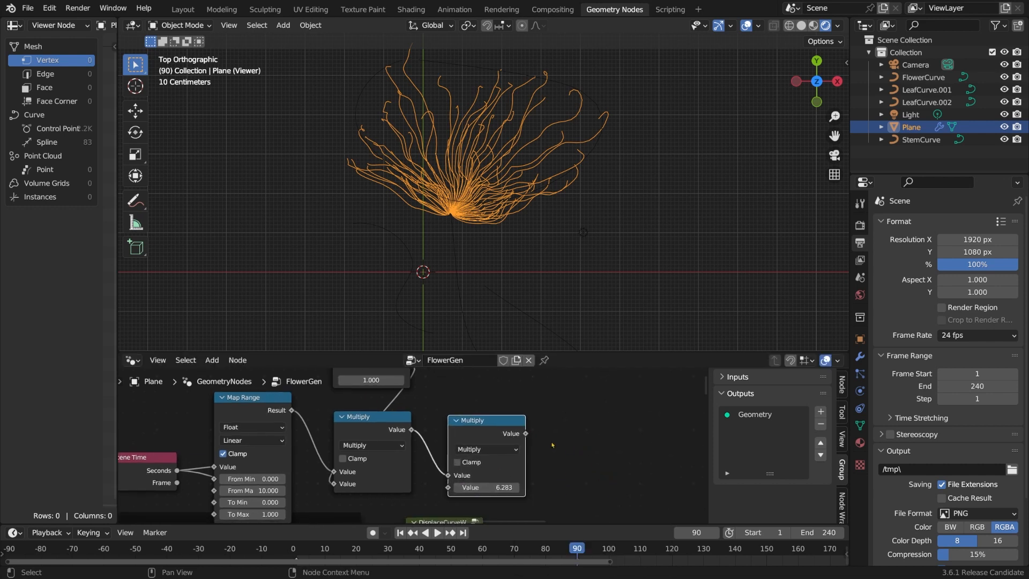
left_click_drag(526, 434, 560, 423)
type("sin")
key("Return")
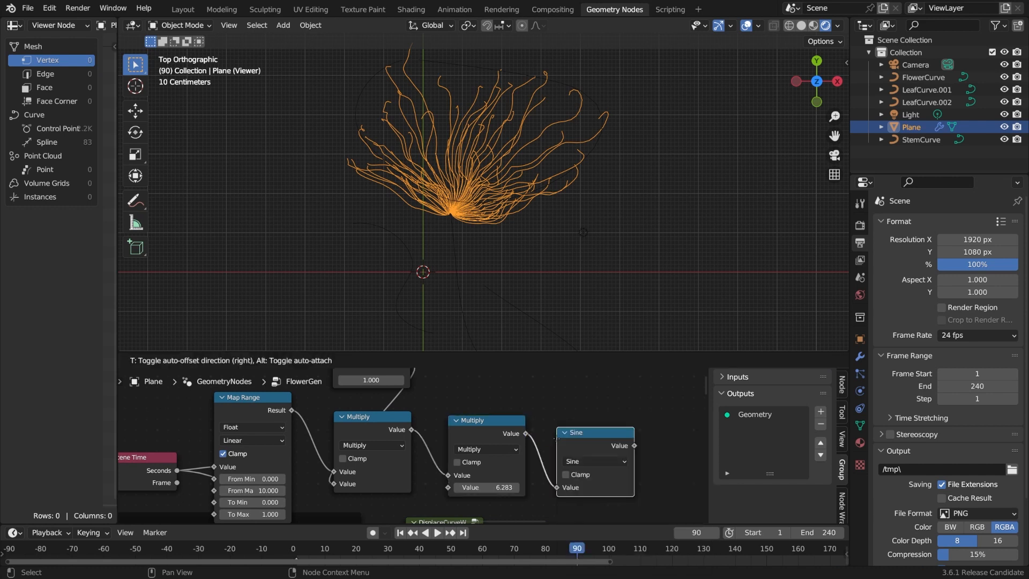
left_click(538, 427)
Connect the Sine output to the W input of DisplaceCurveWithNoise and play the animation from the first frame.
scroll(544, 430, "down", 2)
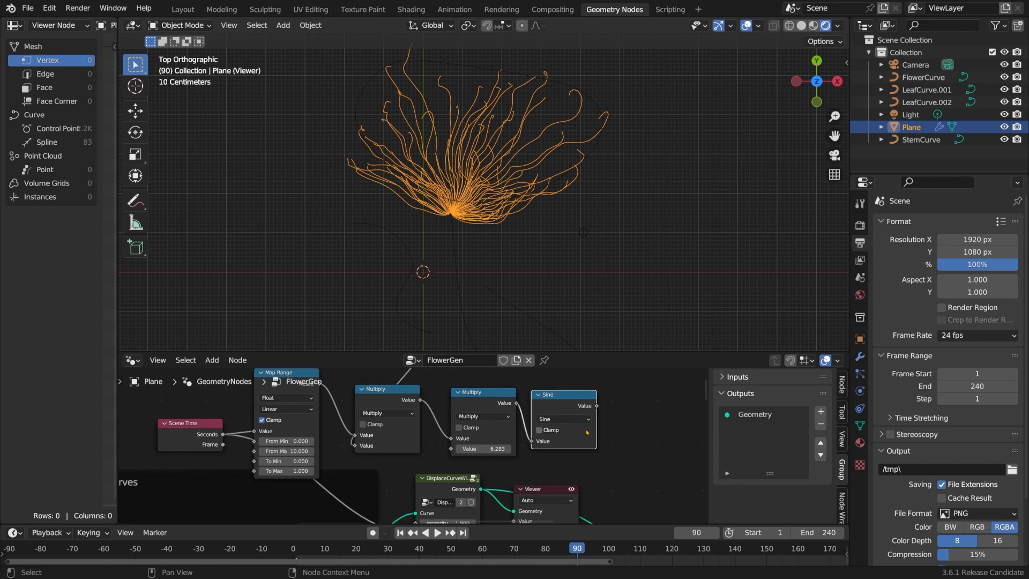
scroll(587, 430, "down", 2, "shift")
left_click_drag(598, 384, 419, 450)
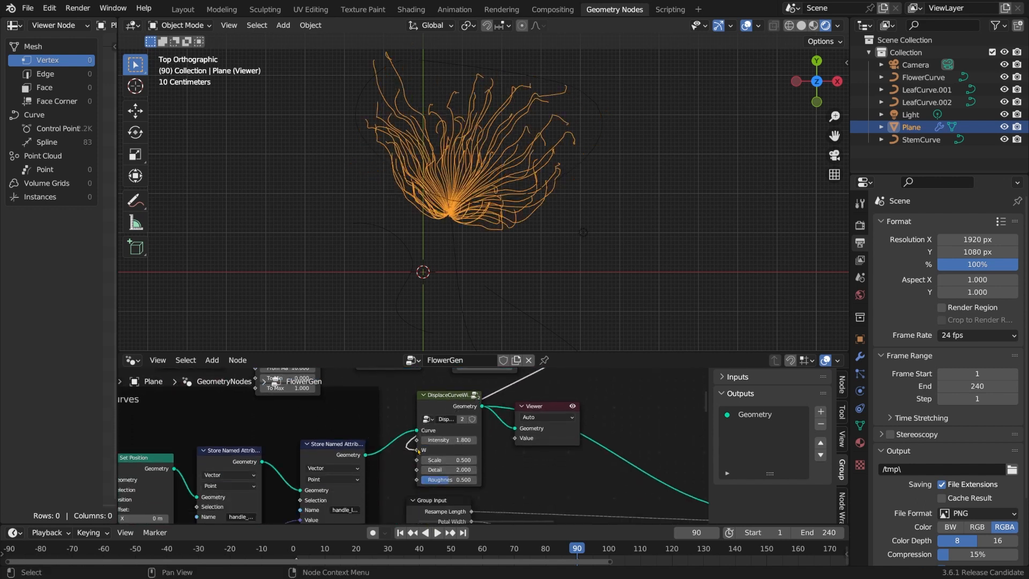
left_click(400, 533)
key("space")
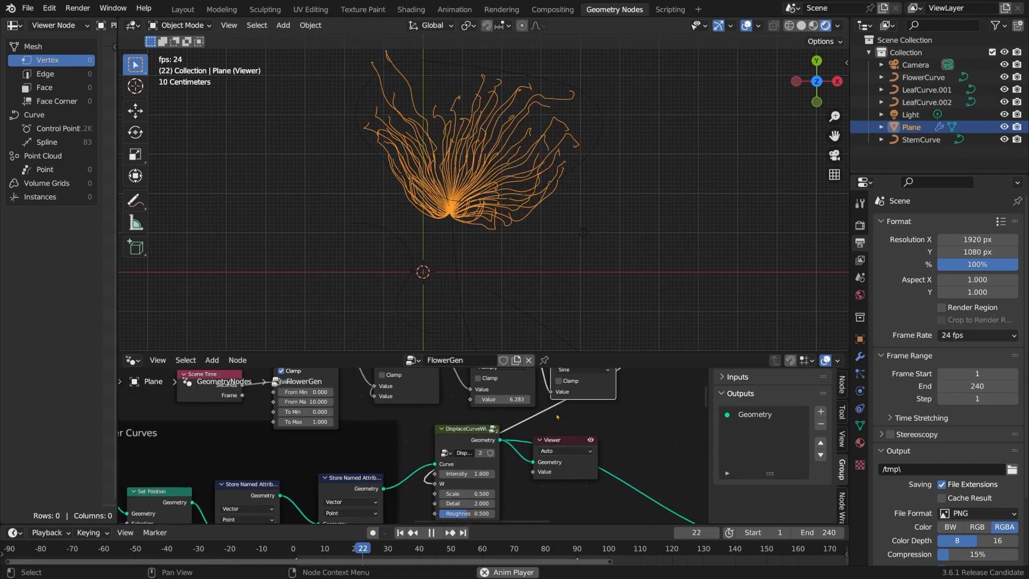
Try 2 and then 10 in the Value node while the animation plays.
scroll(558, 417, "up", 5)
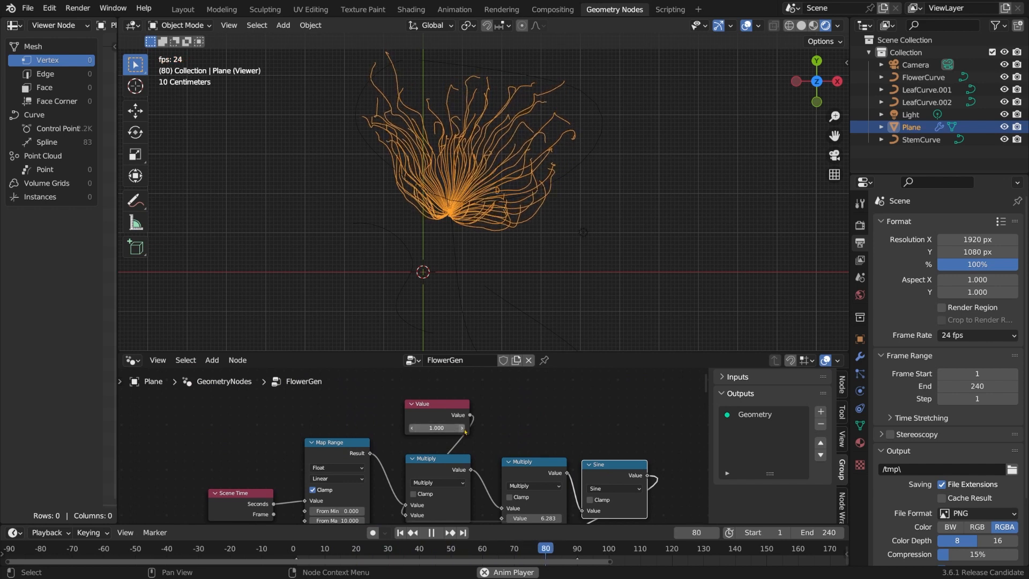
left_click(453, 428)
type("2")
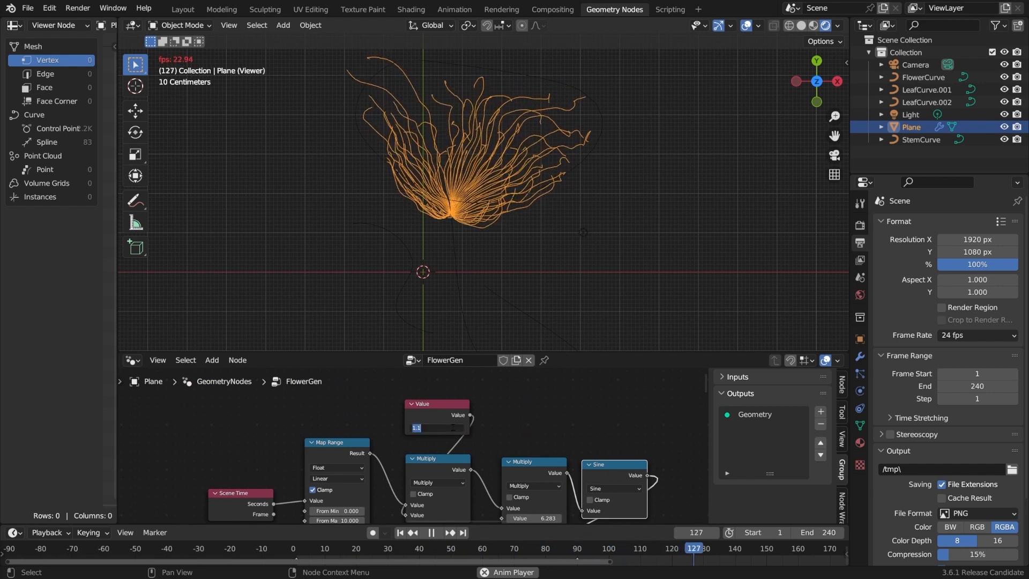
key("Return")
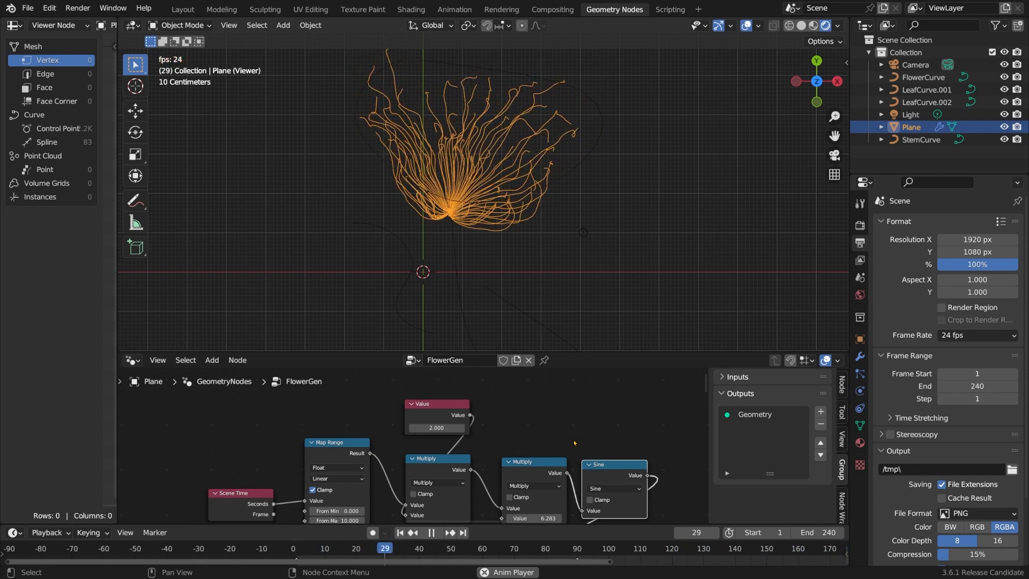
left_click(451, 427)
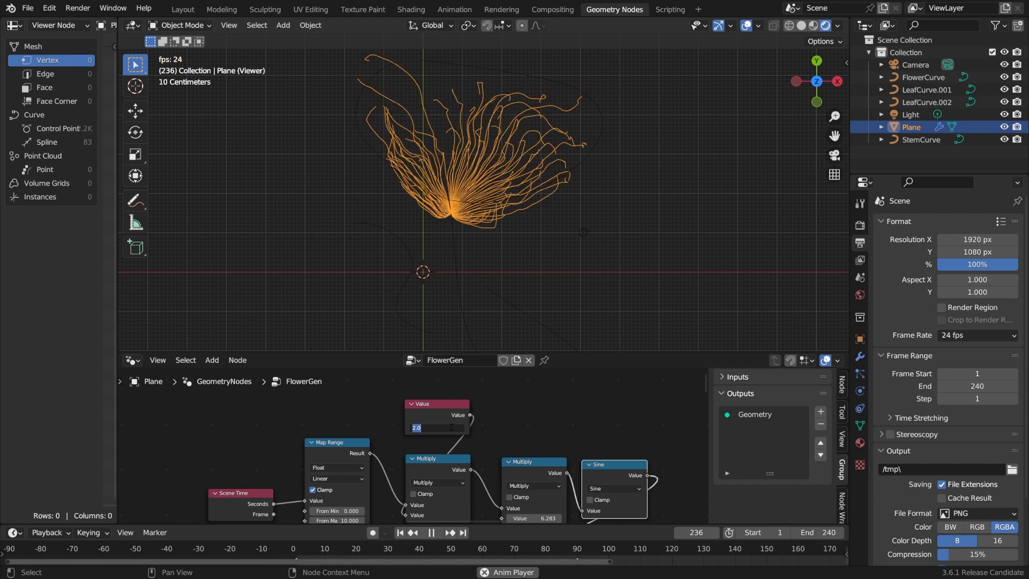
type("10")
key("Return")
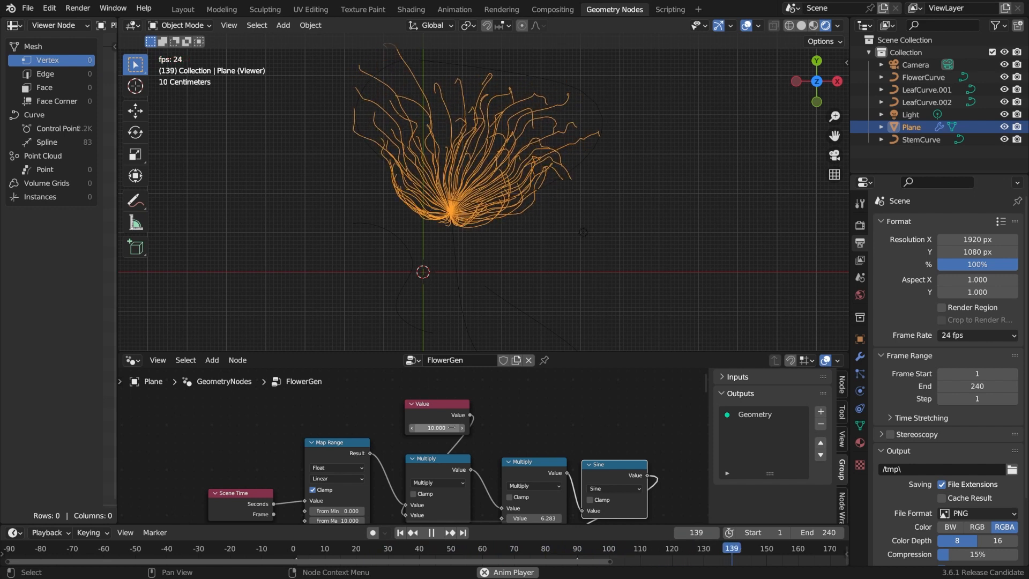
Stop playback, set the Value node to 1, and replay the animation to review the loop.
key("space")
left_click(452, 427)
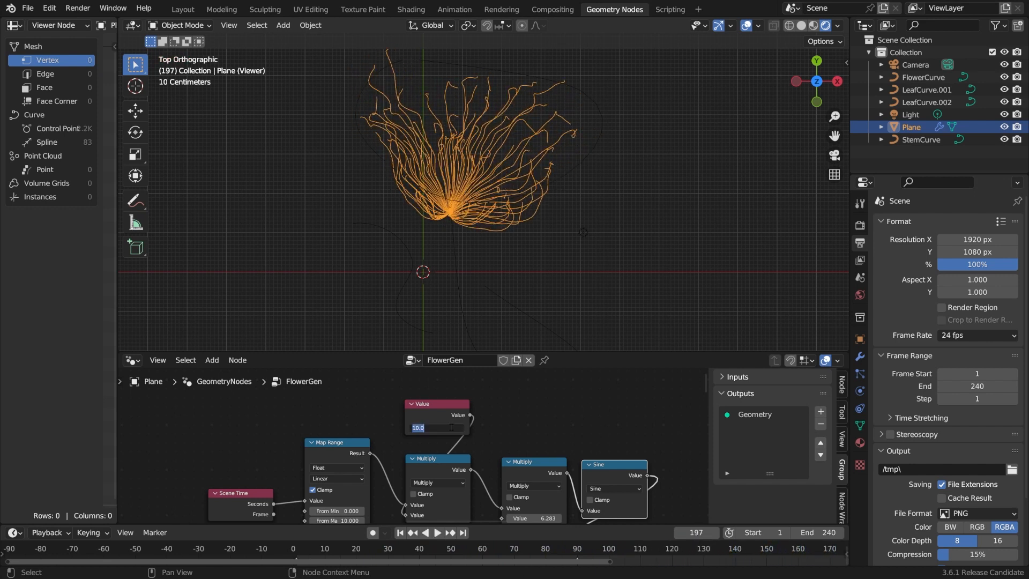
type("1")
key("Return")
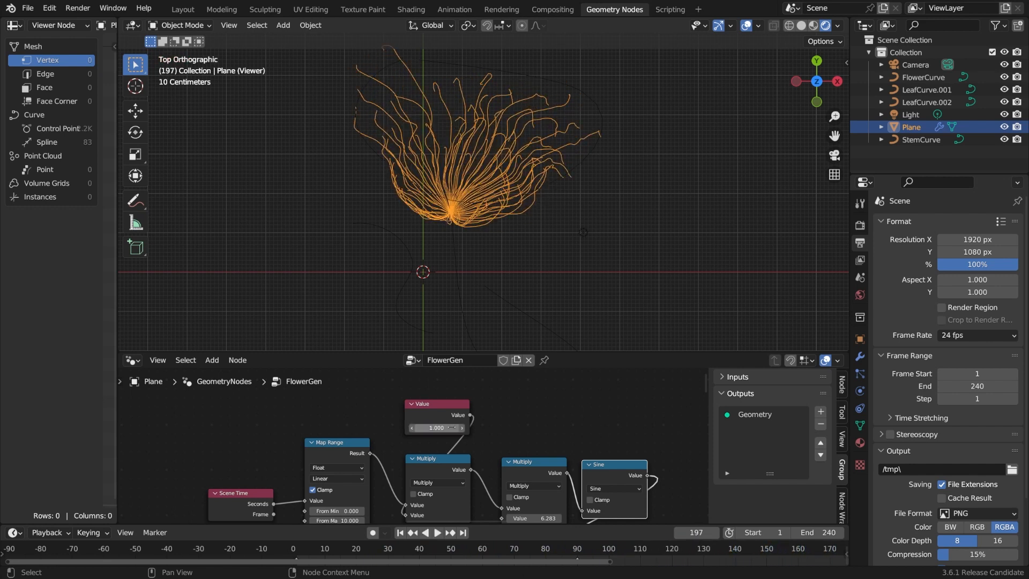
key("space")
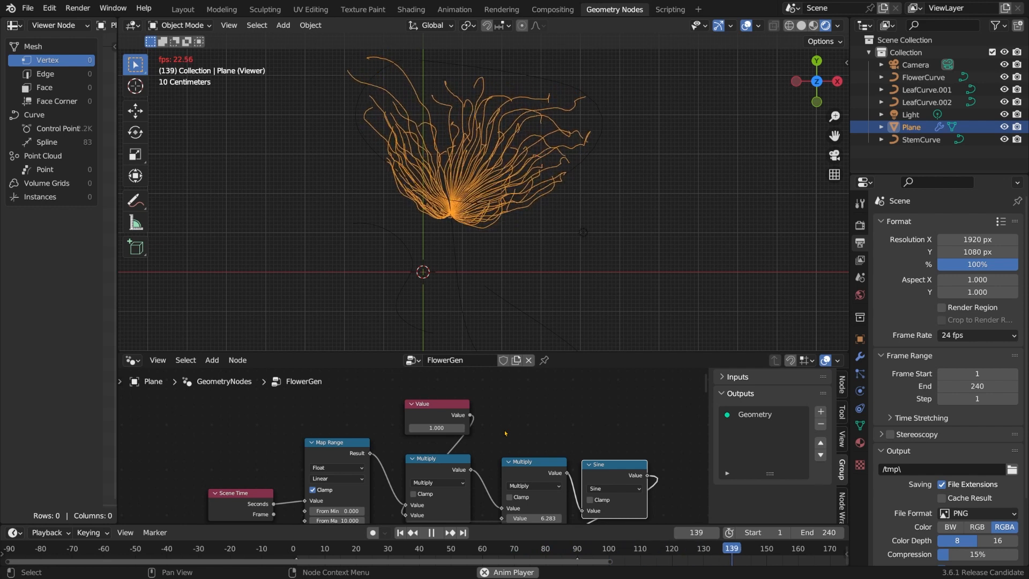
key("space")
Try annotating strokes over the petal curves in the viewport.
left_click(135, 200)
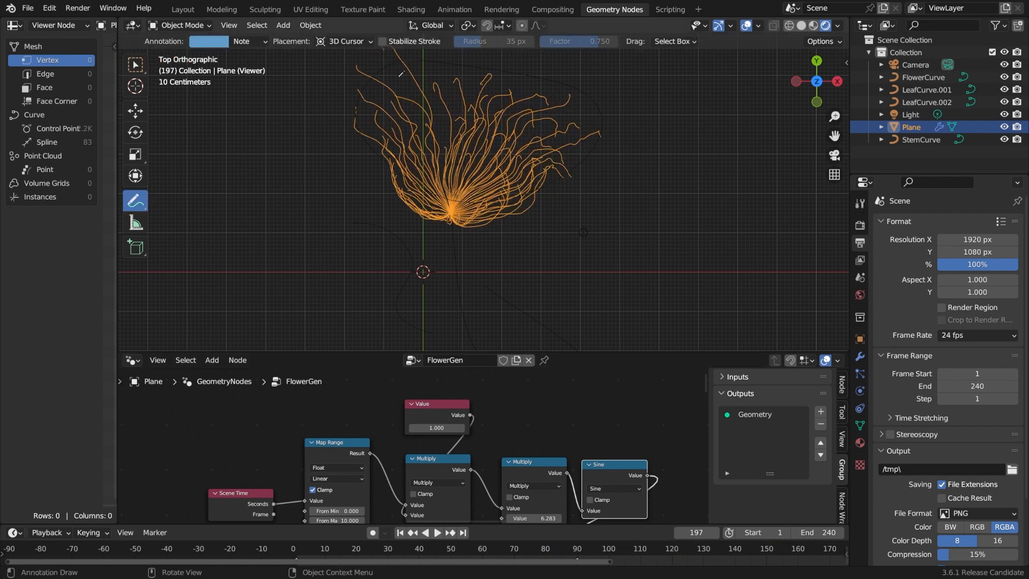
left_click_drag(391, 69, 360, 104)
mouse_move(513, 194)
left_mouse_down()
mouse_move(536, 76)
mouse_move(427, 71)
left_mouse_up()
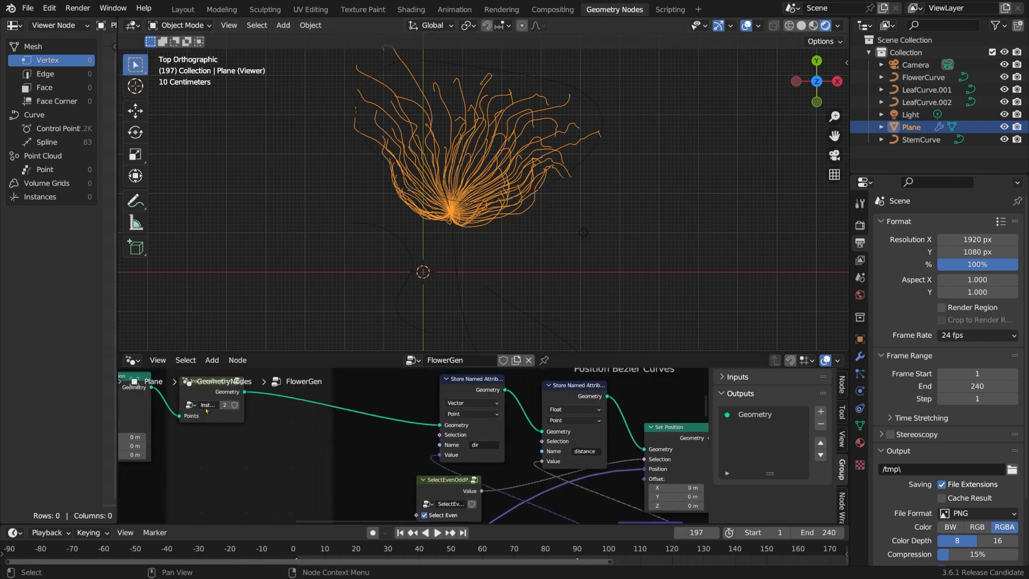
Annotate an inward spiral over the petal curves in the viewport, and return to the selection tool.
scroll(206, 411, "left", 15, "ctrl")
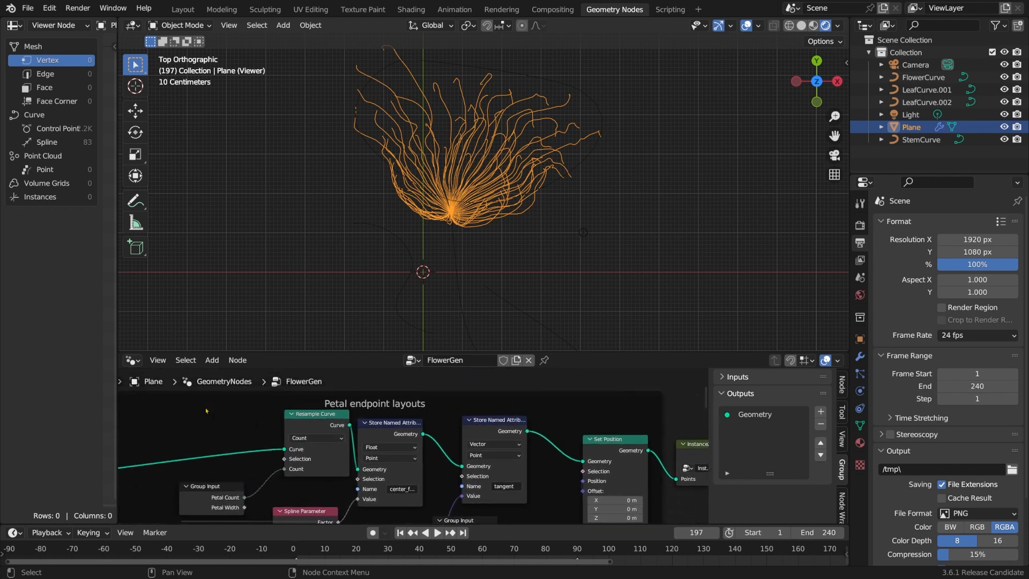
scroll(206, 411, "left", 5)
scroll(206, 411, "down", 10)
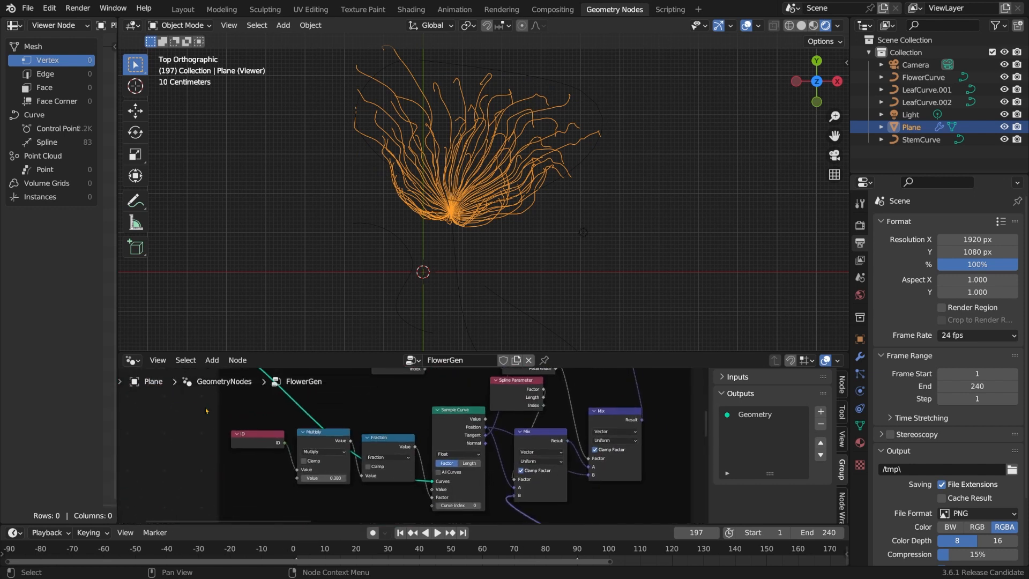
scroll(206, 411, "right", 3)
scroll(206, 410, "up", 2)
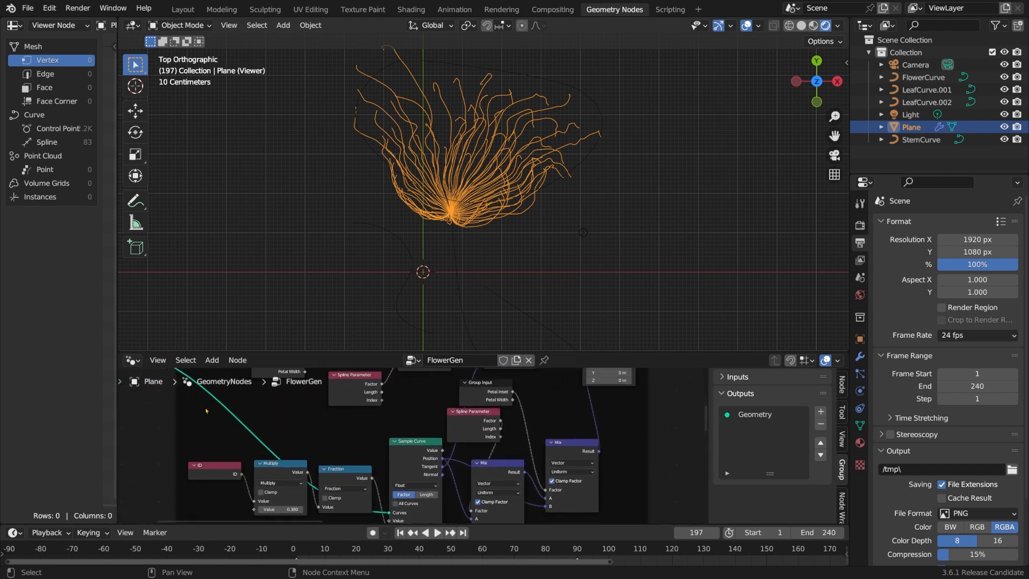
left_click(138, 200)
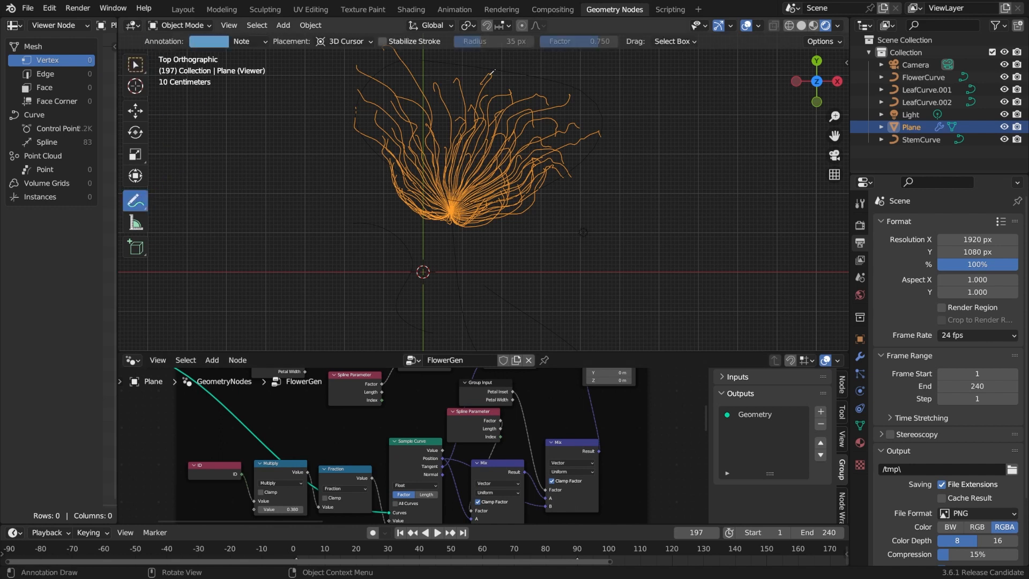
left_click_drag(394, 63, 406, 62)
left_click_drag(571, 95, 406, 140)
left_click_drag(536, 107, 494, 150)
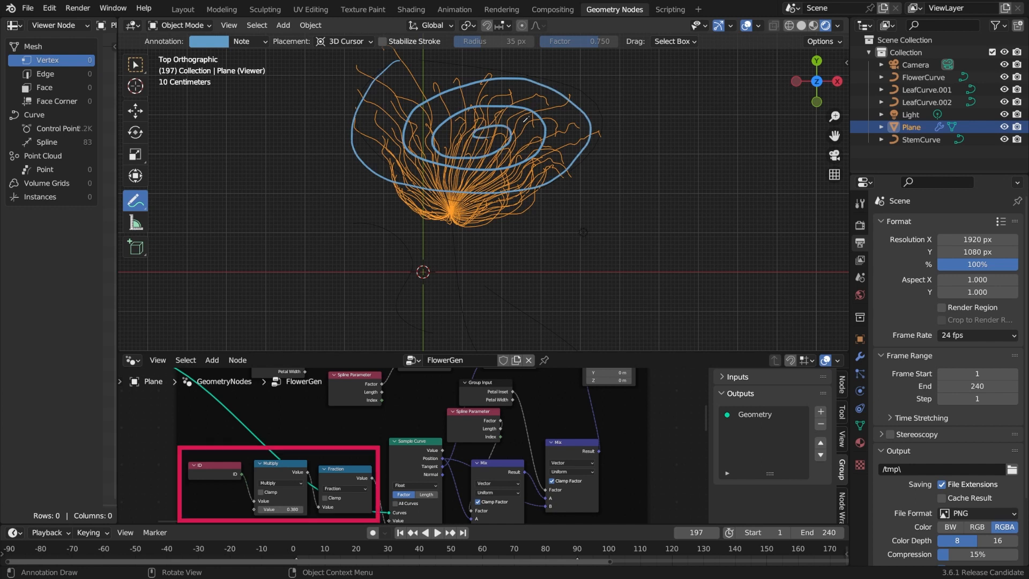
left_click(135, 64)
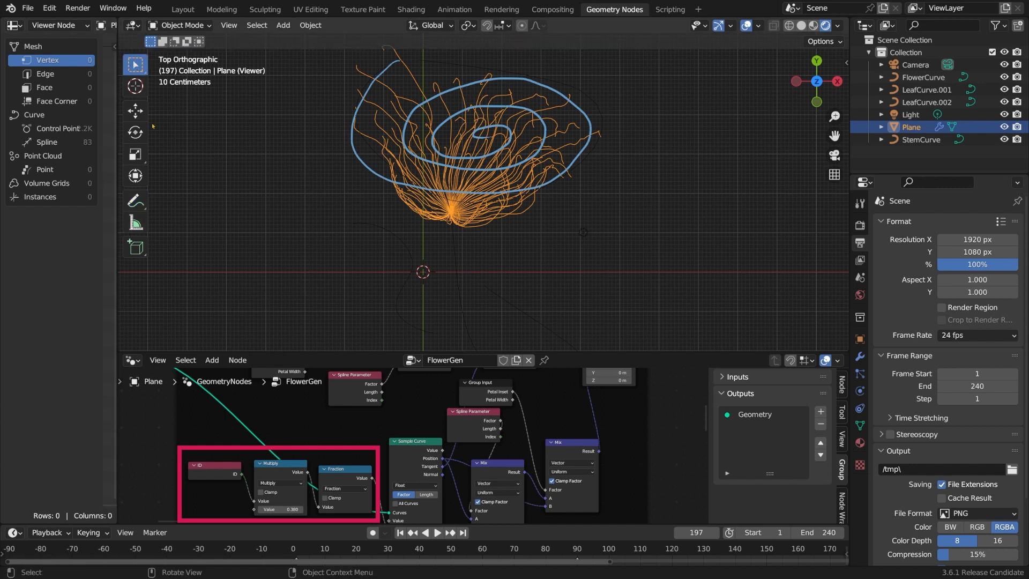
Insert a Store Named Attribute node between the tangent attribute node and Set Position in the Petal endpoint layouts frame.
middle_click_drag(394, 557, 413, 551)
middle_click_drag(309, 473, 334, 442)
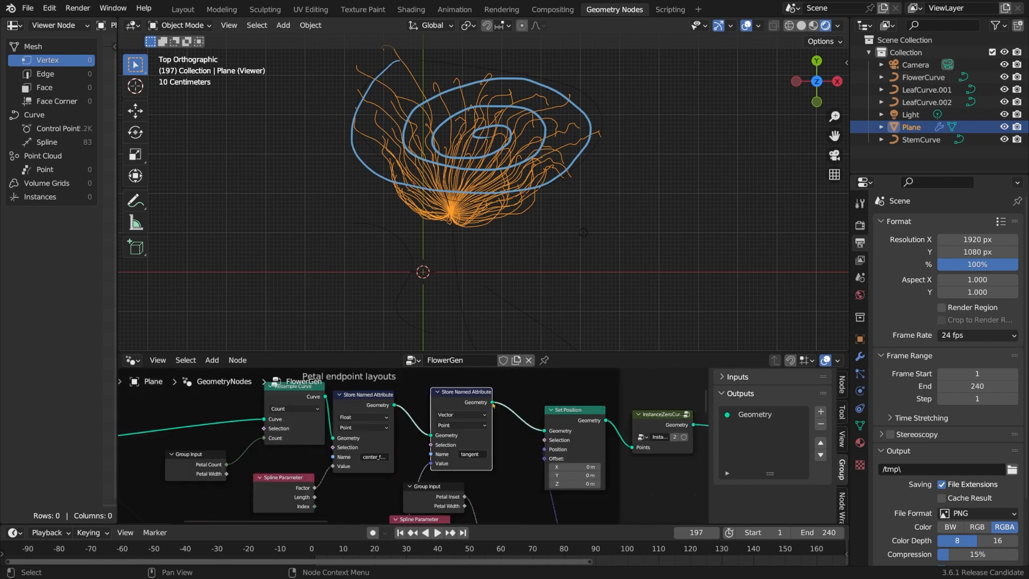
type("store na")
left_click_drag(492, 403, 604, 404)
key("Return")
left_click(493, 412)
left_click_drag(655, 415, 720, 418)
middle_click_drag(597, 424, 567, 424)
left_click(526, 419)
left_click(506, 406)
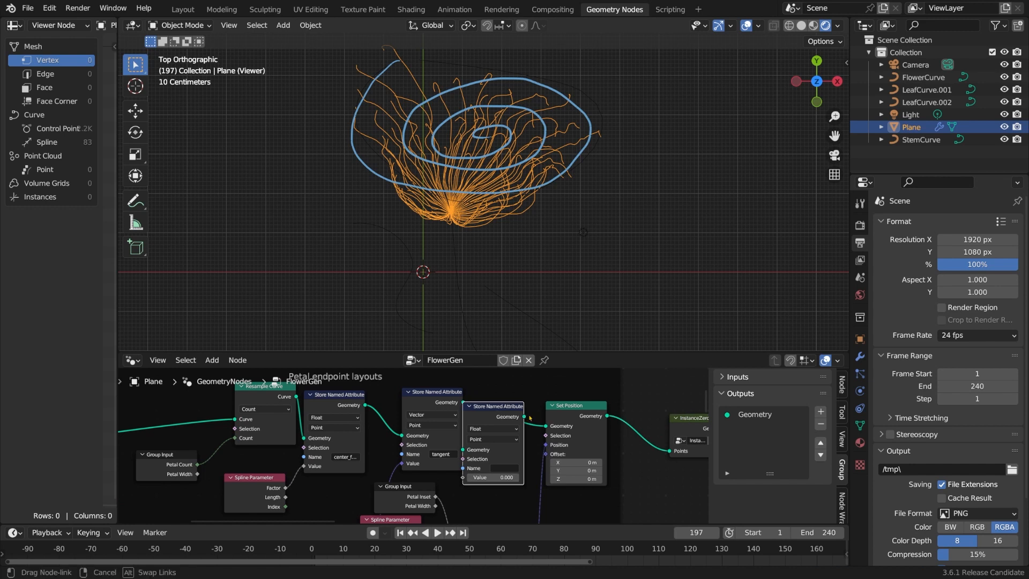
Position the new Store Named Attribute node, name its attribute curve_factor, and feed its value from the Fraction node's result.
left_click_drag(506, 406, 516, 396)
left_click(515, 459)
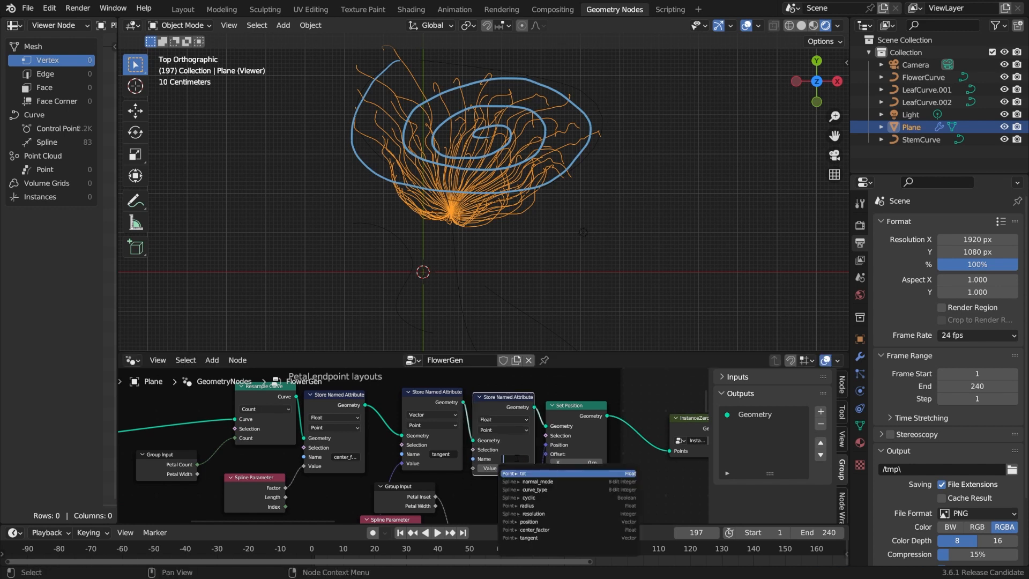
type("c")
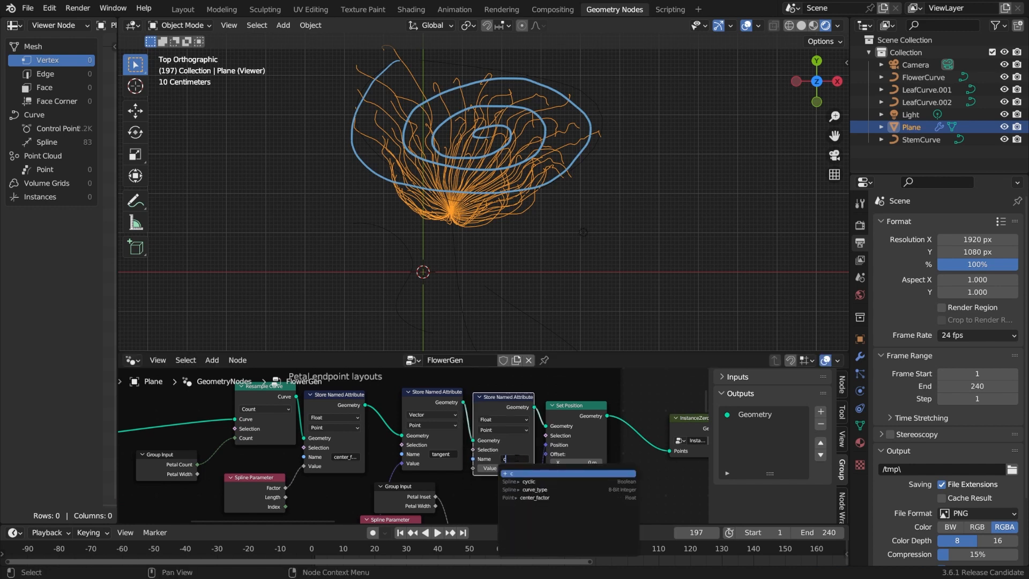
type("urve_factor")
key("Return")
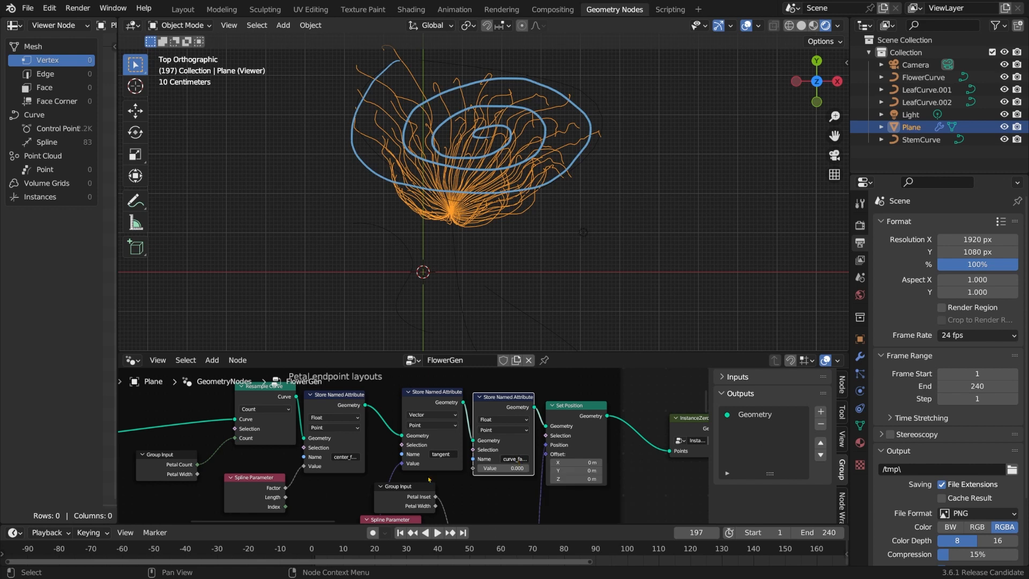
scroll(429, 478, "down", 5, "shift")
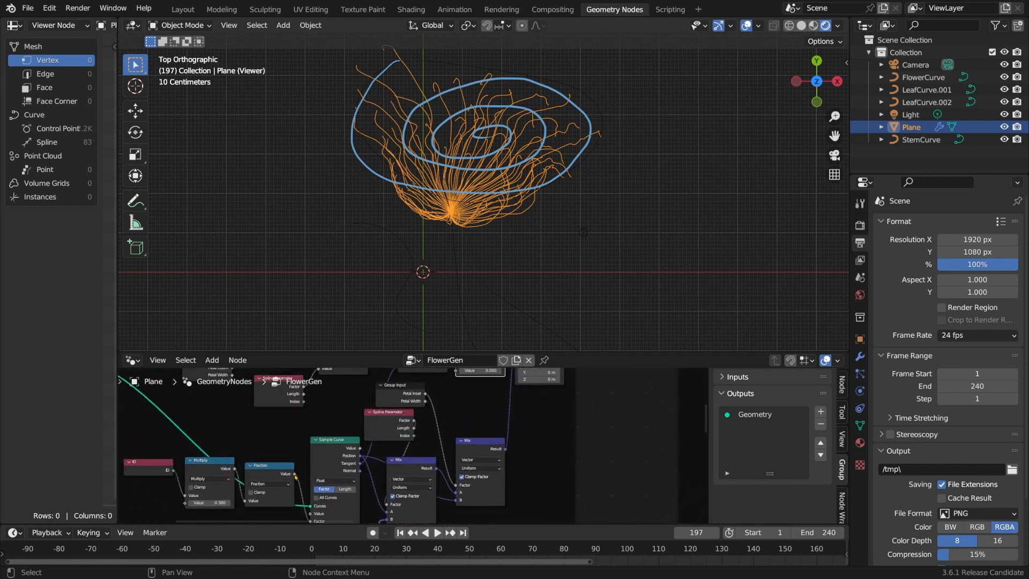
scroll(294, 476, "up", 5, "shift")
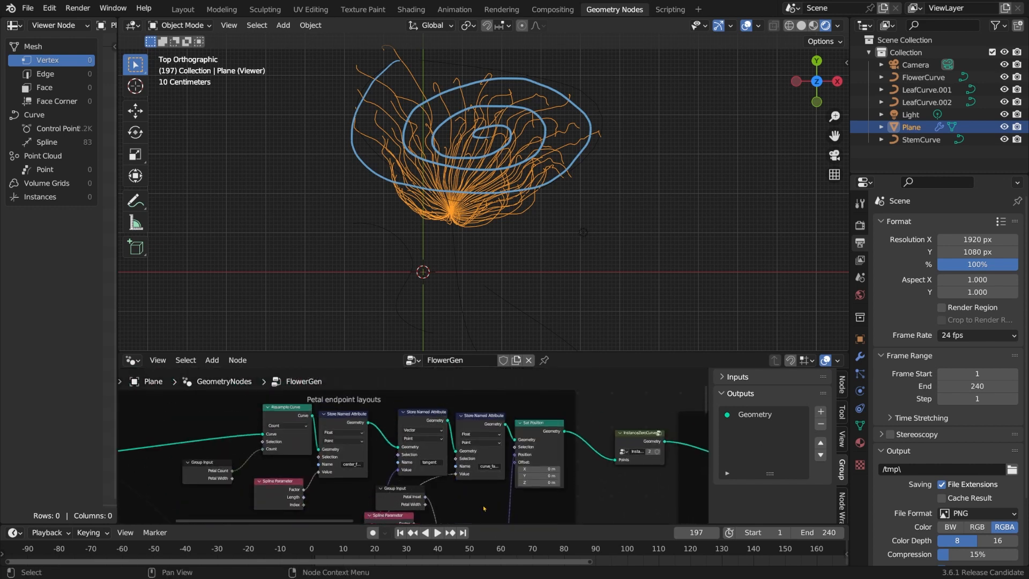
Preview the handle_left attribute node's output and examine the control-point attribute columns in an enlarged spreadsheet.
mouse_move(605, 412)
middle_mouse_down()
mouse_move(128, 370)
mouse_move(624, 384)
mouse_move(606, 411)
middle_mouse_up()
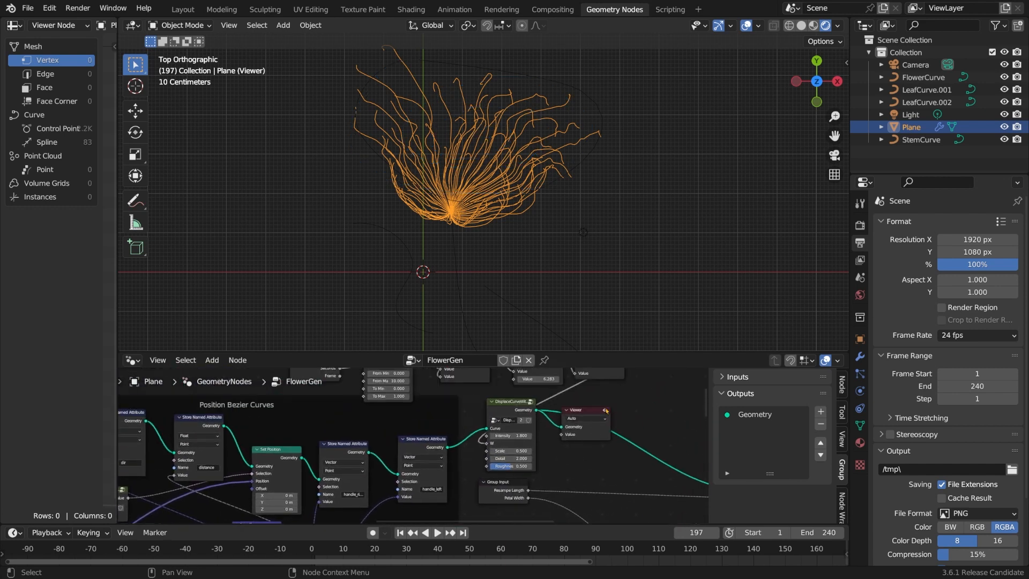
left_click(421, 443, "ctrl+shift")
left_click_drag(117, 267, 331, 268)
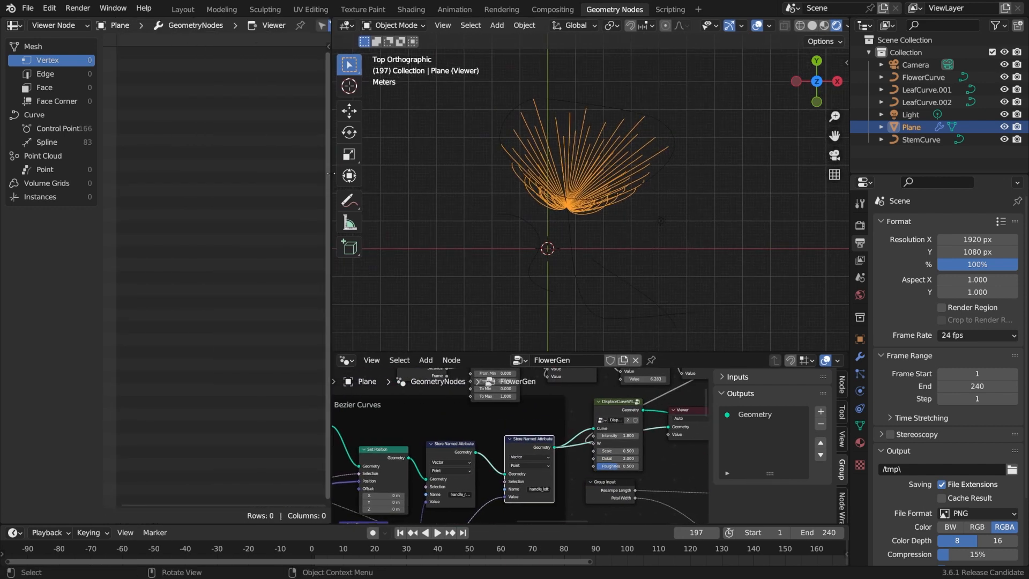
left_click(59, 128)
scroll(296, 149, "right", 5, "ctrl")
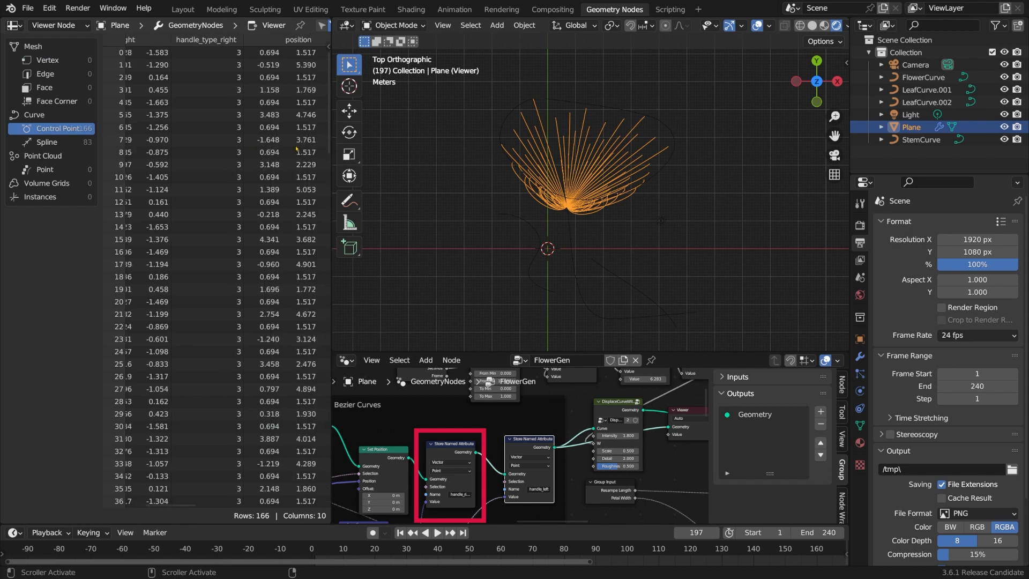
scroll(296, 149, "right", 5, "ctrl")
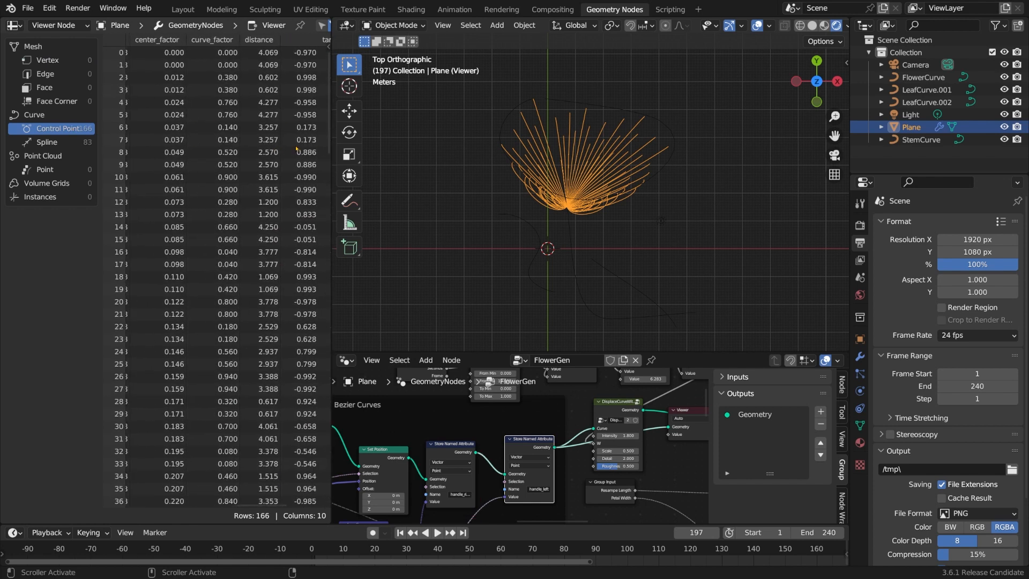
left_click(610, 404, "ctrl+shift")
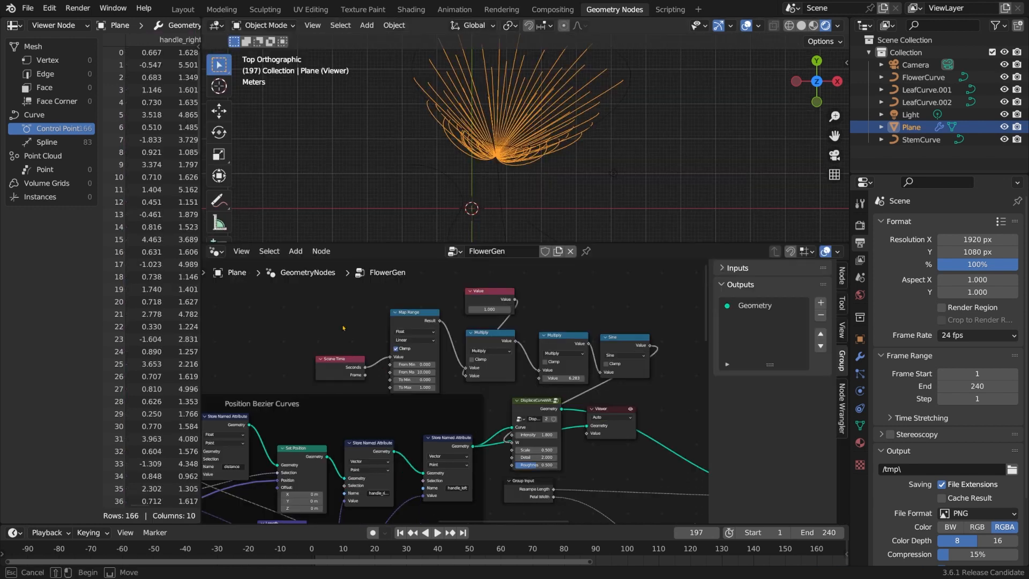
Add a Math Add node to the Map Range result and feed it a Named Attribute node reading curve_factor.
left_click_drag(422, 315, 363, 285)
type("add")
key("Return")
left_click(372, 328)
type("named")
key("Return")
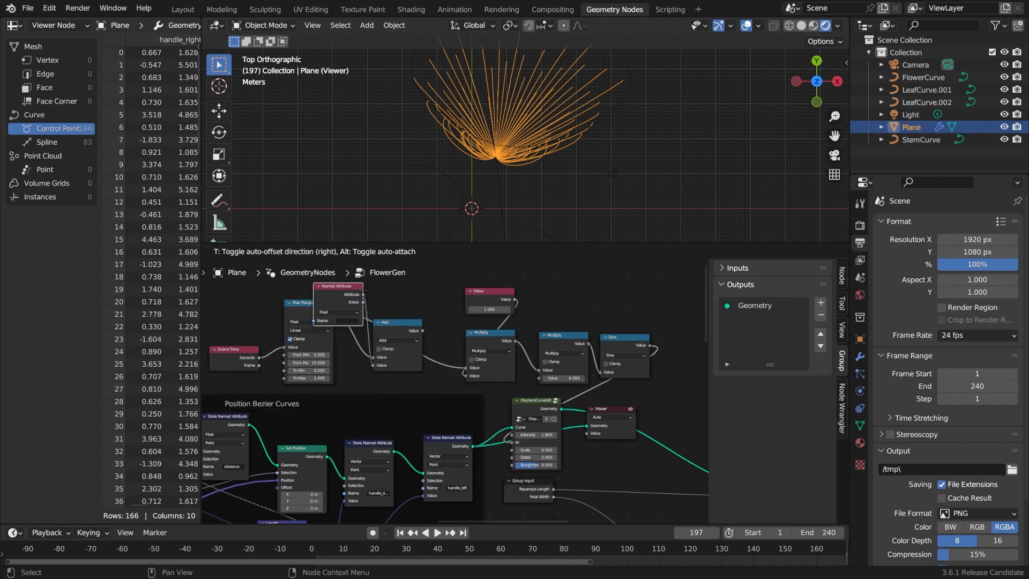
left_click(352, 297)
left_click(334, 324)
type("cu")
left_click(351, 348)
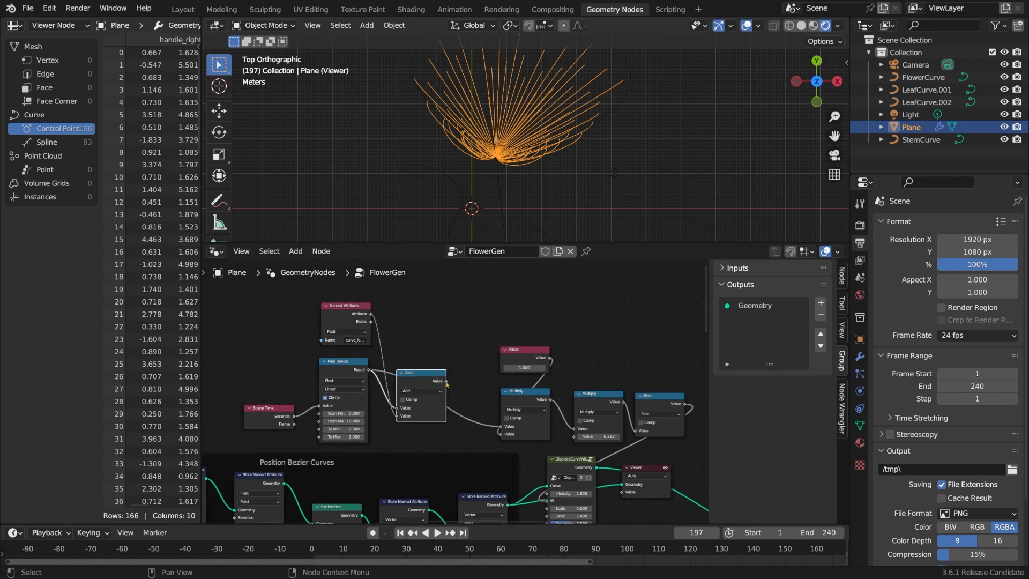
Add a Fraction node after the Add node, link it into the first Multiply node, and space out the surrounding nodes.
left_click_drag(445, 381, 456, 348)
type("frac")
key("Return")
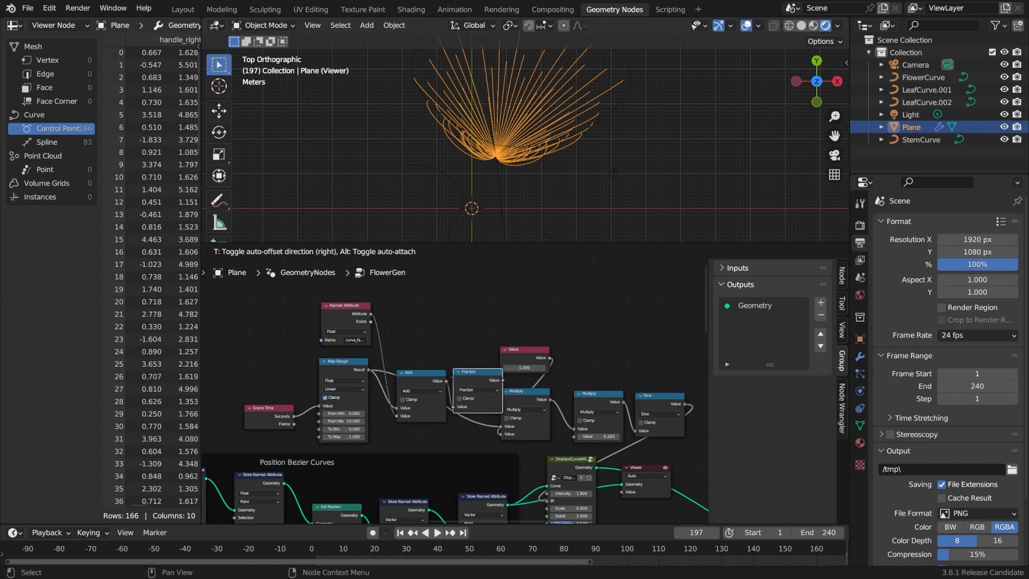
left_click(454, 378)
left_click_drag(241, 320, 462, 394)
key("g")
left_click(368, 375)
middle_click_drag(368, 341, 397, 344)
left_click_drag(437, 383, 529, 429)
left_click_drag(552, 396, 481, 379)
left_click_drag(552, 353, 470, 335)
left_click(428, 360)
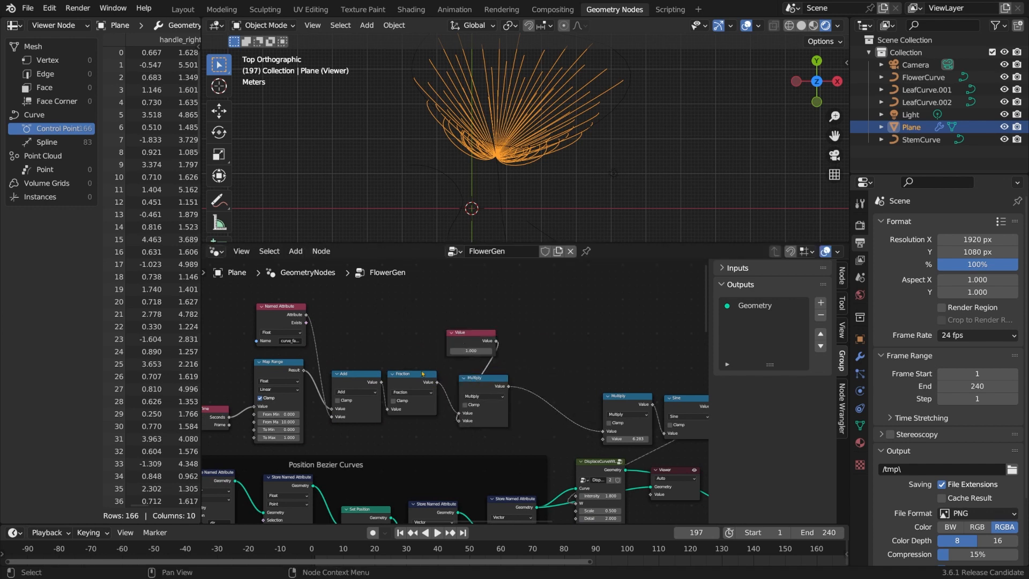
Insert a second Fraction node between the first Multiply node and the 6.283 Multiply node.
left_click(601, 356)
scroll(603, 356, "up", 3)
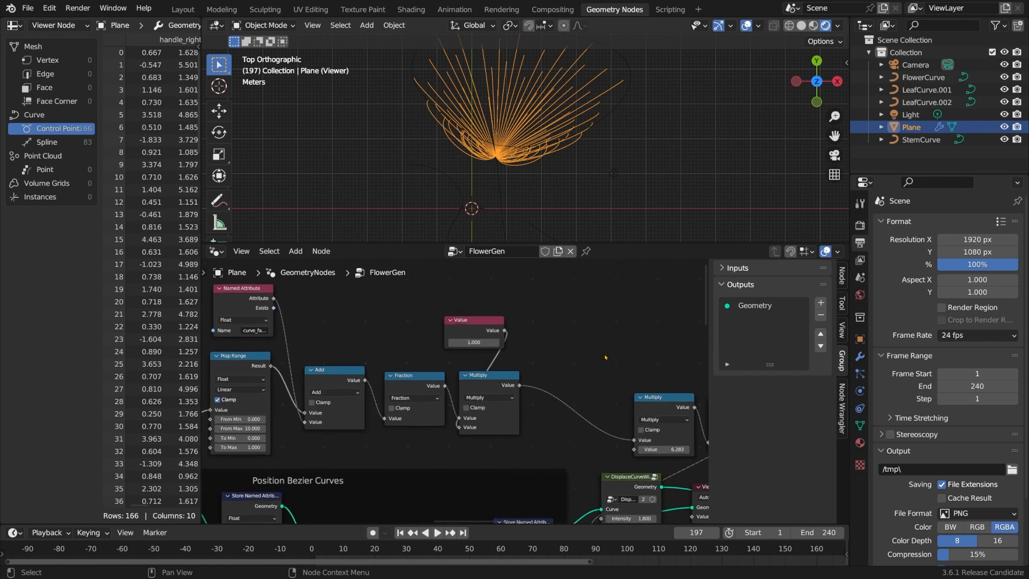
scroll(604, 358, "up", 1)
left_click_drag(535, 386, 552, 358)
type("frac")
key("Return")
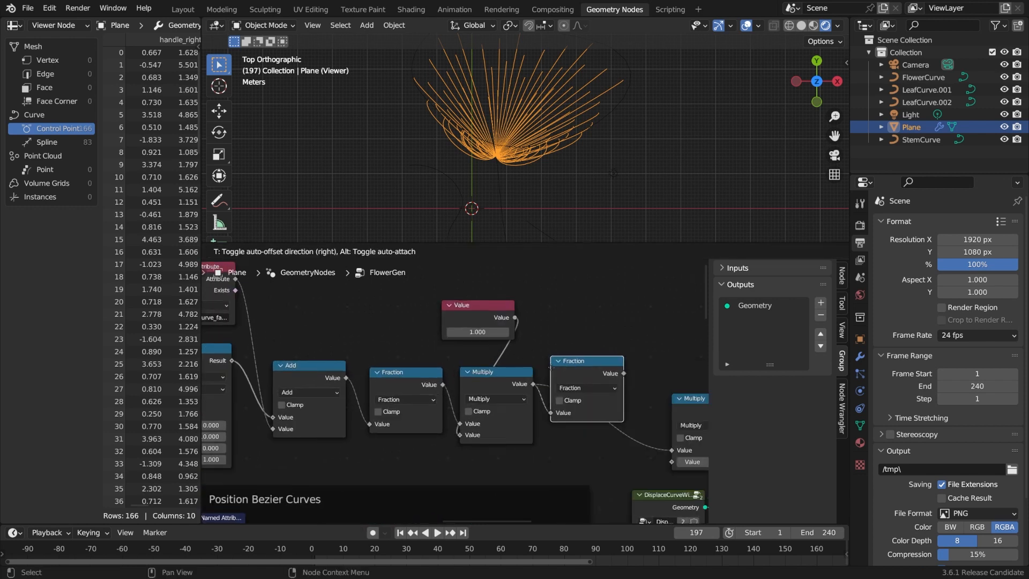
left_click(555, 386)
left_click_drag(469, 317, 454, 315)
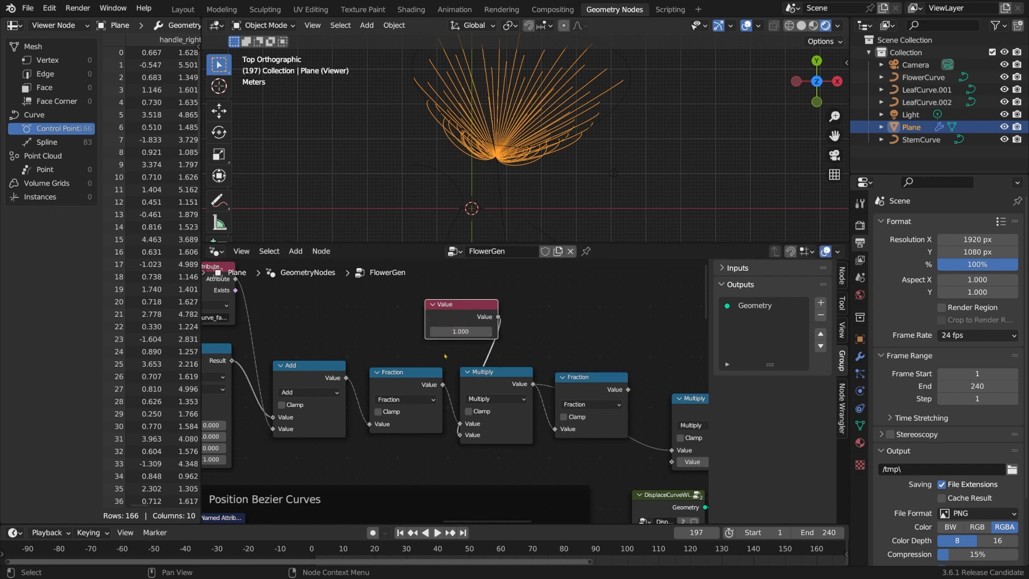
scroll(634, 395, "right", 5, "ctrl")
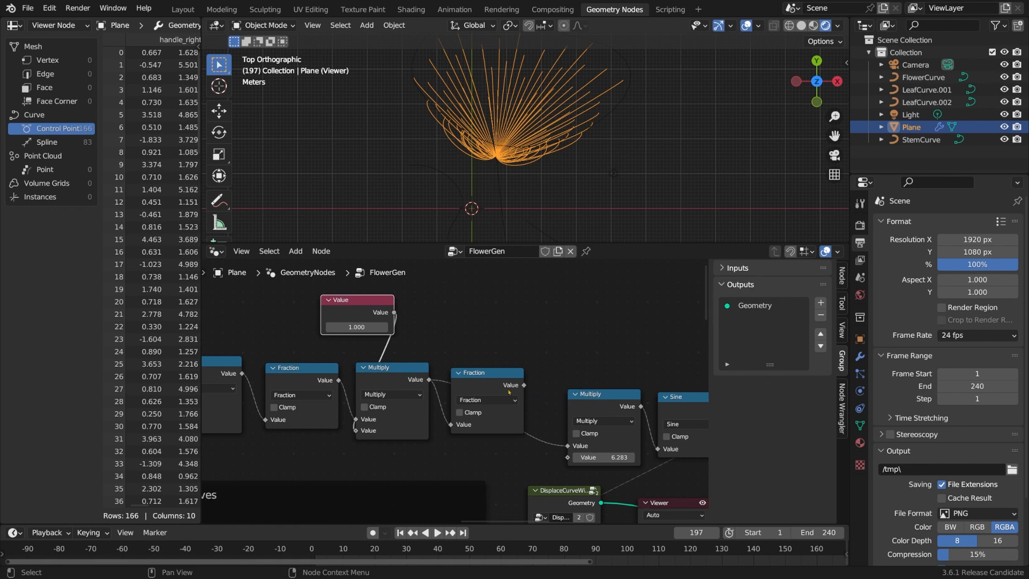
left_click_drag(524, 385, 568, 447)
Preview the curve displacement group's output and play the animation from frame 1 to review the petal motion.
scroll(480, 492, "left", 6, "ctrl")
scroll(479, 492, "down", 1)
key("shift+Left")
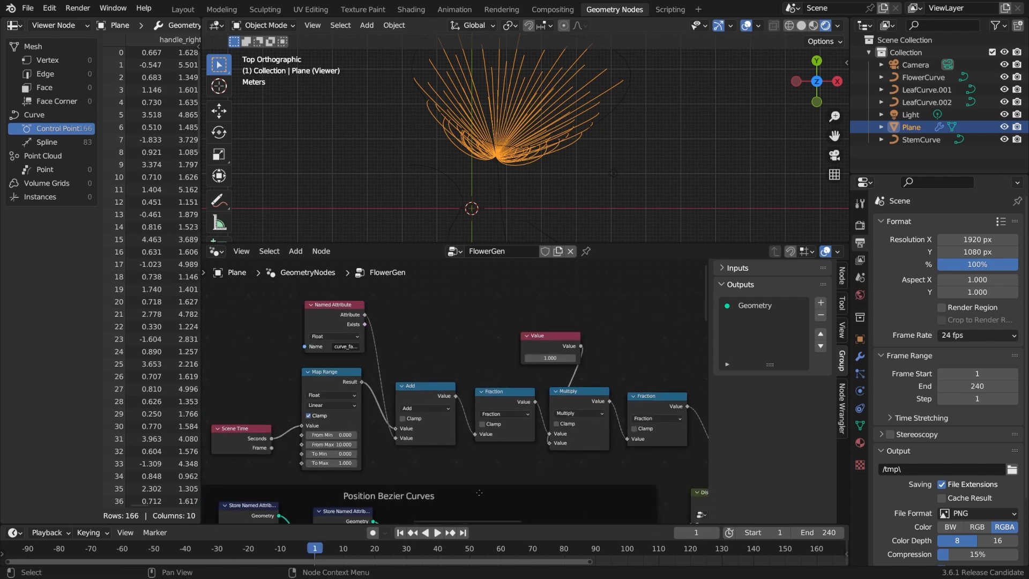
scroll(480, 492, "right", 8, "ctrl")
scroll(514, 471, "down", 1, "shift")
left_click(548, 462, "ctrl+shift")
middle_click_drag(318, 319, 405, 364)
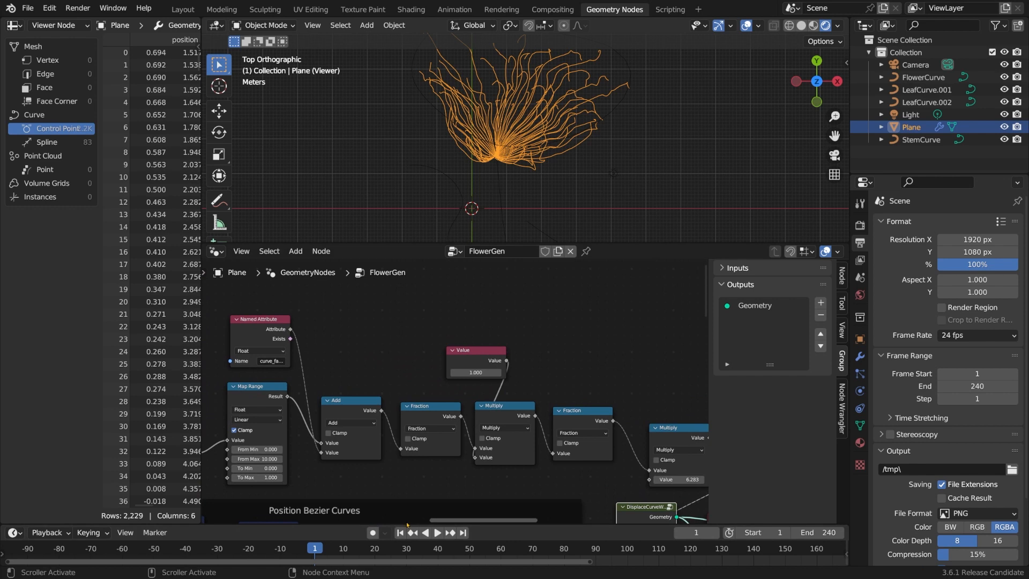
left_click(437, 532)
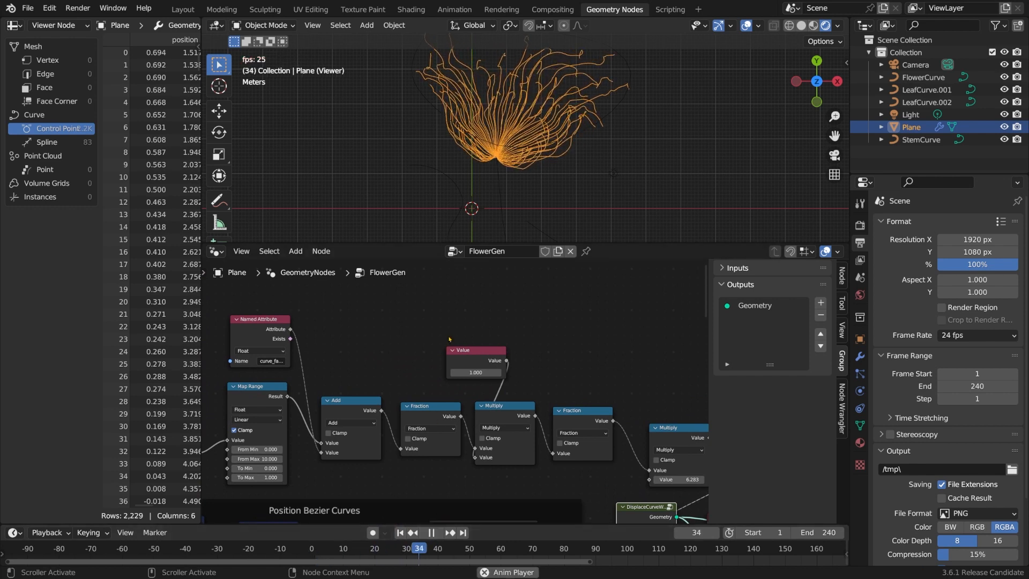
middle_click_drag(418, 165, 422, 207, "shift")
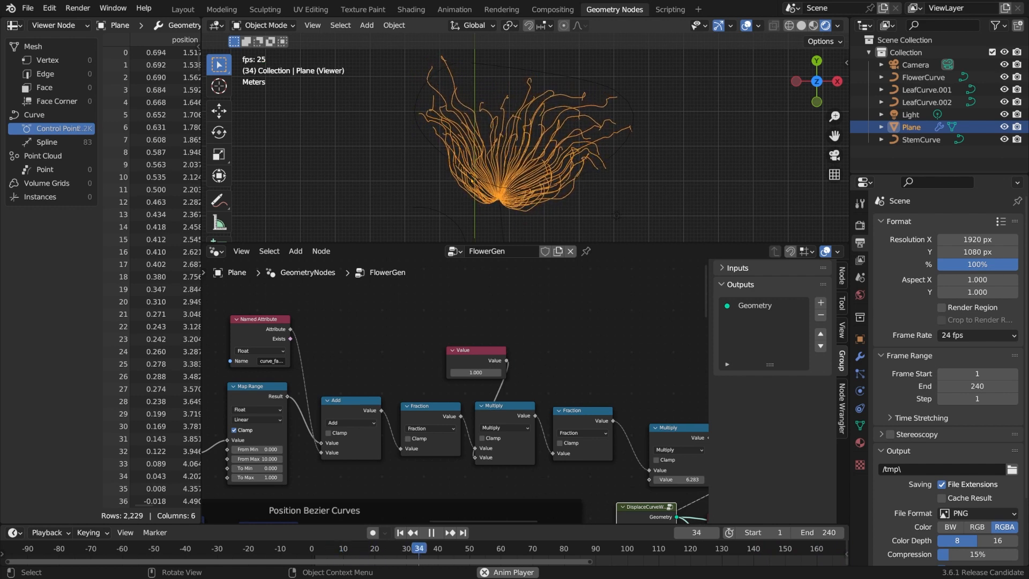
Insert a Multiply node between the curve_factor Named Attribute node and the Add node.
middle_click_drag(335, 333, 462, 363)
mouse_move(379, 361)
left_mouse_down()
mouse_move(315, 347)
mouse_move(368, 347)
left_mouse_up()
type("mult")
key("Return")
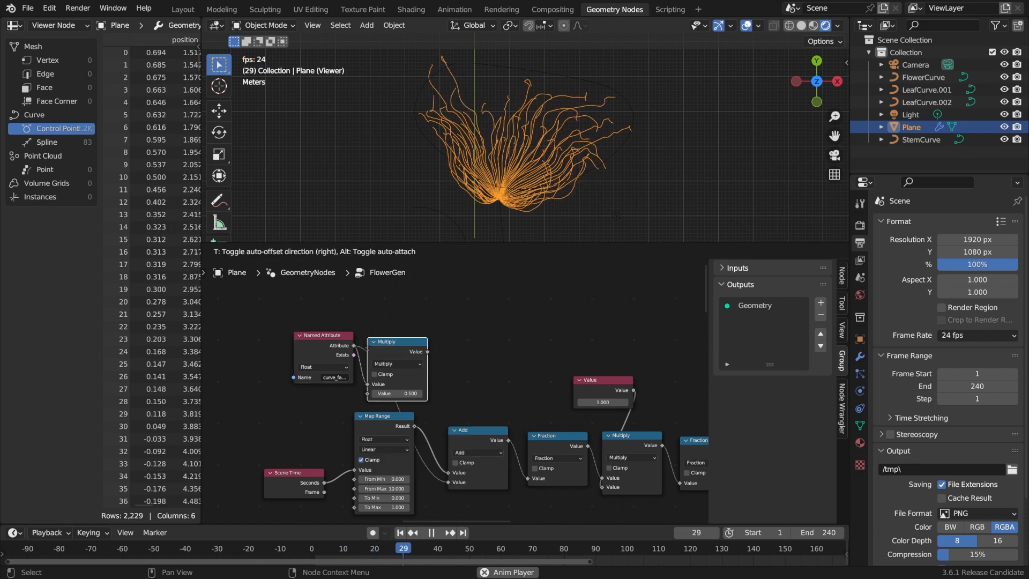
left_click(372, 342)
left_click_drag(431, 347, 448, 483)
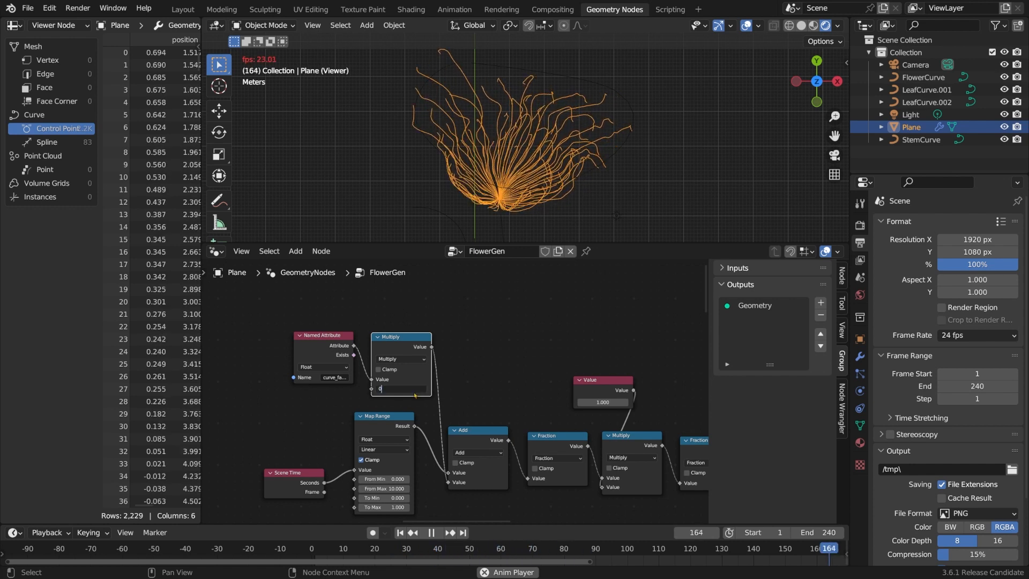
Try curve_factor multipliers of 0 and 0.050 during playback, settle on 0.100, and stop the animation.
left_click_drag(415, 388, 396, 389)
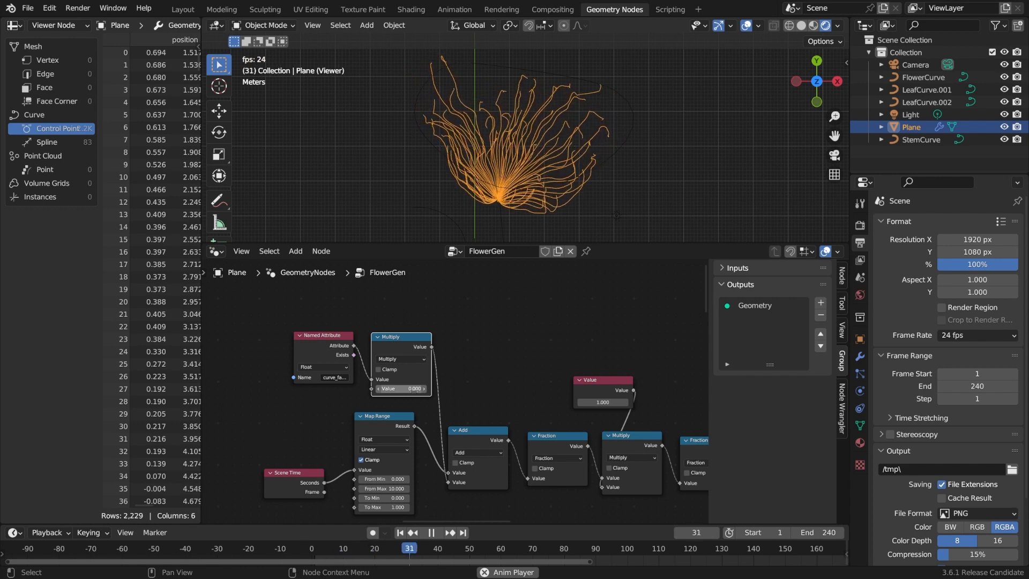
left_click_drag(410, 390, 409, 389)
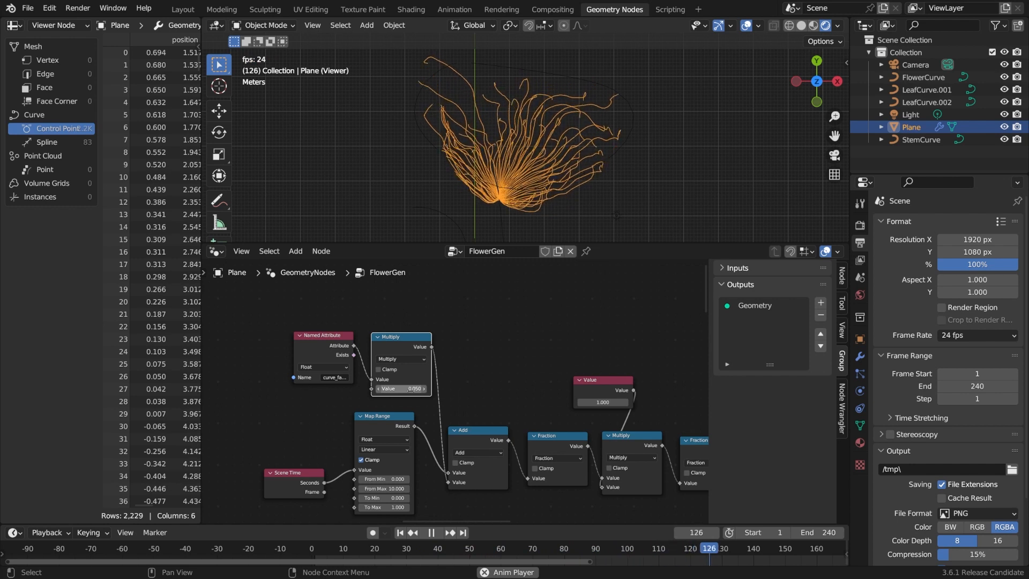
left_click_drag(411, 389, 420, 390)
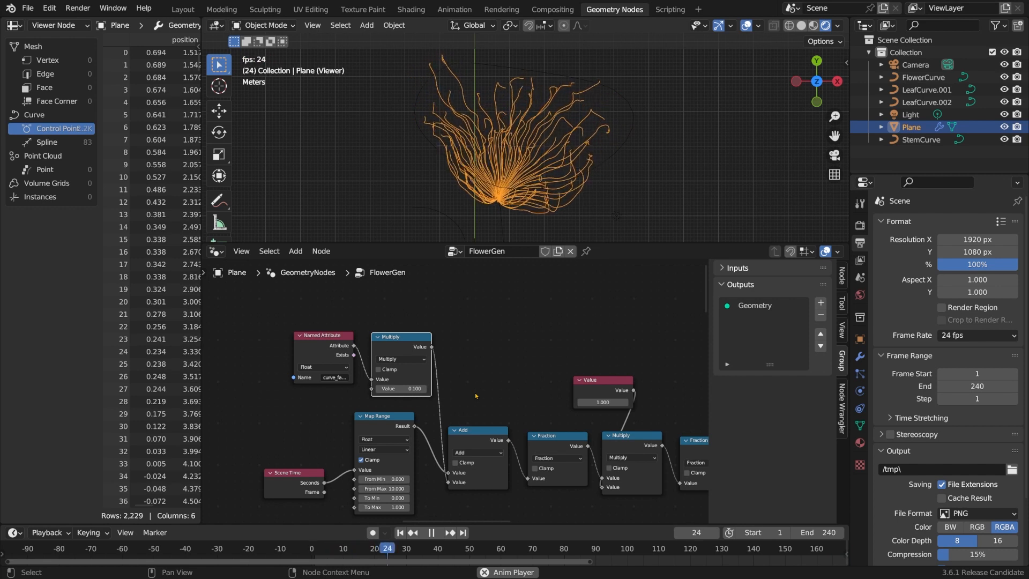
key("Escape")
Group the time nodes from Scene Time through the second Fraction, including the curve_factor offset, as NormalizedT.
middle_click_drag(476, 396, 423, 366)
left_click_drag(211, 294, 699, 449)
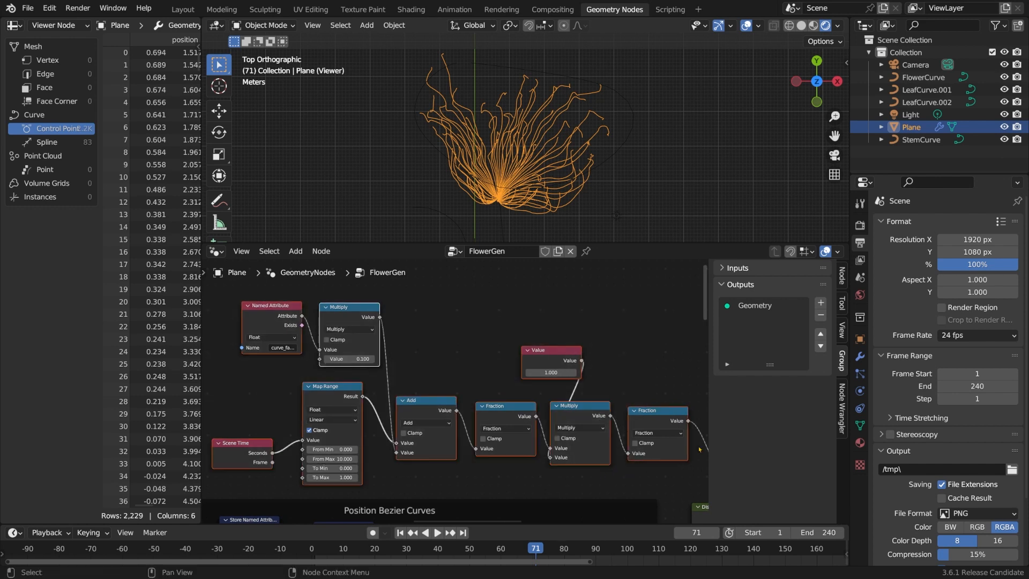
middle_click_drag(705, 429, 653, 407)
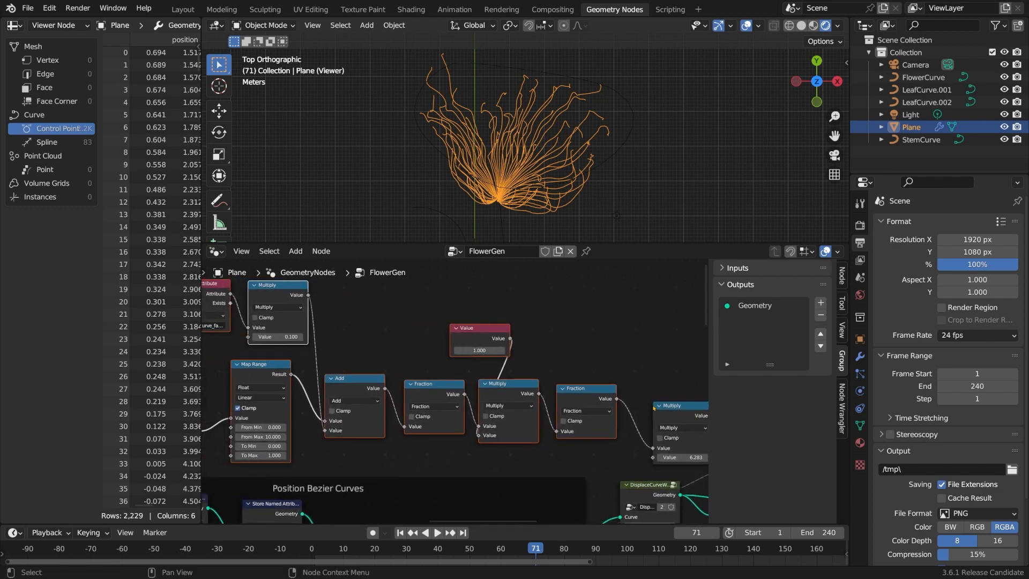
key("ctrl+g")
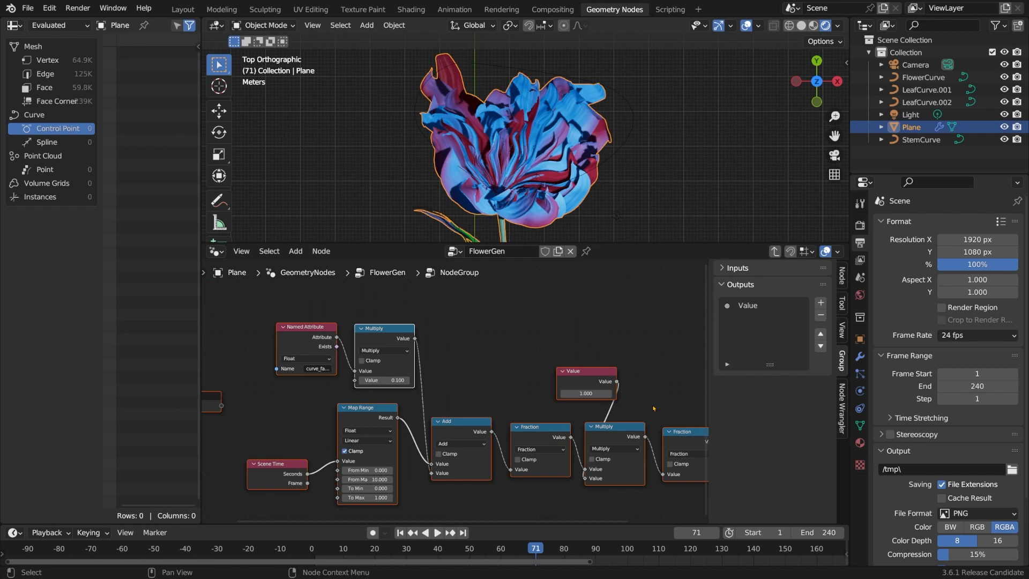
key("Tab")
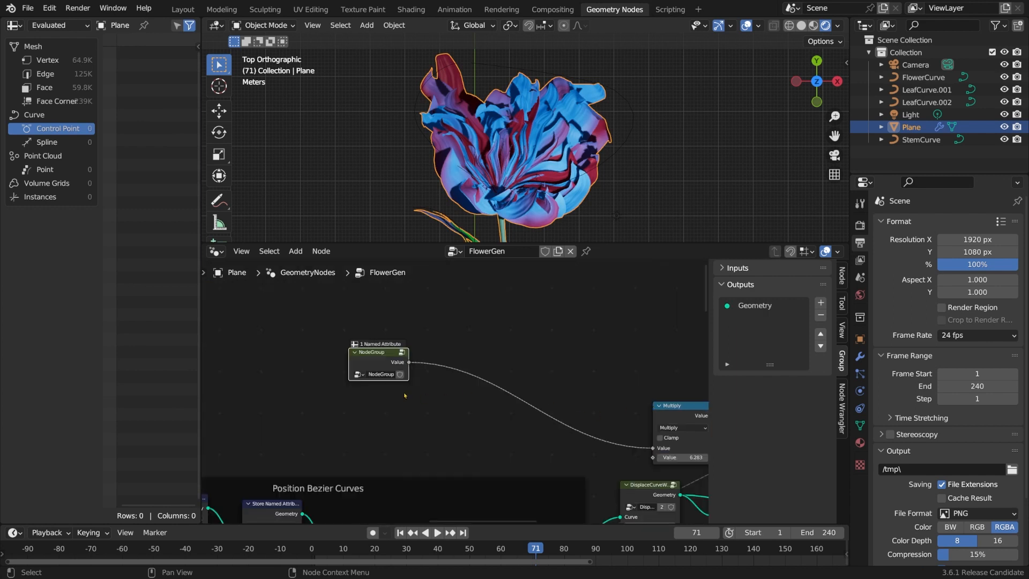
type("NormalizedT")
Inside NormalizedT, expose Map Range's From Max as an input named Total Seconds, and expose the Named Attribute's Name as another input.
key("Tab")
mouse_move(221, 406)
left_mouse_down()
mouse_move(270, 410)
mouse_move(383, 480)
left_mouse_up()
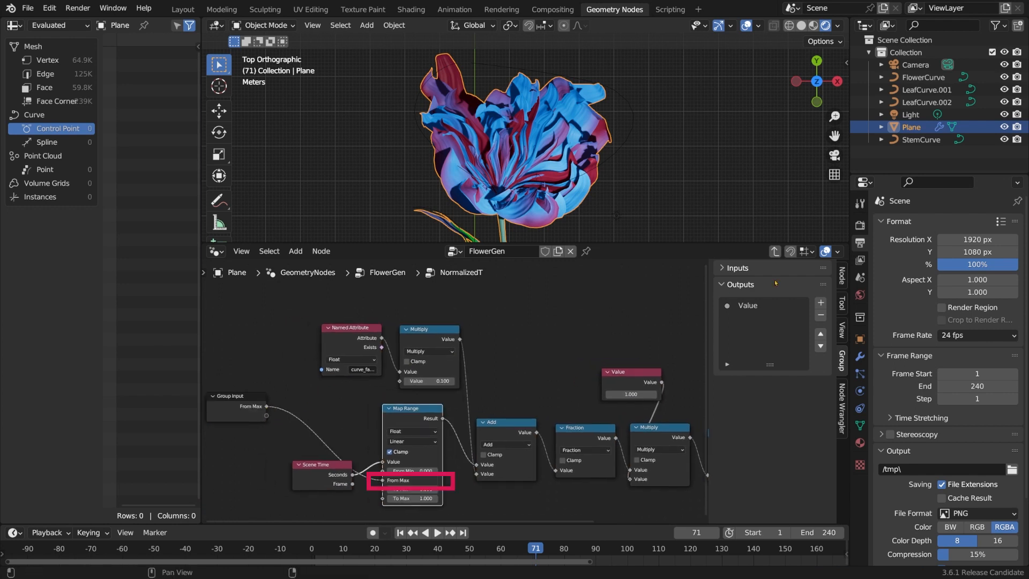
left_click(737, 268)
left_click(794, 390)
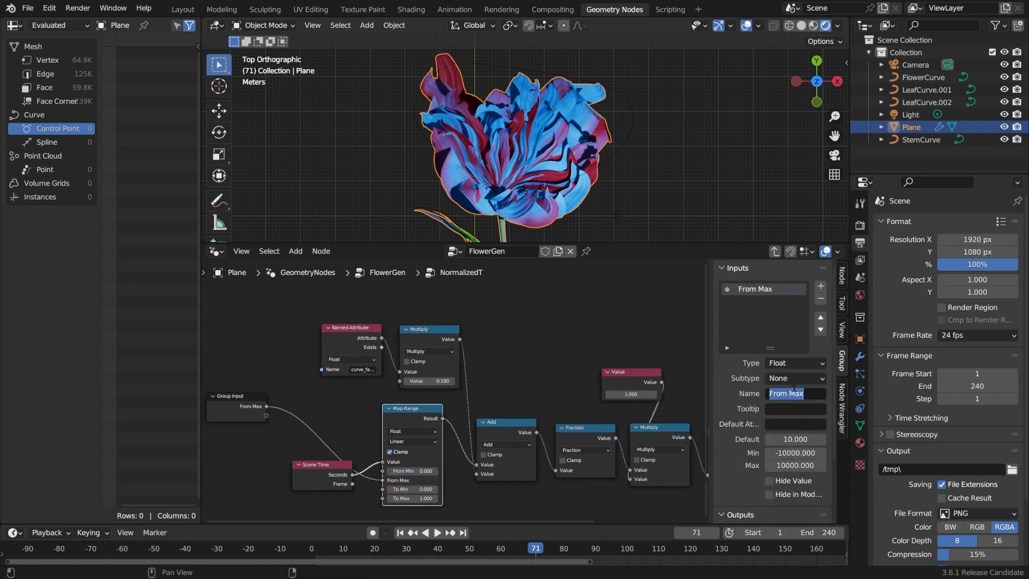
type("Total Seconds")
key("Return")
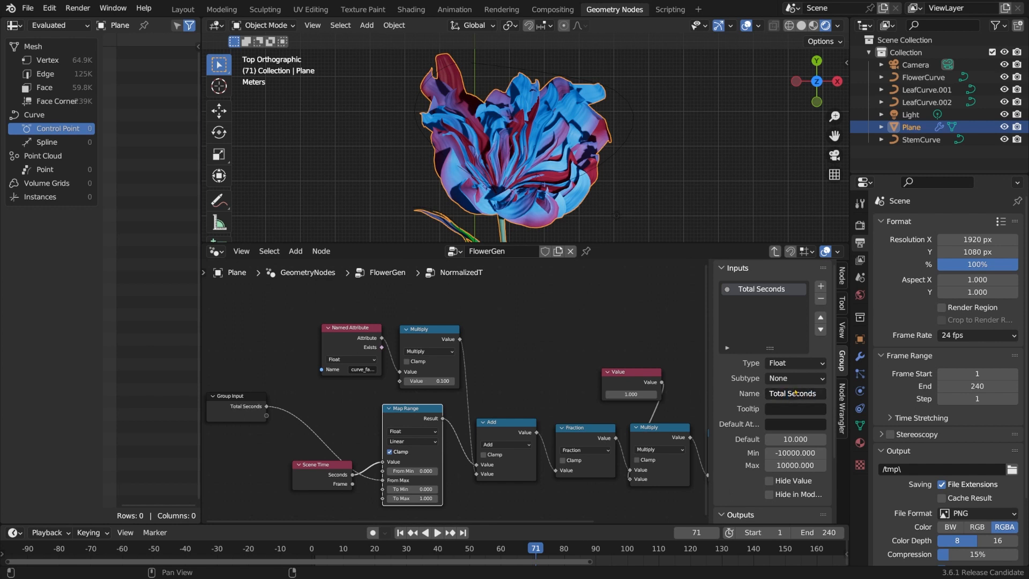
left_click_drag(322, 369, 266, 416)
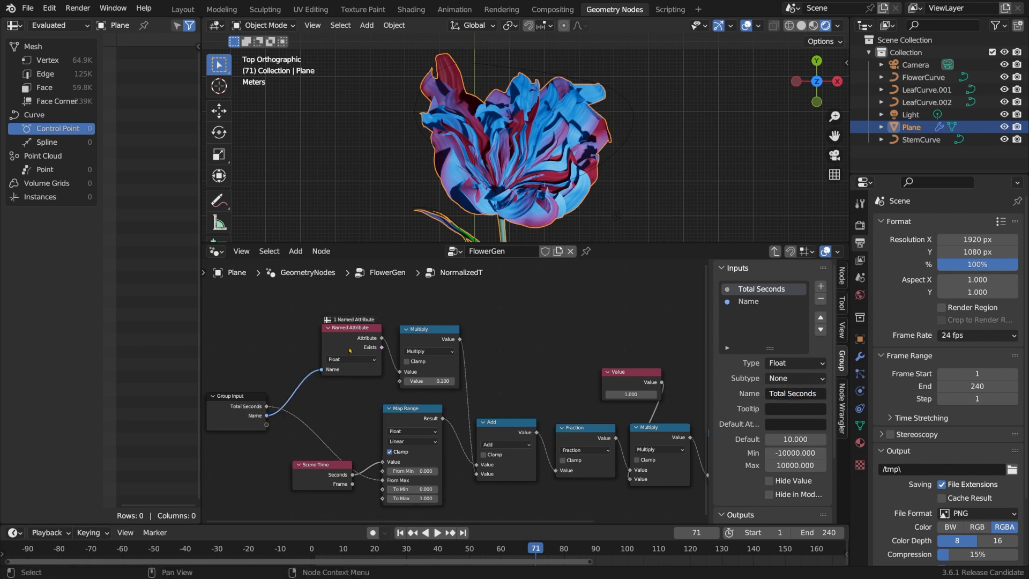
Rename the NormalizedT group's Name input as Offset Attribute Name.
left_click(750, 302)
left_click(794, 378)
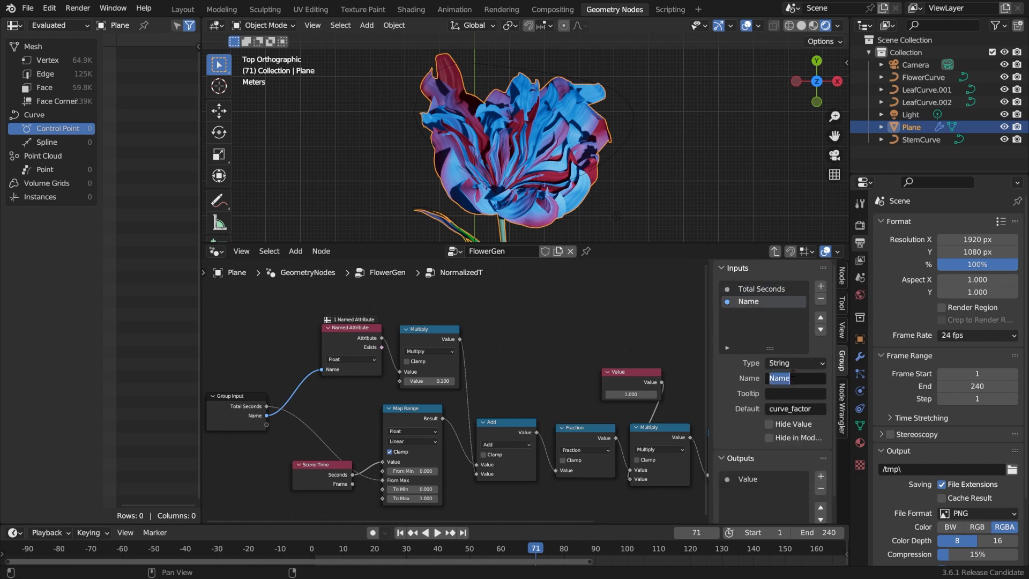
type("Offset Attribute Name")
key("Return")
middle_click_drag(607, 356, 623, 349)
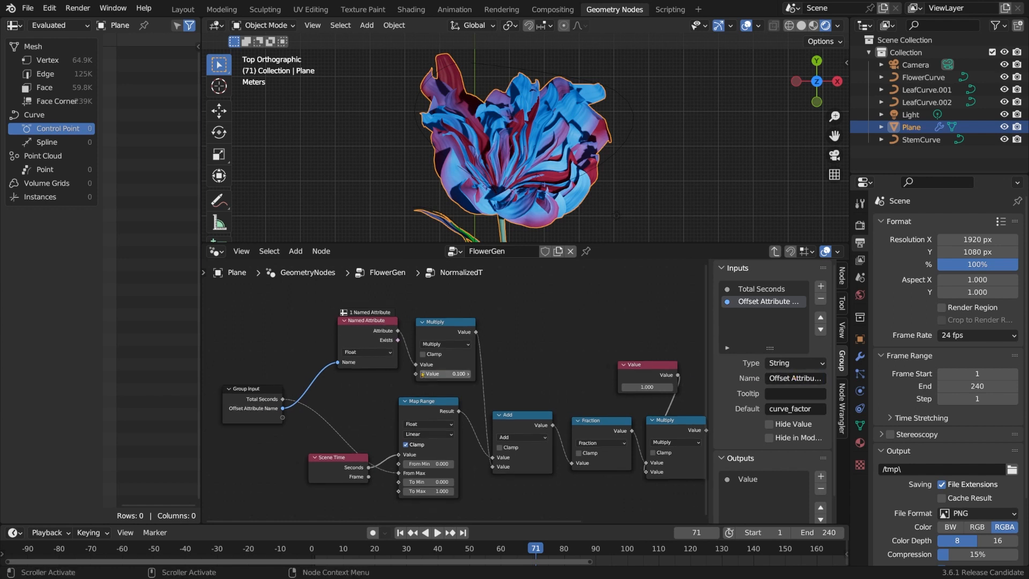
Expose the multiplier of the Named Attribute's Multiply node as a group input named Offset Scale.
left_click_drag(416, 374, 282, 417)
left_click(783, 394)
type("Offs")
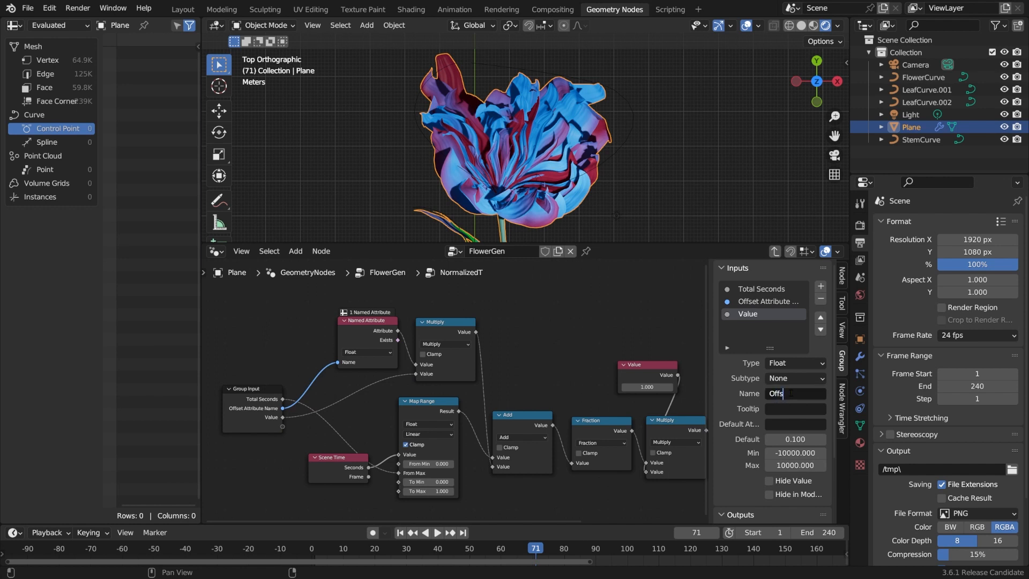
type("et Scale")
key("Return")
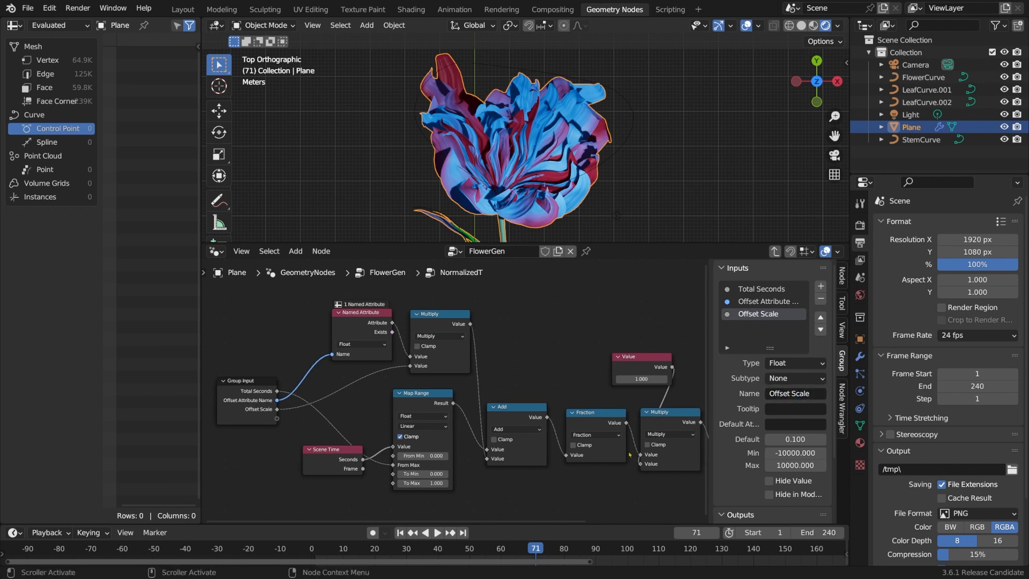
Disconnect and delete the Value node feeding the last Multiply node, and set that node's multiplier to 1.
left_click_drag(641, 465, 472, 365)
left_click(647, 360)
key("x")
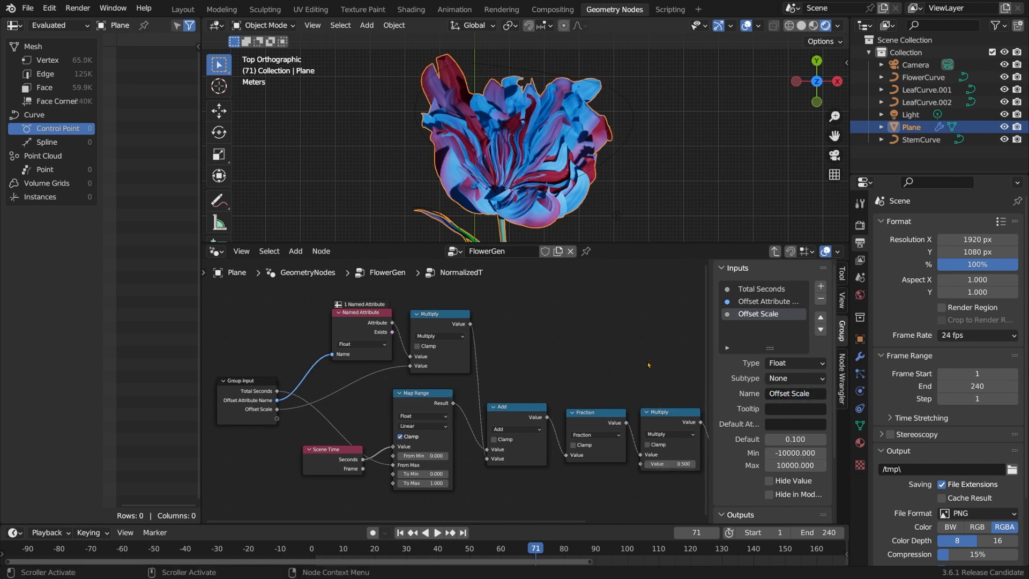
left_click(668, 464)
type("1")
key("Return")
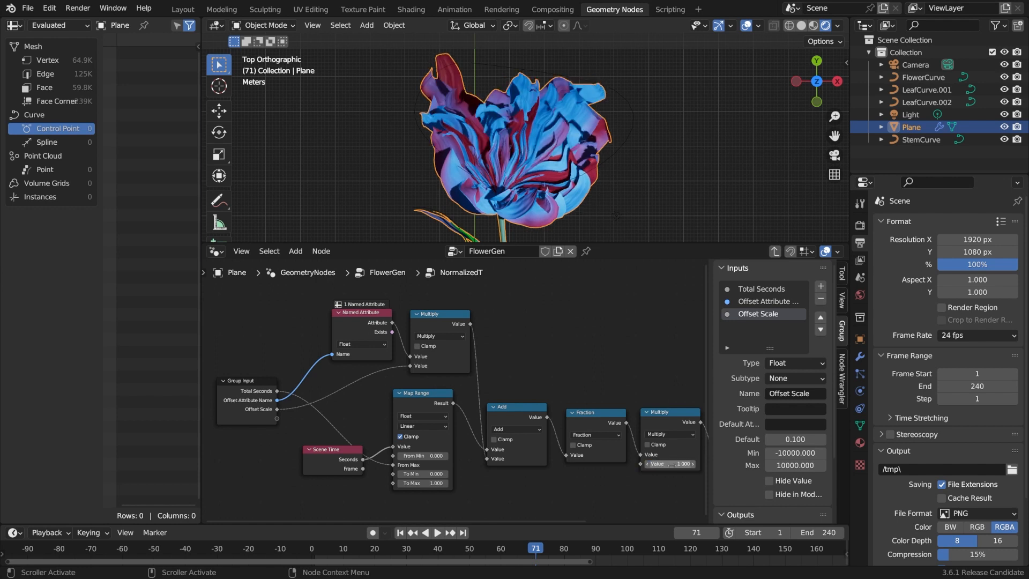
Expose the last Multiply node's multiplier as a group input named Loop Count, and return to the FlowerGen tree.
left_click_drag(641, 464, 278, 418)
left_click(749, 327)
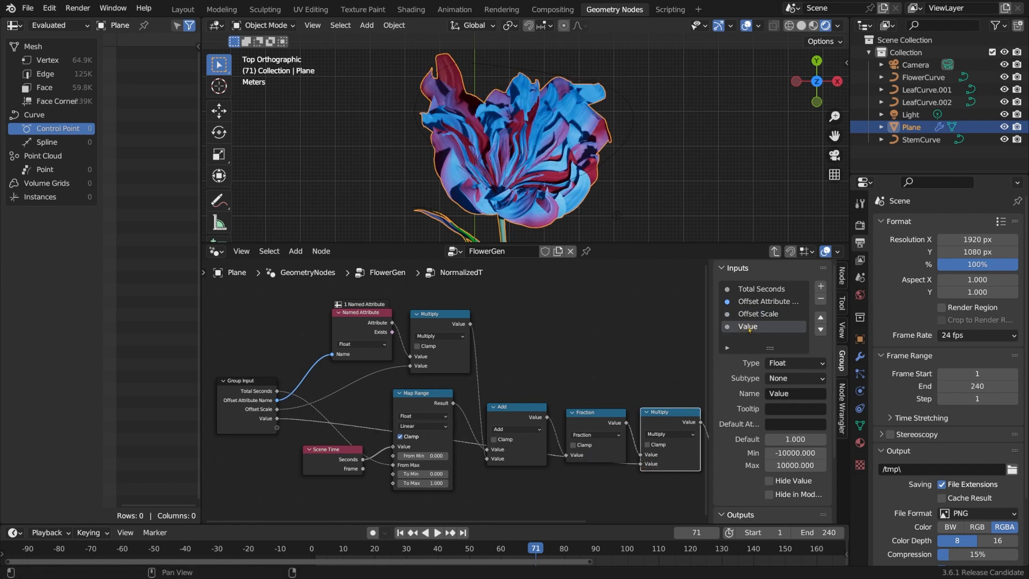
type("Loop Count")
key("Return")
key("Tab")
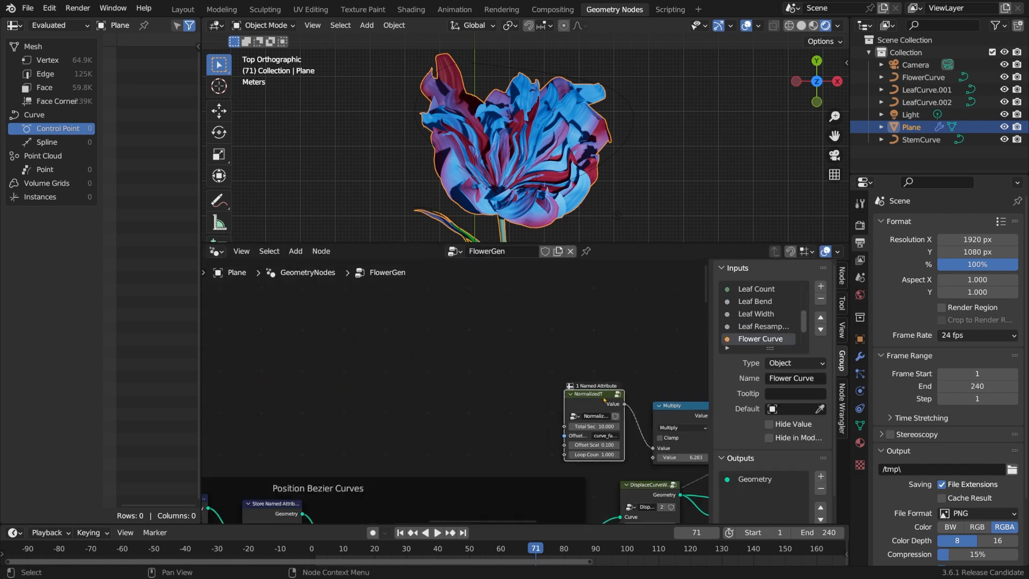
Set NormalizedT's Loop Count to 2 and play the animation in solid viewport shading.
middle_click_drag(603, 400, 523, 400)
left_click(513, 454)
type("2")
key("Return")
key("space")
left_click(801, 25)
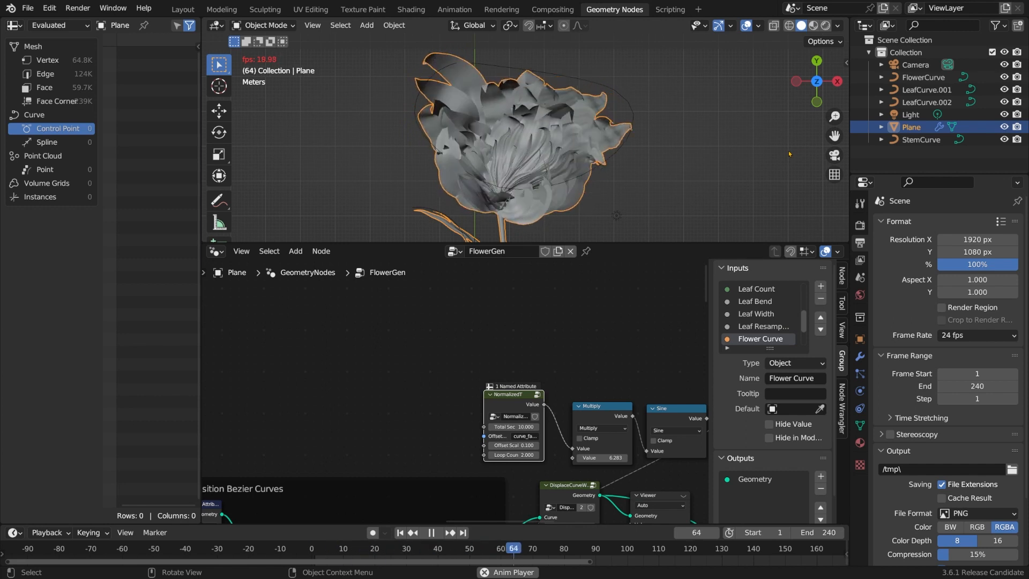
Set NormalizedT's Offset Scale to 0.05 and the curve displacement group's Intensity to 1.
left_click(521, 444)
type("0.05")
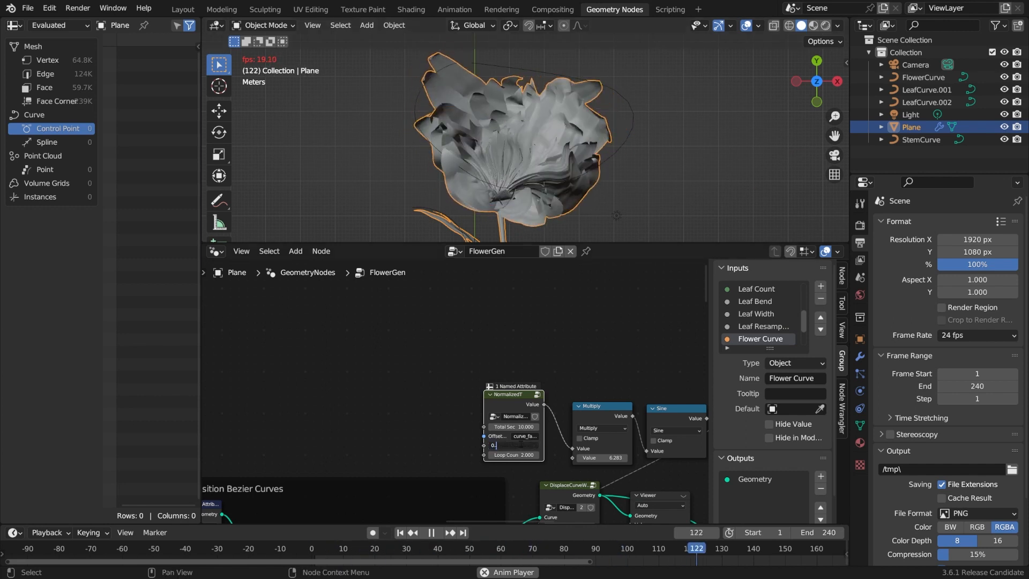
key("Return")
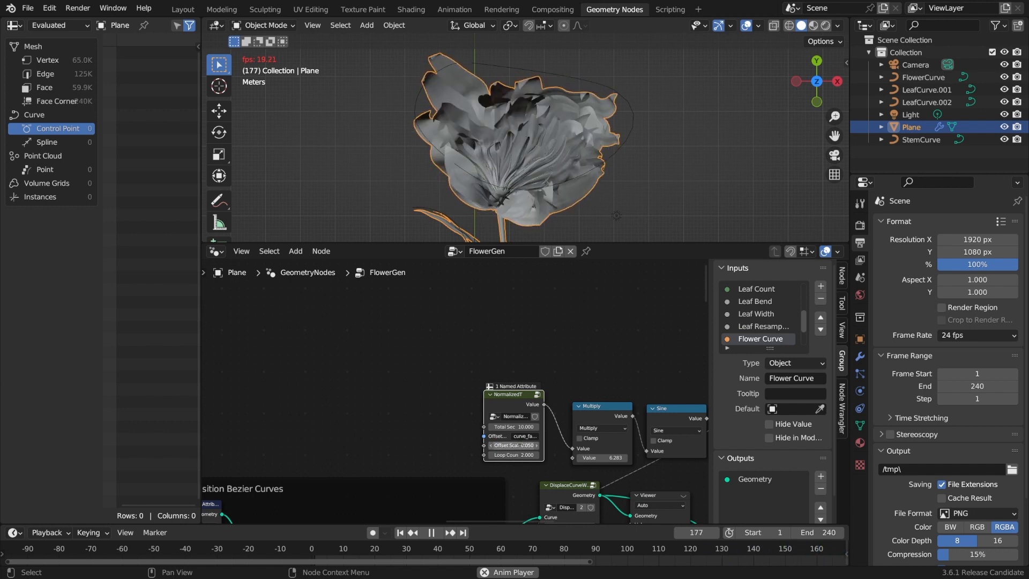
middle_click_drag(521, 443, 491, 364)
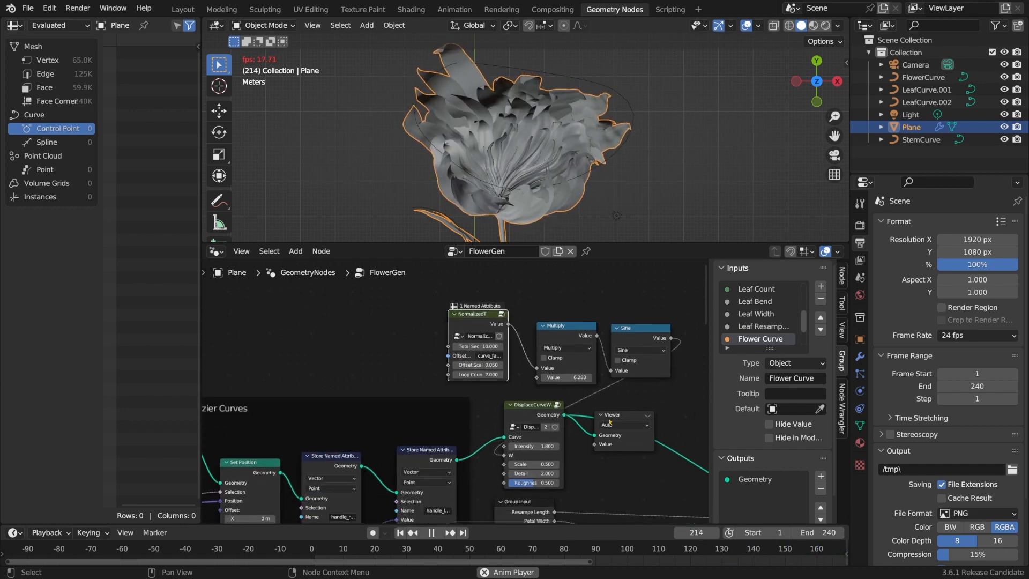
left_click(541, 446)
type("1")
key("Return")
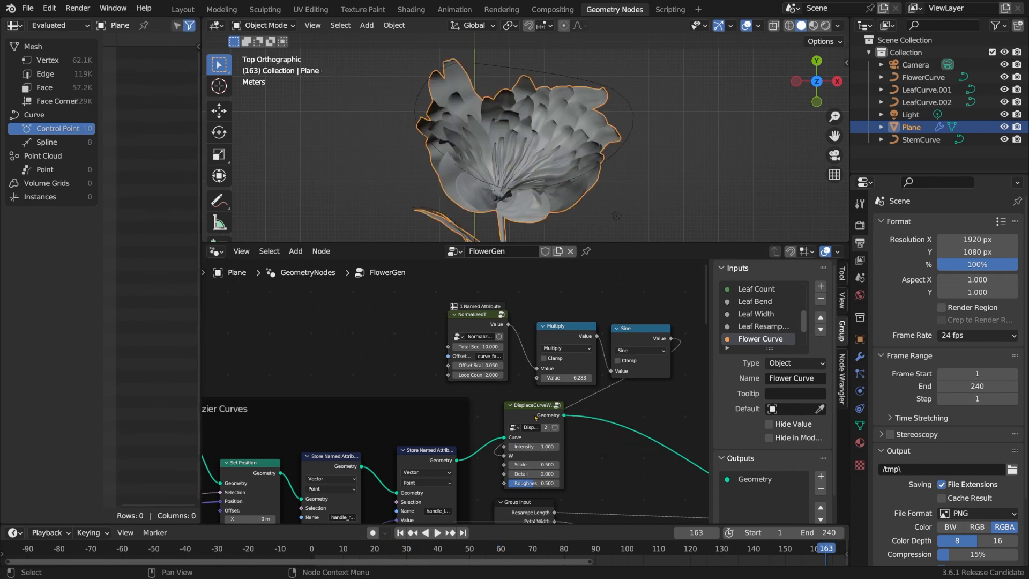
Add a Trim Curve node fed by the curve displacement group's Geometry and preview its output with the Viewer.
left_click(536, 416, "ctrl+shift")
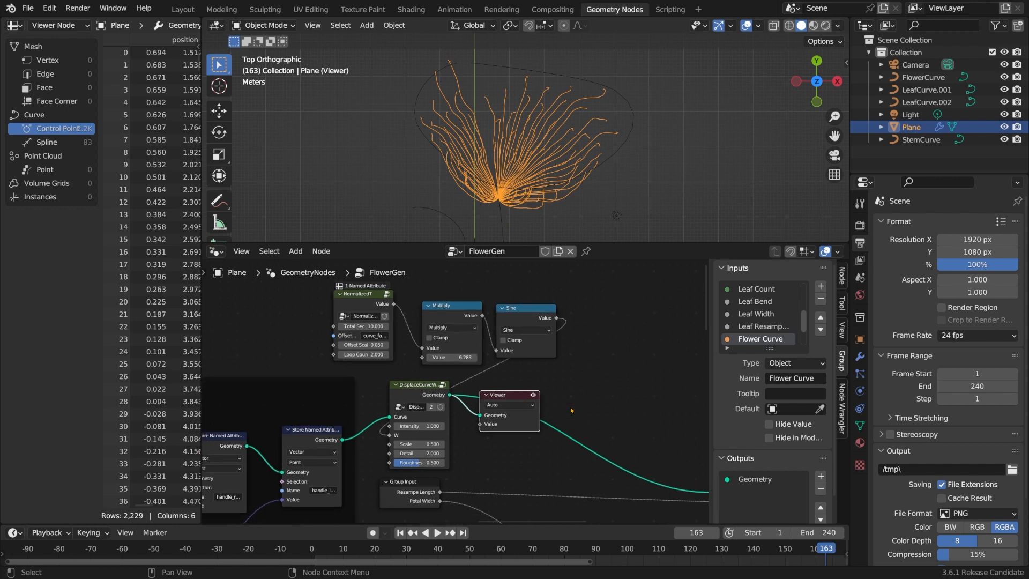
key("shift+a")
type("trim")
key("Return")
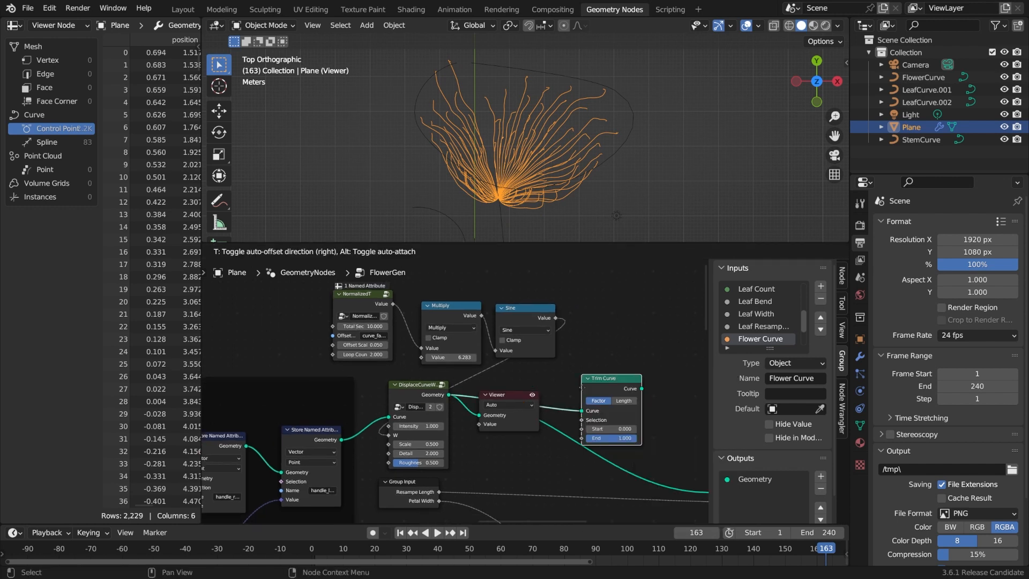
left_click(553, 396)
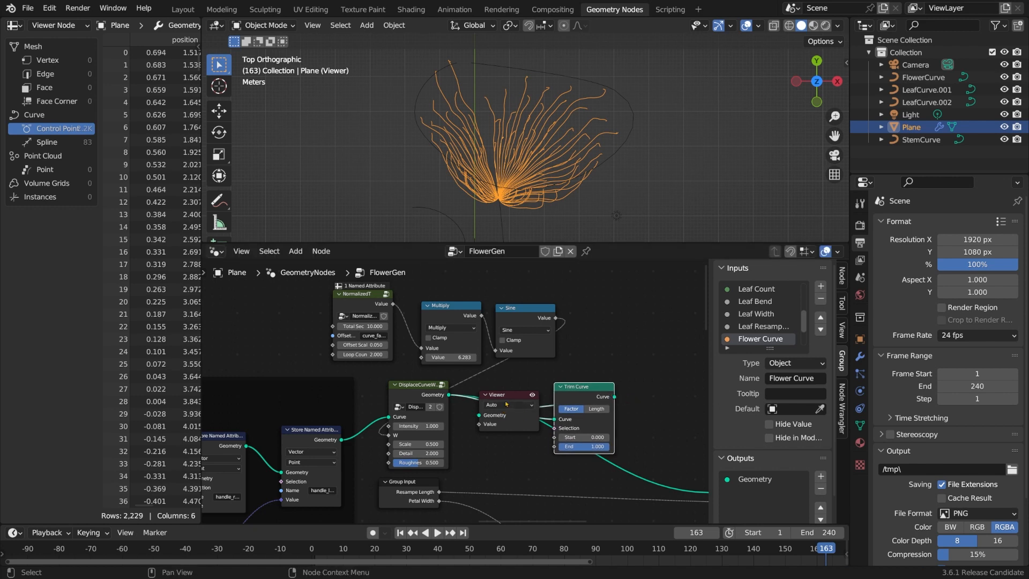
left_click(584, 397, "ctrl+shift")
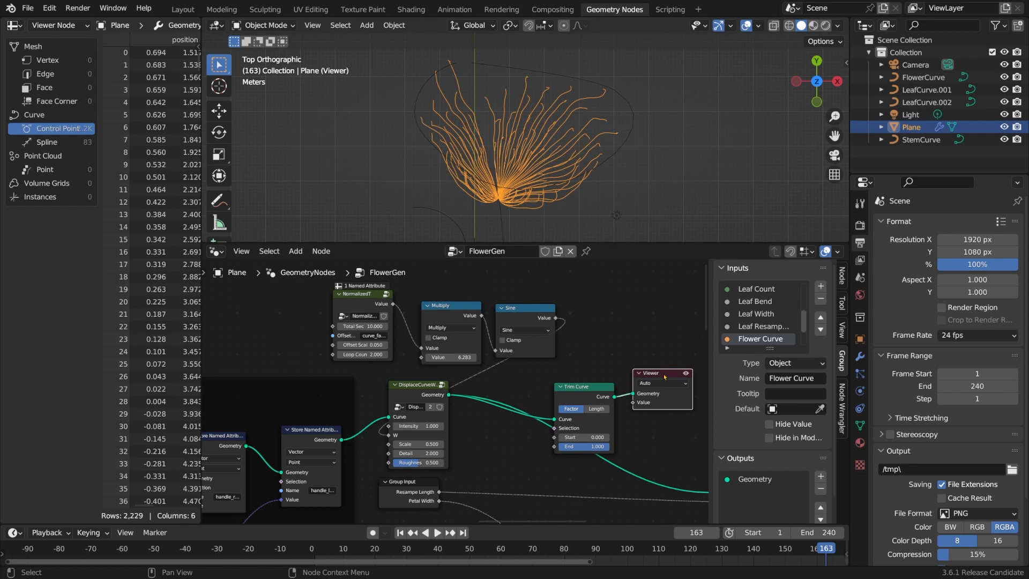
Try varying Trim Curve's End by hand and with NormalizedT's Value, and play the animation.
left_click_drag(589, 445, 559, 440)
left_click_drag(397, 309, 554, 450)
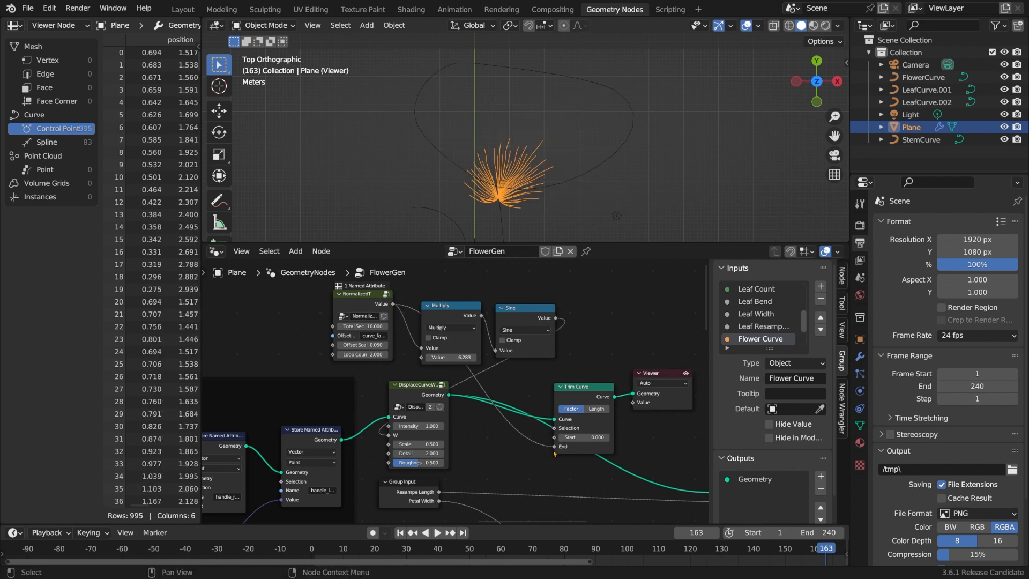
key("space")
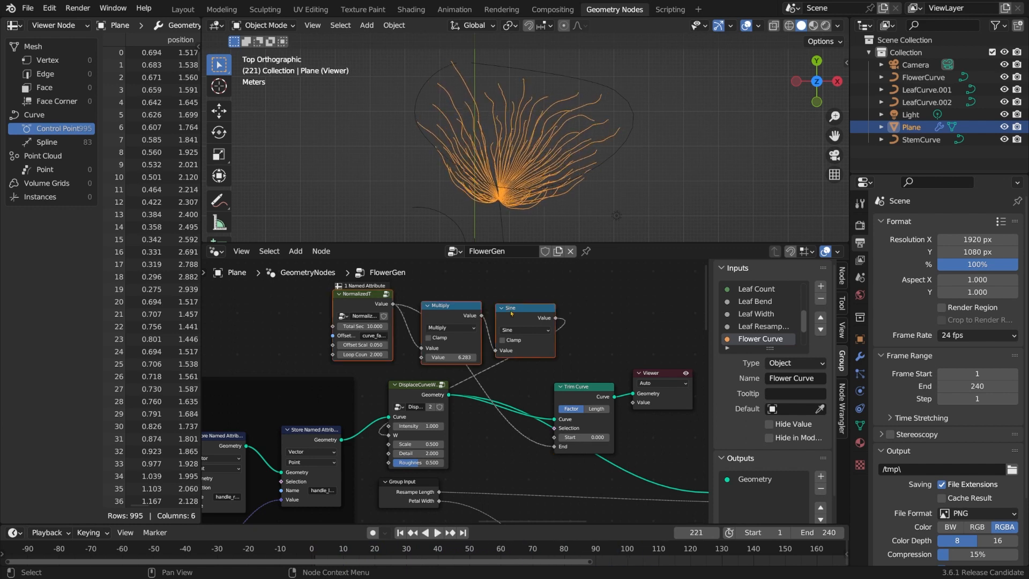
Move the NormalizedT, Multiply and Sine nodes aside and place a duplicate of NormalizedT above the Trim Curve node.
left_click_drag(512, 313, 326, 290)
left_click(453, 298)
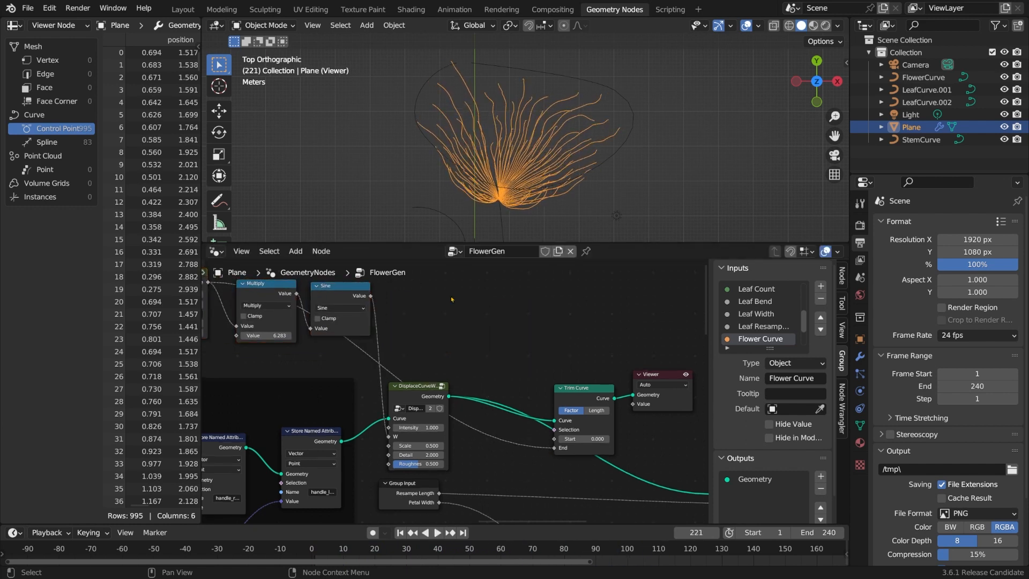
middle_click_drag(452, 298, 527, 321)
left_click(240, 292)
key("shift+d")
left_click(553, 279)
middle_click_drag(705, 353, 606, 356)
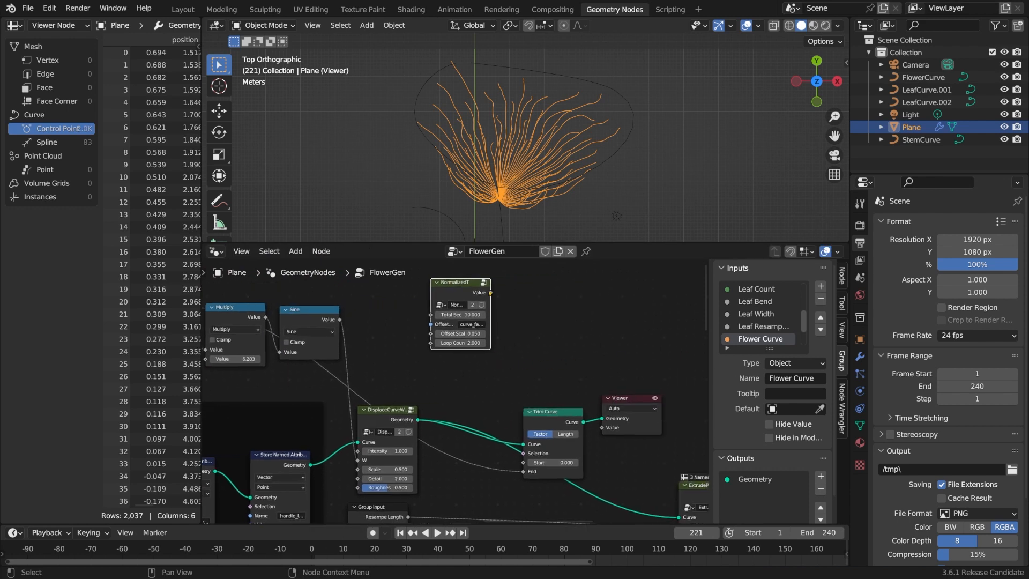
Route the duplicated NormalizedT's Value through a new Float Curve node into Trim Curve's End.
left_click_drag(490, 293, 512, 297)
type("float")
key("Return")
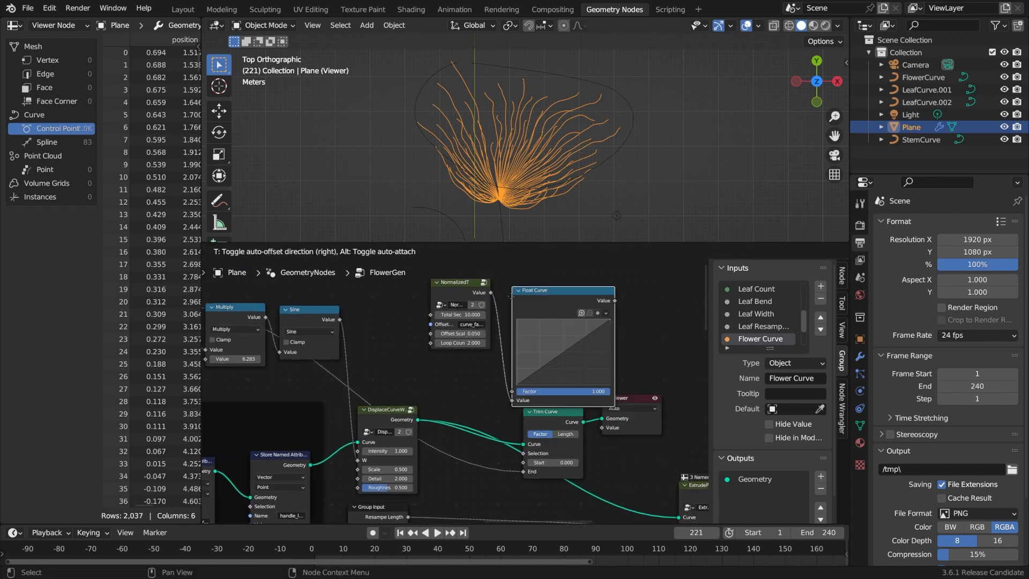
left_click(573, 279)
left_click_drag(626, 275, 523, 493)
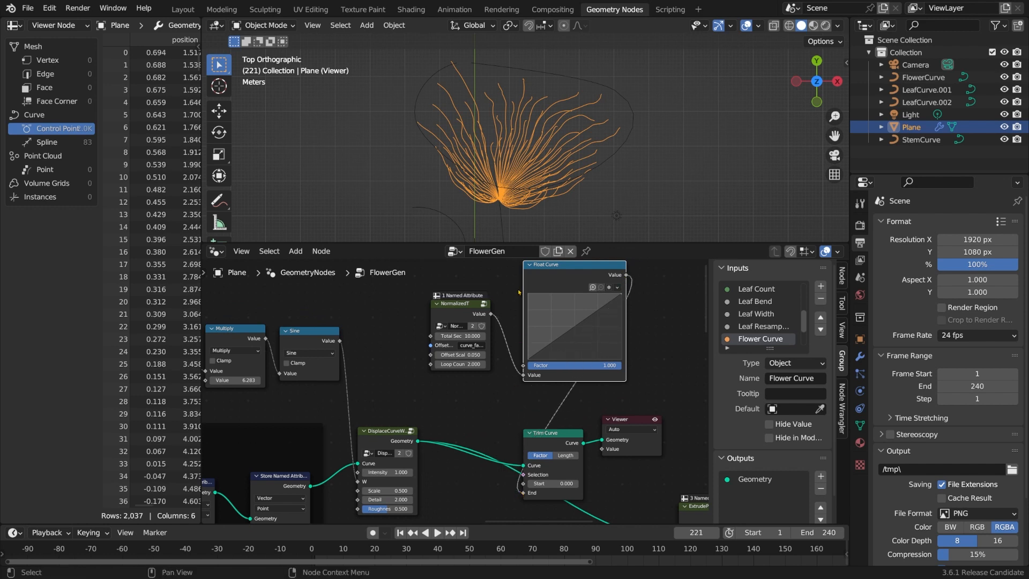
Duplicate the Float Curve above the first, feed it from the same NormalizedT, and connect it to Trim Curve's Start.
key("shift+d")
left_click(547, 354)
middle_click_drag(547, 365, 478, 259)
left_click_drag(420, 428, 450, 351)
scroll(490, 294, "down", 2)
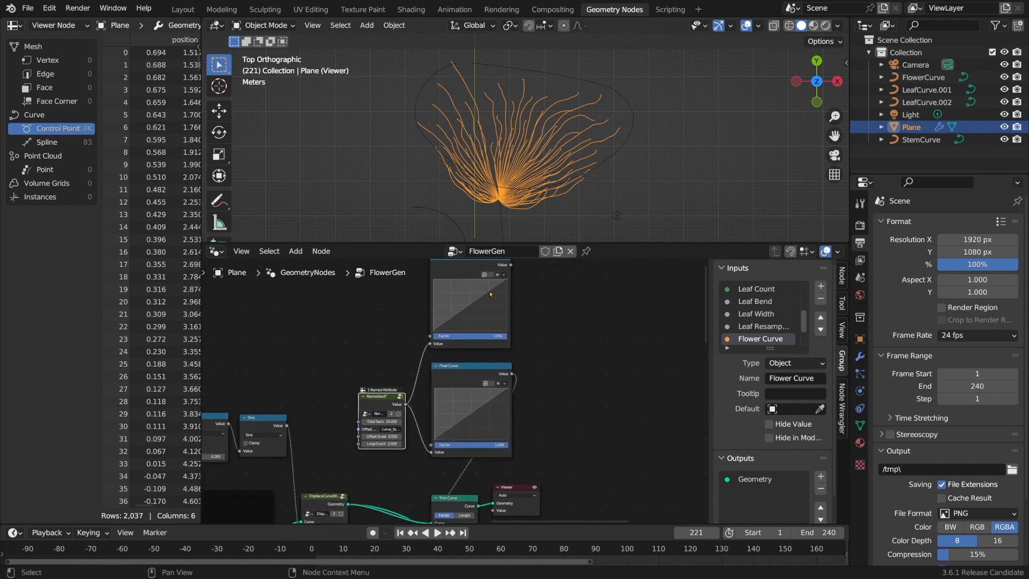
left_click_drag(511, 266, 433, 492)
middle_click_drag(526, 339, 535, 428)
From frame 1, bow the End Float Curve upward and the Start Float Curve downward, and play the animation.
left_click(400, 531)
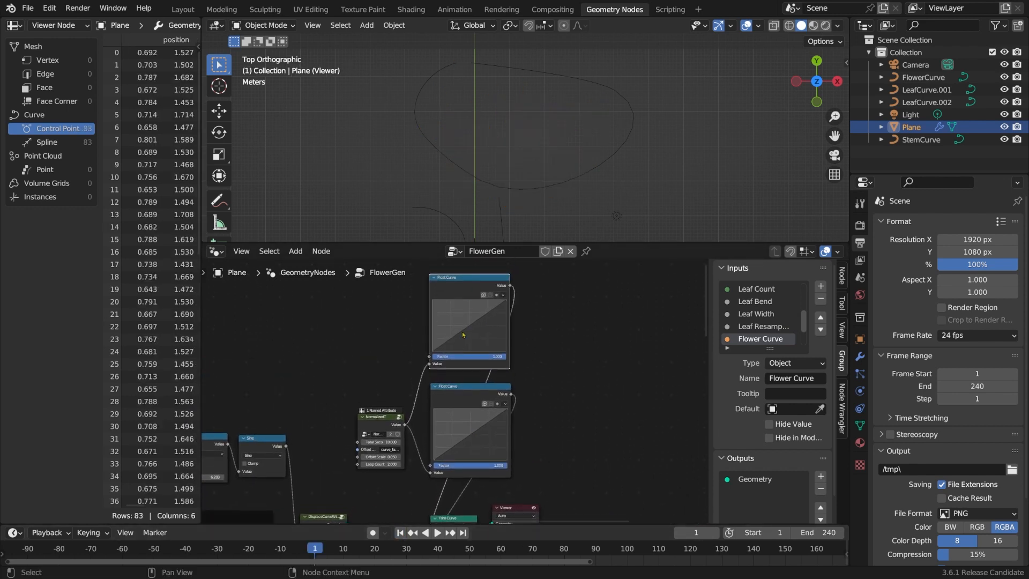
left_click_drag(463, 446, 449, 422)
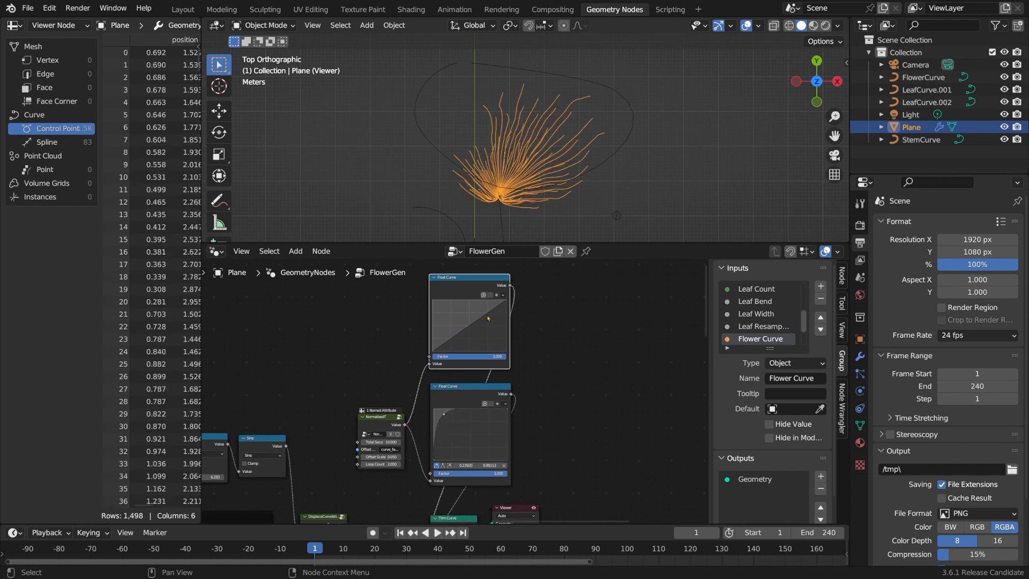
left_click(483, 317)
left_click_drag(487, 323, 494, 337)
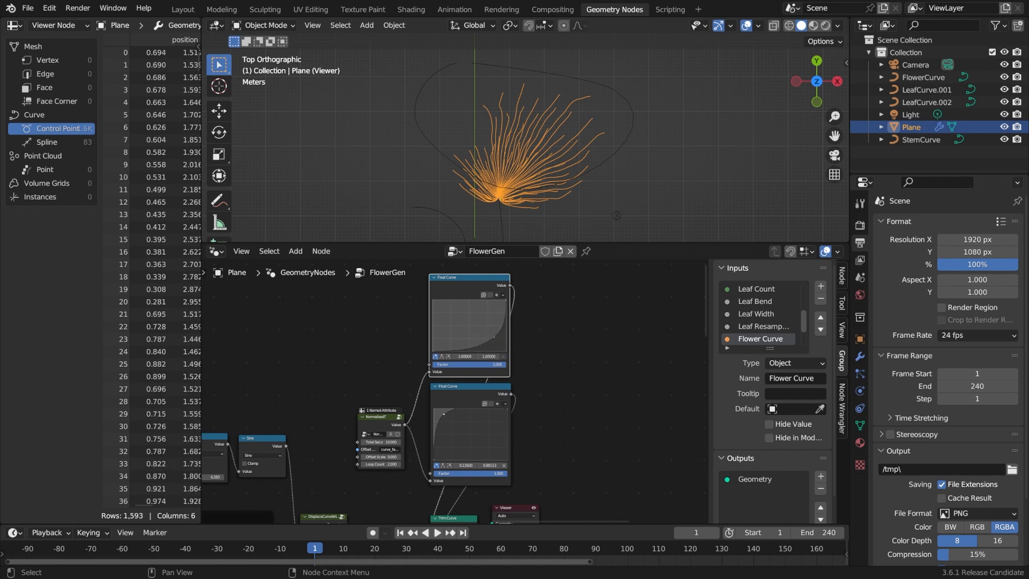
key("space")
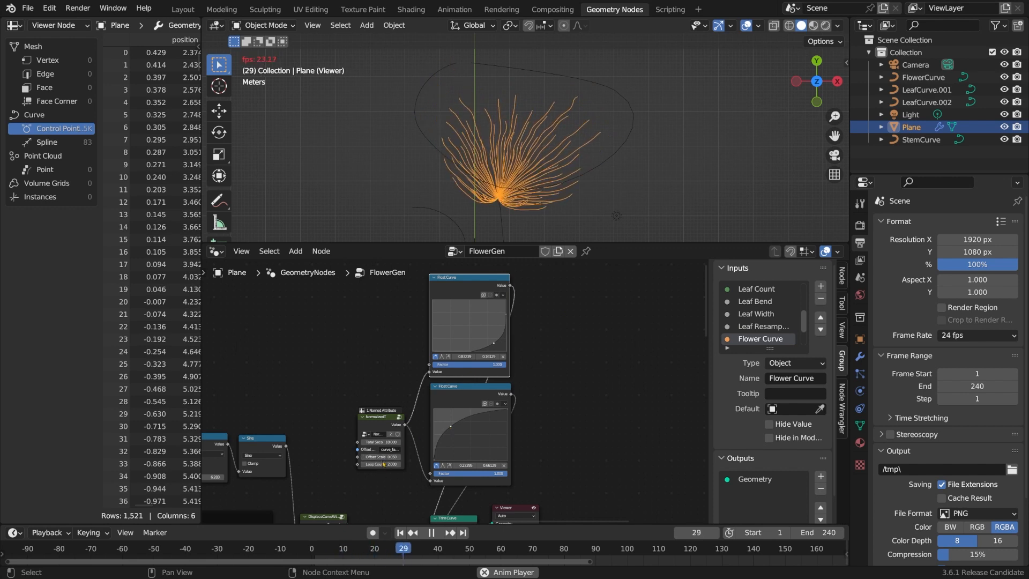
Set the duplicated NormalizedT's Offset Scale to 0.1 and Loop Count to 1, and shift the Start Float Curve's control point earlier.
left_click(380, 456)
type("0.1")
key("Return")
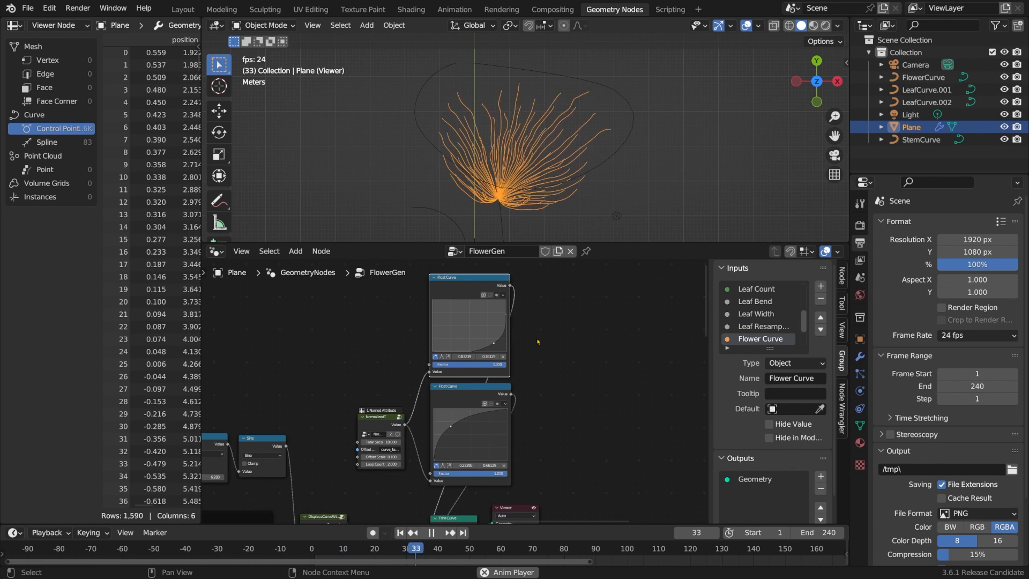
left_click_drag(494, 343, 485, 343)
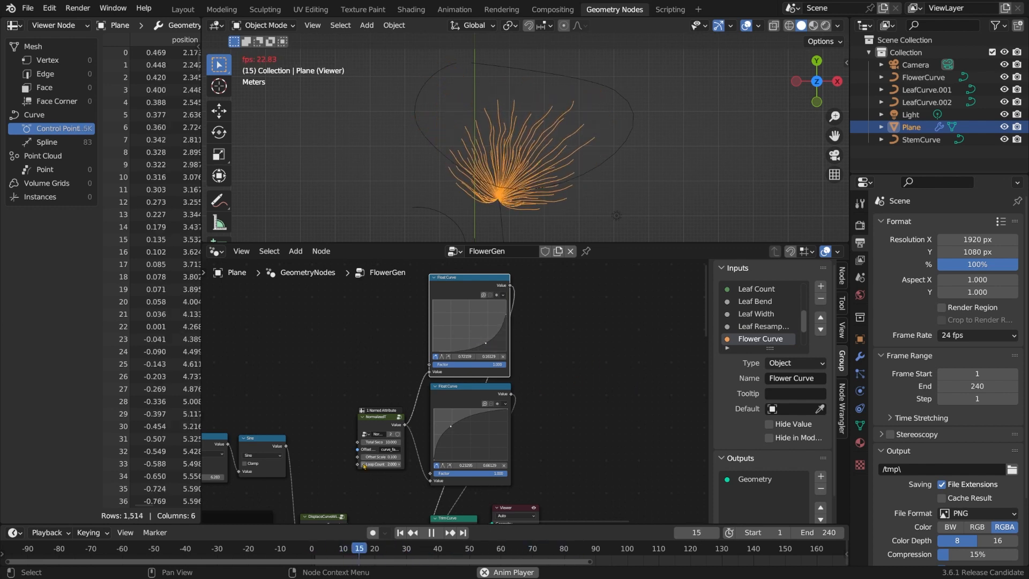
left_click(364, 465)
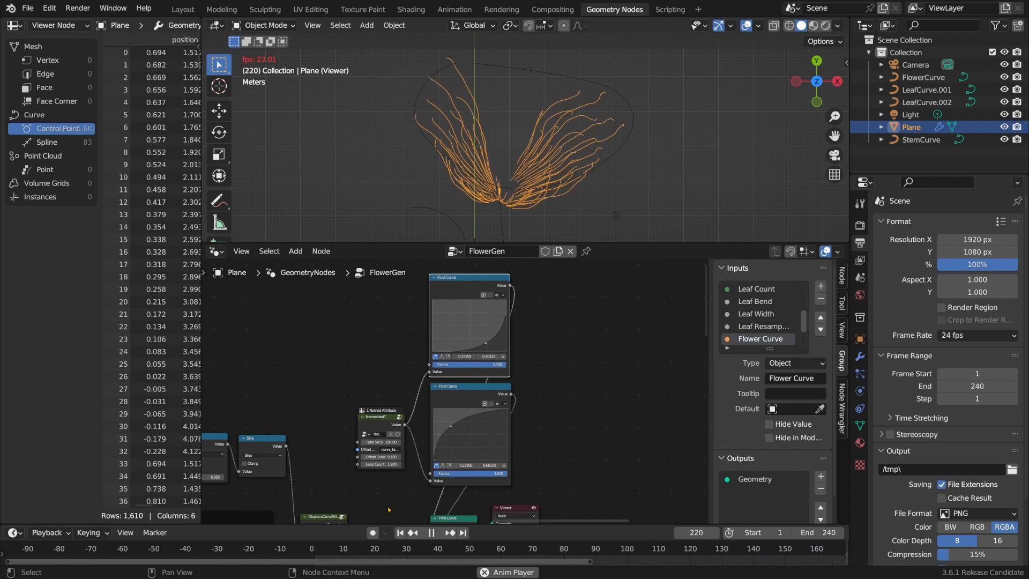
left_click(384, 463)
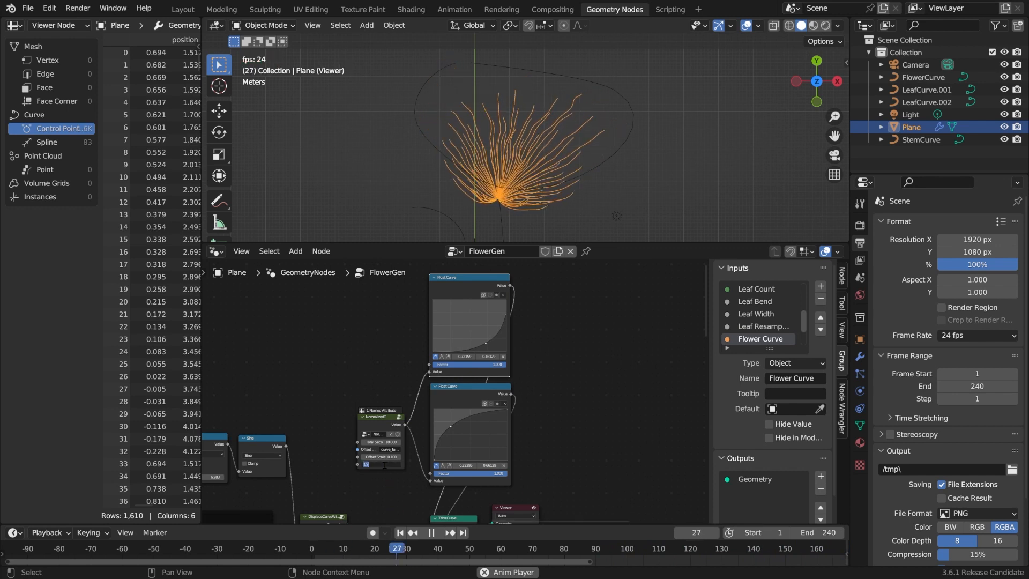
key("Return")
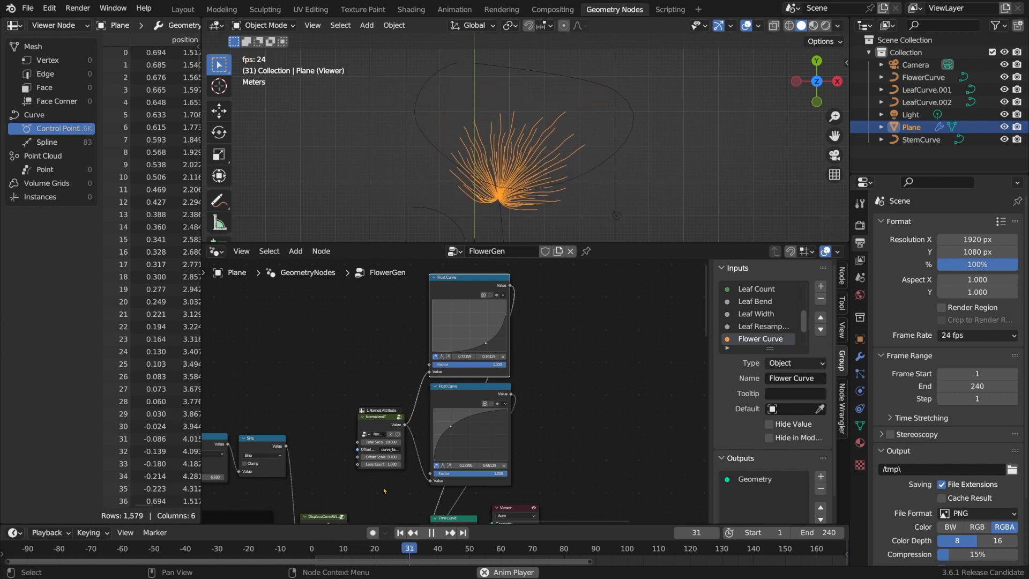
Connect Trim Curve's output to the petal extrusion group's Curve input and delete the Viewer node.
middle_click_drag(383, 490, 315, 386)
left_click_drag(408, 421, 482, 497)
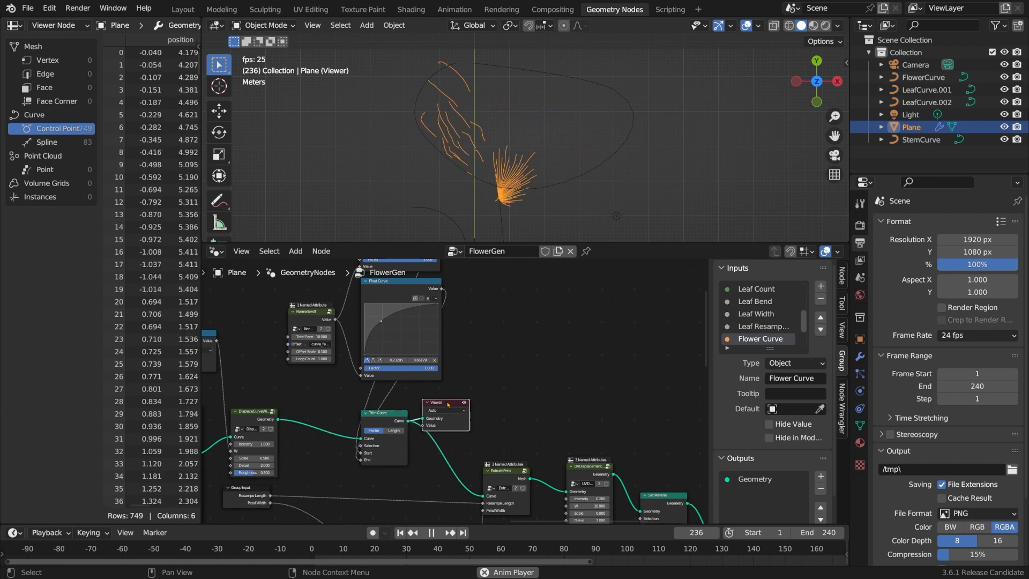
key("x")
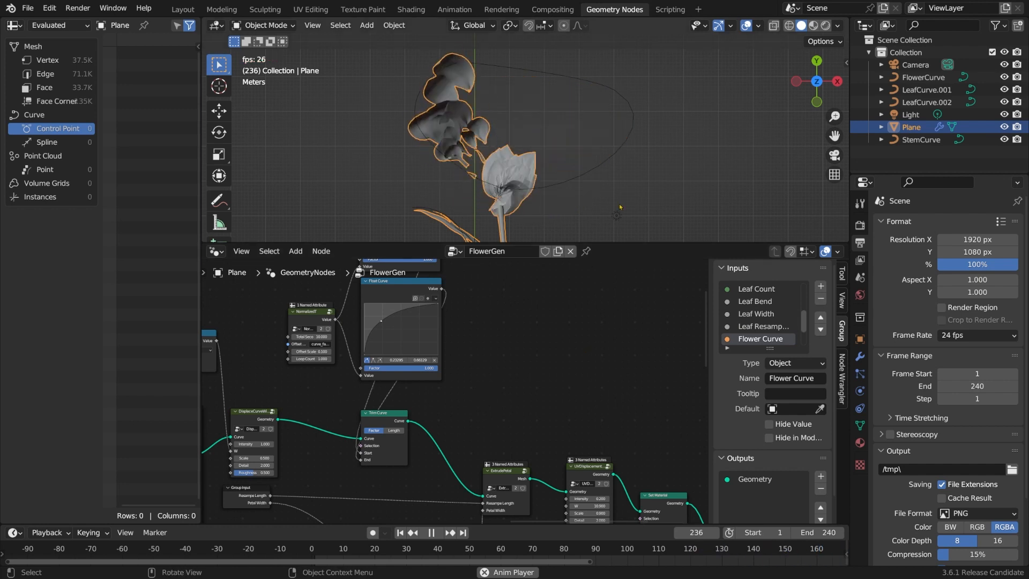
At frame 218, add another Float Curve fed from NormalizedT and shape it to stay high before falling steeply at the end.
left_click_drag(449, 533, 583, 527)
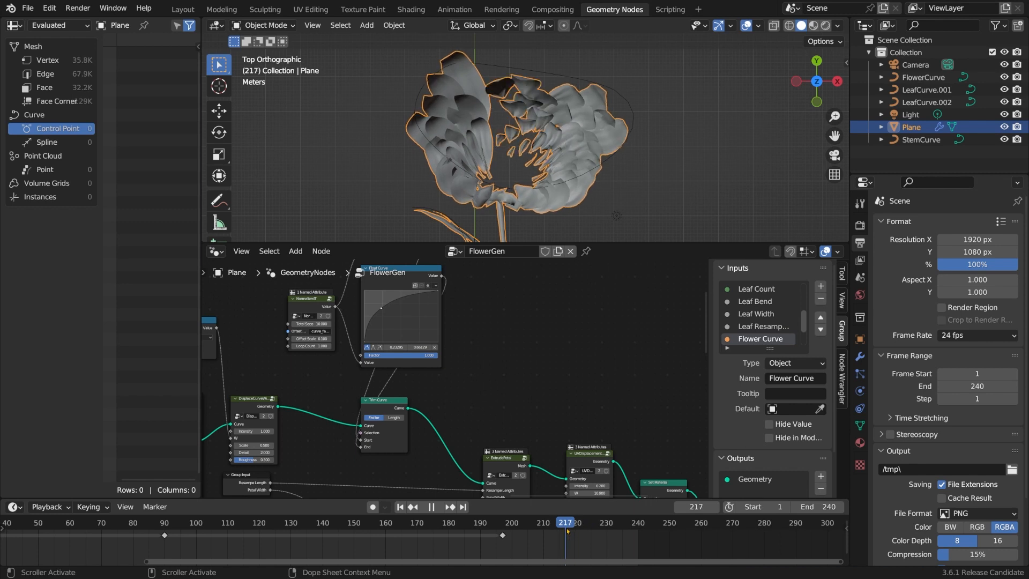
left_click_drag(569, 529, 569, 507)
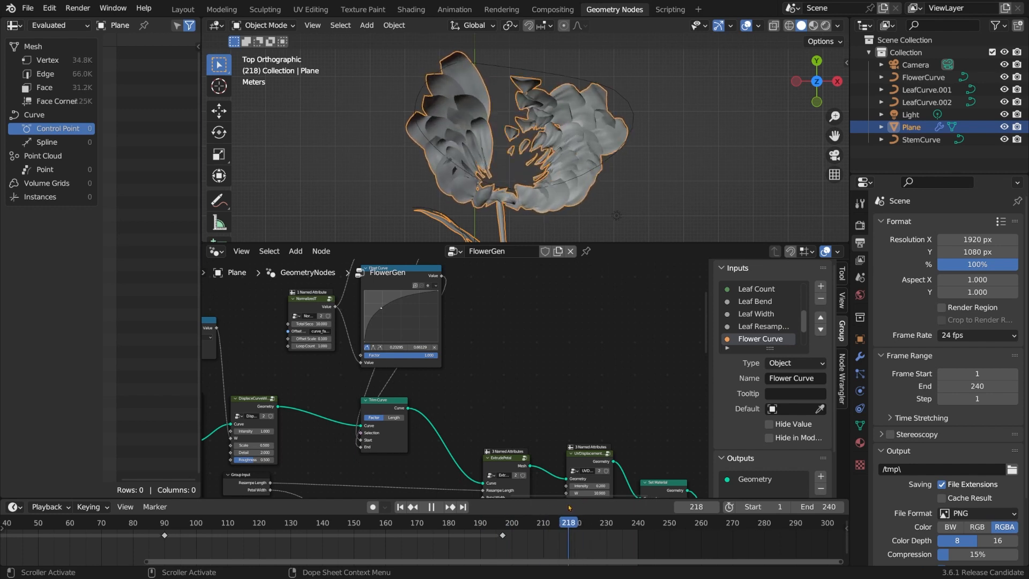
middle_click_drag(518, 276, 519, 354)
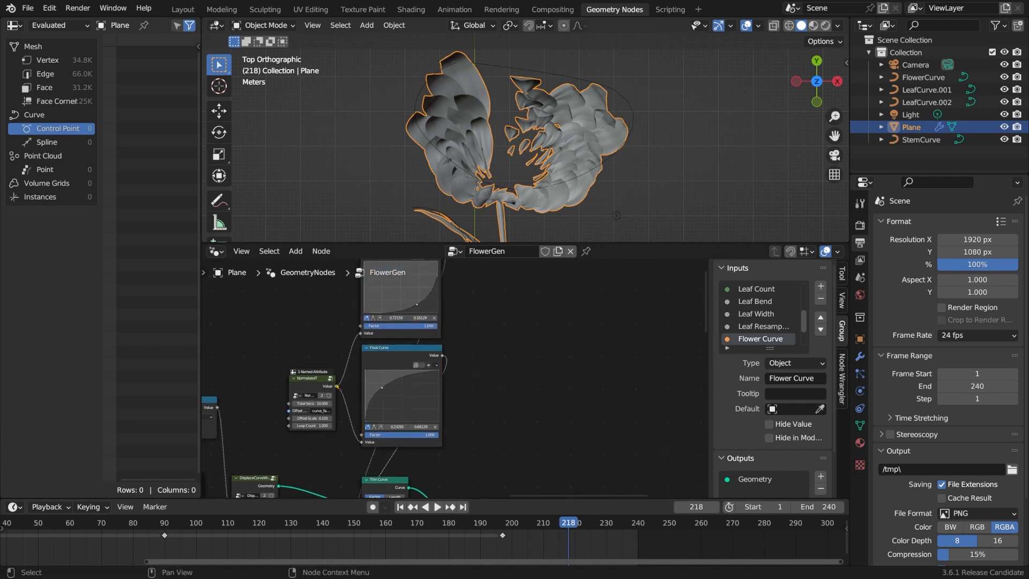
key("shift+a")
type("f")
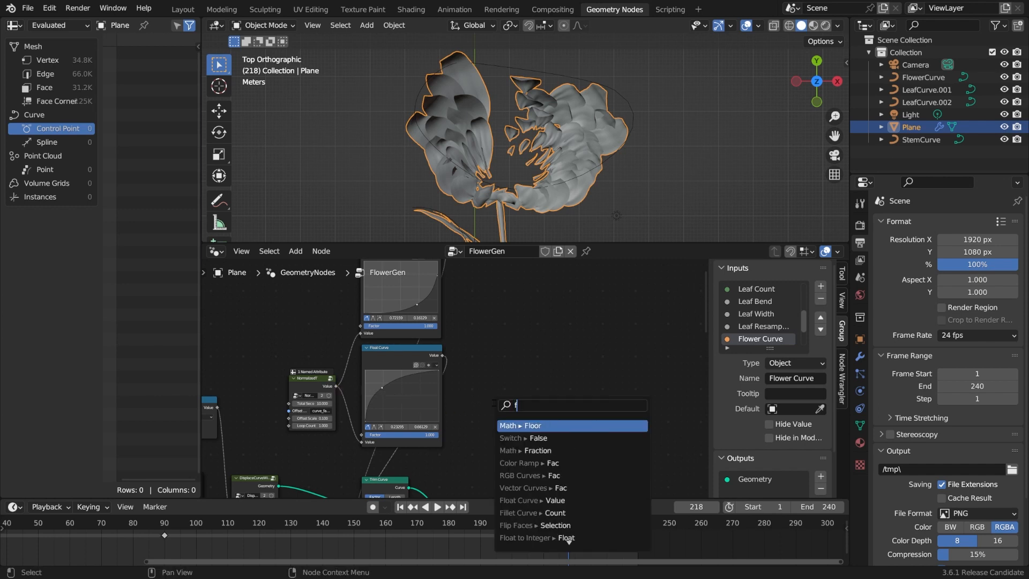
type("loat cu")
key("Return")
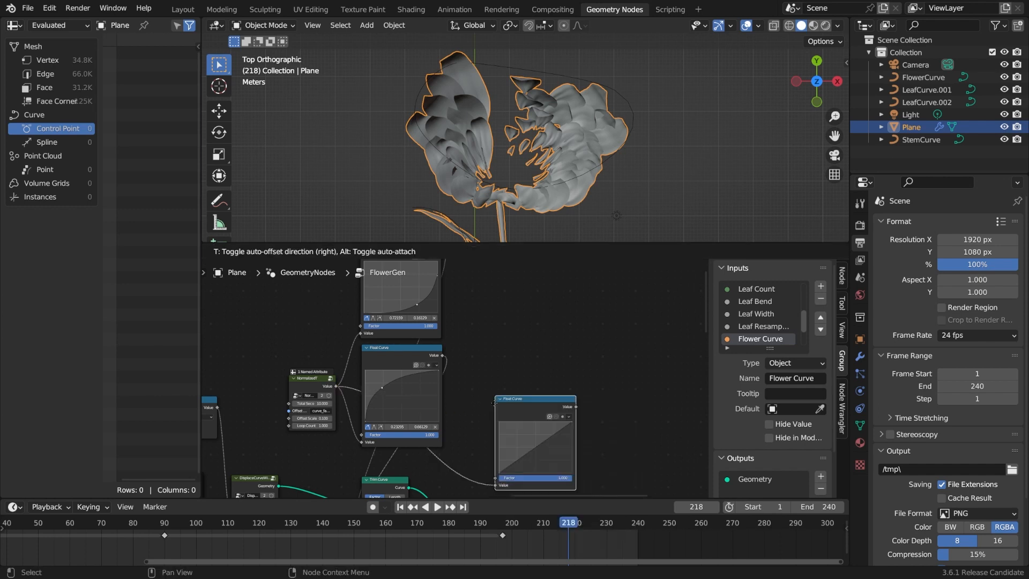
left_click(465, 360)
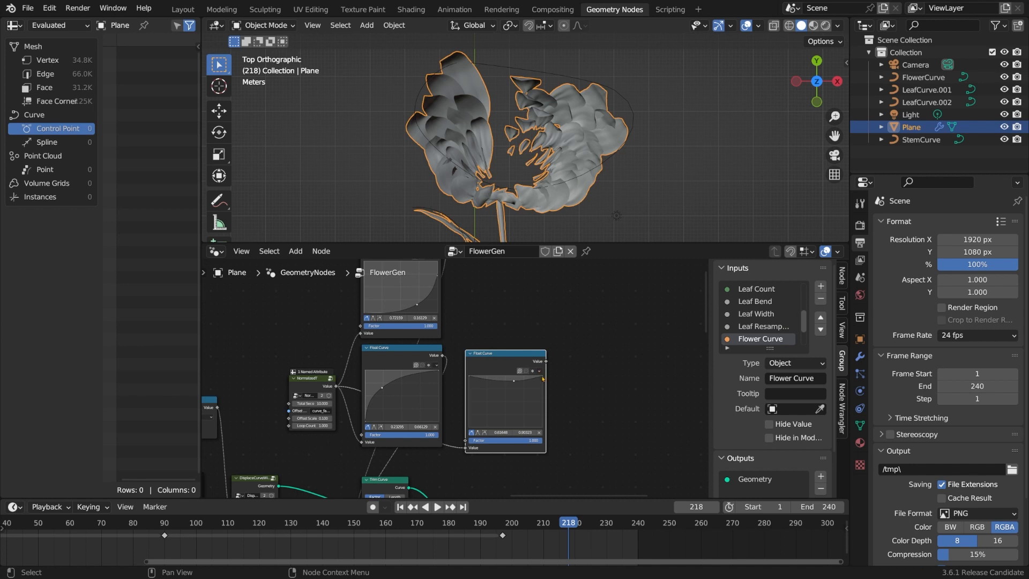
left_click_drag(542, 377, 532, 412)
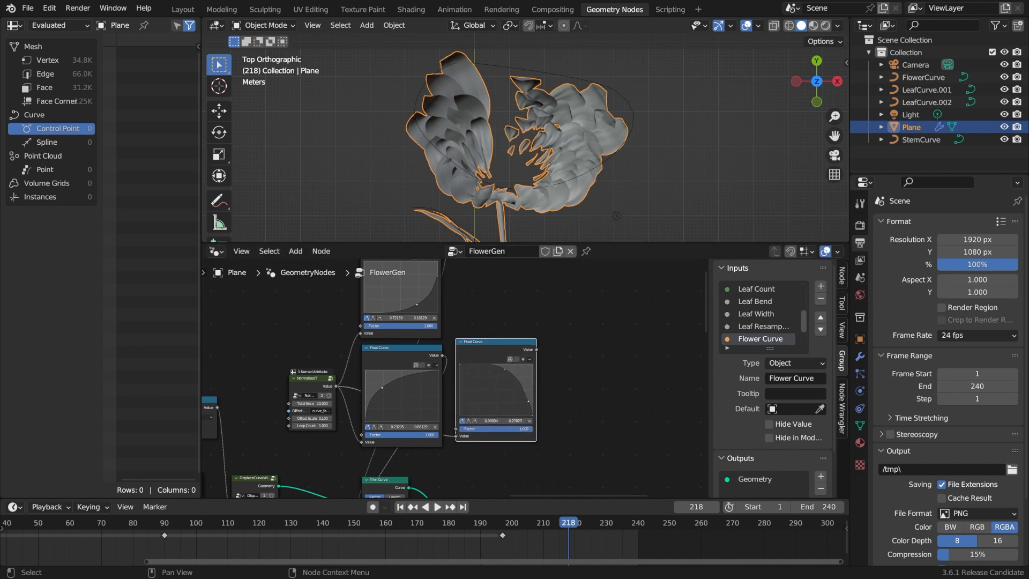
Add a Multiply node after the existing petal-width Multiply, fed by that node's output.
middle_click_drag(528, 420, 462, 343)
scroll(461, 343, "down", 1)
left_click_drag(468, 284, 470, 453)
left_click_drag(470, 452, 470, 454)
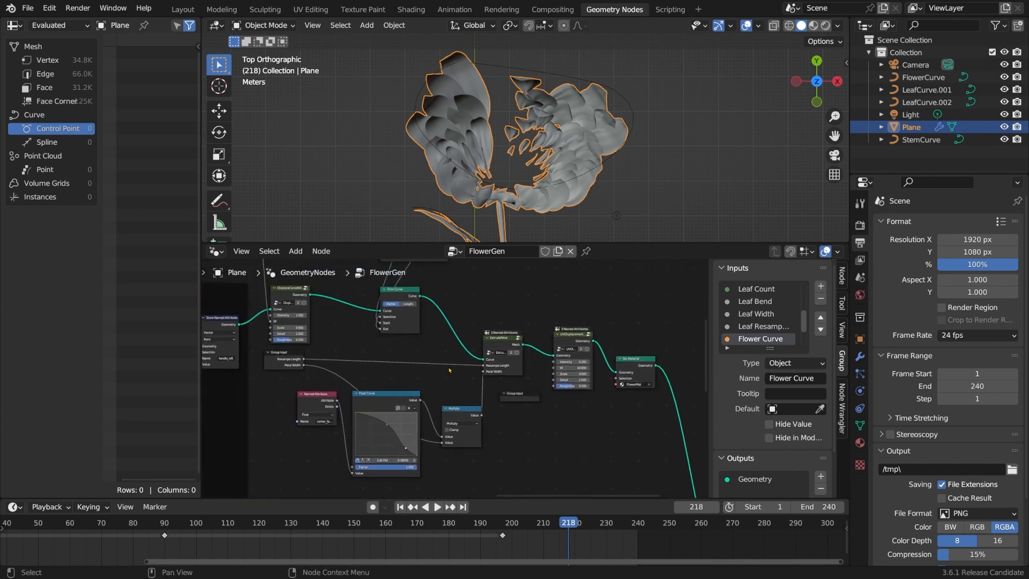
middle_click_drag(449, 370, 450, 408)
left_click_drag(446, 455, 504, 475)
type("mul")
key("Return")
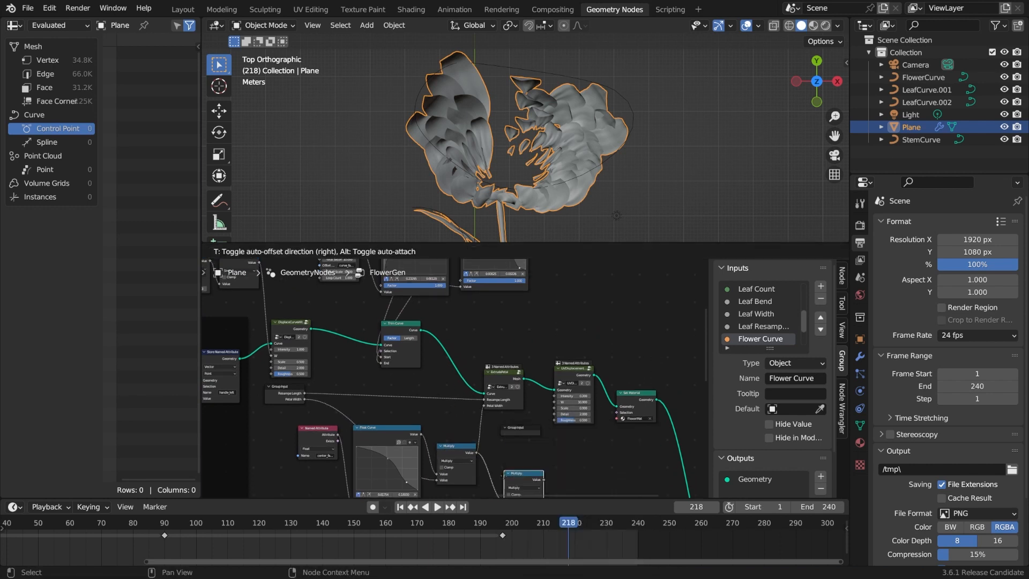
left_click(490, 454)
Connect the new Float Curve to the second Multiply, link its result to ExtrudePetal's Petal Width, and play the animation.
middle_click_drag(546, 293, 542, 374)
left_click(524, 295)
left_click_drag(524, 295, 485, 421)
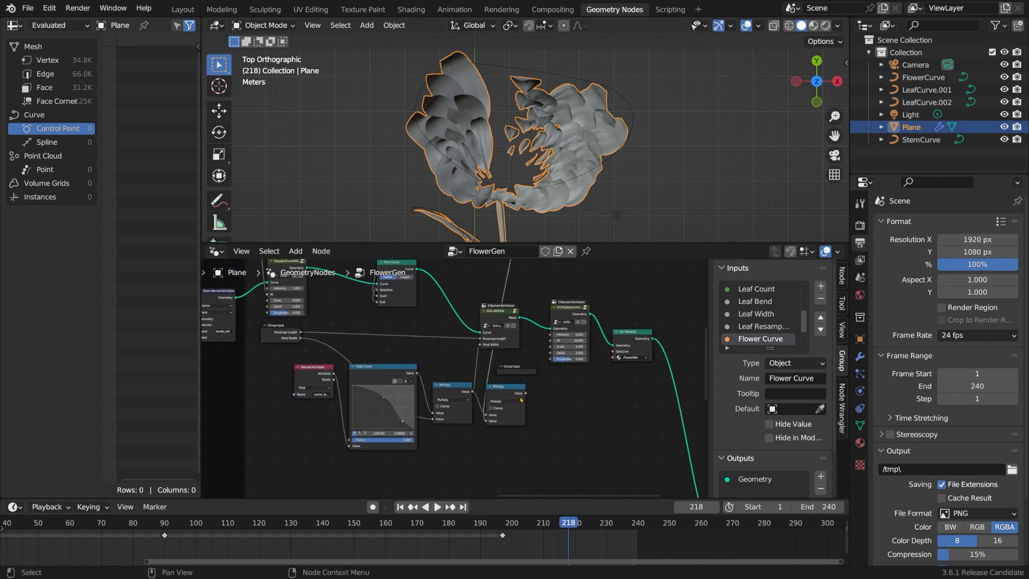
left_click_drag(527, 393, 474, 352)
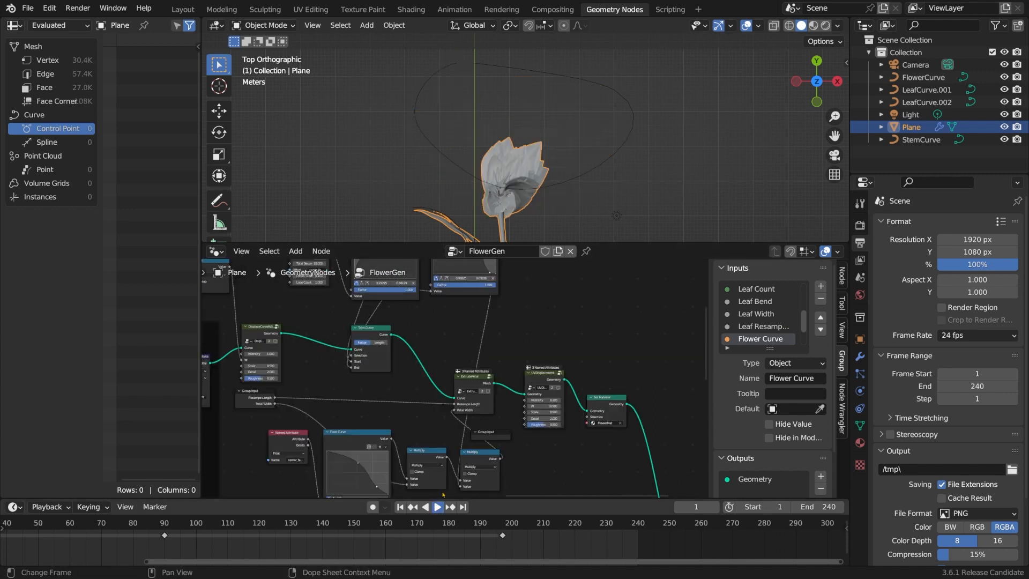
key("space")
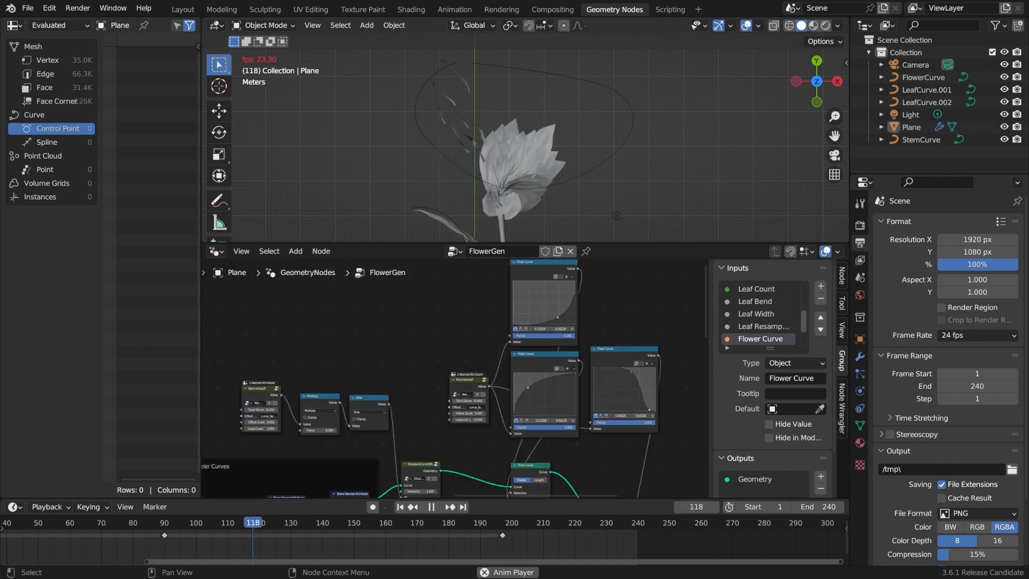
middle_click_drag(547, 415, 578, 411)
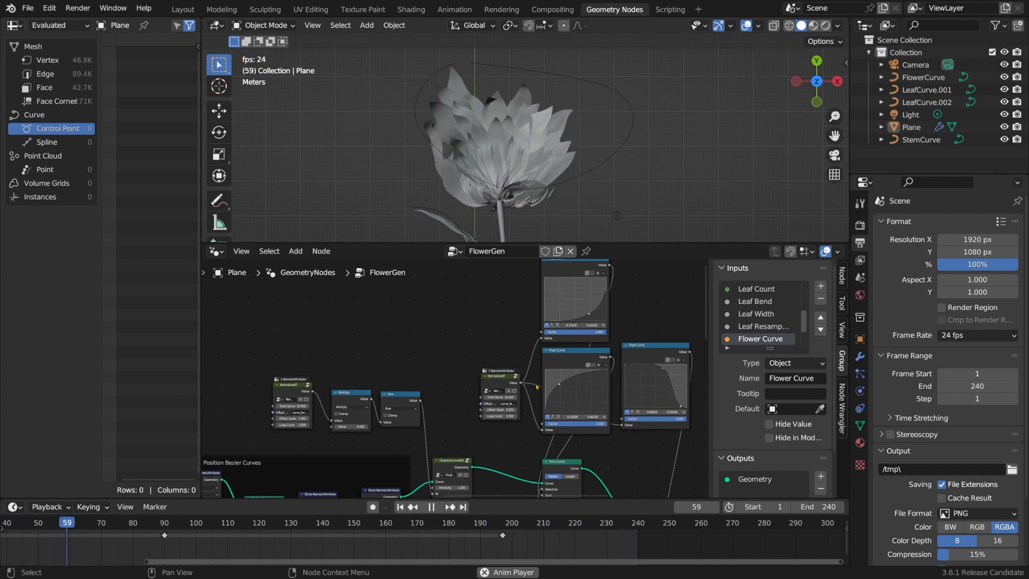
Rotate FlowerCurve's control points, move them about 0.45 m along Y, and save the file.
left_click(615, 184)
middle_click_drag(615, 184, 610, 154)
key("r")
key("z")
key("x")
left_click(589, 51)
left_click(816, 65)
key("g")
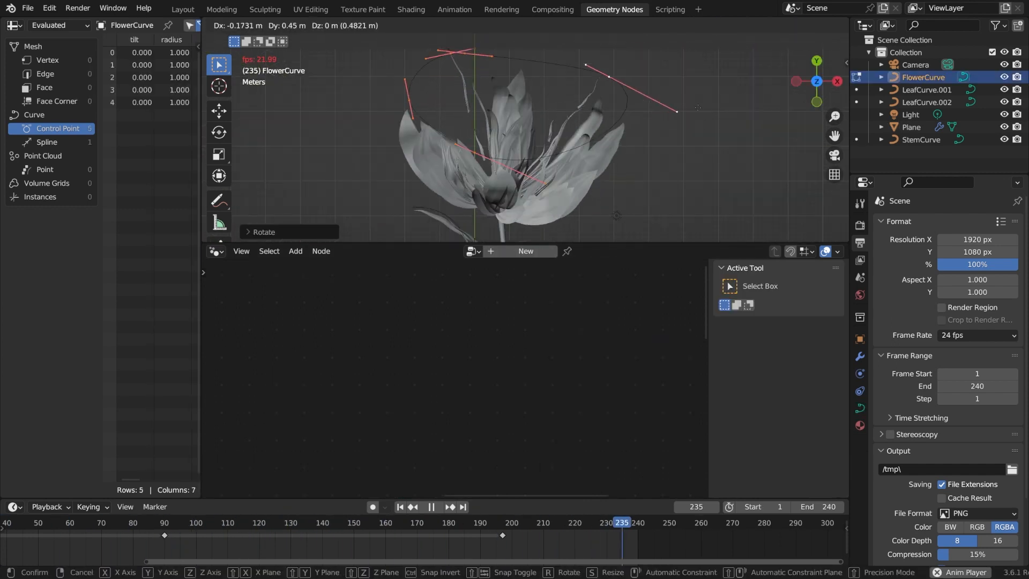
left_click(682, 101)
key("Tab")
left_click(686, 134)
key("ctrl+s")
Set the flower modifier's Petal Width to 0.7 and switch the enlarged 3D viewport to Rendered shading.
left_click(557, 182)
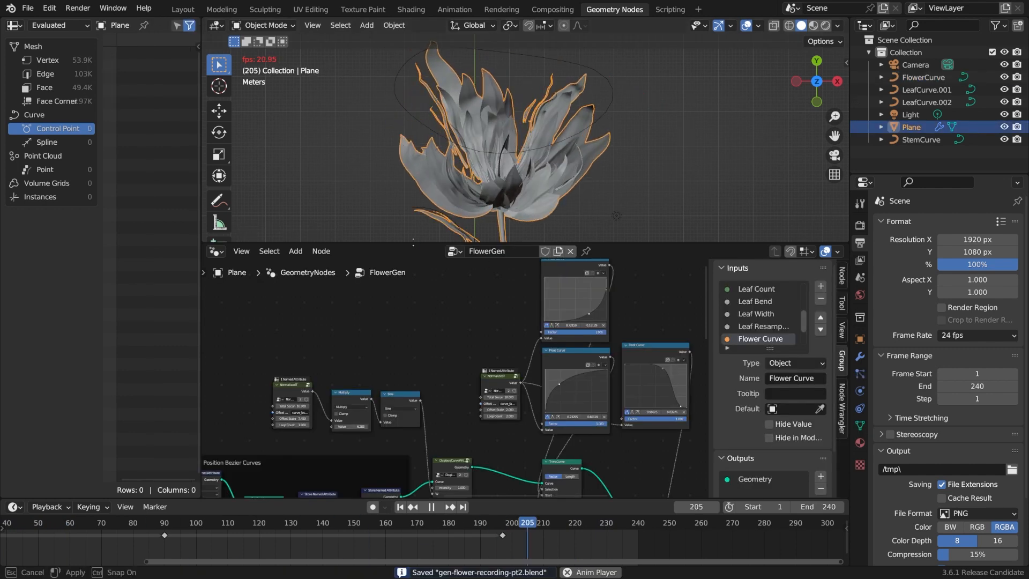
left_click_drag(413, 242, 413, 281)
left_click(696, 232)
left_click(859, 355)
left_click(961, 337)
key("Return")
left_click(825, 25)
left_click(751, 167)
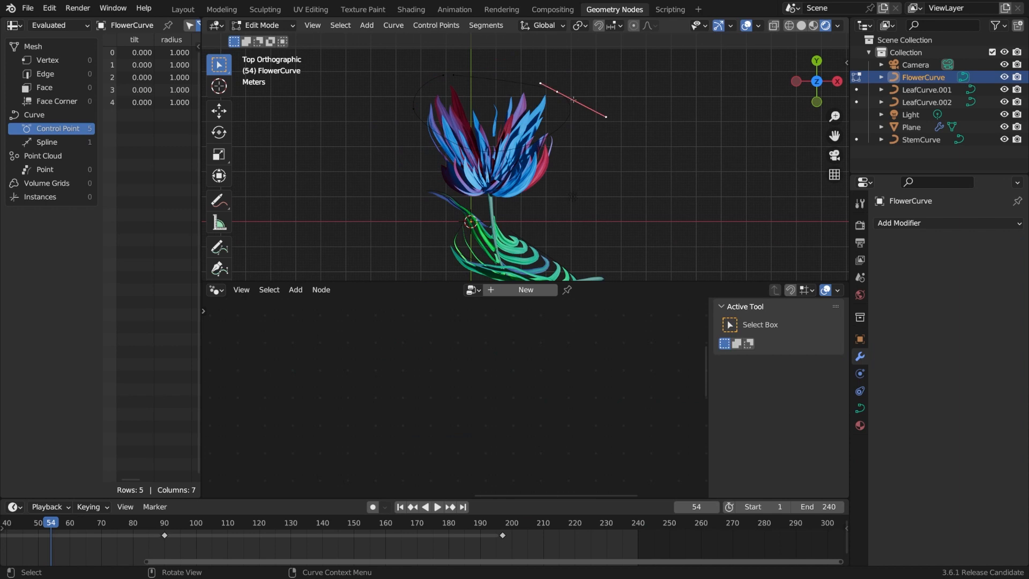
Move the selected FlowerCurve control point across to the flower's outer left side and leave Edit Mode.
key("g")
left_click(397, 151)
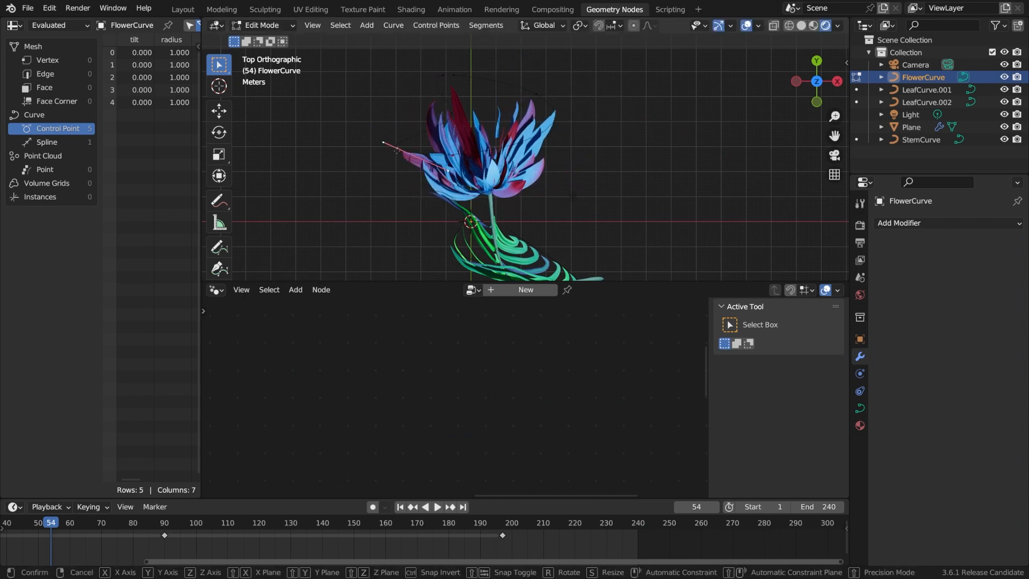
key("Tab")
key("space")
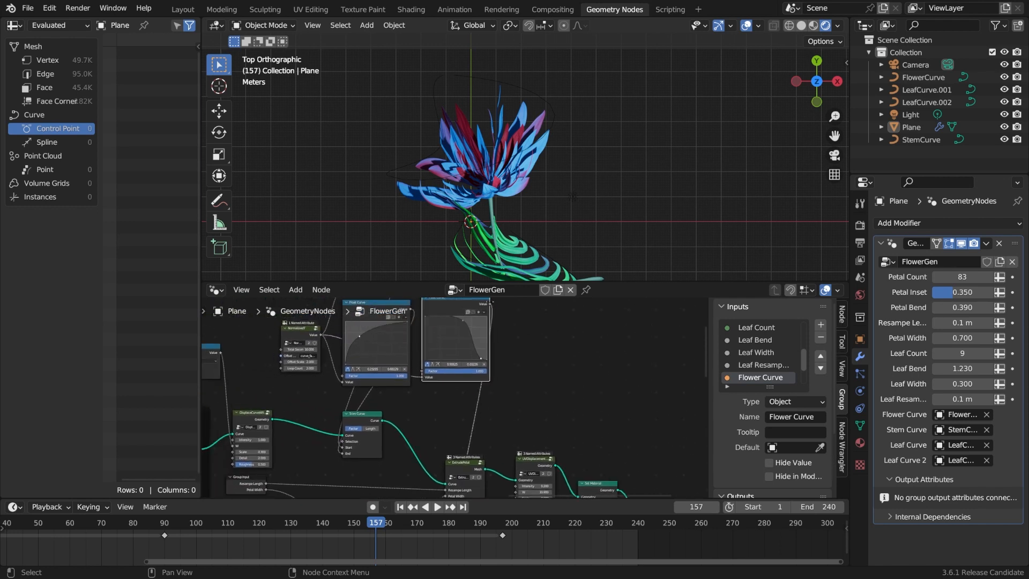
left_click(489, 304)
key("shift+a")
type("mul")
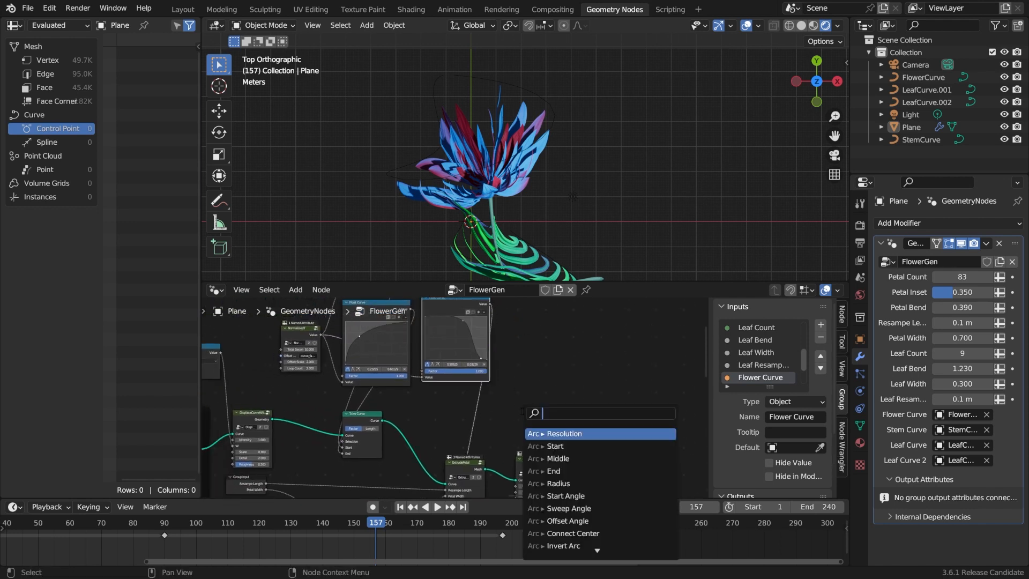
key("Escape")
Add a Multiply node above UVDisplacement and connect its output to the Intensity input.
scroll(522, 415, "up", 5)
middle_click_drag(543, 490, 524, 363)
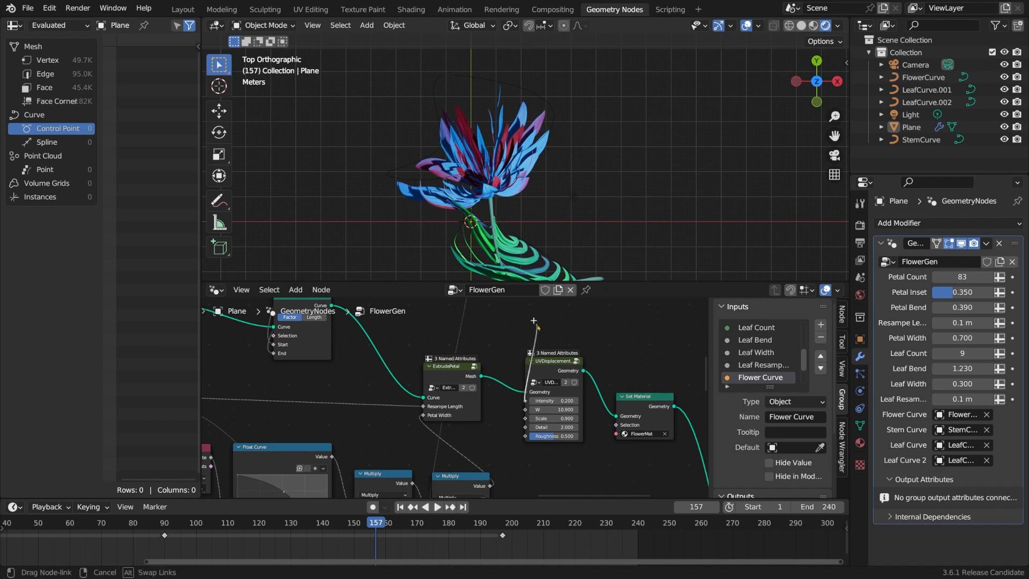
key("shift+a")
type("multi")
key("Return")
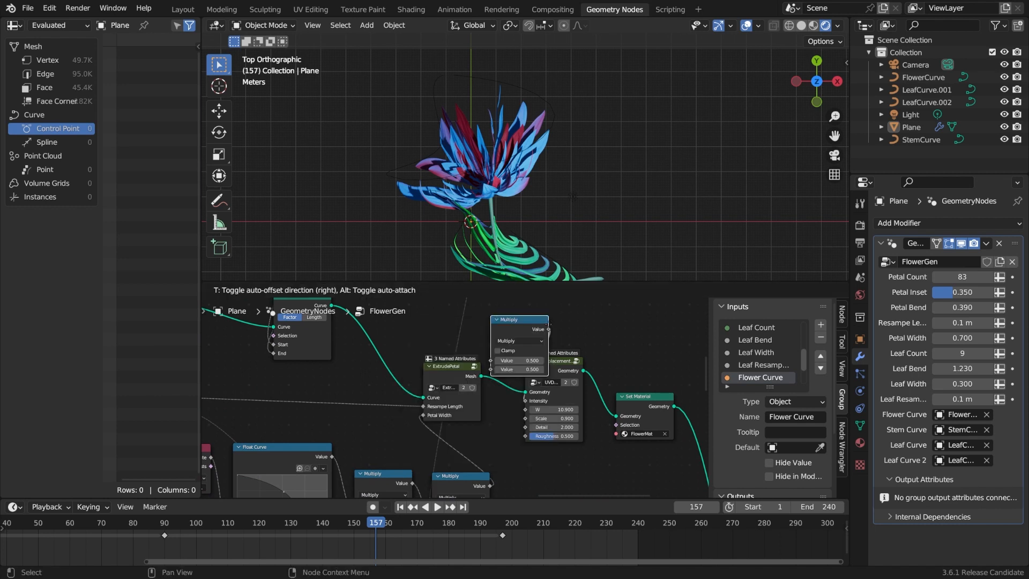
left_click(587, 375)
Feed the falling Float Curve into the Intensity Multiply and set its second value to 0.2.
scroll(512, 319, "up", 4, "shift")
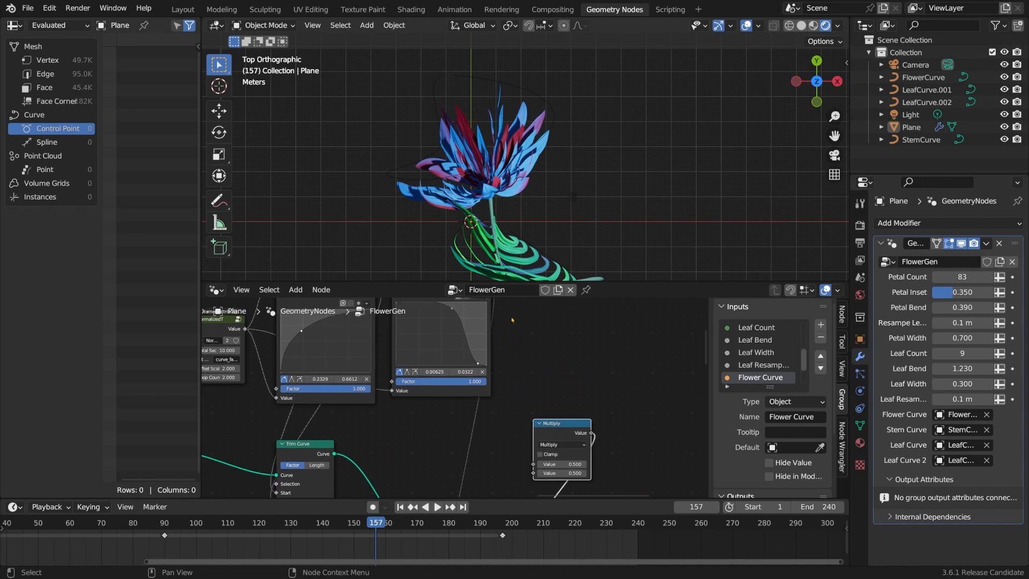
left_click_drag(492, 320, 535, 407)
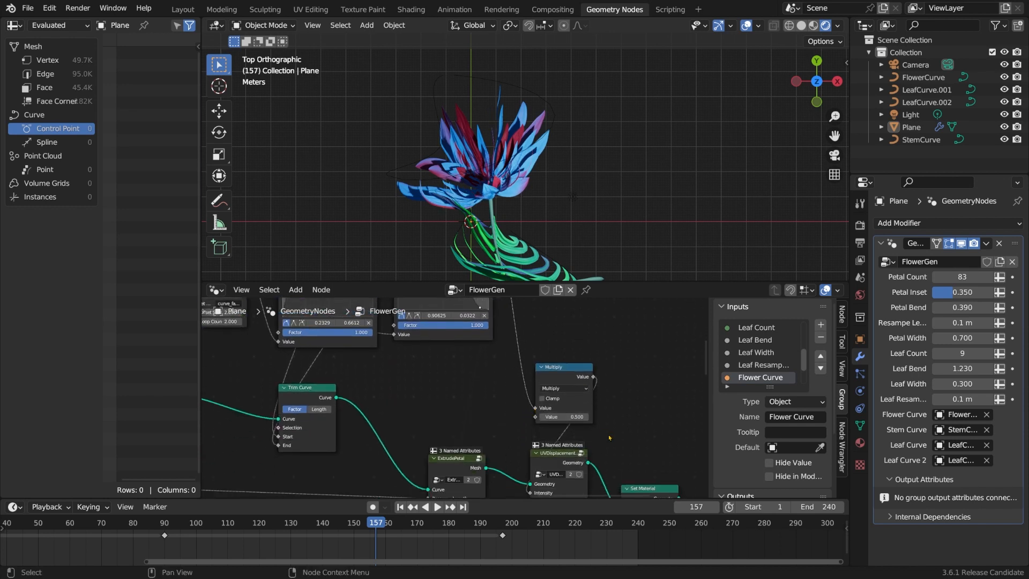
scroll(600, 428, "down", 1, "shift")
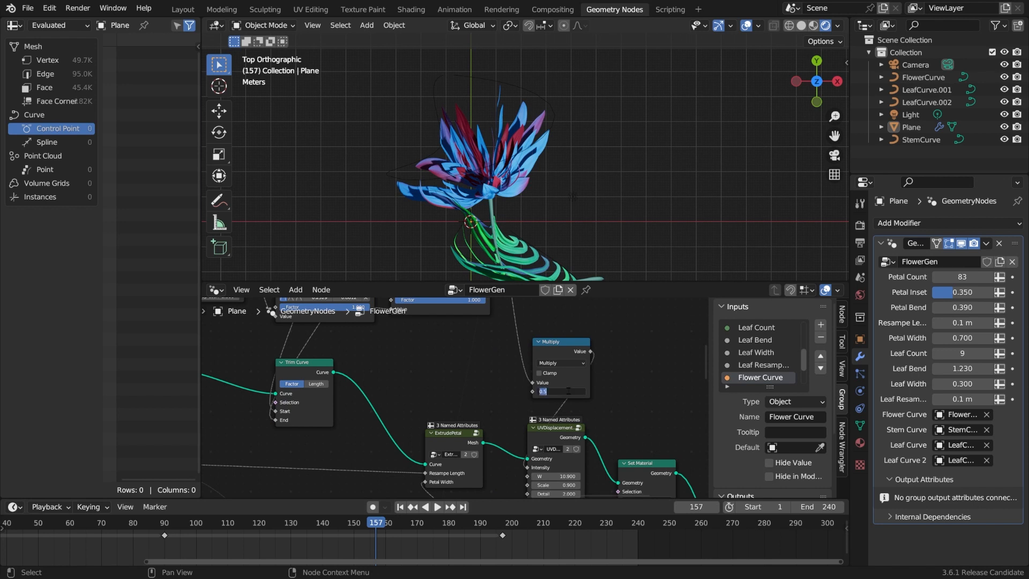
type("0.2")
key("Return")
left_click_drag(555, 427, 560, 425)
left_click_drag(557, 342, 556, 349)
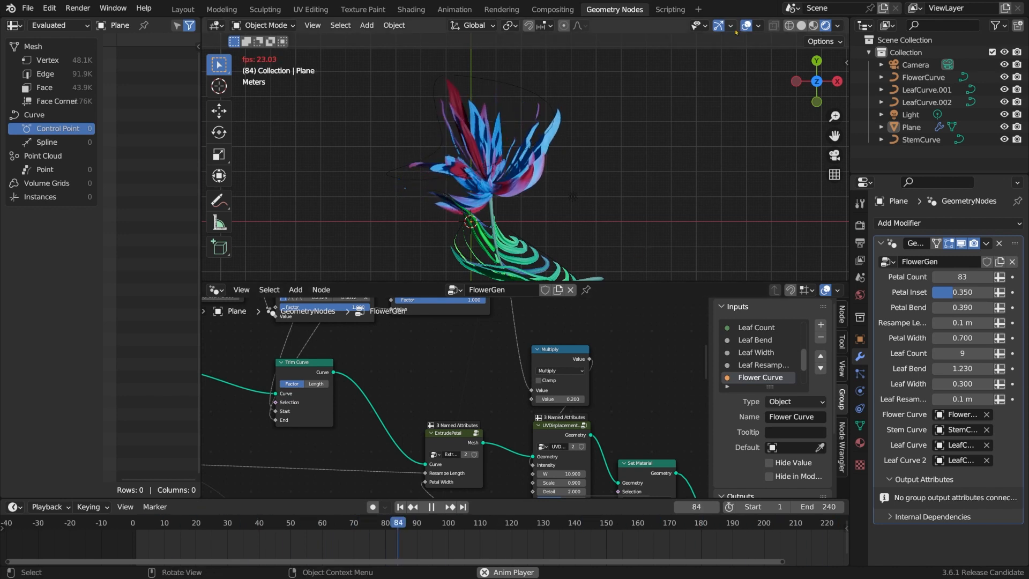
Reshape the Float Curve driving petal width and displacement to rise steeply from zero at its start, and play the animation.
key("space")
middle_click_drag(407, 321, 477, 444)
left_click_drag(477, 373, 530, 347)
middle_click_drag(663, 409, 668, 437)
key("space")
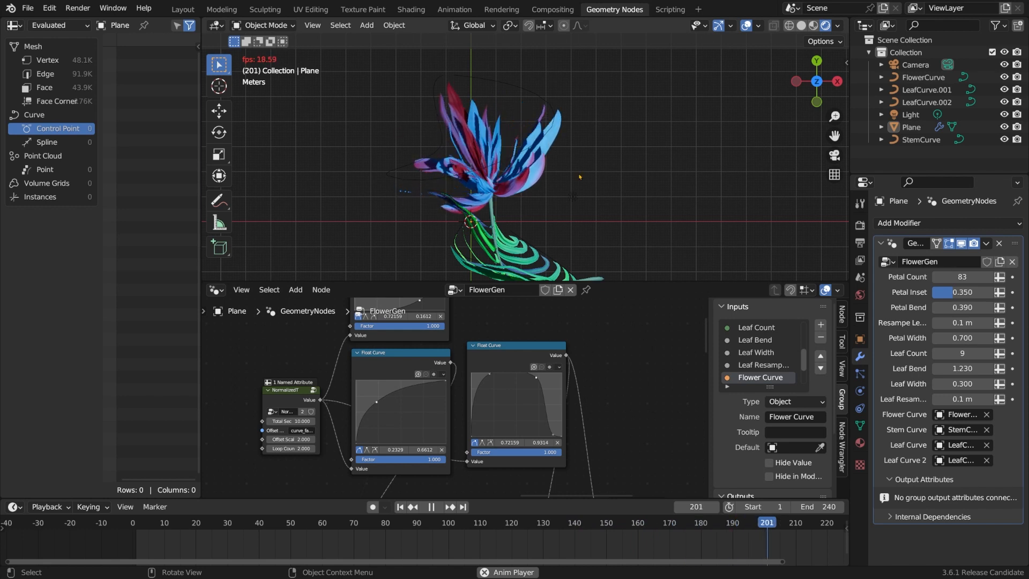
Set the flower's Petal Count to 24 while the animation plays.
left_click(958, 277)
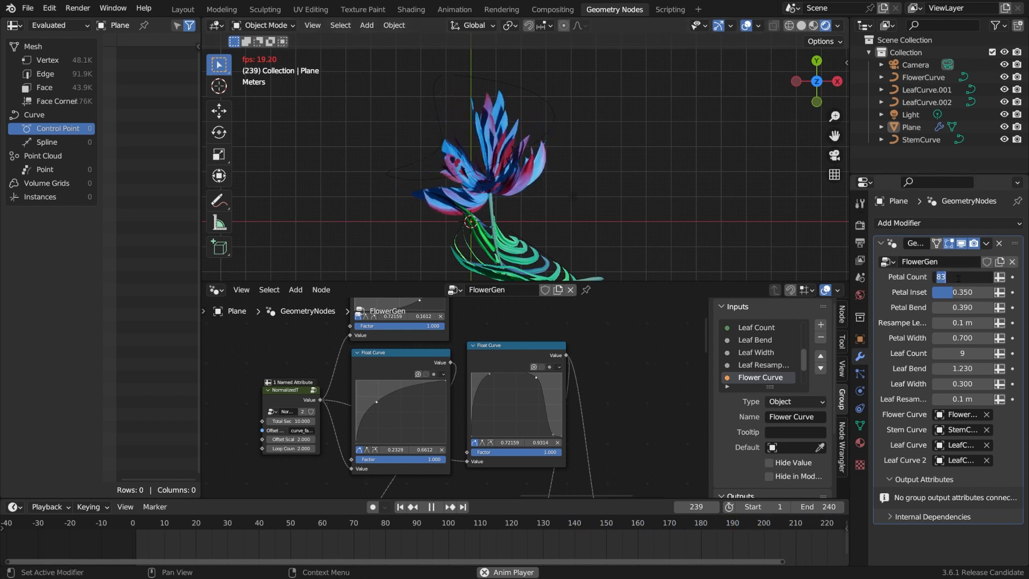
type("24")
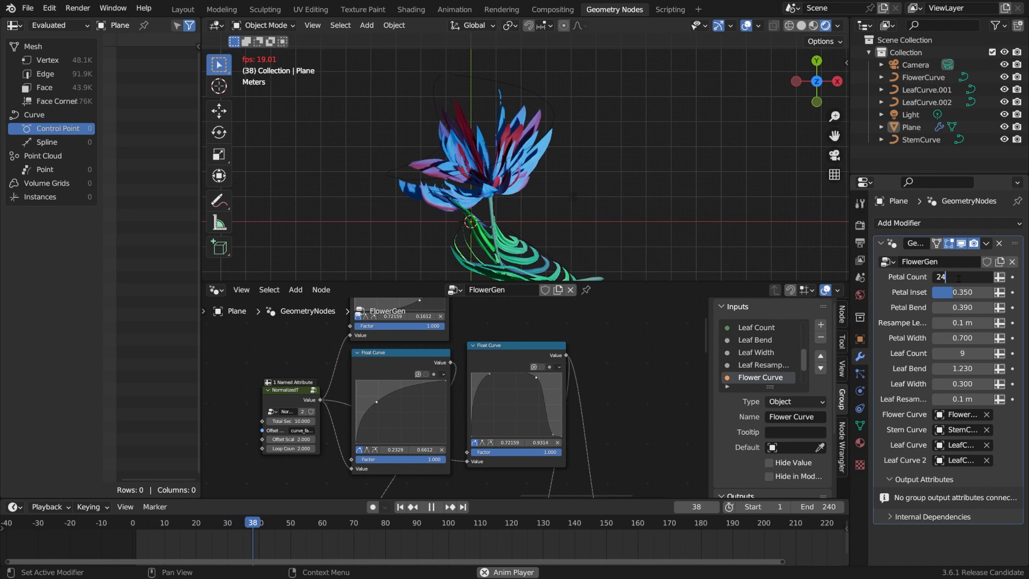
key("Return")
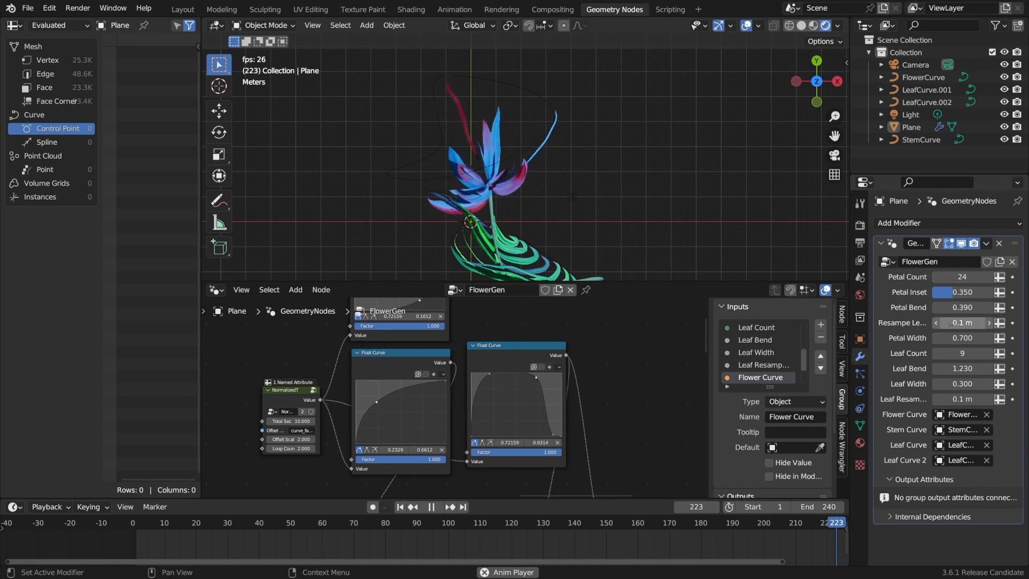
Set the flower's Petal Count to 200 and restart the animation playback.
key("Escape")
left_click(963, 277)
key("Return")
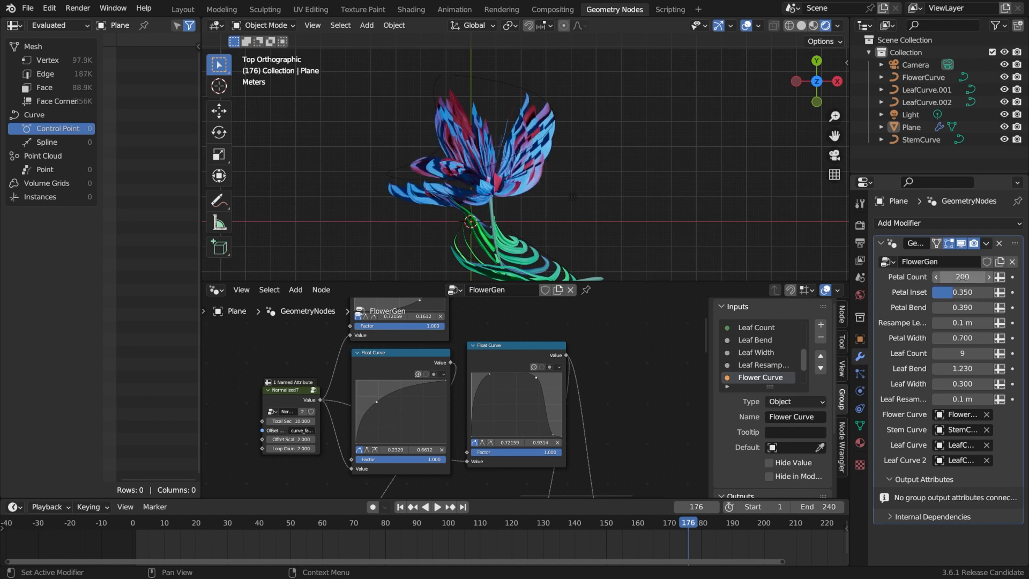
left_click(439, 507)
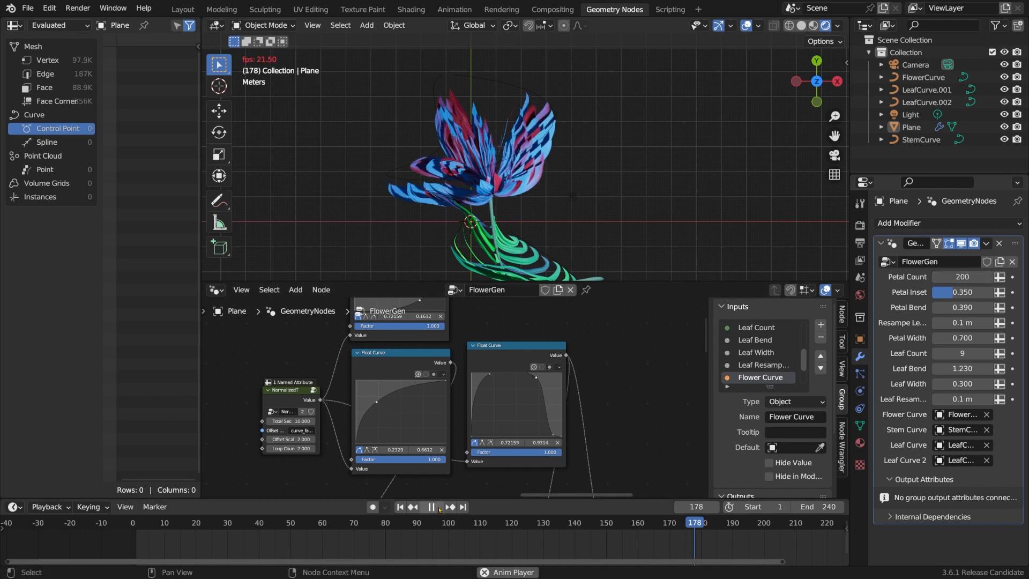
Set the petals' Resampe Length to 0.5 m in the flower modifier.
left_click(979, 324)
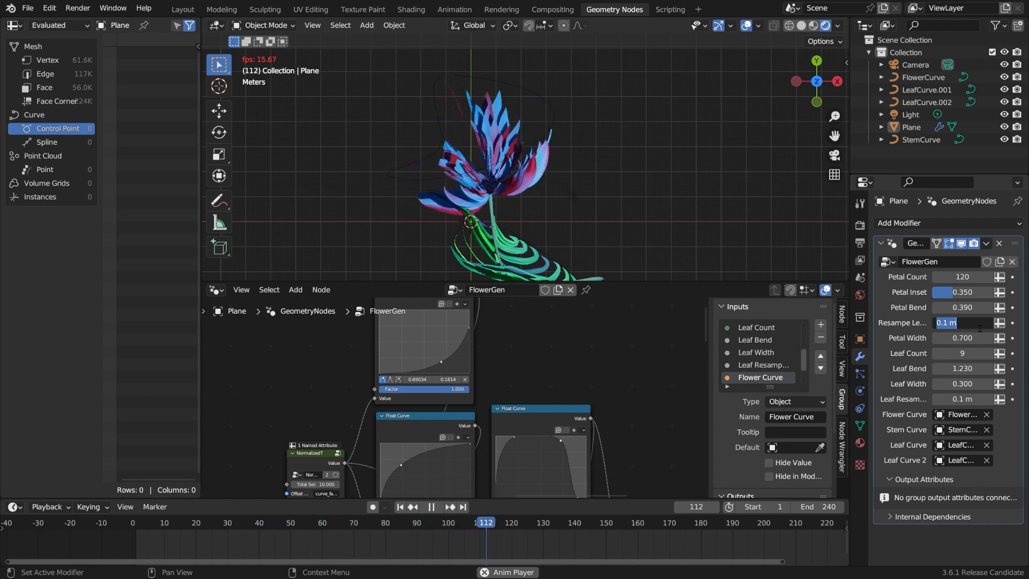
type("0.")
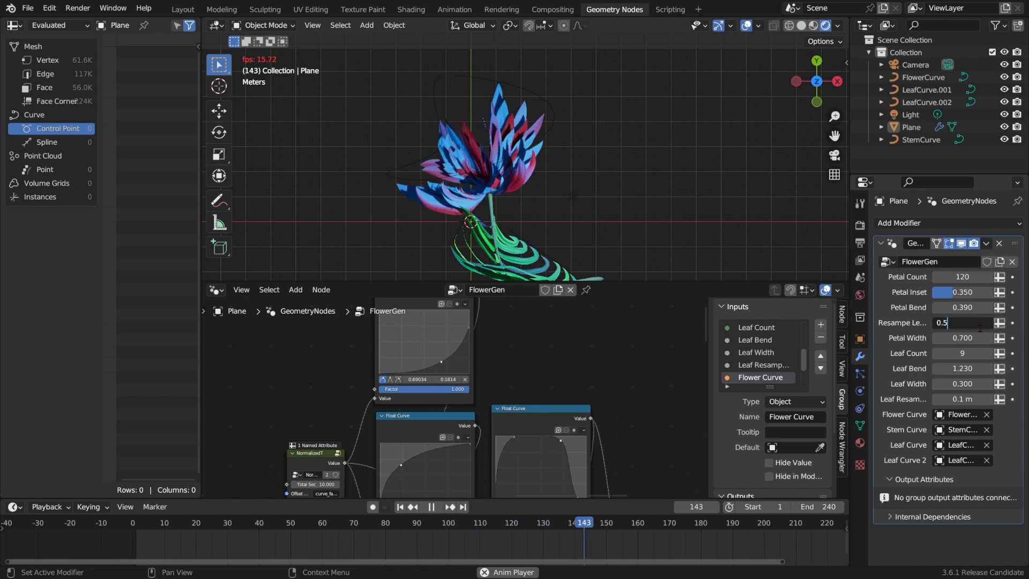
type("5")
key("Return")
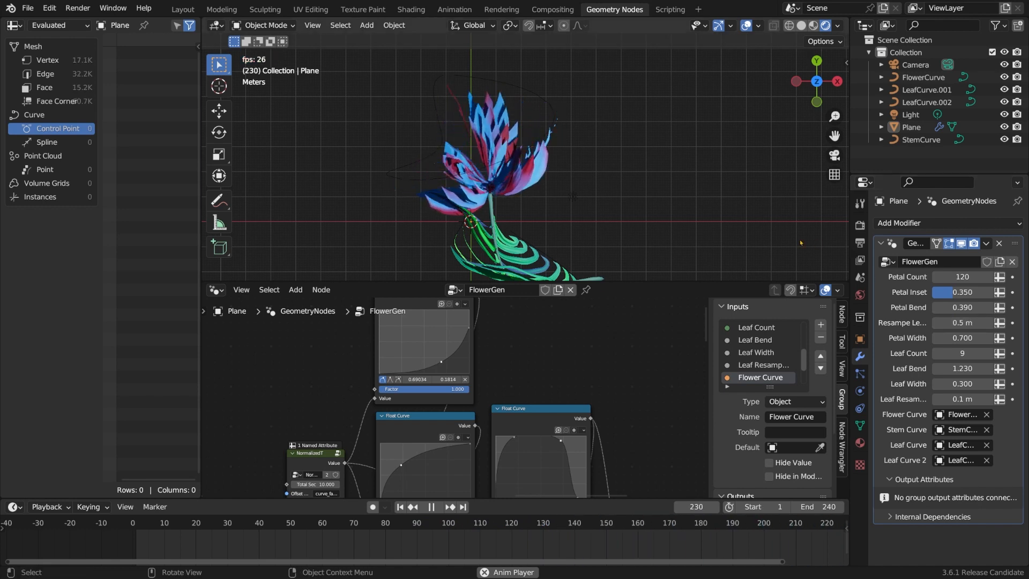
Set the flower's Petal Count to 200 and its petal Resampe Length to 0.2 m.
left_click(969, 277)
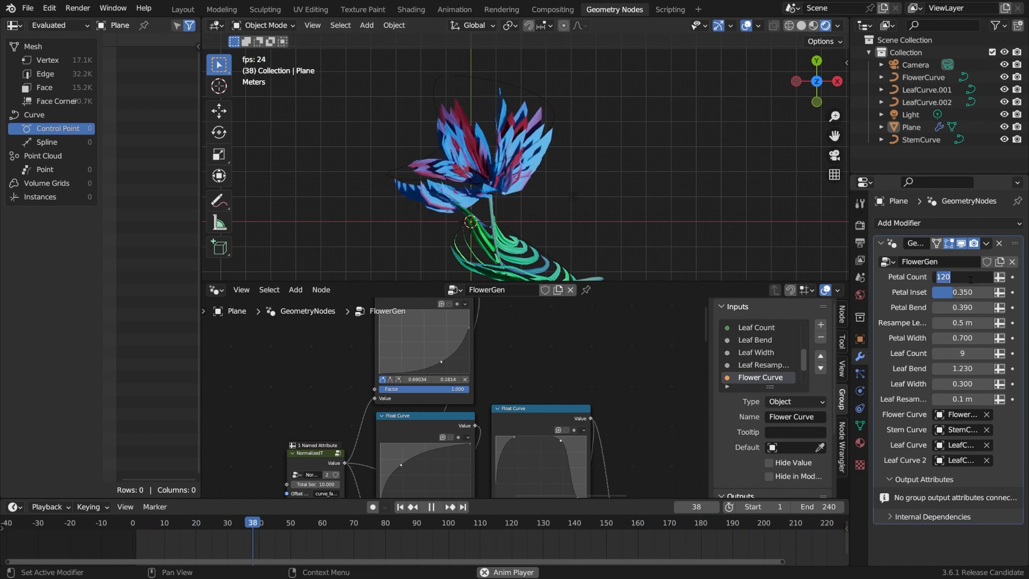
type("200")
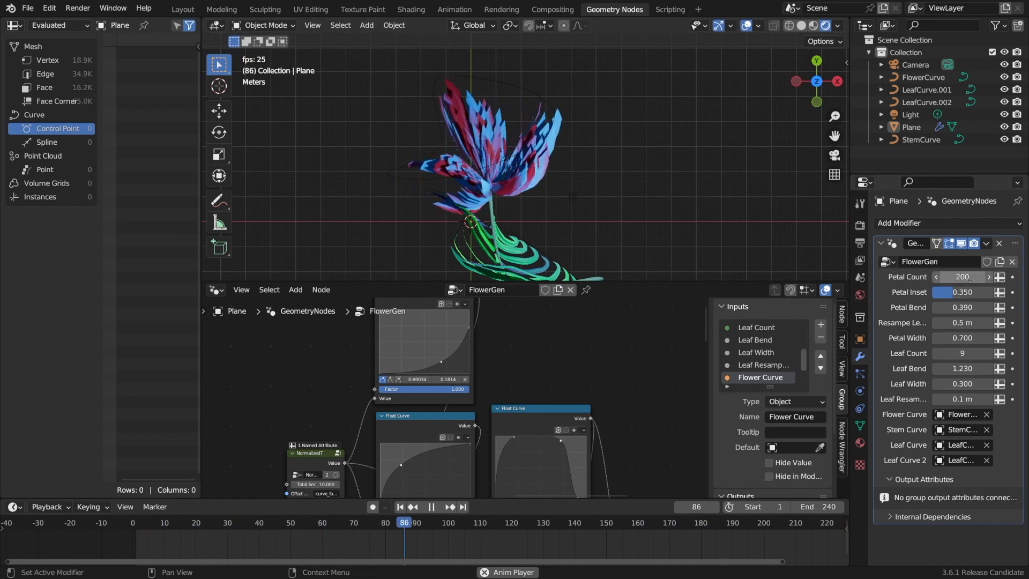
key("Return")
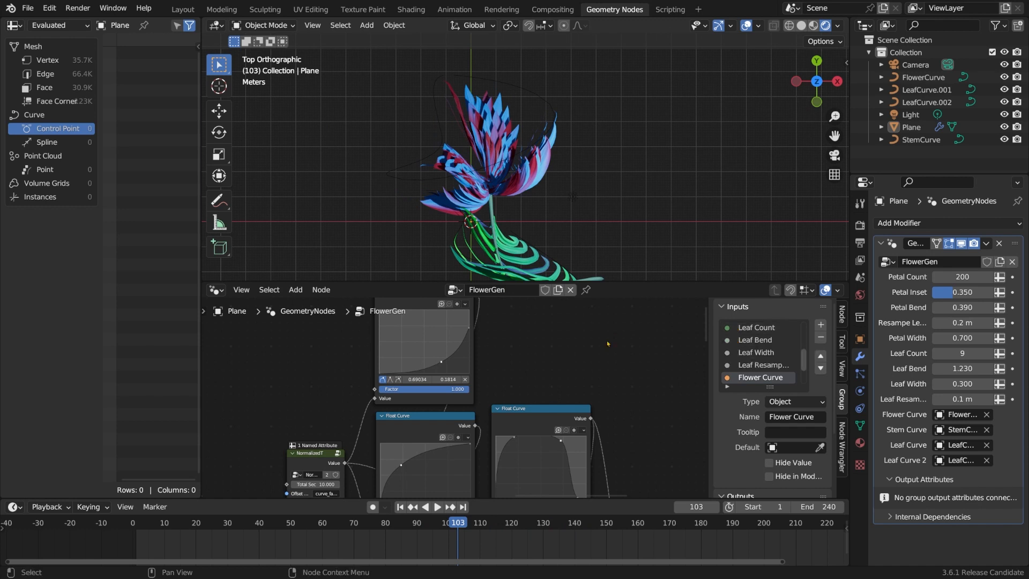
Group the NormalizedT, Multiply and Sine nodes driving the petal displacement into a node group named AnimateW, placed beside the petals' DisplaceCurve node.
middle_click_drag(608, 342, 719, 375)
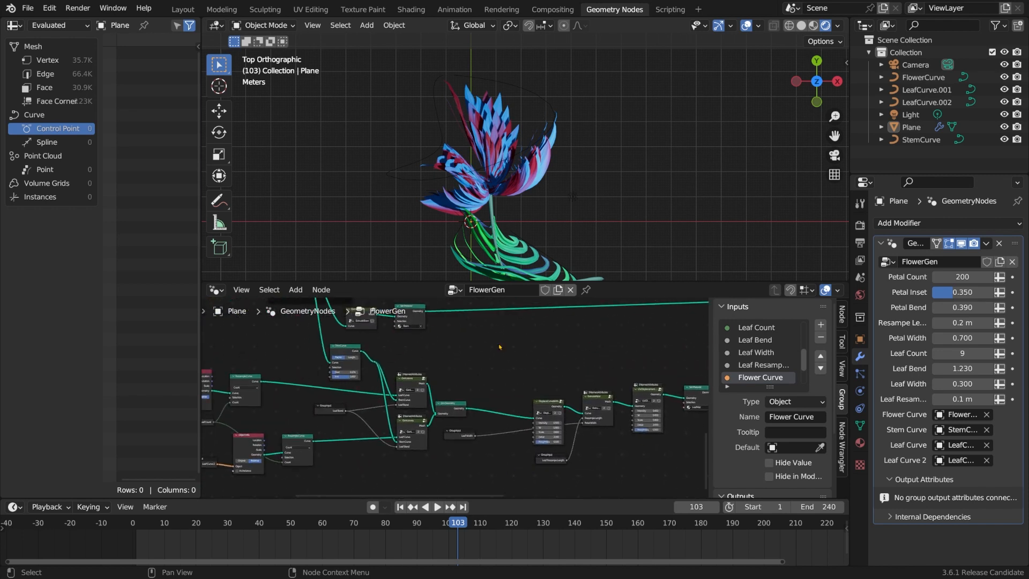
scroll(499, 346, "up", 6)
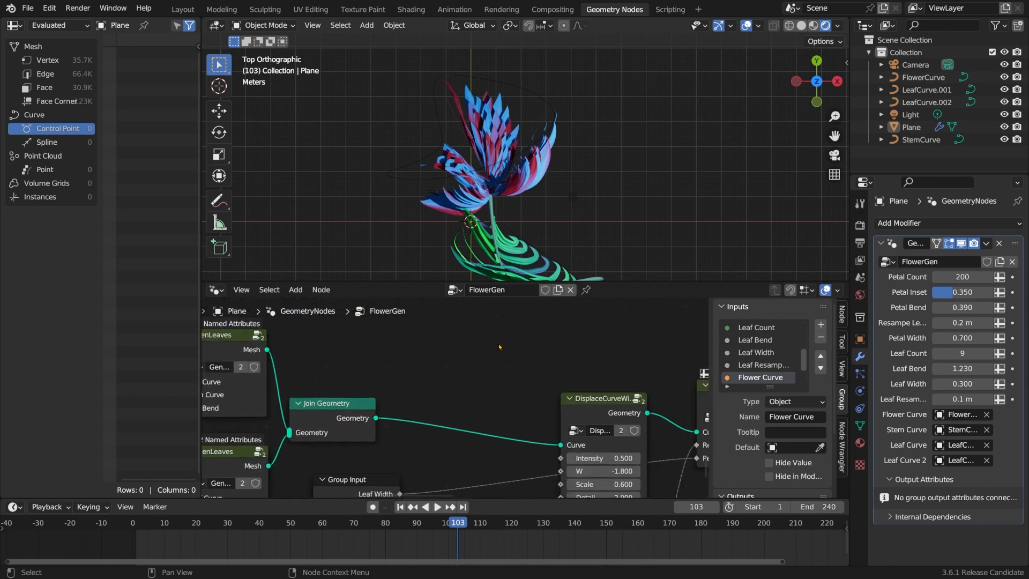
scroll(499, 347, "down", 1)
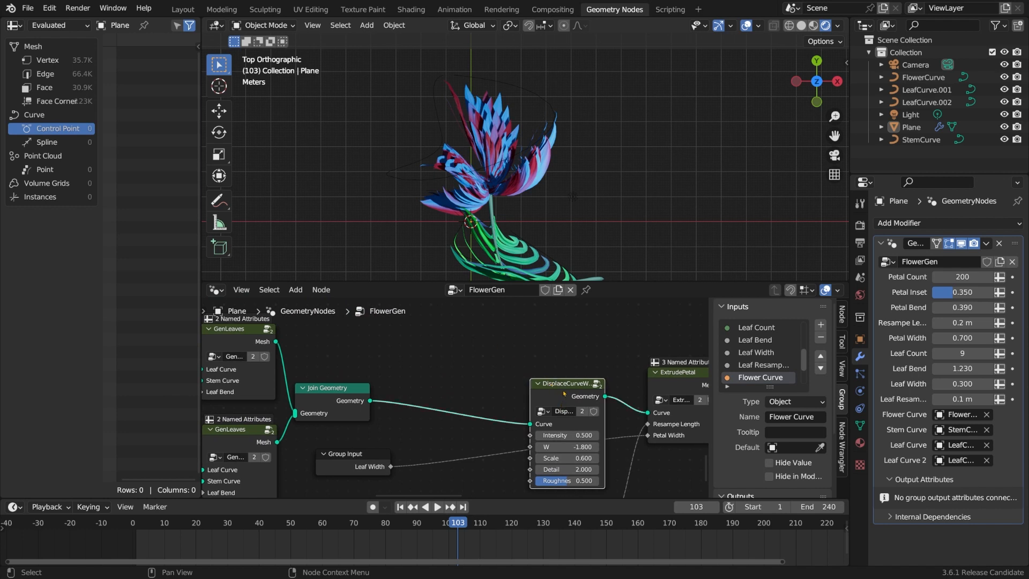
middle_click_drag(563, 393, 670, 513)
middle_click_drag(670, 312, 412, 554)
scroll(670, 312, "down", 4)
middle_click_drag(309, 461, 312, 485)
middle_click_drag(312, 284, 335, 383)
left_click_drag(243, 359, 498, 416)
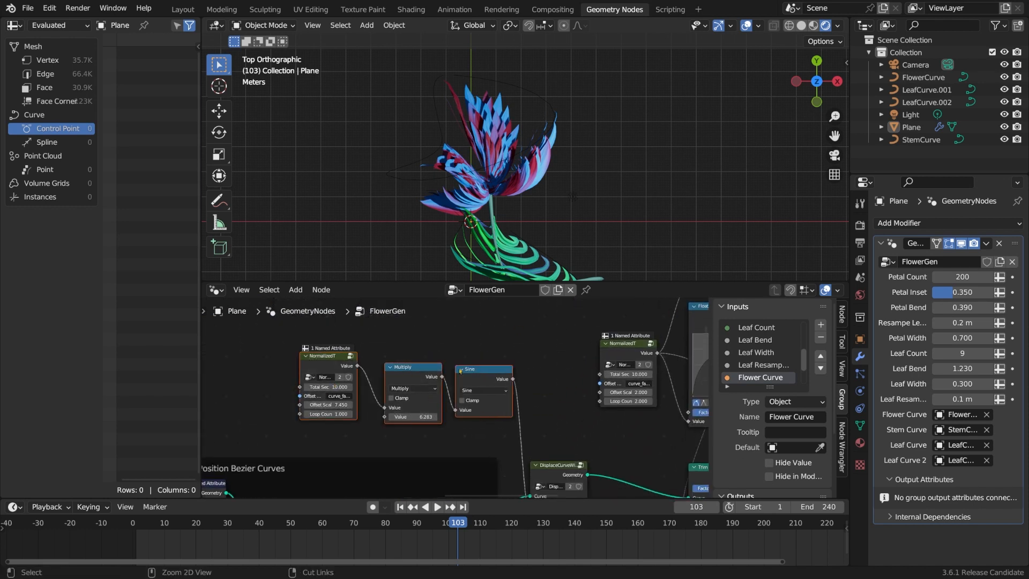
key("ctrl+g")
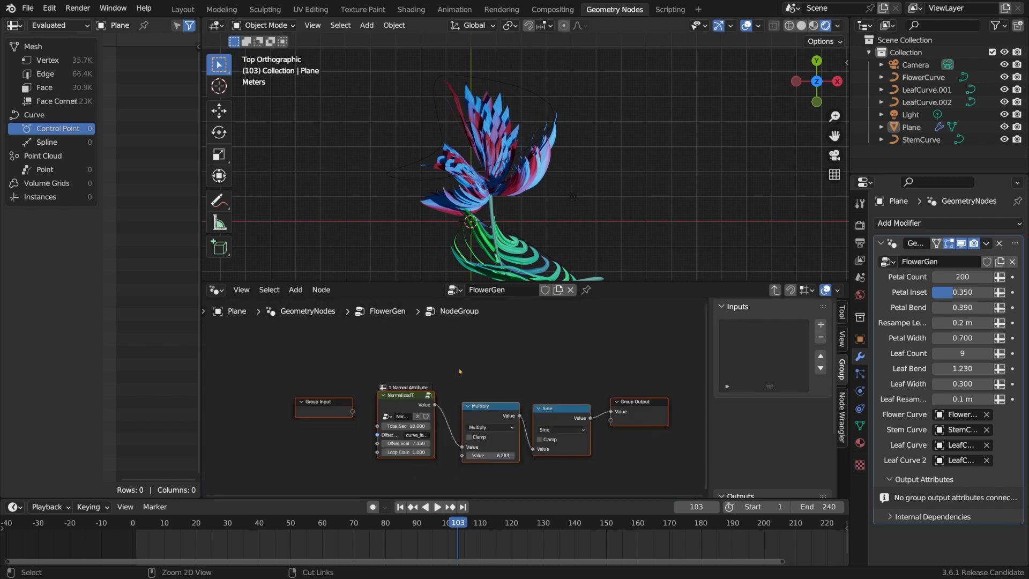
key("Tab")
left_click_drag(399, 366, 533, 424)
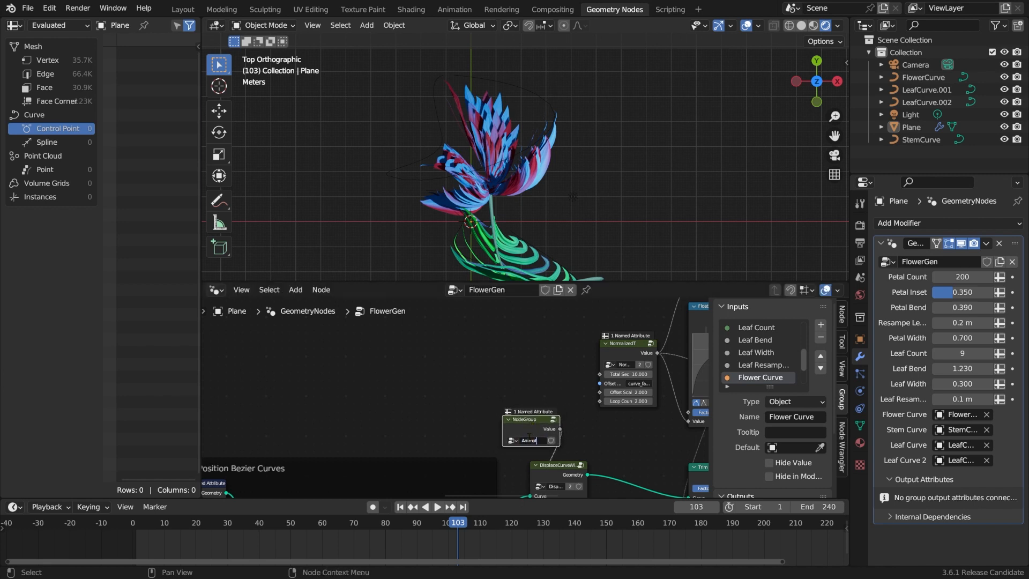
Add an AnimateW group to the leaf branch, connect its Value to the leaves' DisplaceCurve W input, and return to frame 1.
scroll(405, 407, "down", 3)
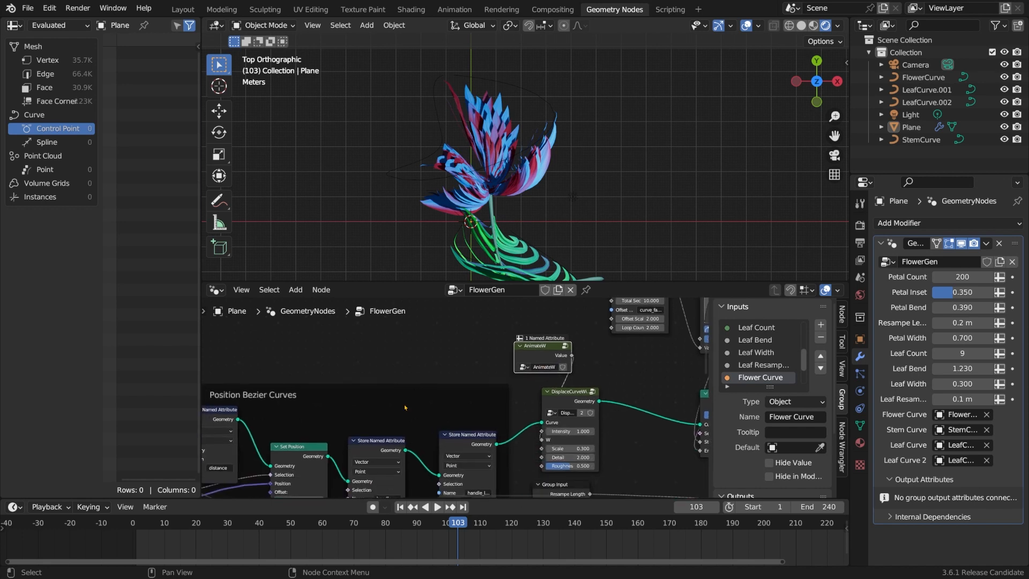
scroll(404, 407, "down", 8)
scroll(404, 407, "down", 10)
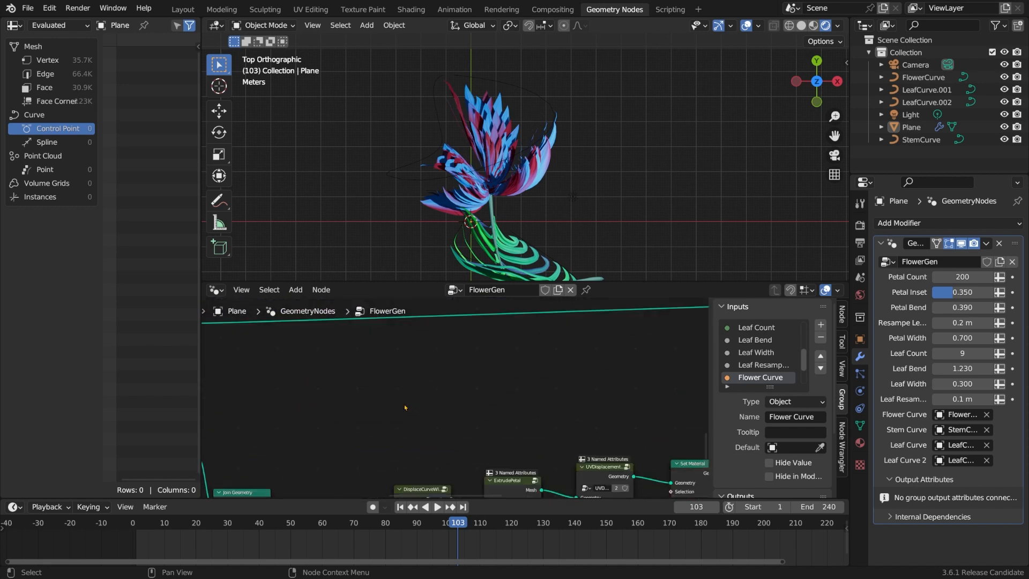
key("shift+a")
type("ani")
key("Return")
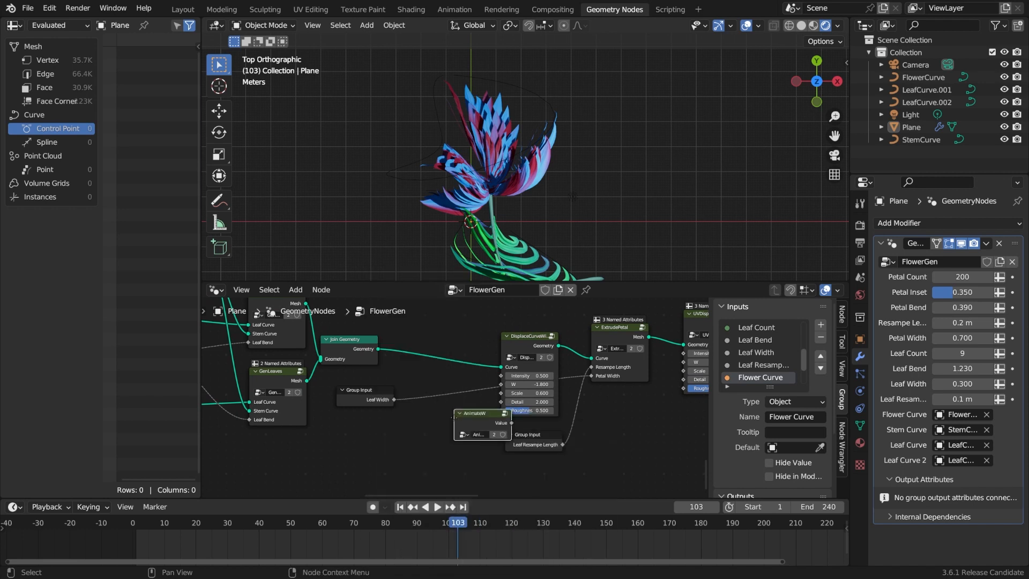
left_click(421, 417)
left_click_drag(476, 418, 501, 384)
left_click(400, 507)
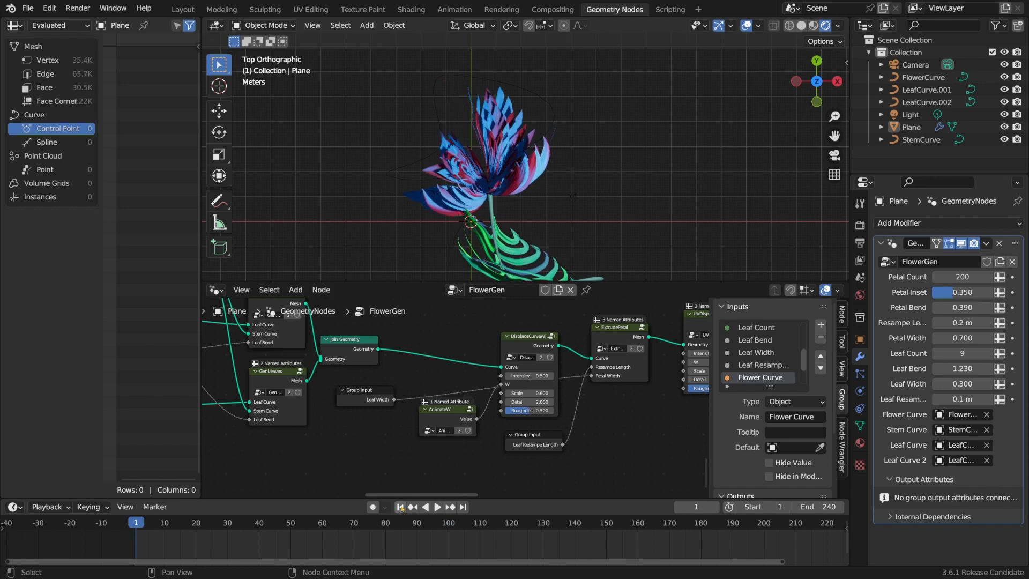
Expose NormalizedT's Offset Attribute Name, Offset Scale and Loop Count as inputs of the AnimateW group.
key("Tab")
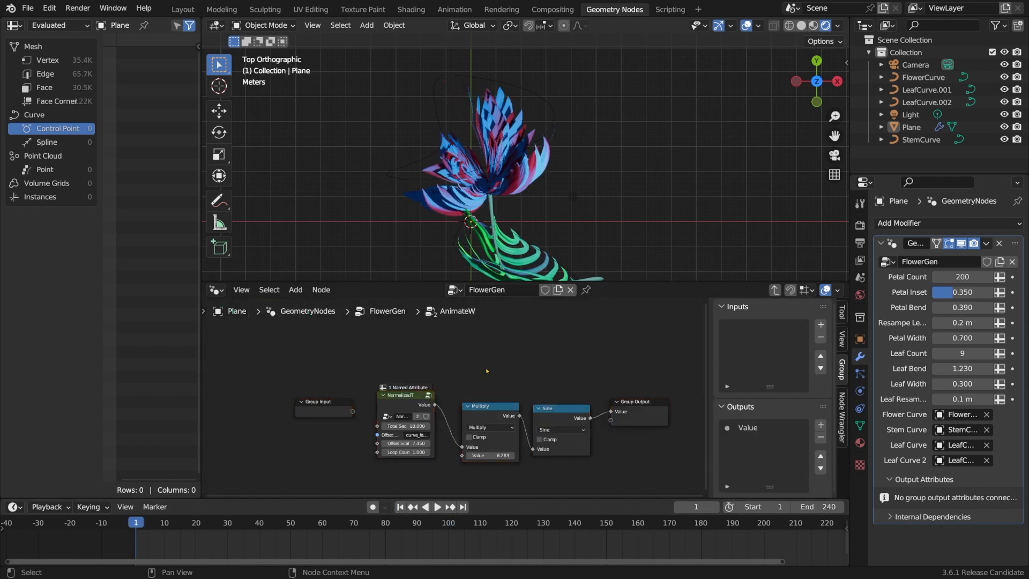
left_click_drag(377, 437, 352, 410)
left_click_drag(377, 443, 352, 420)
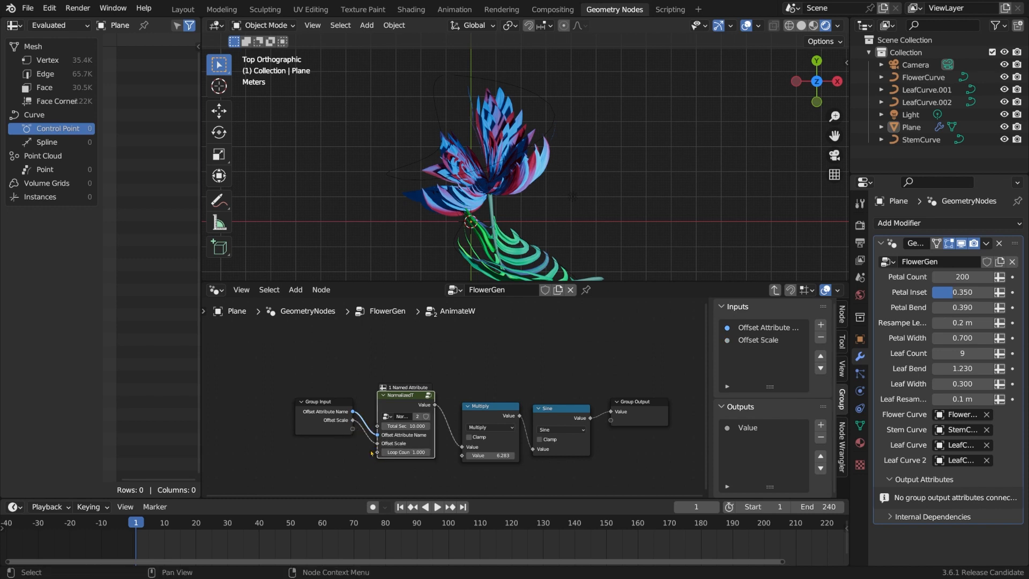
left_click_drag(378, 452, 353, 428)
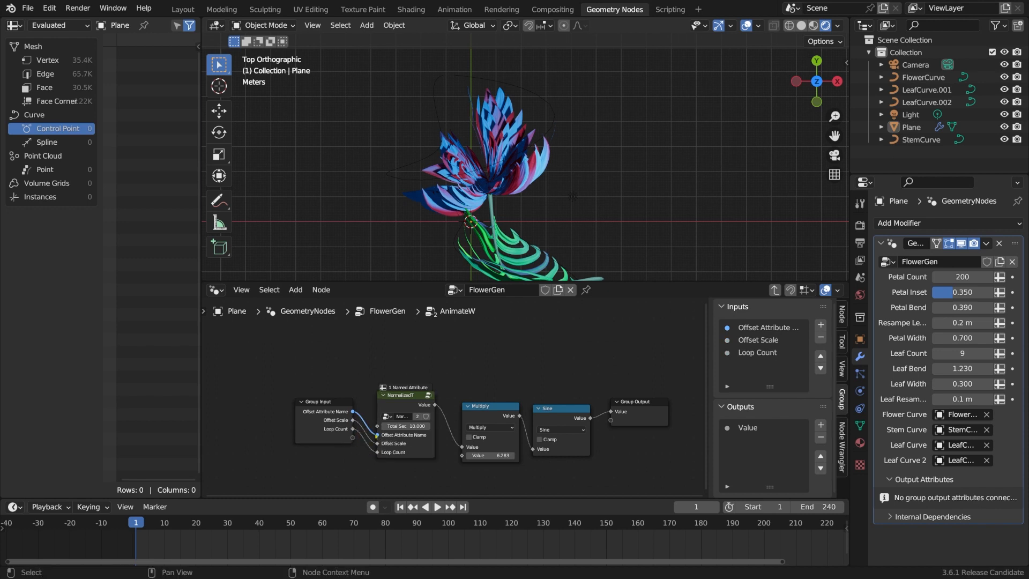
key("Tab")
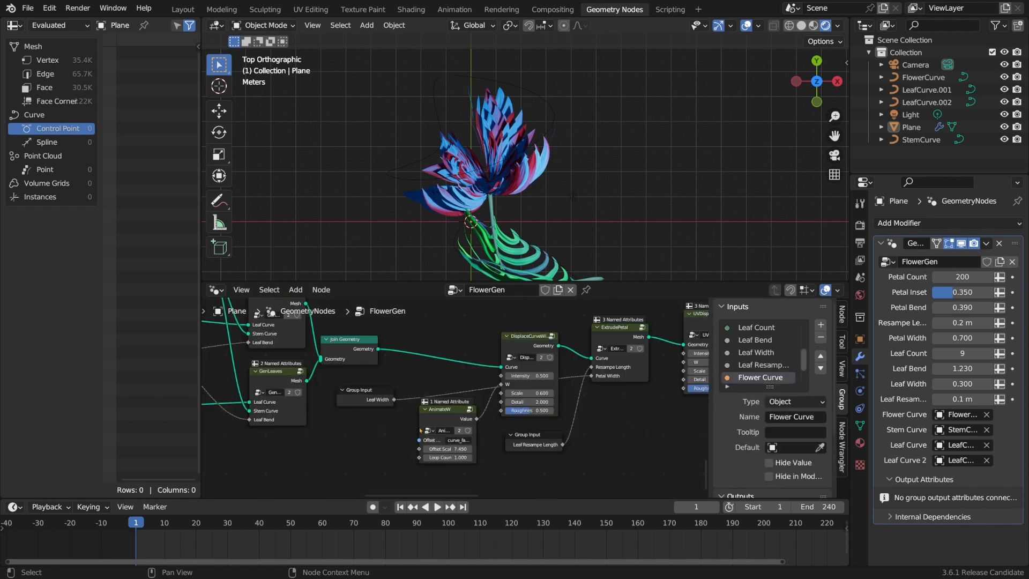
Widen the leaf branch's AnimateW node, set its Loop Count to 2, and play the animation.
left_click_drag(417, 425, 385, 426)
left_click_drag(450, 414, 449, 420)
left_click_drag(381, 429, 395, 429)
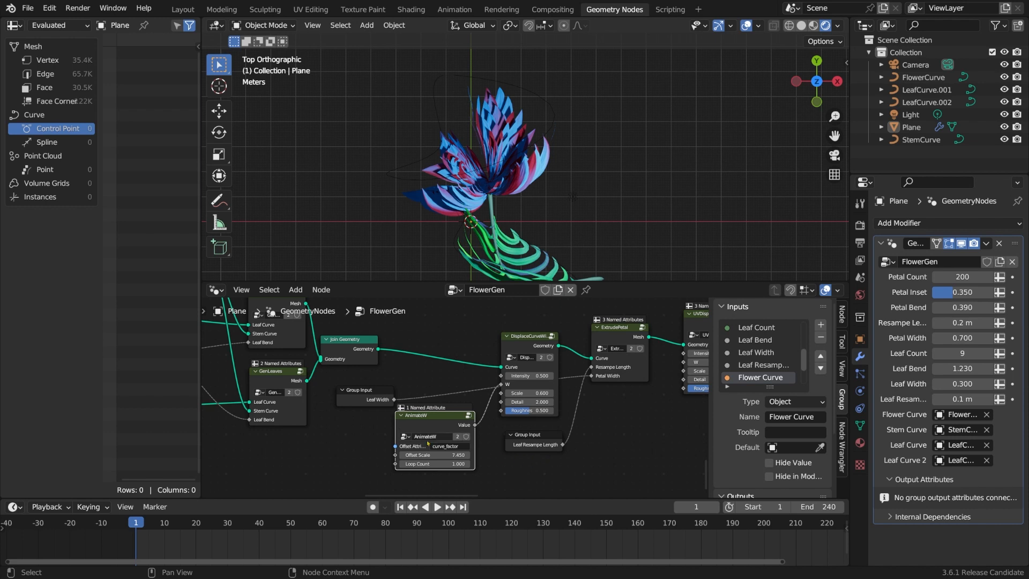
left_click_drag(398, 431, 413, 430)
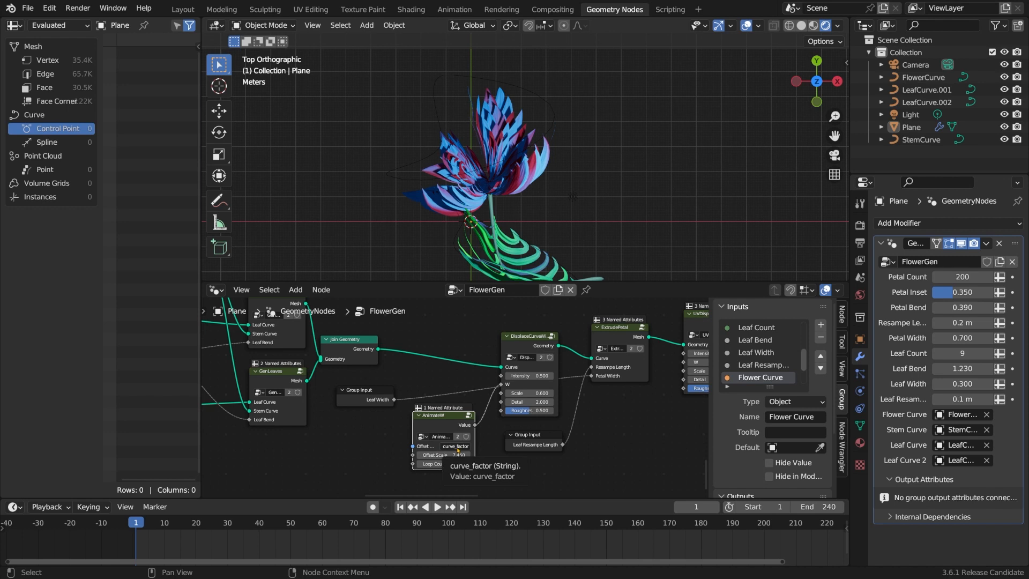
left_click(457, 446)
key("Return")
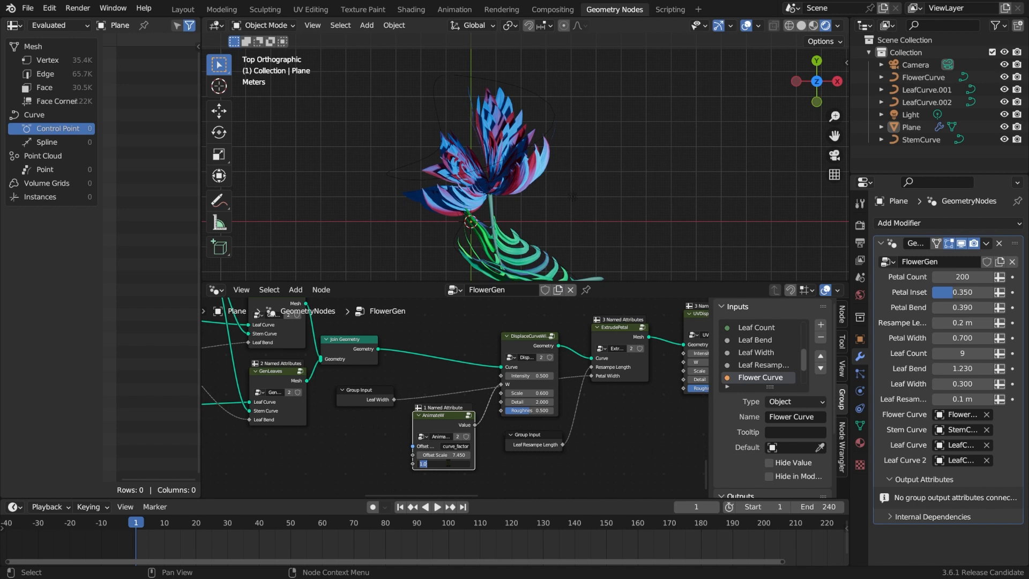
left_click(443, 506)
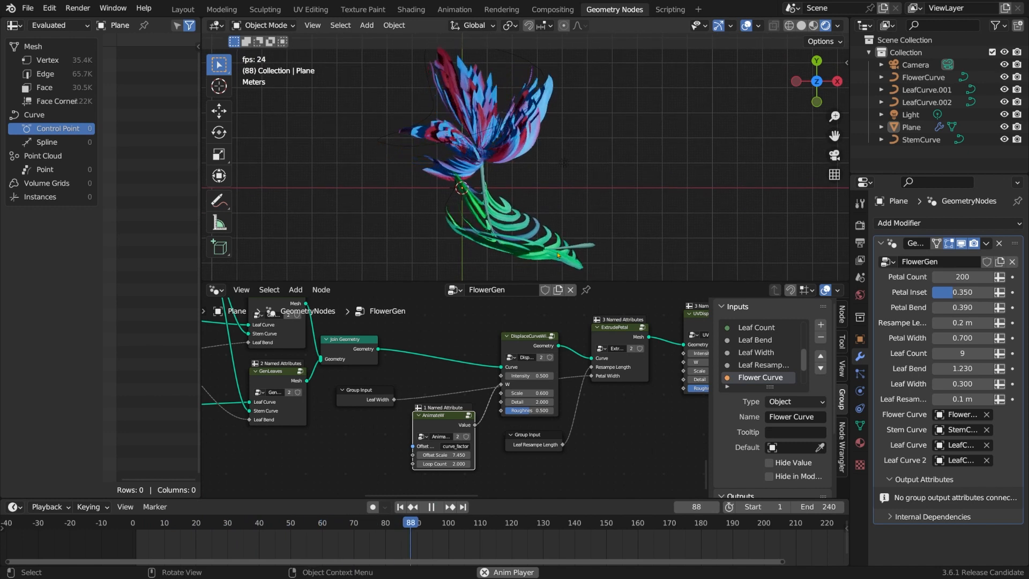
Reshape FlowerCurve in Edit Mode by moving and scaling its control points while the animation plays.
left_click(380, 140)
key("Tab")
key("g")
left_click(427, 170)
key("g")
left_click(427, 107)
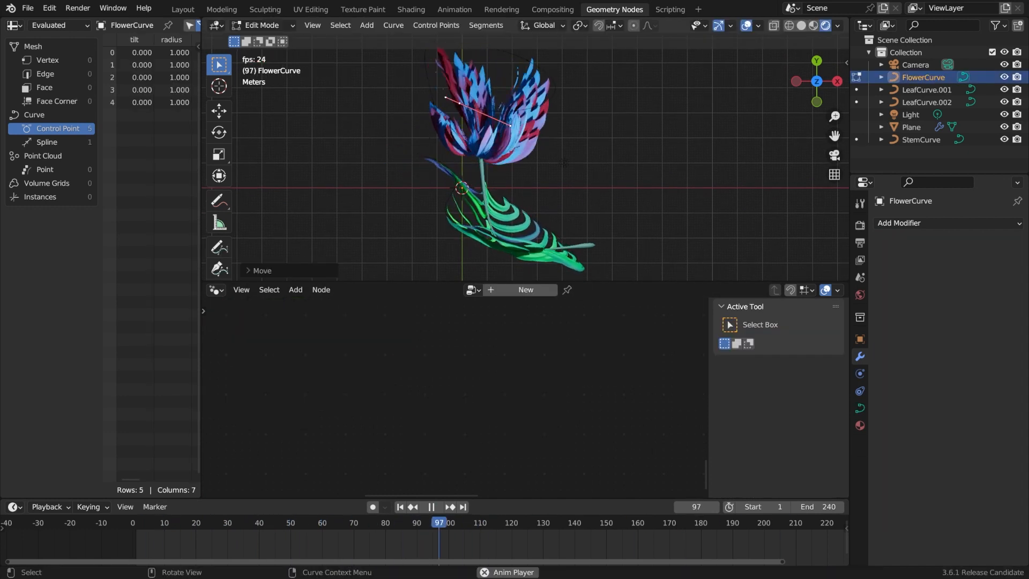
key("s")
left_click(422, 113)
key("g")
left_click(403, 120)
left_click(460, 103)
key("g")
left_click(557, 156)
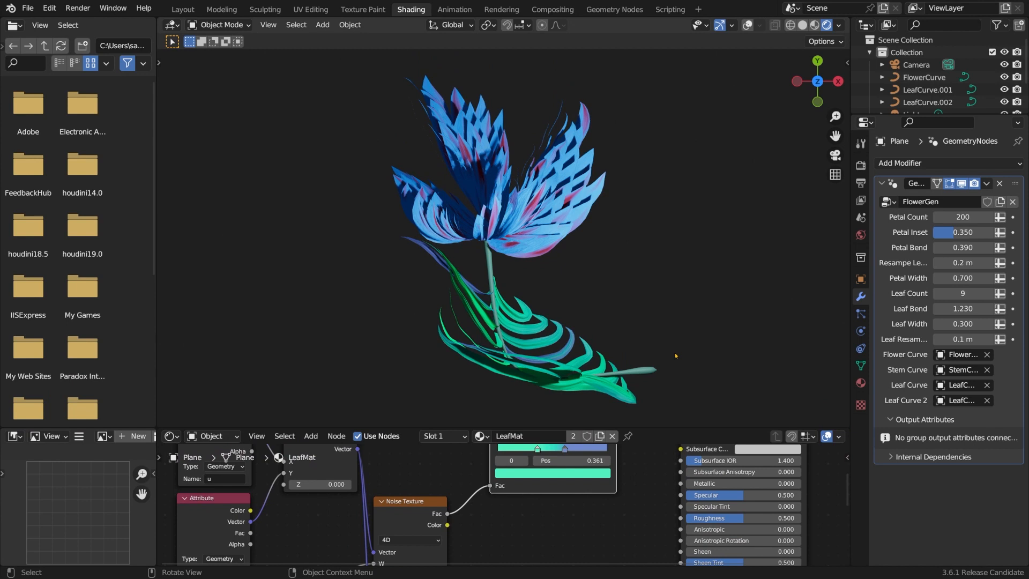
Save the file and assign an Environment Texture with the belfast_sunset image to the world background color.
key("ctrl+s")
left_click(860, 235)
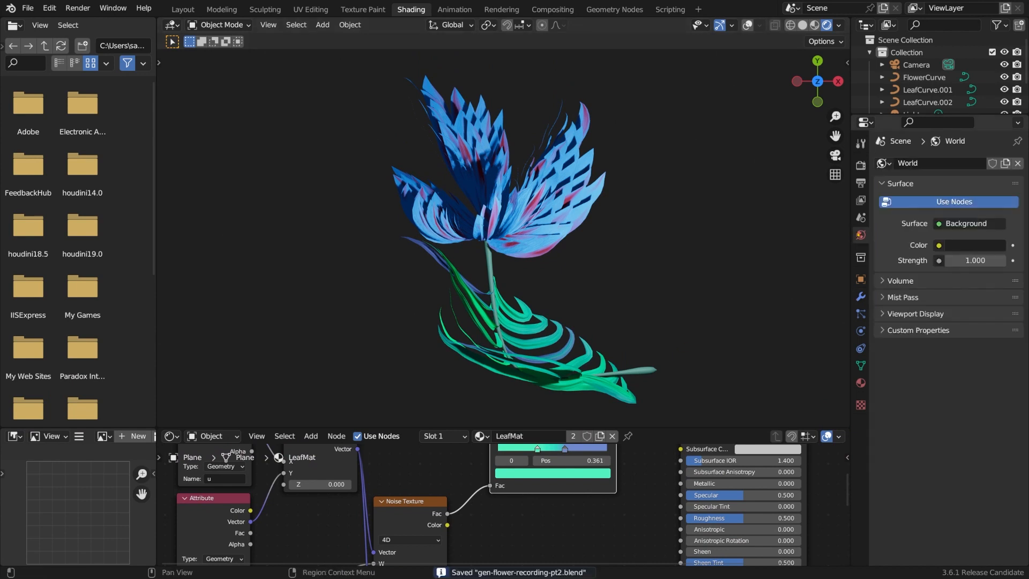
left_click(938, 244)
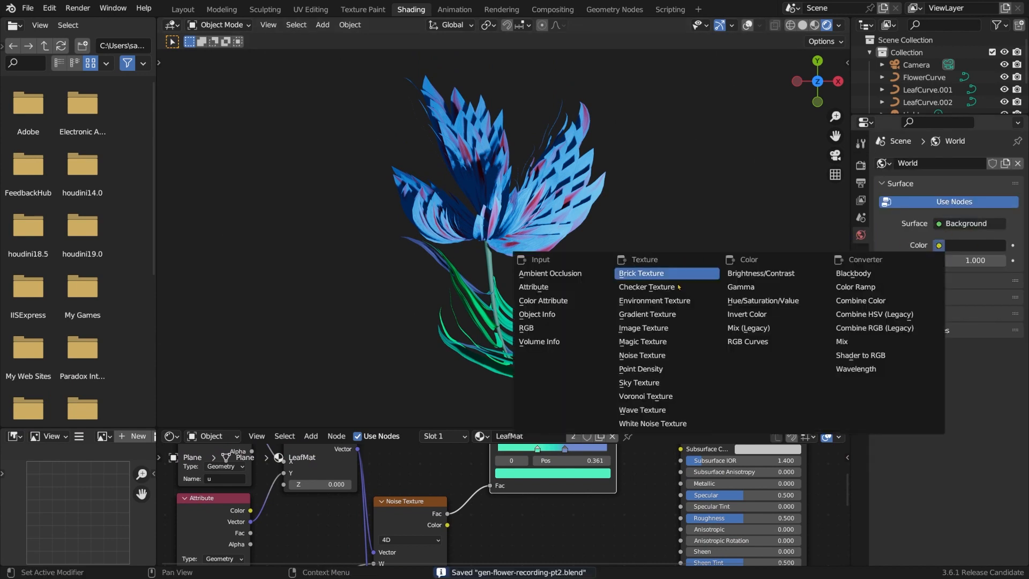
left_click(649, 302)
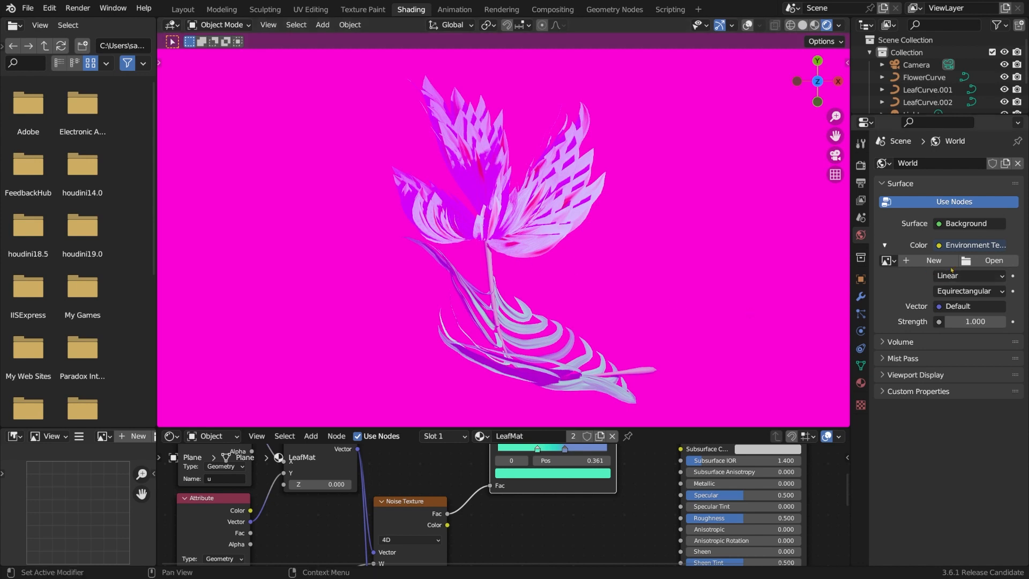
left_click(981, 261)
left_click(215, 118)
left_click(891, 525)
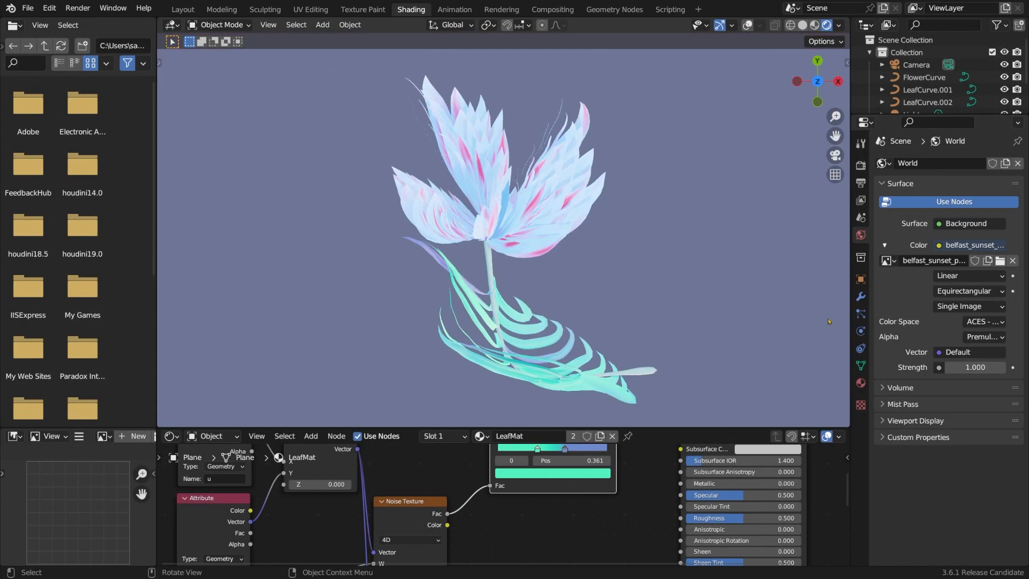
Set the world background Strength to 0.2 and inspect the flower's lighting, ending in the top view.
left_click(970, 367)
type("0.2")
key("Return")
middle_click_drag(643, 257, 685, 281)
left_click(817, 65)
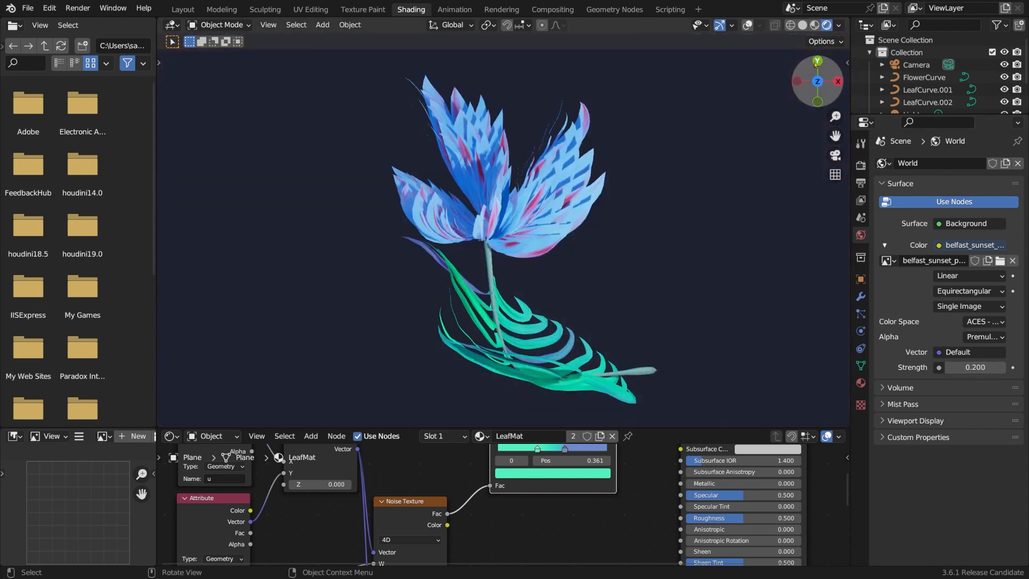
Delete the Light object from the scene and save the file.
left_click_drag(953, 113, 953, 221)
left_click(910, 116)
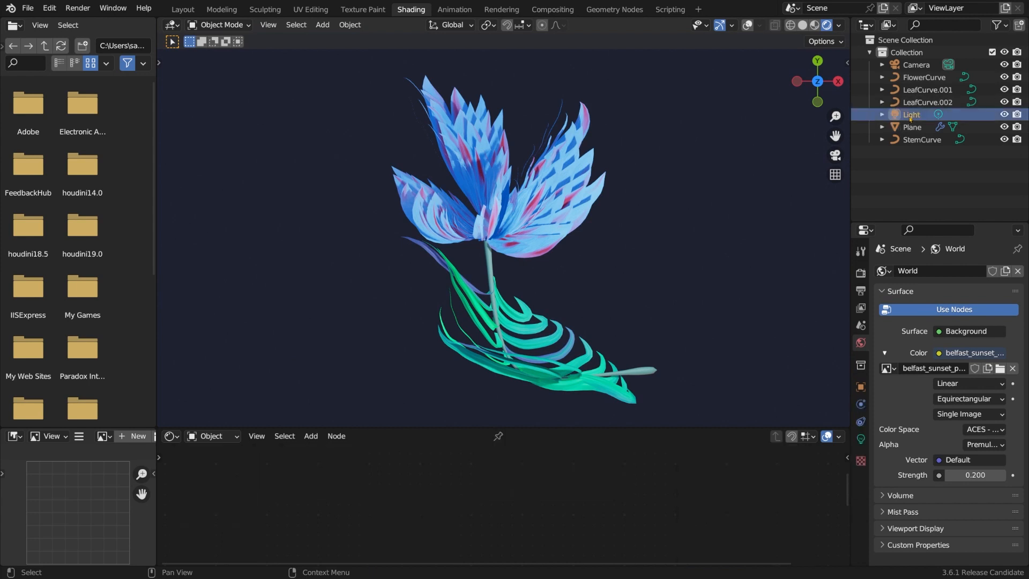
key("Delete")
key("ctrl+s")
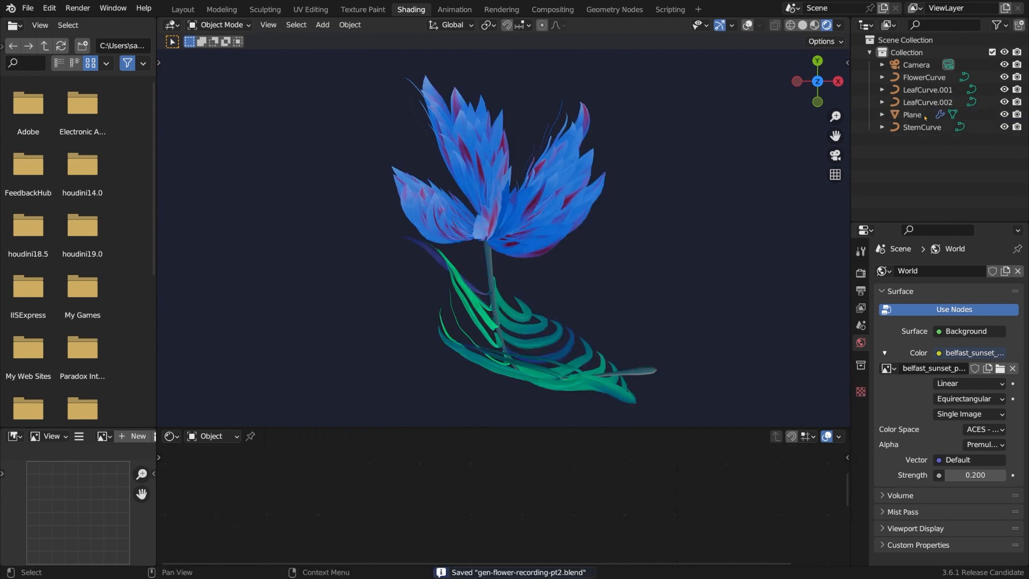
Add a mesh plane and scale it up in top view into a backdrop larger than the flower.
key("shift+a")
mouse_move(551, 236)
left_click(673, 237)
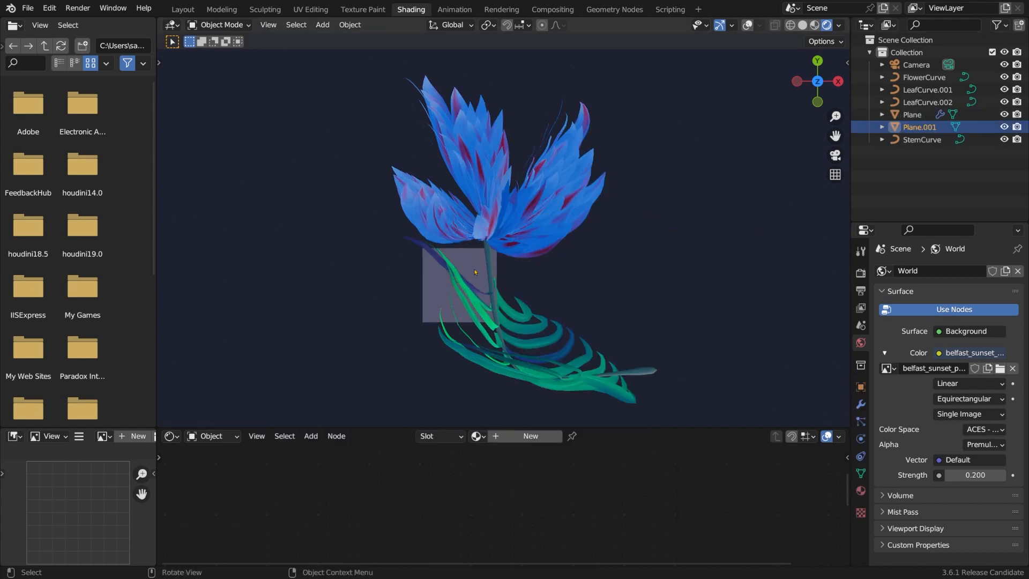
key("KP_7")
key("s")
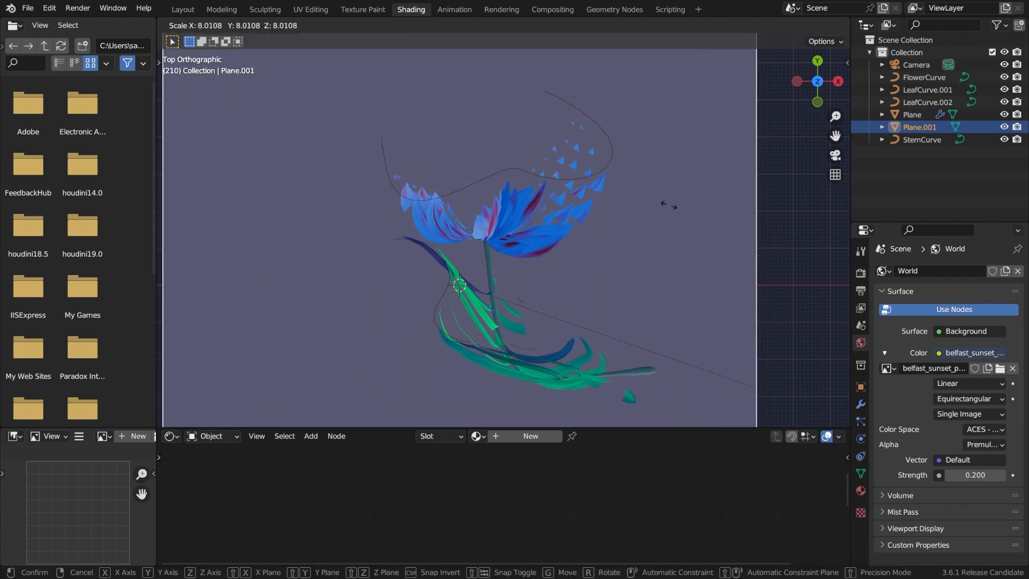
left_click(755, 220)
Move the backdrop plane down along Z to sit behind the flower and enlarge it to fill the top view.
middle_click_drag(765, 213, 772, 176)
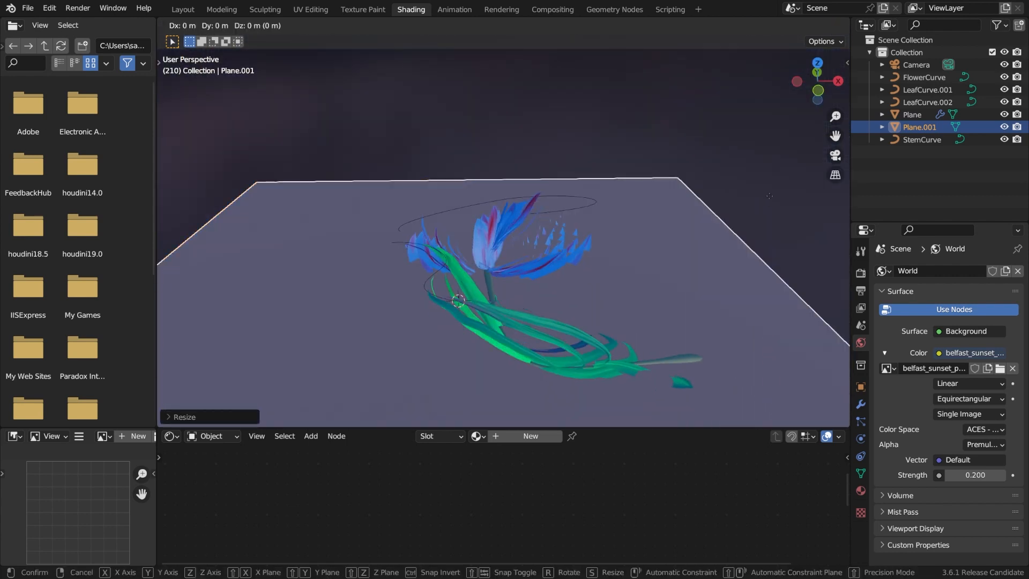
key("g")
key("z")
left_click(818, 65)
left_click(818, 65)
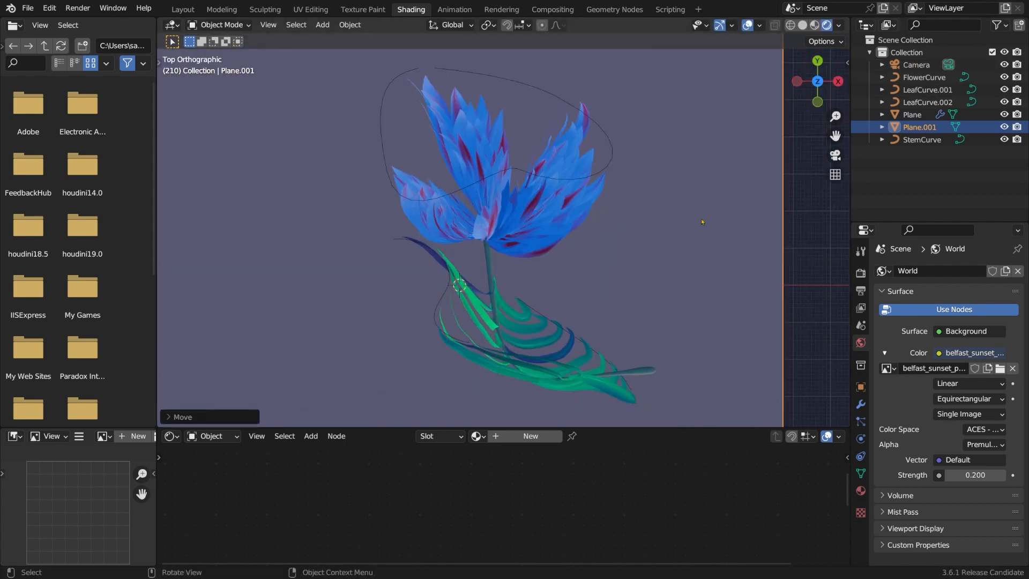
key("s")
left_click(746, 151)
Add an area light and move it in front of the flower's right-hand petals.
key("shift+a")
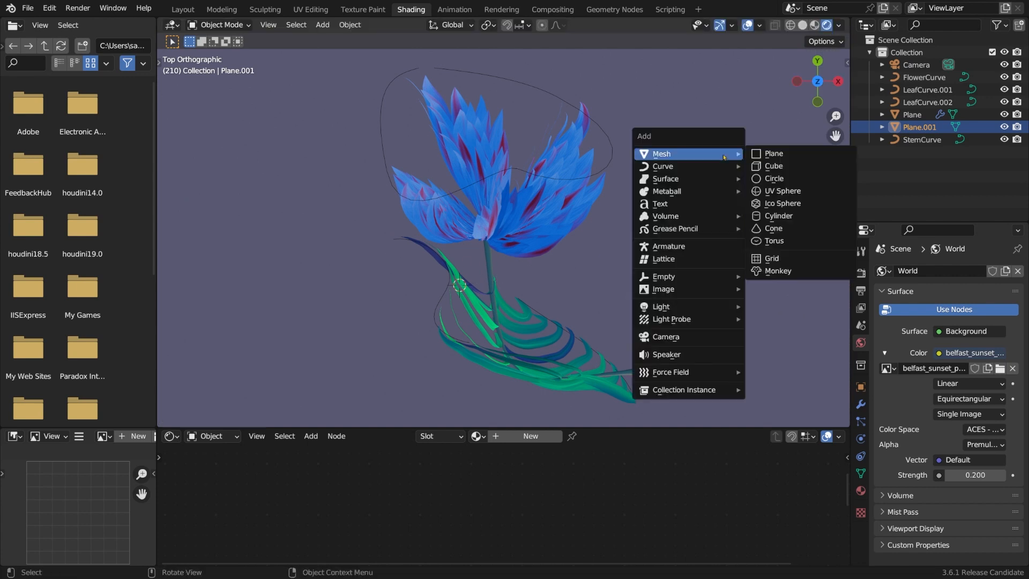
mouse_move(725, 310)
left_click(772, 348)
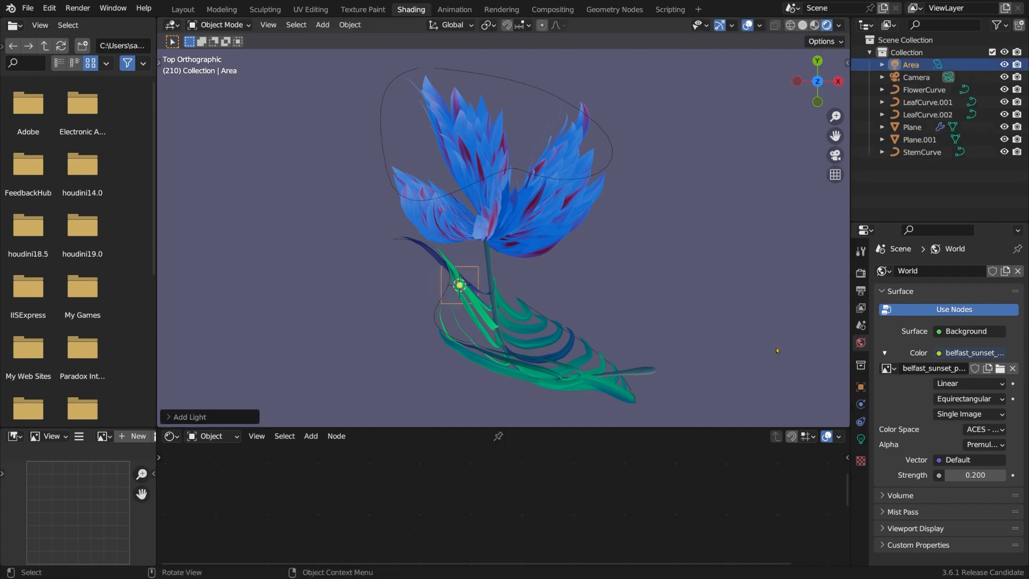
middle_click_drag(772, 348, 696, 300)
key("g")
left_click(649, 138)
middle_click_drag(649, 138, 652, 140)
key("g")
key("y")
left_click(541, 161)
Rotate the area light about the Y axis so it shines sideways across the flower.
key("KP_7")
key("r")
key("x")
key("y")
left_click(165, 109)
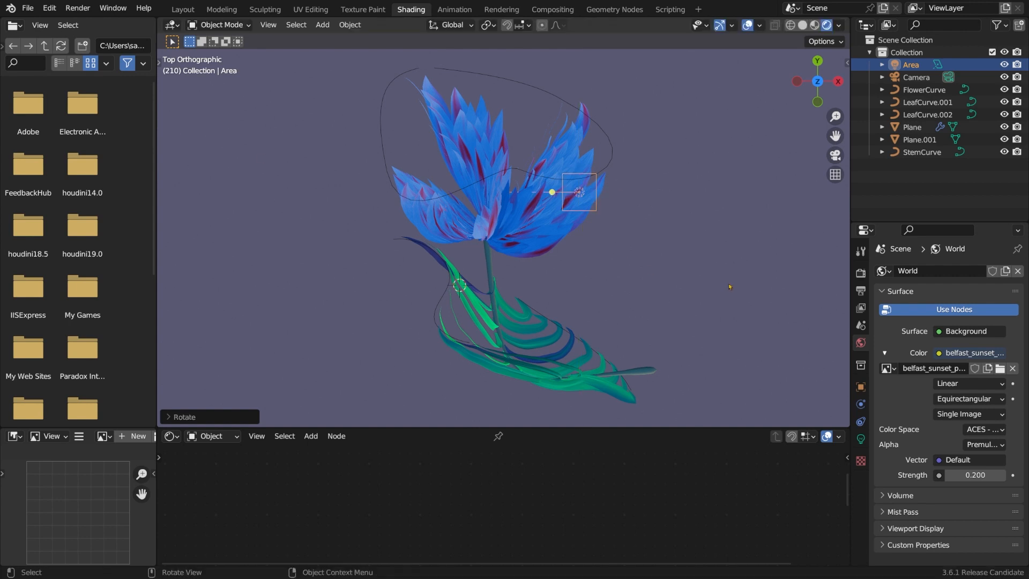
Set the area light's Power to 100 W.
left_click(860, 438)
left_click(958, 354)
type("100")
key("Return")
Adjust the area light's height along Z relative to the flower and backdrop.
left_click(756, 288)
middle_click_drag(756, 288, 717, 224)
key("g")
key("z")
left_click(724, 185)
key("g")
key("z")
left_click(709, 200)
key("g")
key("z")
left_click(708, 200)
key("KP_7")
Give the area light a pale warm color with Hue 0.142, Saturation 0.323 and Value 0.932.
left_click(580, 192)
left_click(963, 342)
left_click(938, 220)
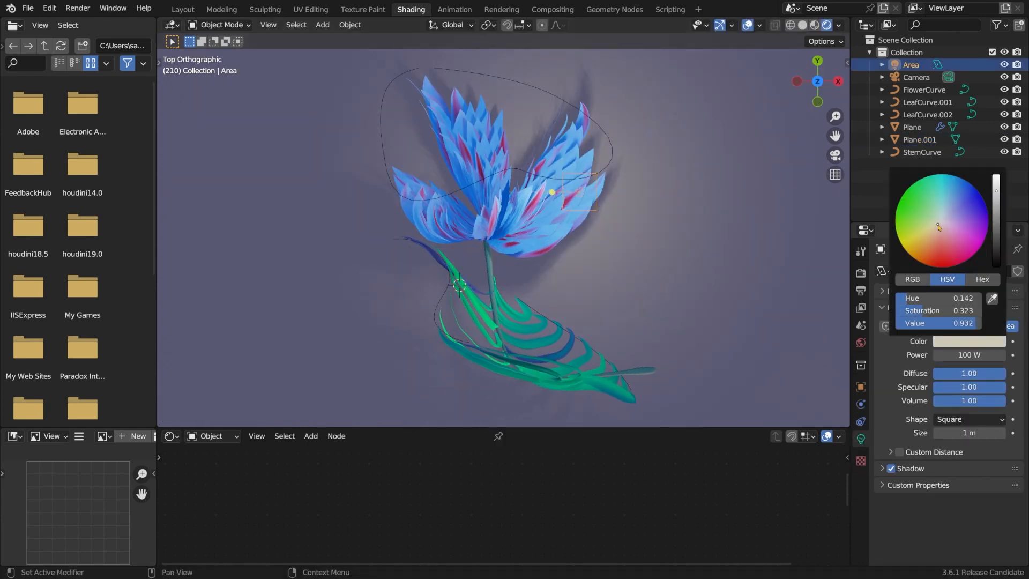
Reposition the area light by the upper right petals, angled diagonally toward the flower, and save the file.
key("g")
left_click(709, 323)
key("g")
left_click(654, 290)
key("ctrl+s")
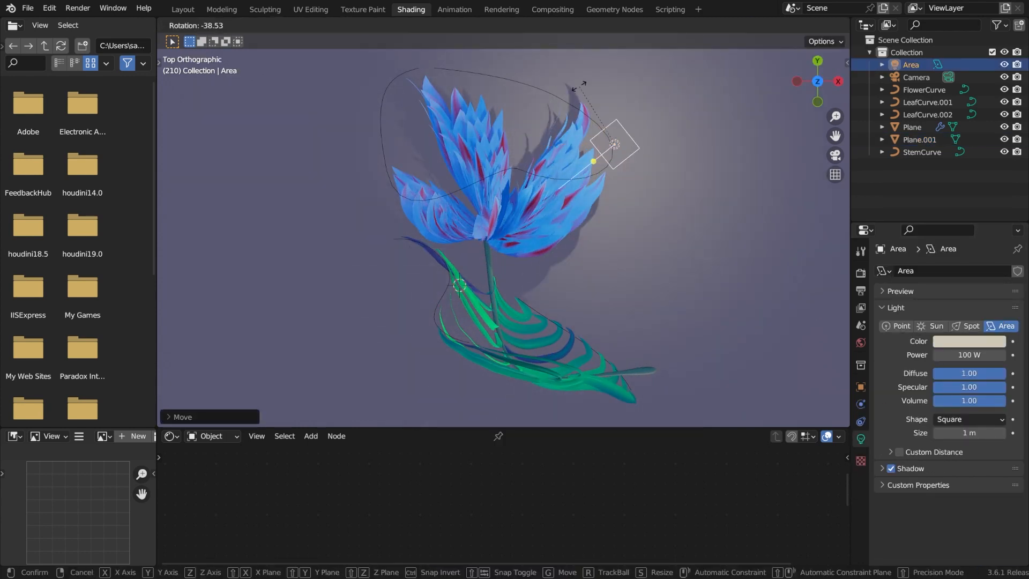
Switch the scene's render engine to Cycles.
left_click(860, 342)
left_click(860, 273)
left_click(979, 271)
left_click(965, 295)
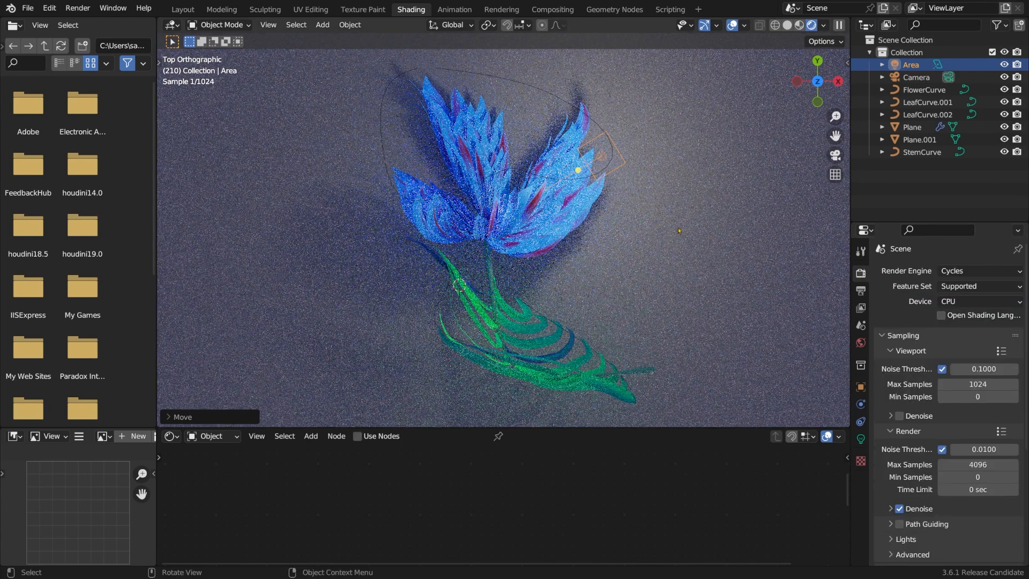
Replace the scene's camera with a new one, raise it along Z above the flower and look through it.
key("shift+a")
left_click(663, 217)
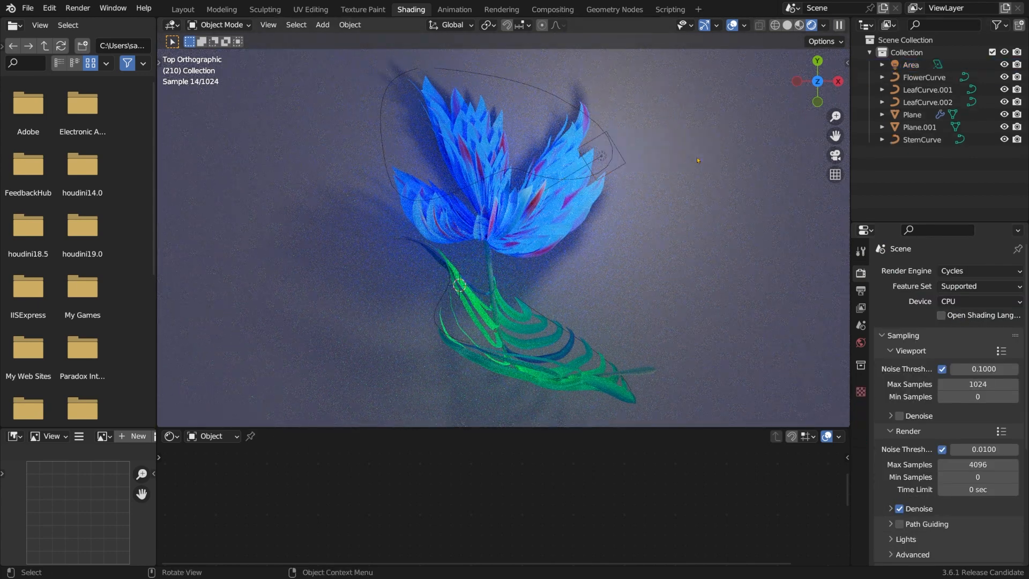
middle_click_drag(664, 216, 664, 284)
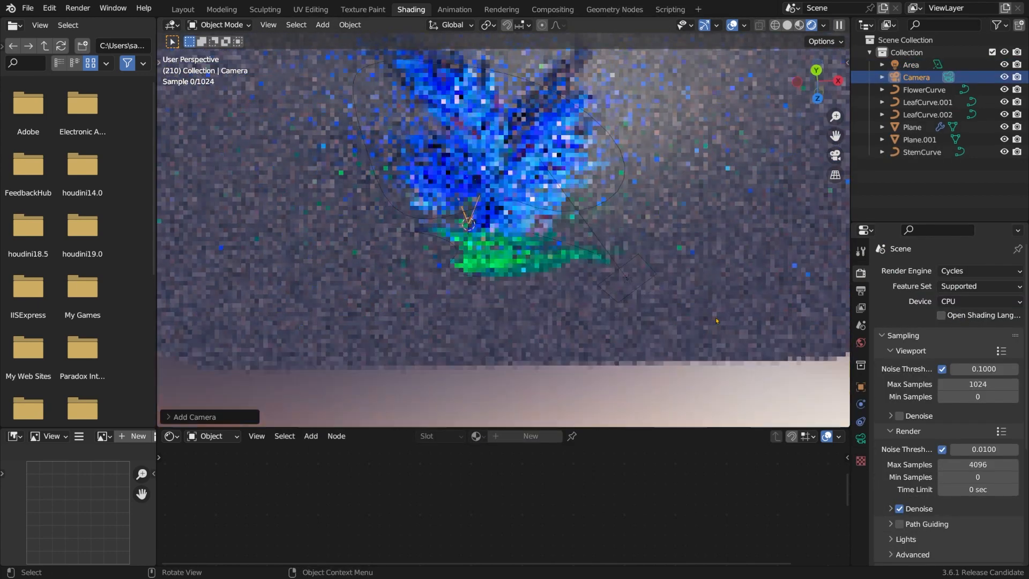
key("g")
key("z")
left_click(663, 375)
left_click(819, 101)
left_click(834, 156)
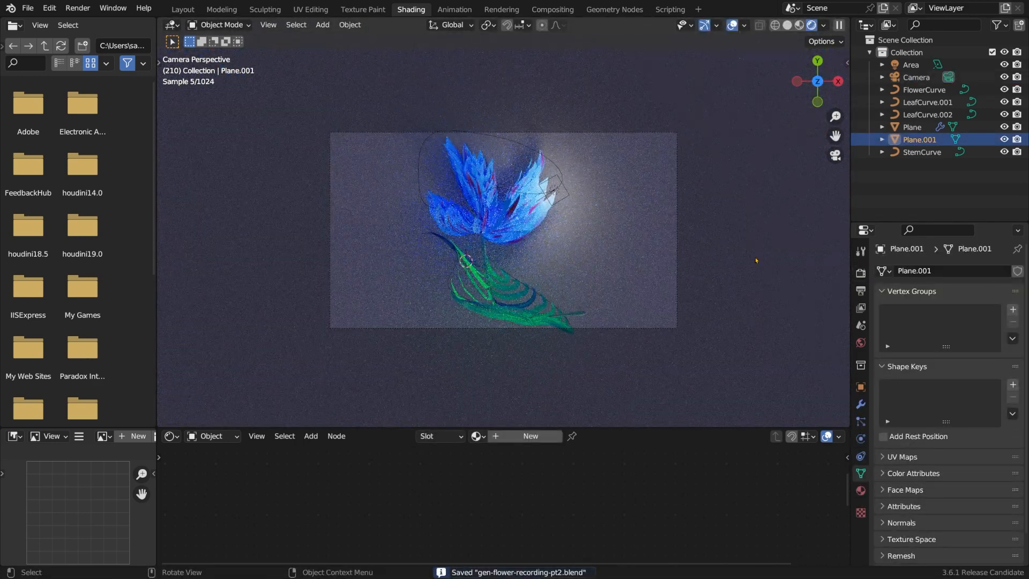
Duplicate the area light, place the copy to the left of the stem and rotate it toward the flower.
left_click(554, 189)
key("shift+d")
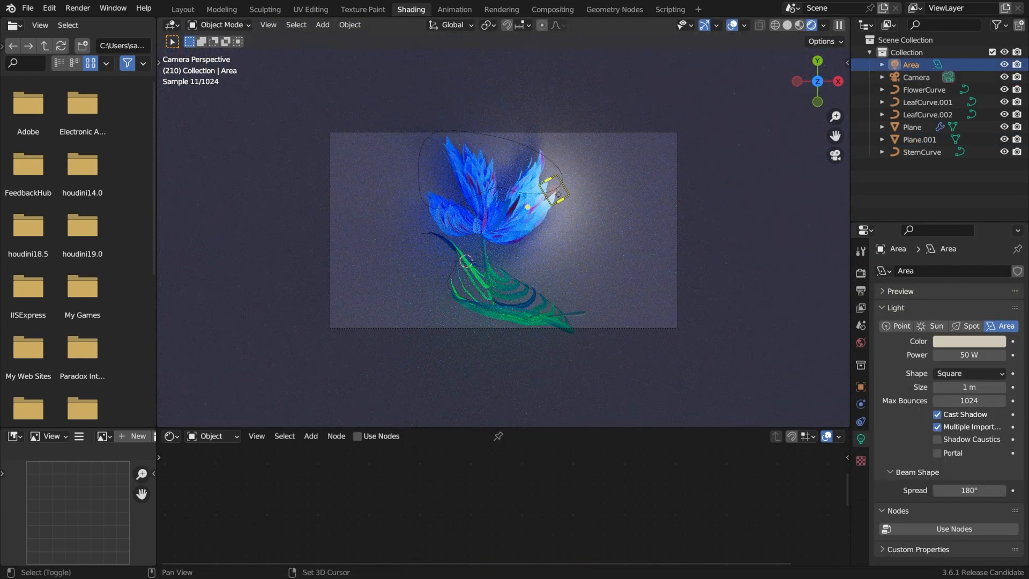
left_click(407, 277)
key("r")
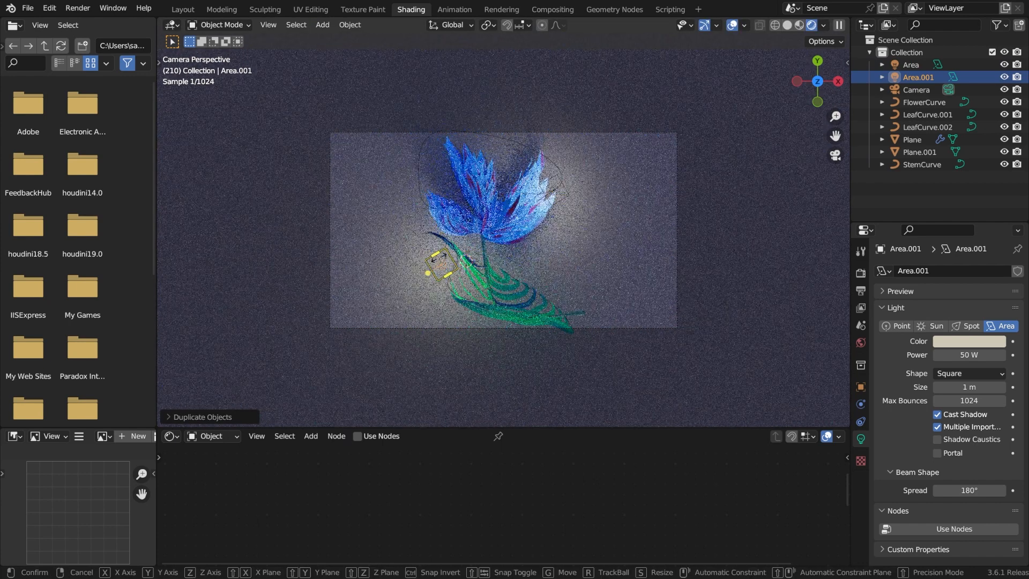
left_click(686, 283)
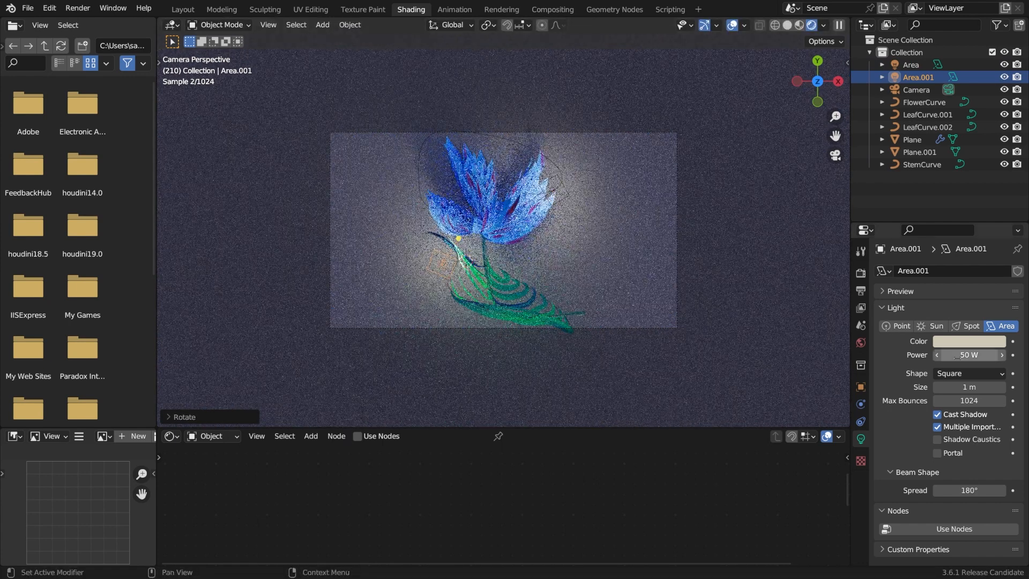
Set the duplicated area light's Power to 20 W and its color to a soft periwinkle blue.
type("0")
key("Return")
left_click(969, 341)
left_click(953, 222)
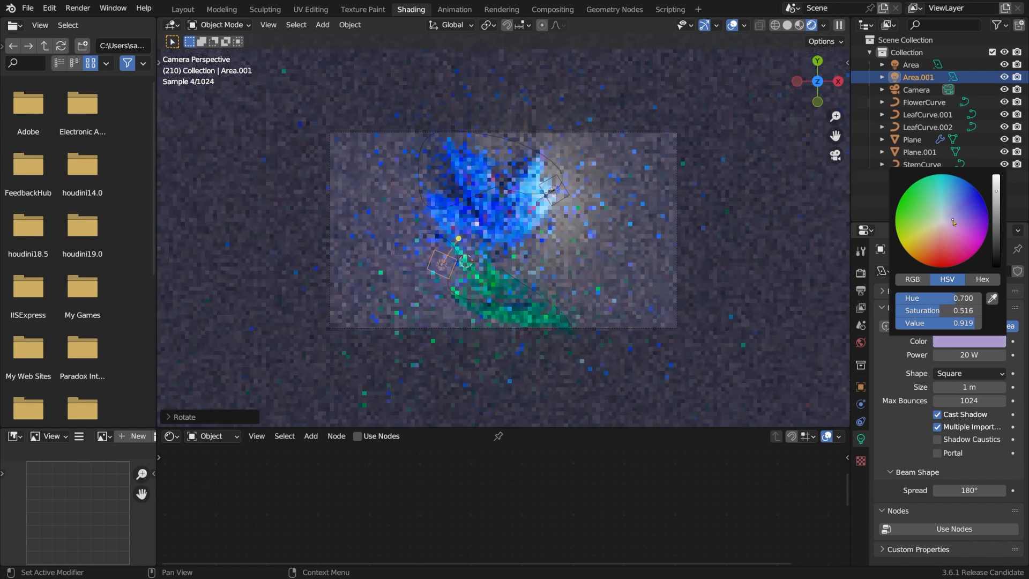
left_click_drag(953, 222, 951, 216)
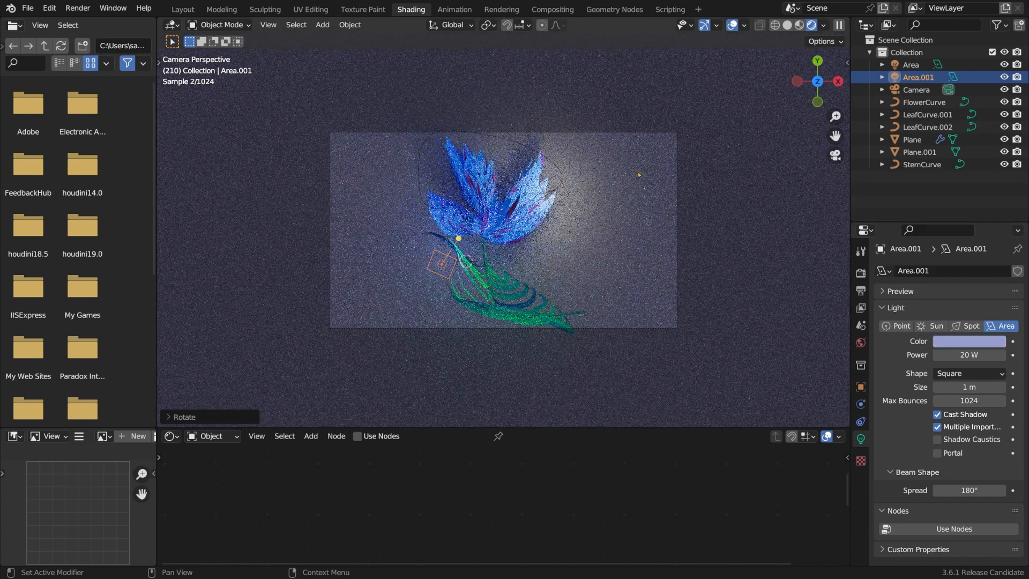
Change the original area light's color to a warmer yellow with Hue 0.143, Saturation 0.527 and Value 0.883.
left_click(569, 191)
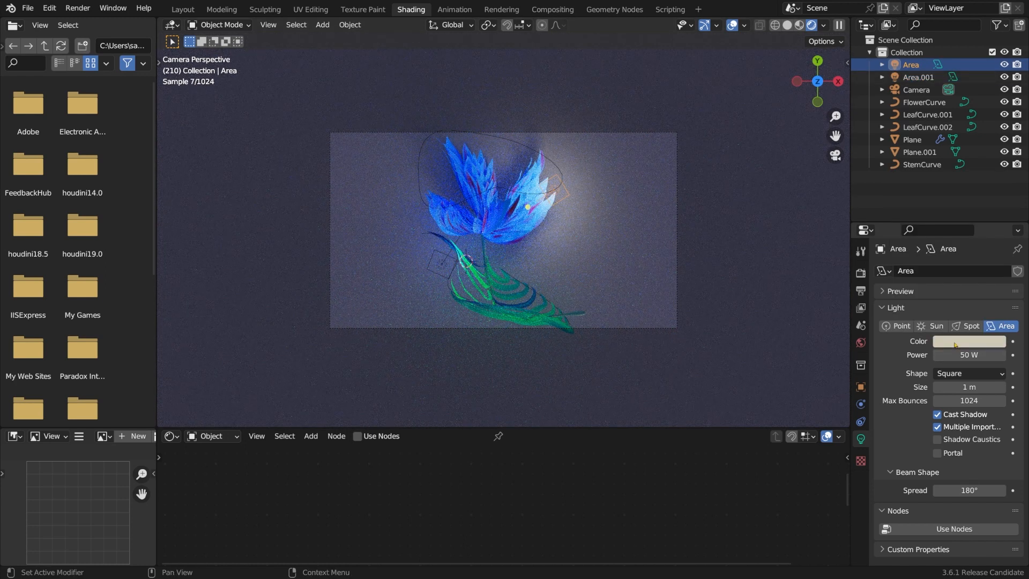
left_click(955, 343)
left_click(933, 230)
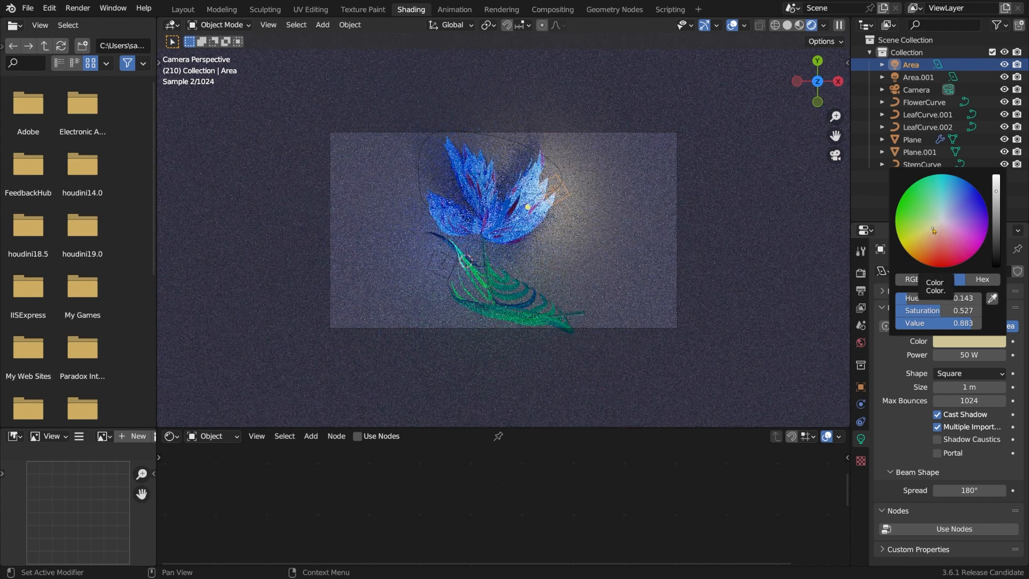